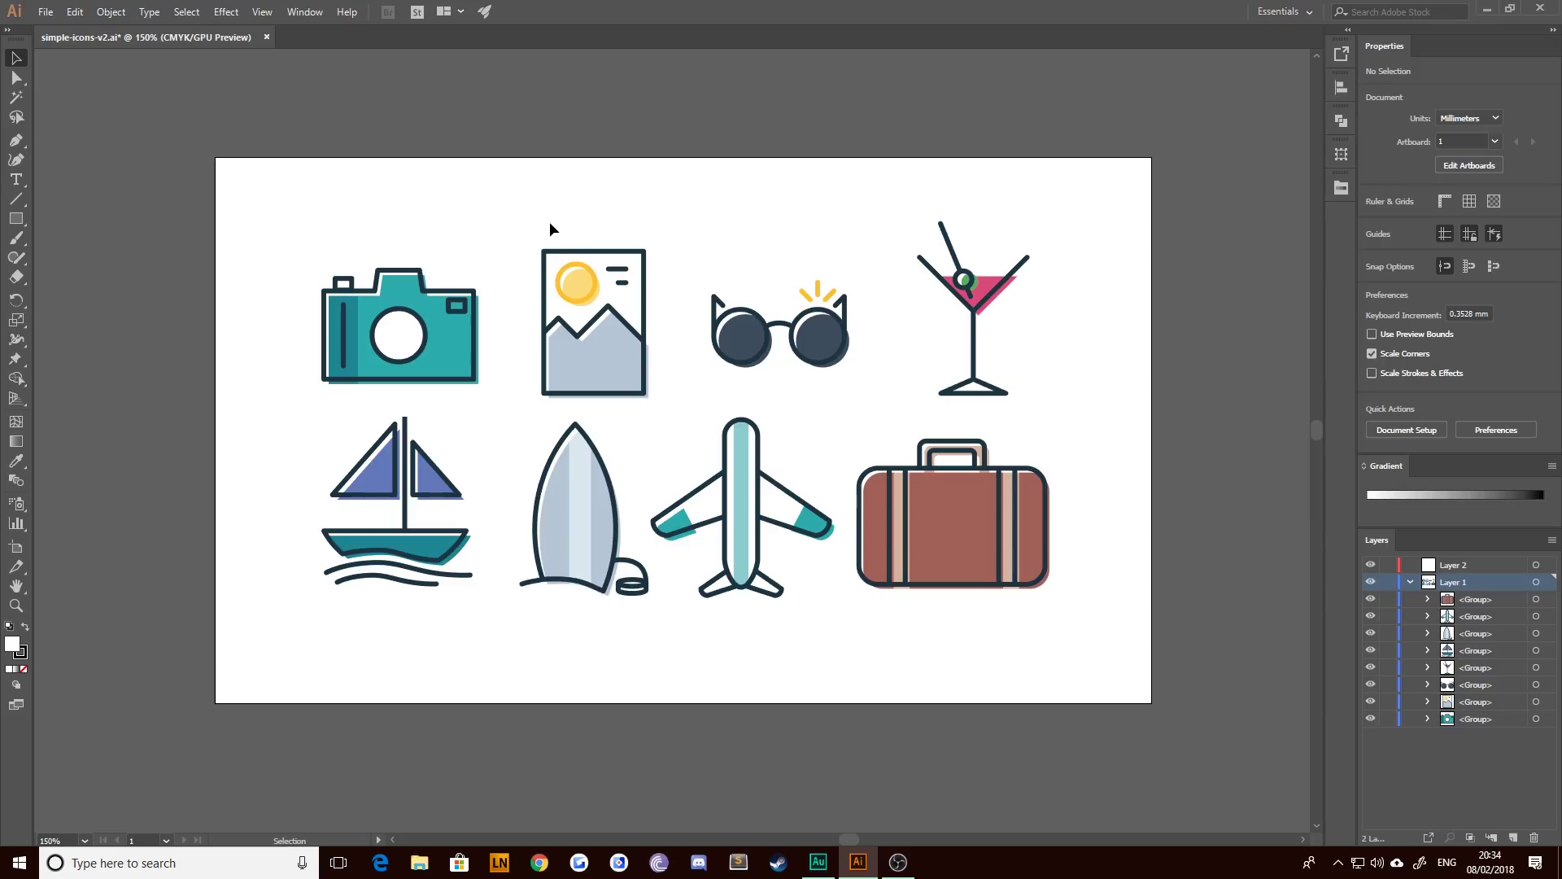
- Select all eight travel icons and move them up above the artboard
{"action": "left_click_drag", "start_coordinate": [553, 318], "coordinate": [591, 319]}
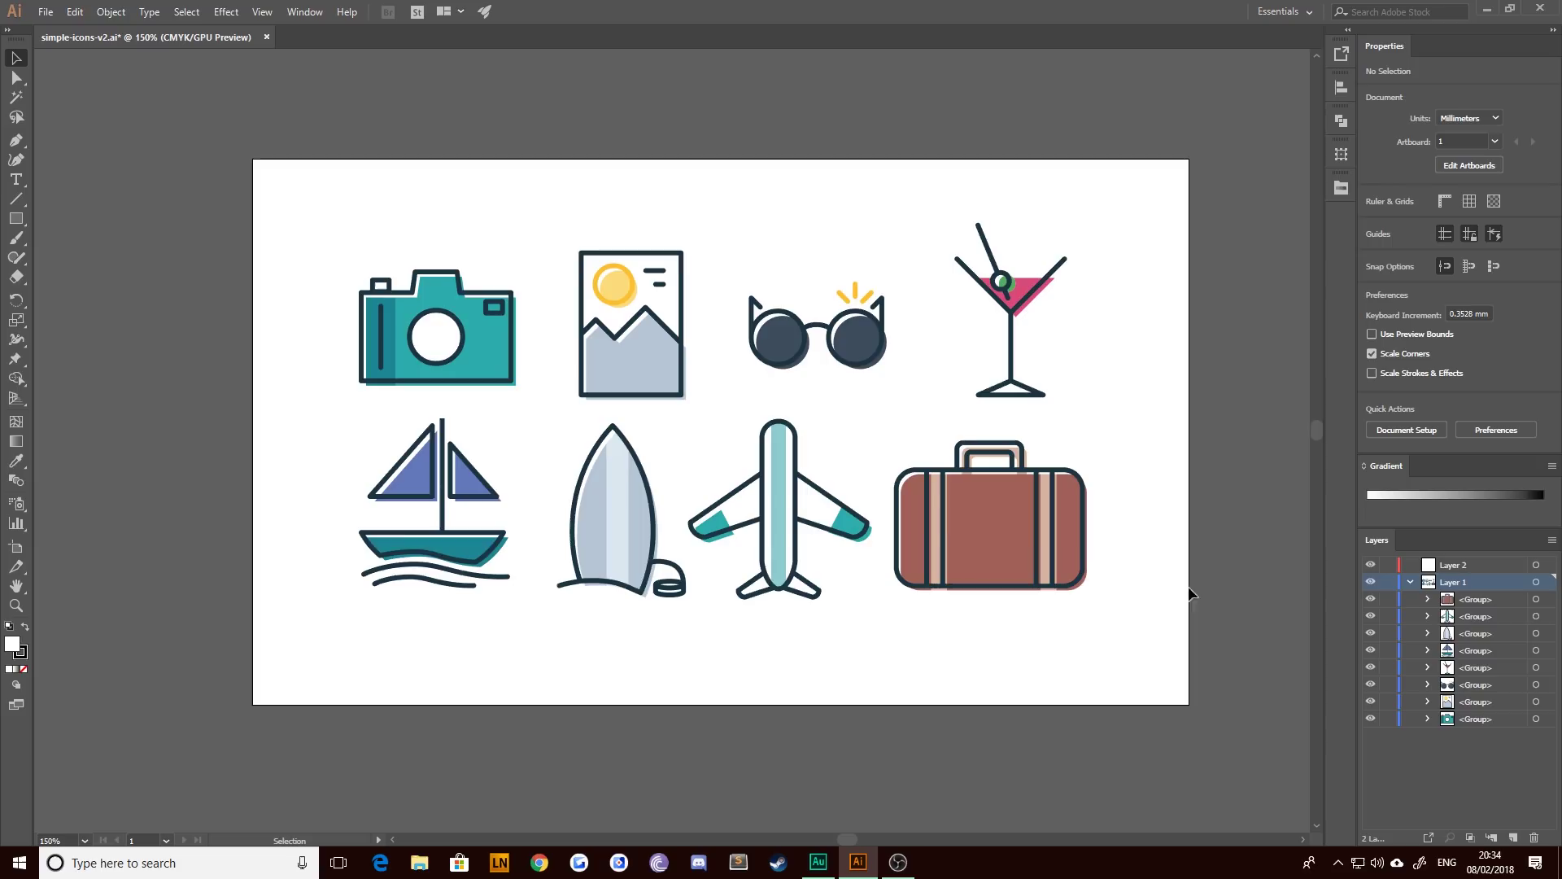
{"action": "left_click_drag", "start_coordinate": [1166, 607], "coordinate": [318, 230]}
{"action": "left_click_drag", "start_coordinate": [589, 721], "coordinate": [590, 191]}
- Place the camera icon alone on the empty artboard, zoom in, and show the Gigantic Color Palette swatches
{"action": "left_click_drag", "start_coordinate": [558, 298], "coordinate": [457, 338]}
{"action": "left_click", "coordinate": [378, 106]}
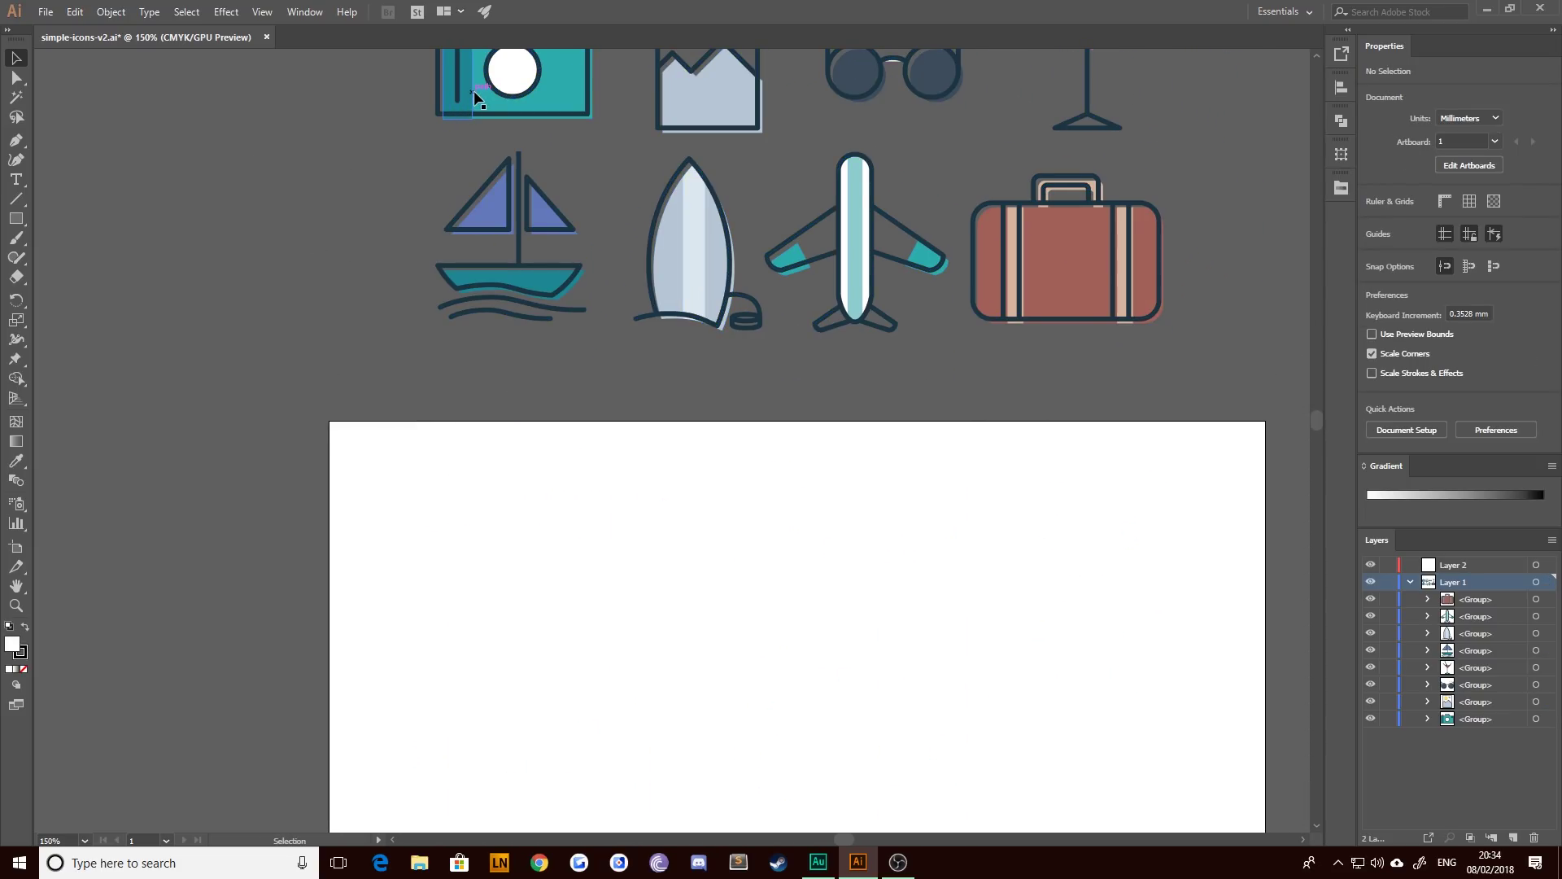
{"action": "left_click_drag", "start_coordinate": [475, 87], "coordinate": [384, 376]}
{"action": "left_click_drag", "start_coordinate": [418, 174], "coordinate": [569, 408]}
{"action": "key", "text": "ctrl+plus"}
{"action": "key", "text": "ctrl+plus"}
{"action": "left_click", "coordinate": [857, 327]}
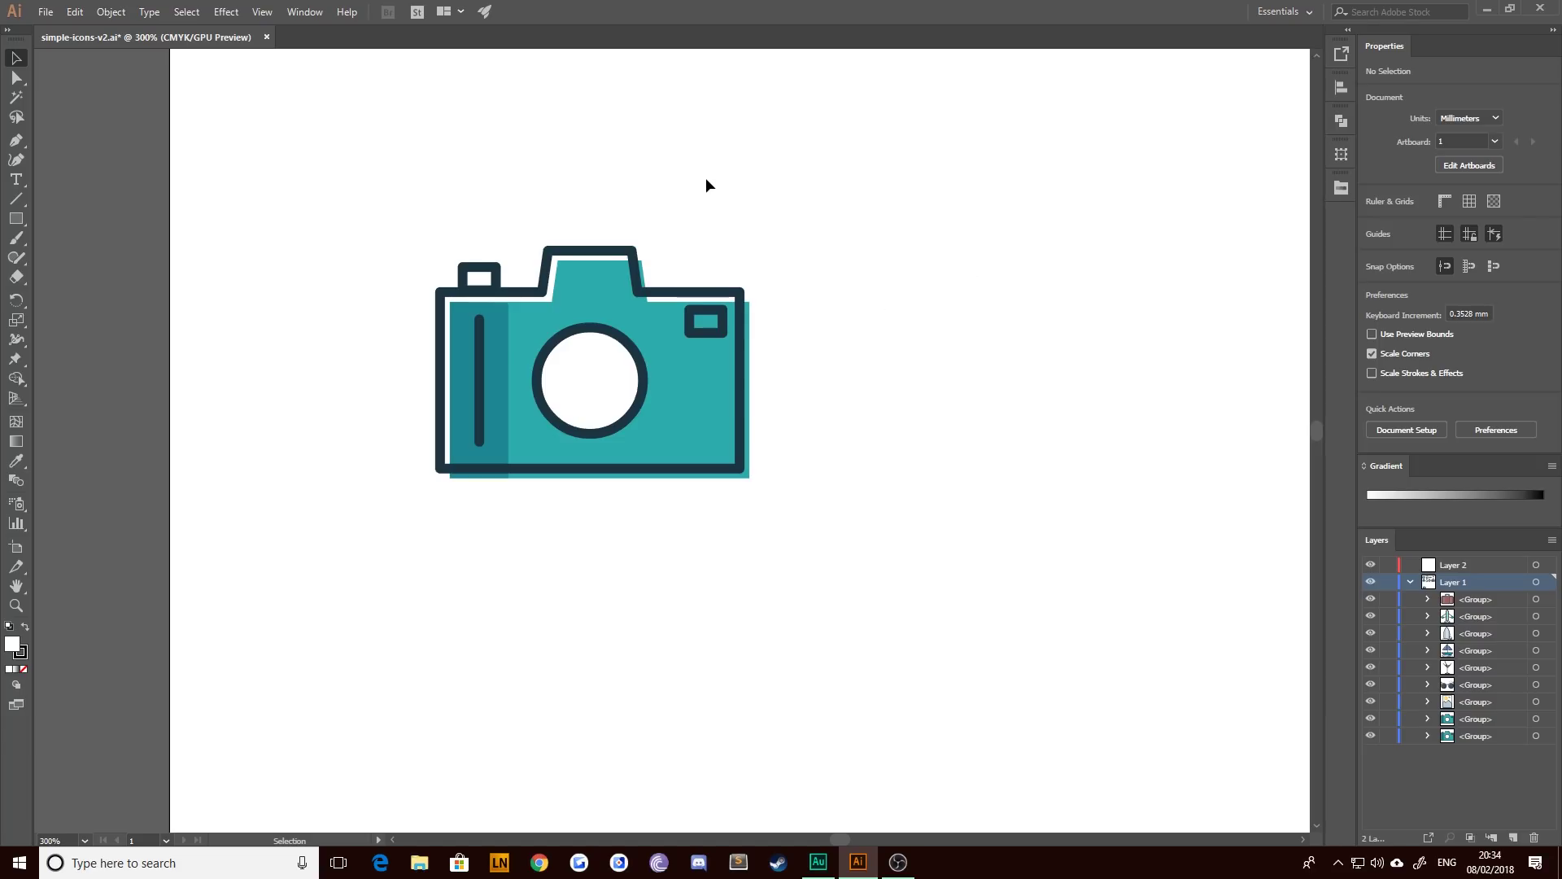
{"action": "left_click", "coordinate": [1342, 187]}
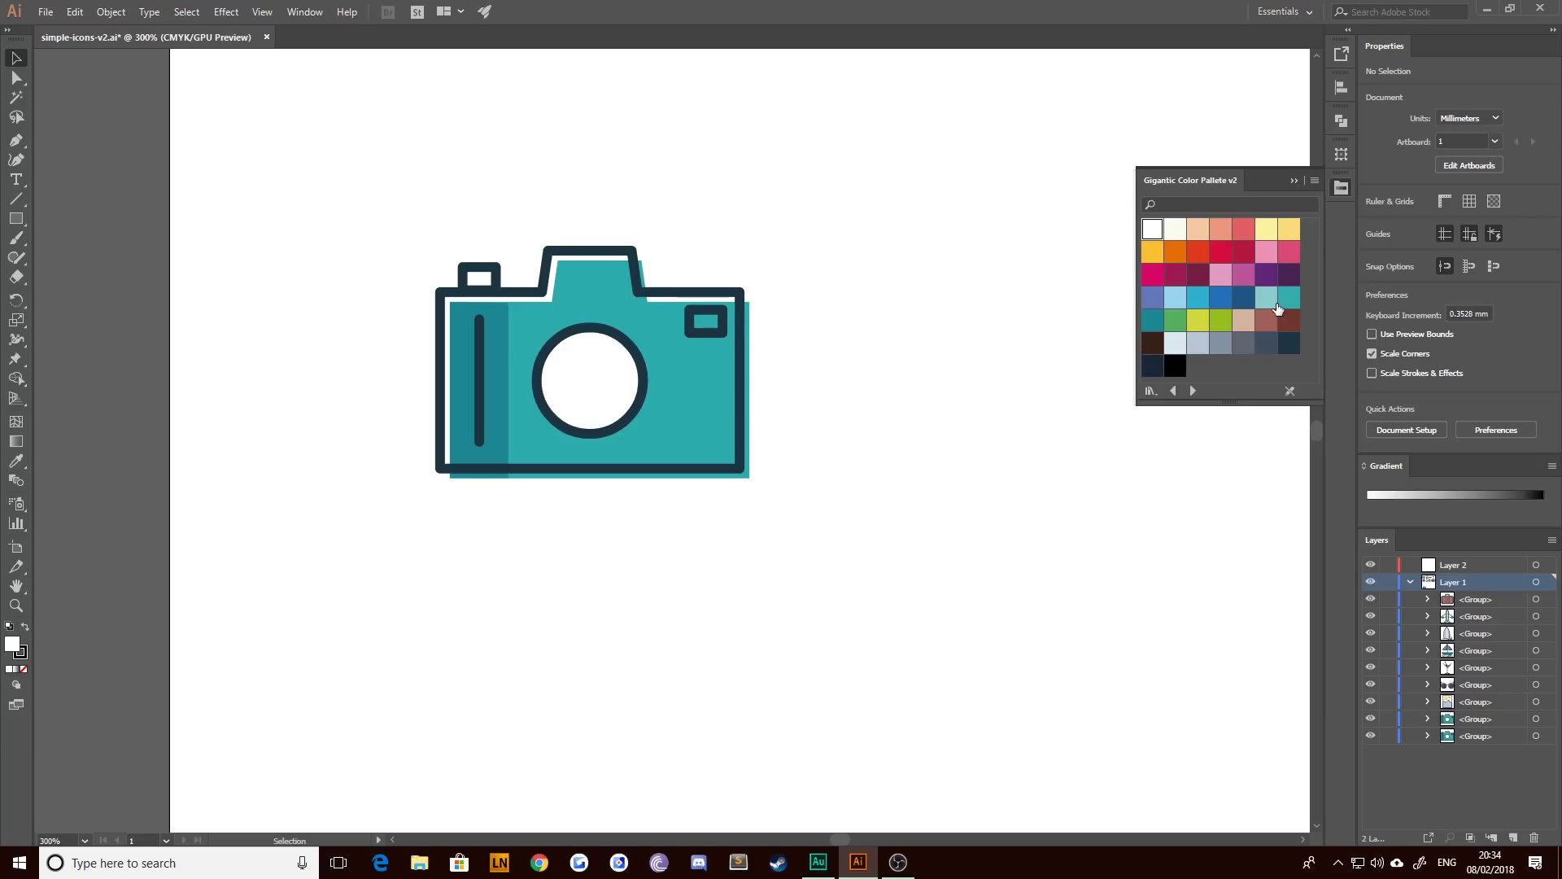
{"action": "left_click_drag", "start_coordinate": [896, 288], "coordinate": [684, 326]}
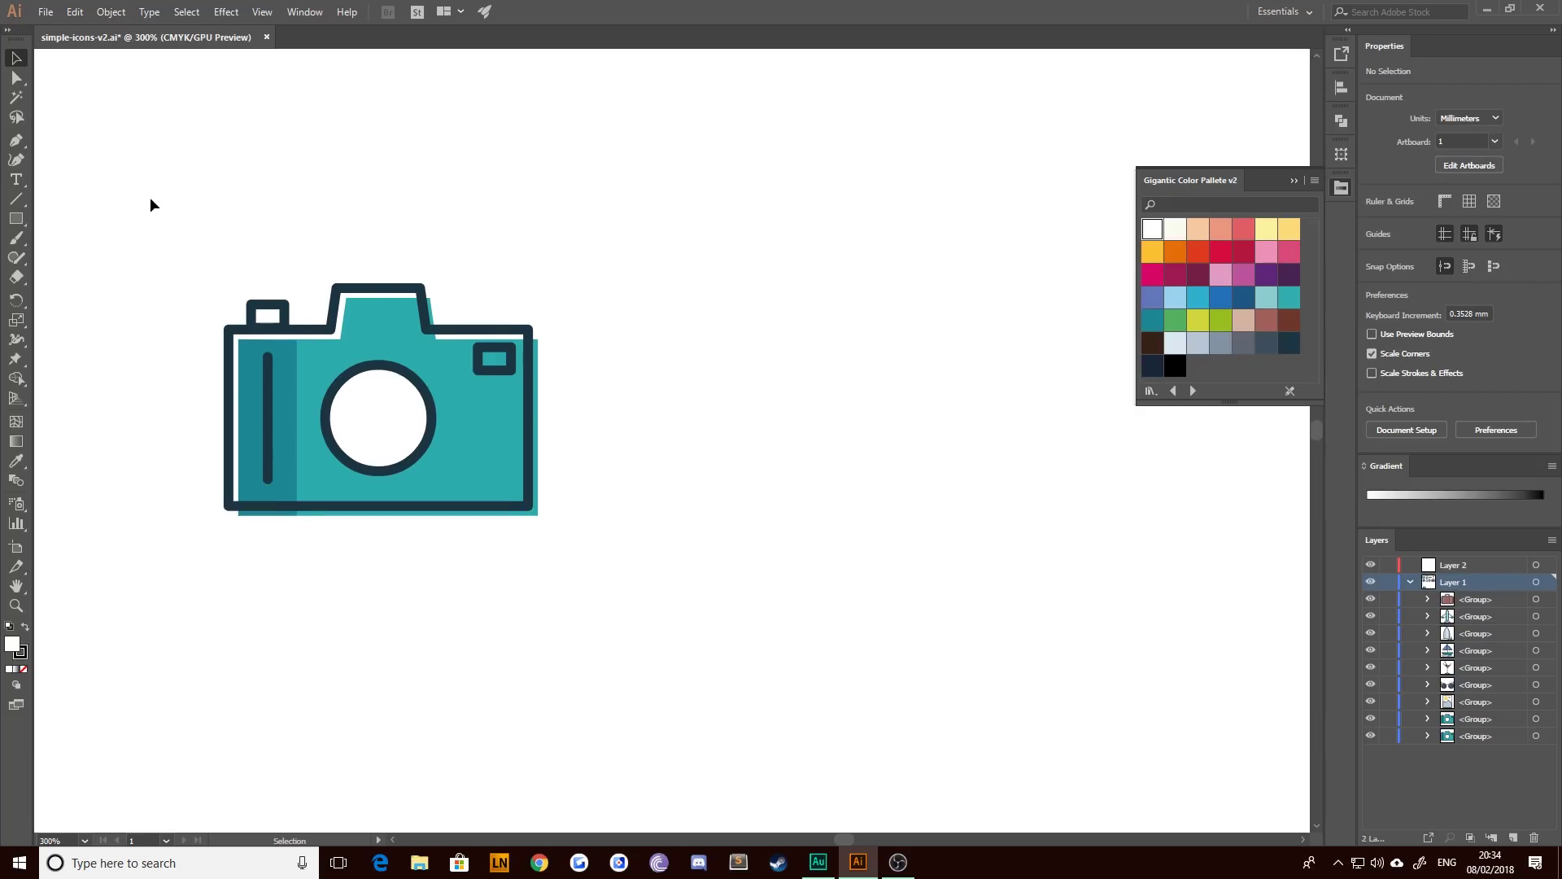
- Draw a rectangle right of the camera and give it the camera's dark 4 pt outline
{"action": "left_click", "coordinate": [15, 218]}
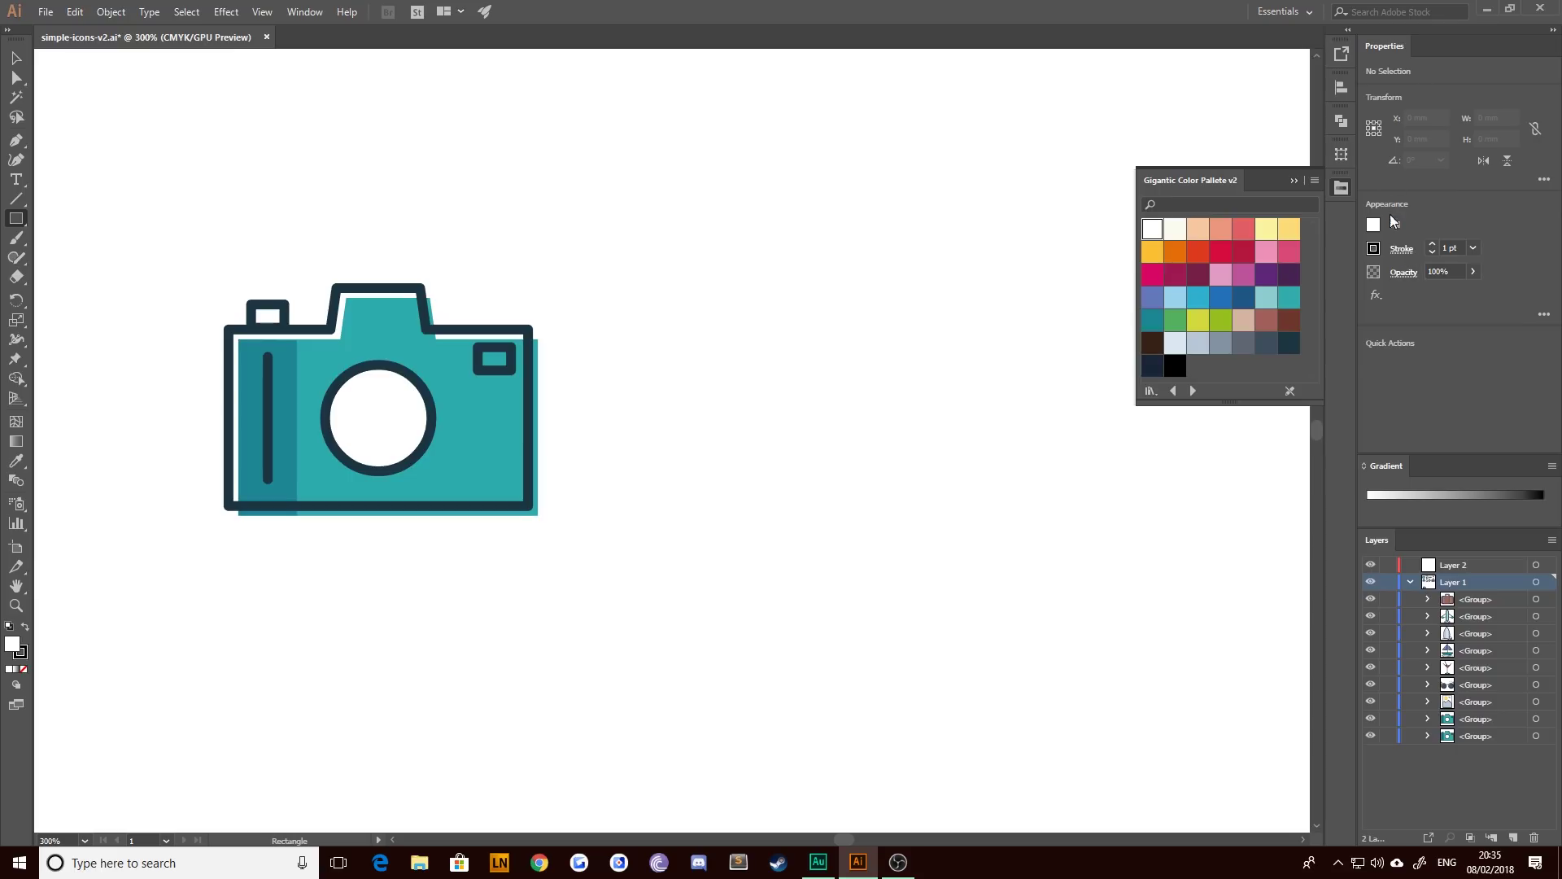
{"action": "left_click", "coordinate": [1400, 252]}
{"action": "left_click_drag", "start_coordinate": [669, 233], "coordinate": [907, 432]}
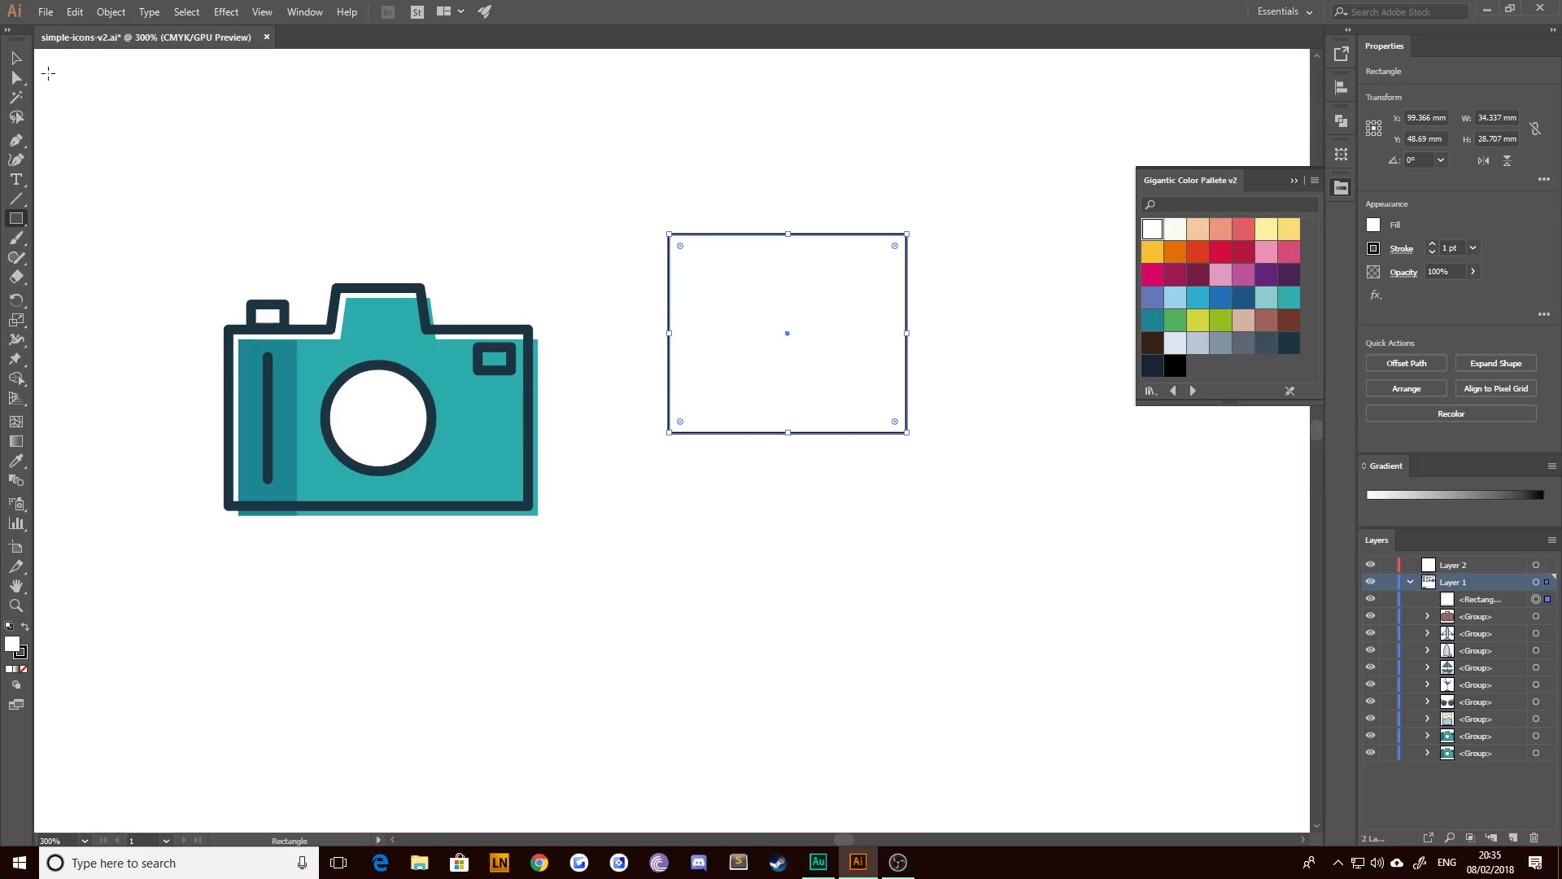
{"action": "left_click", "coordinate": [15, 58]}
{"action": "left_click", "coordinate": [651, 226]}
{"action": "left_click", "coordinate": [737, 235]}
{"action": "key", "text": "i"}
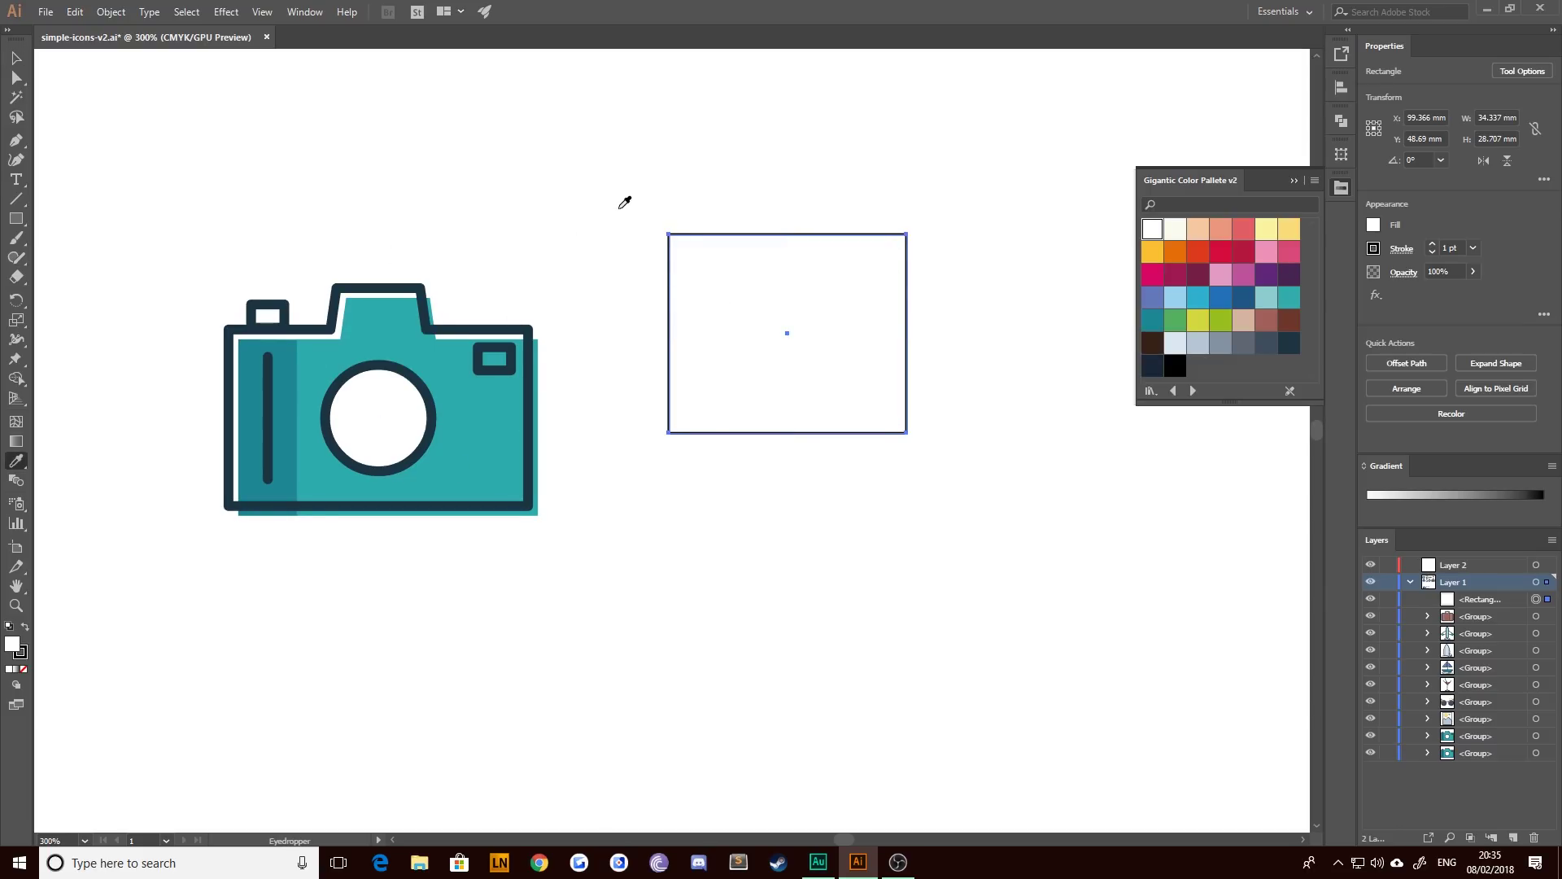
{"action": "left_click", "coordinate": [495, 321]}
- Move the rectangle beside the camera and resize it to 47.39 × 26.311 mm
{"action": "left_click", "coordinate": [15, 58]}
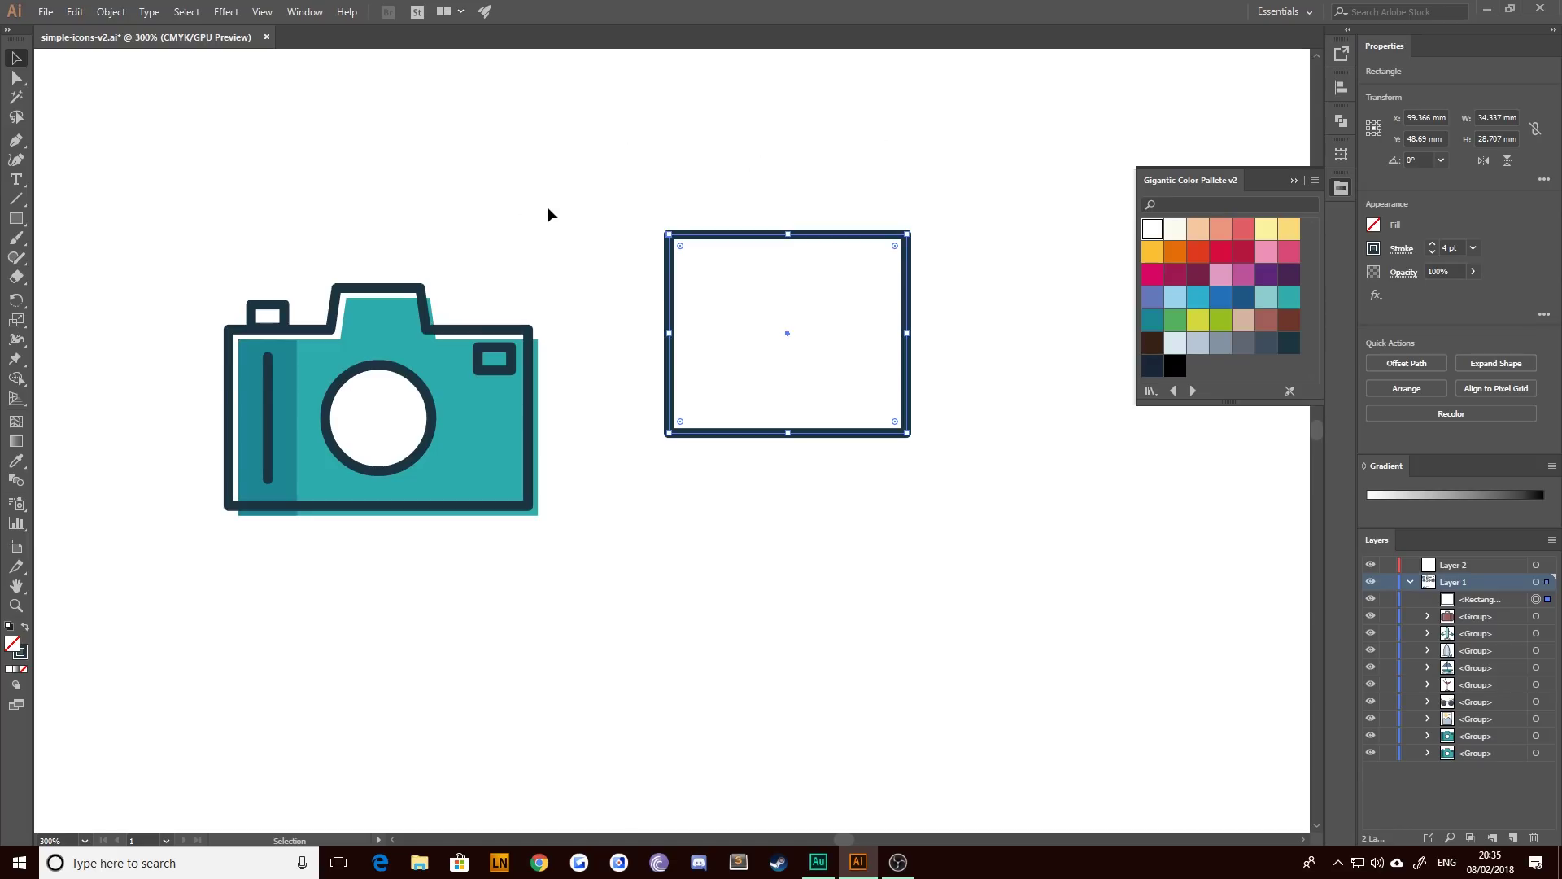
{"action": "left_click", "coordinate": [573, 244]}
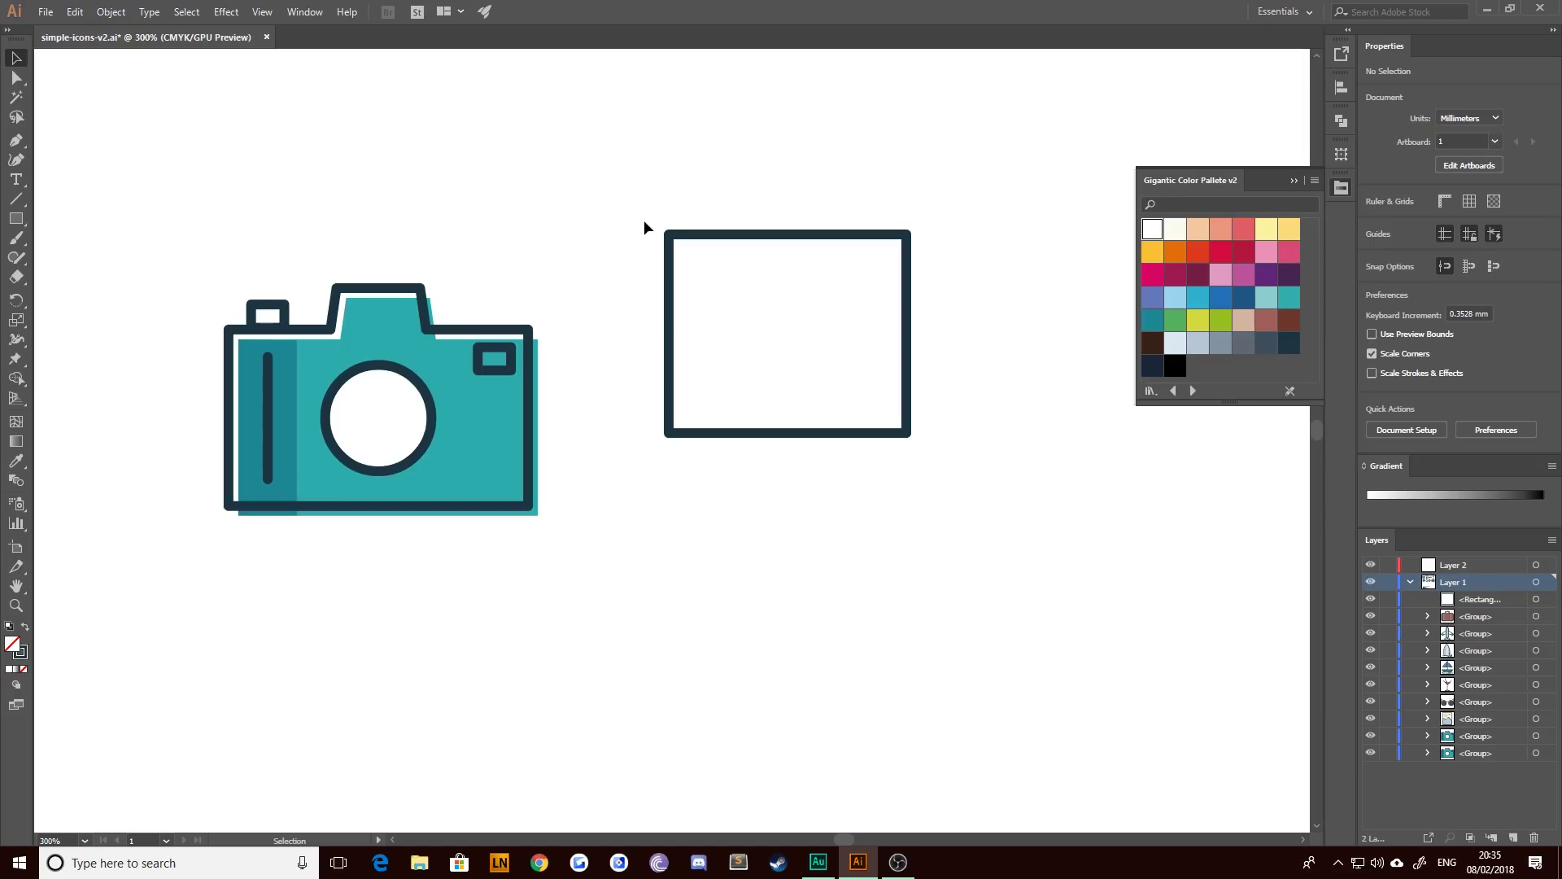
{"action": "left_click_drag", "start_coordinate": [644, 223], "coordinate": [948, 461]}
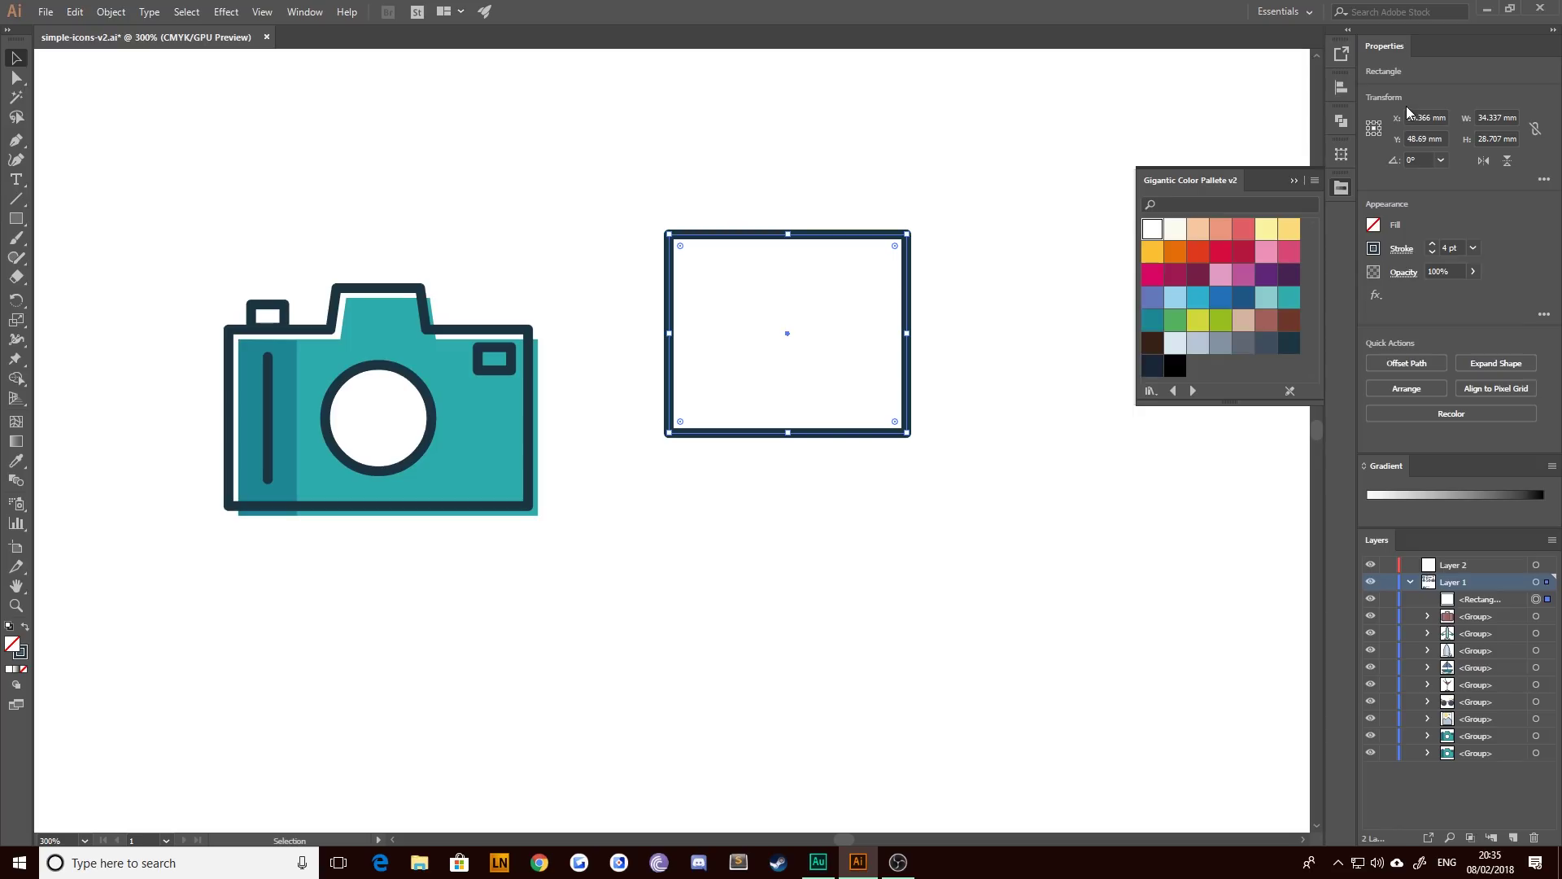
{"action": "scroll", "coordinate": [716, 228], "scroll_direction": "up", "scroll_amount": 1}
{"action": "scroll", "coordinate": [716, 228], "scroll_direction": "left", "scroll_amount": 2}
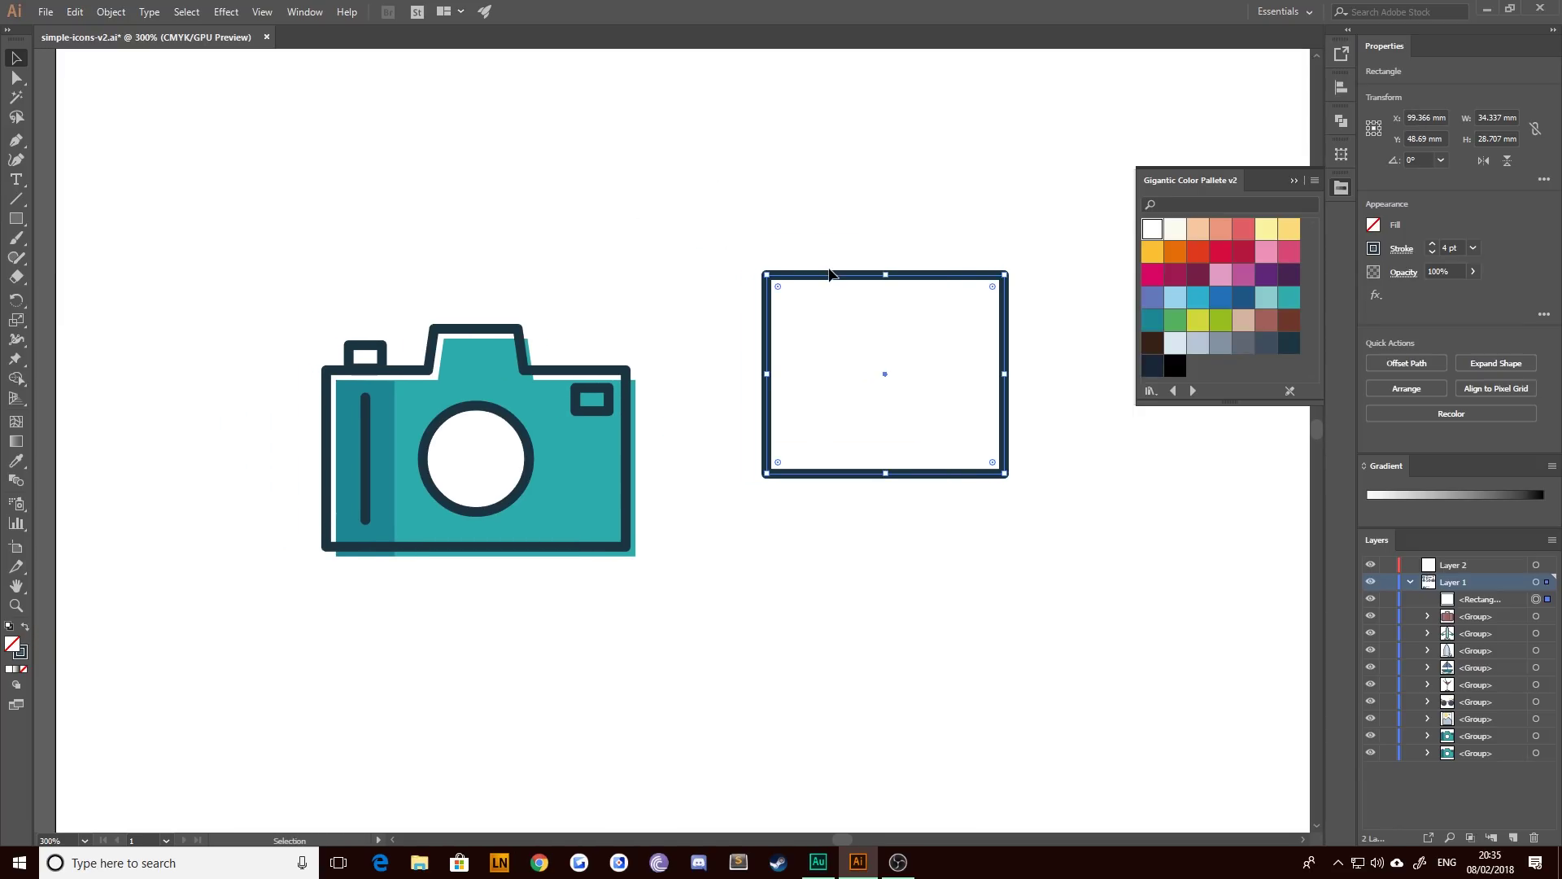
{"action": "left_click_drag", "start_coordinate": [830, 277], "coordinate": [759, 368]}
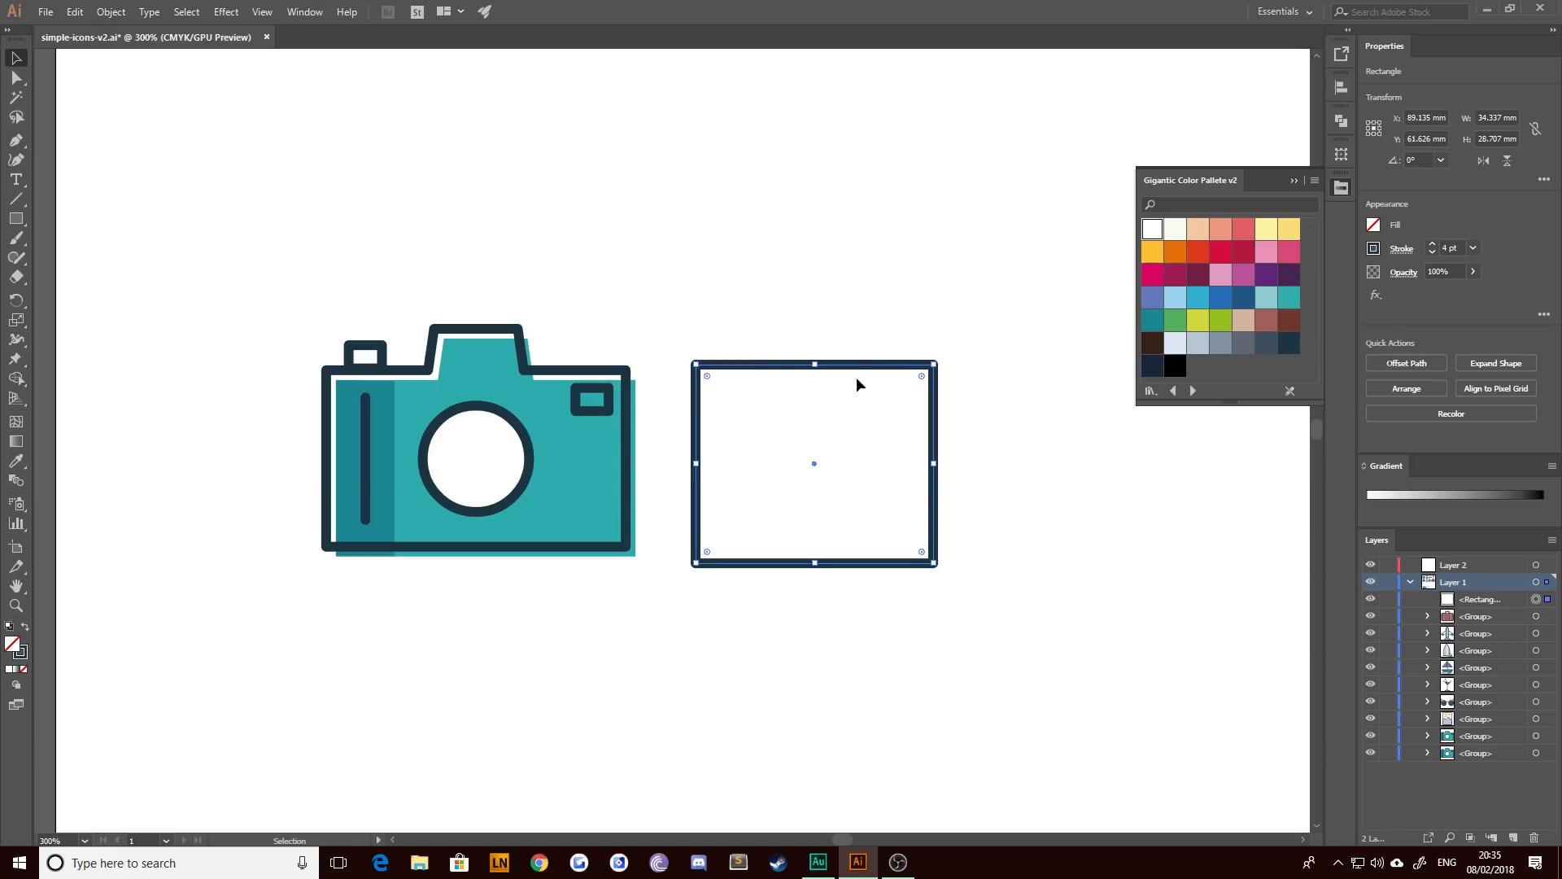
{"action": "left_click_drag", "start_coordinate": [933, 463], "coordinate": [1023, 463]}
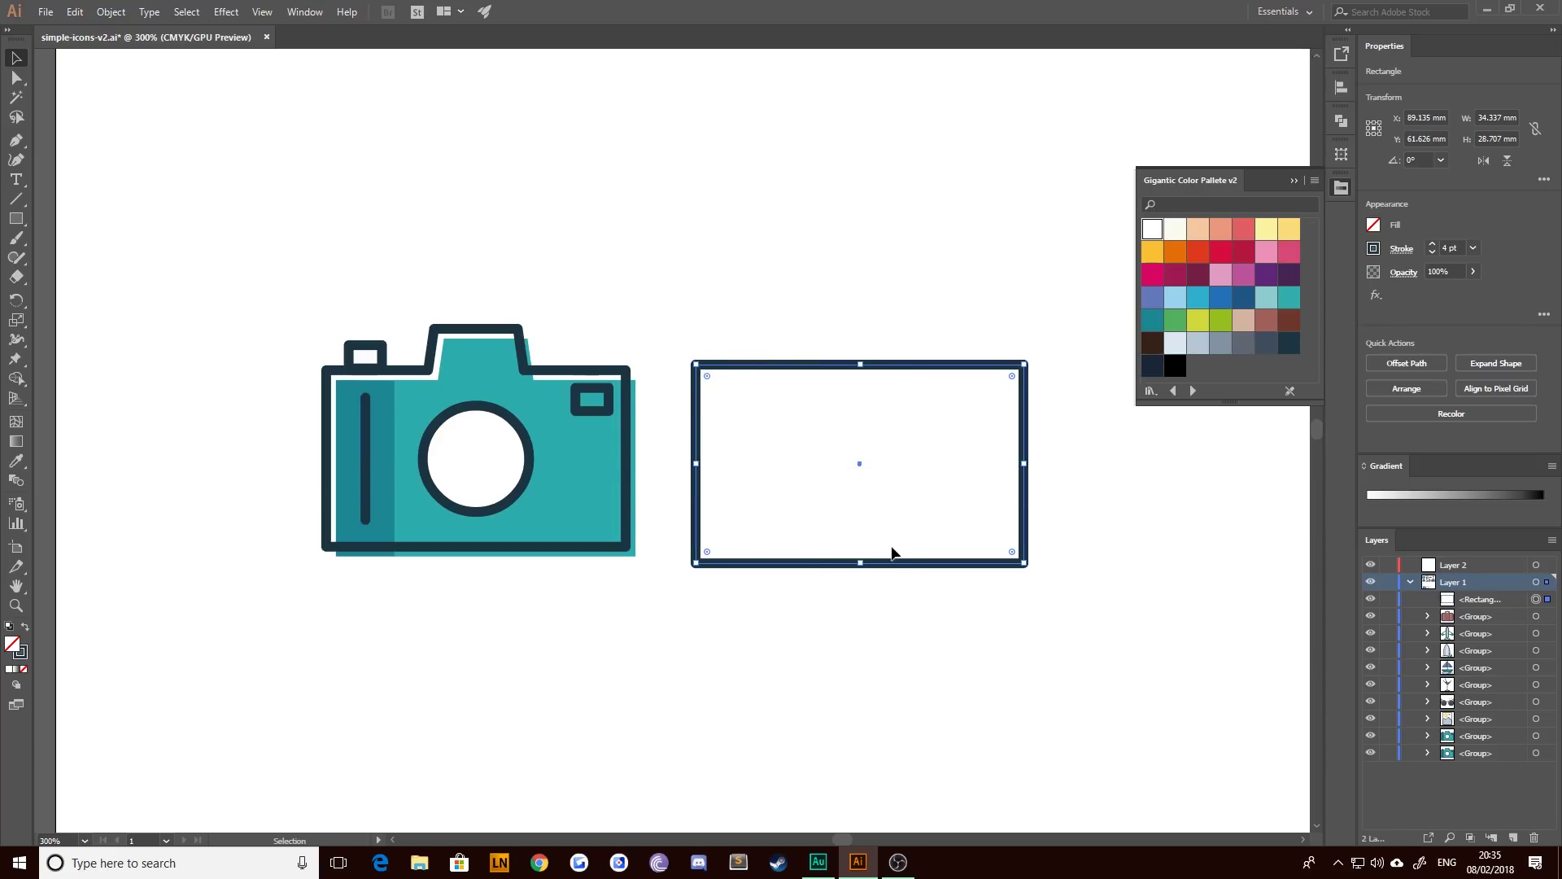
{"action": "left_click_drag", "start_coordinate": [864, 565], "coordinate": [855, 546]}
{"action": "left_click_drag", "start_coordinate": [1025, 446], "coordinate": [1008, 447]}
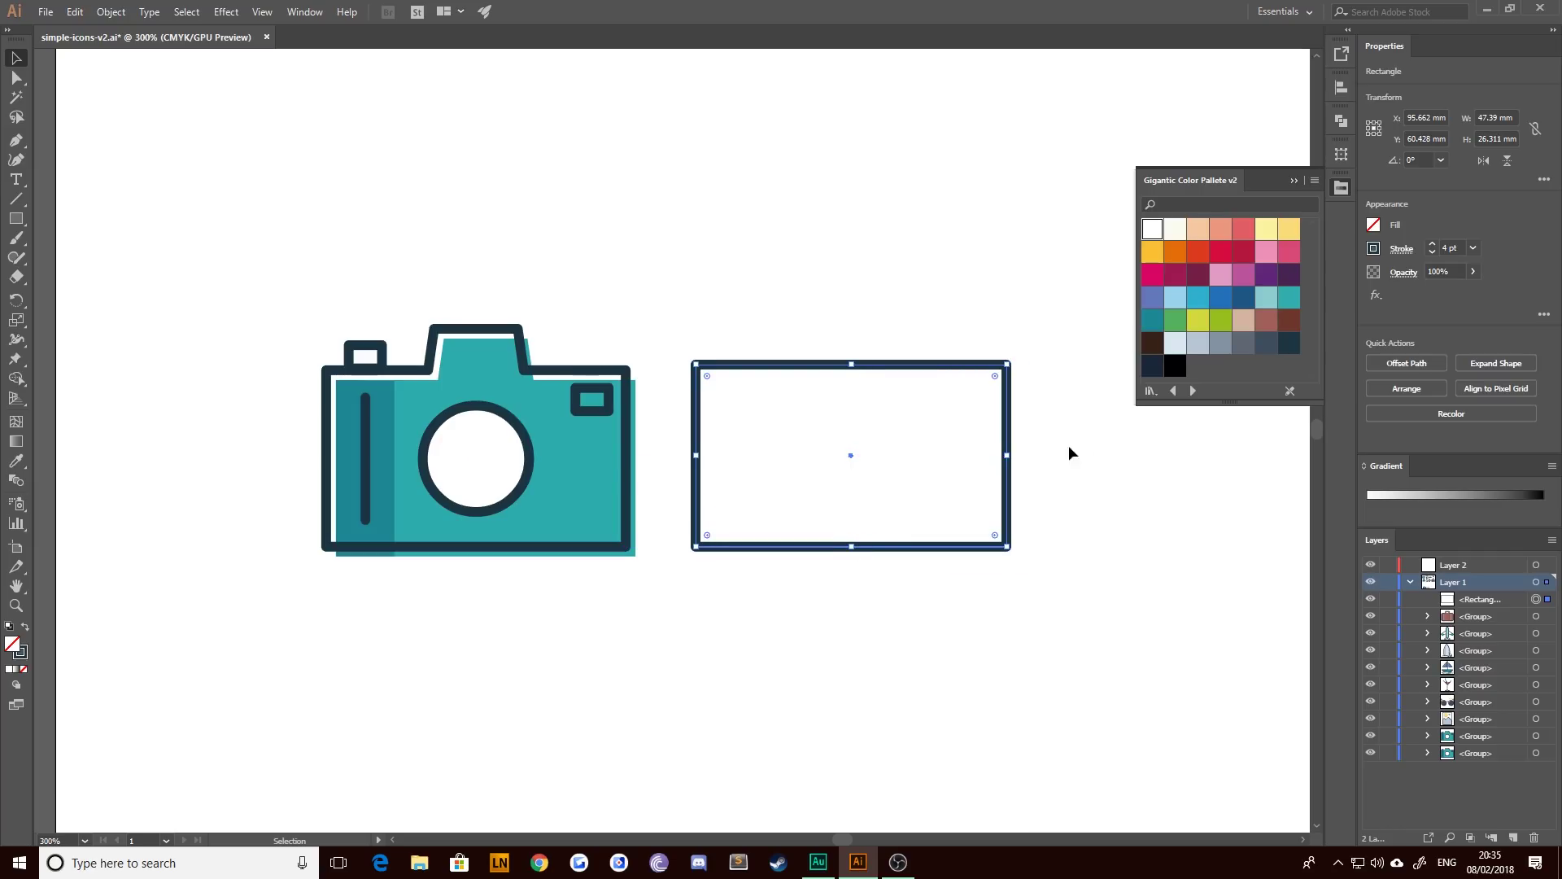
- Draw a small rectangle on the wide rectangle's top edge
{"action": "left_click", "coordinate": [1068, 446]}
{"action": "left_click_drag", "start_coordinate": [831, 542], "coordinate": [807, 553]}
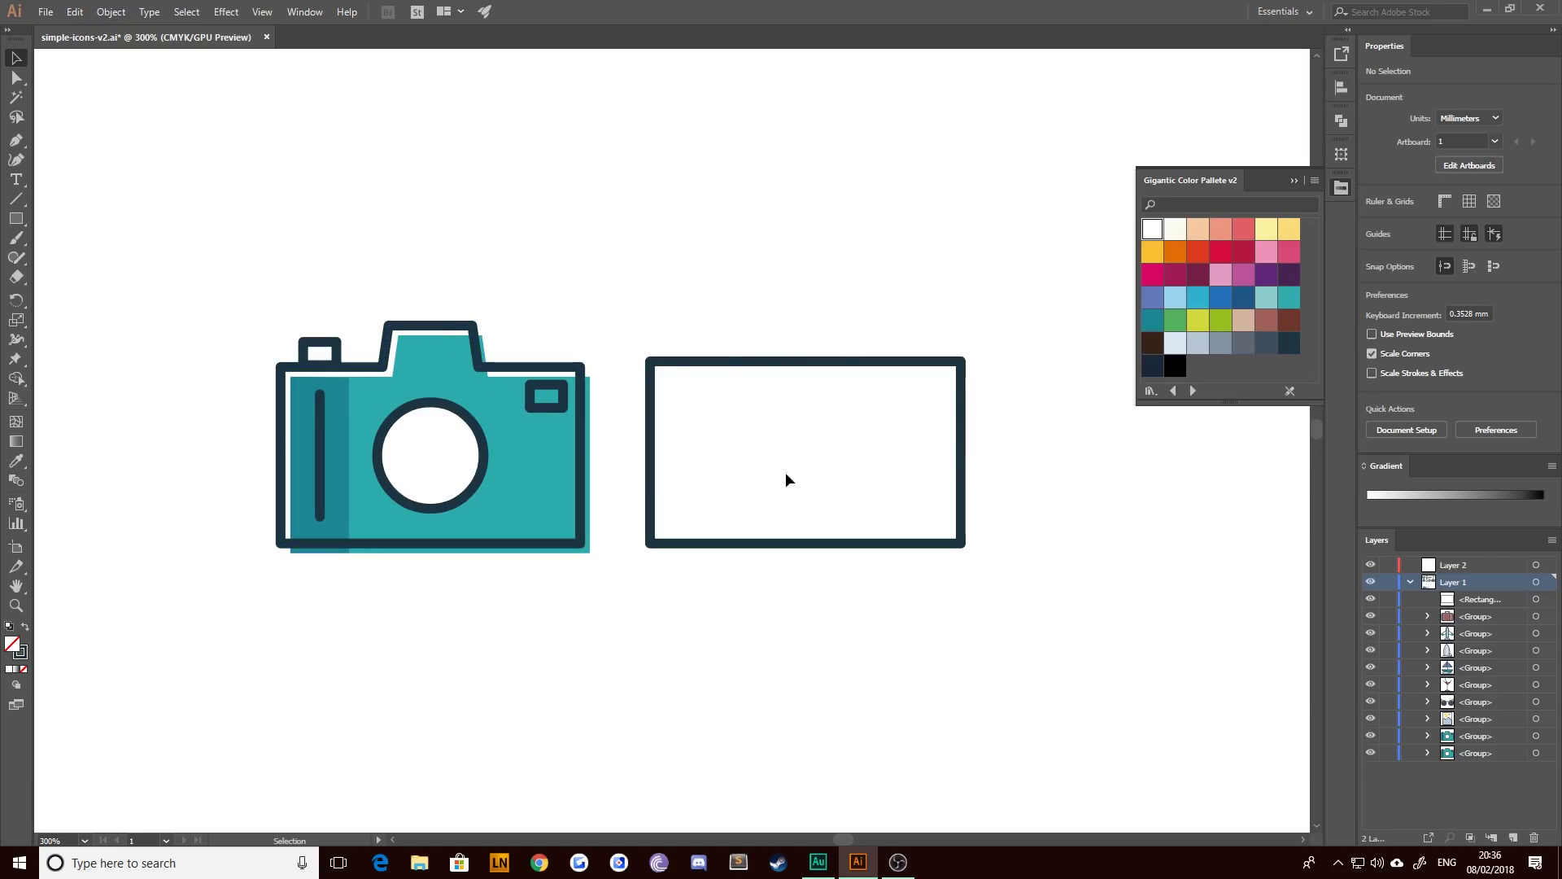
{"action": "left_click", "coordinate": [16, 218]}
{"action": "left_click_drag", "start_coordinate": [864, 358], "coordinate": [783, 312]}
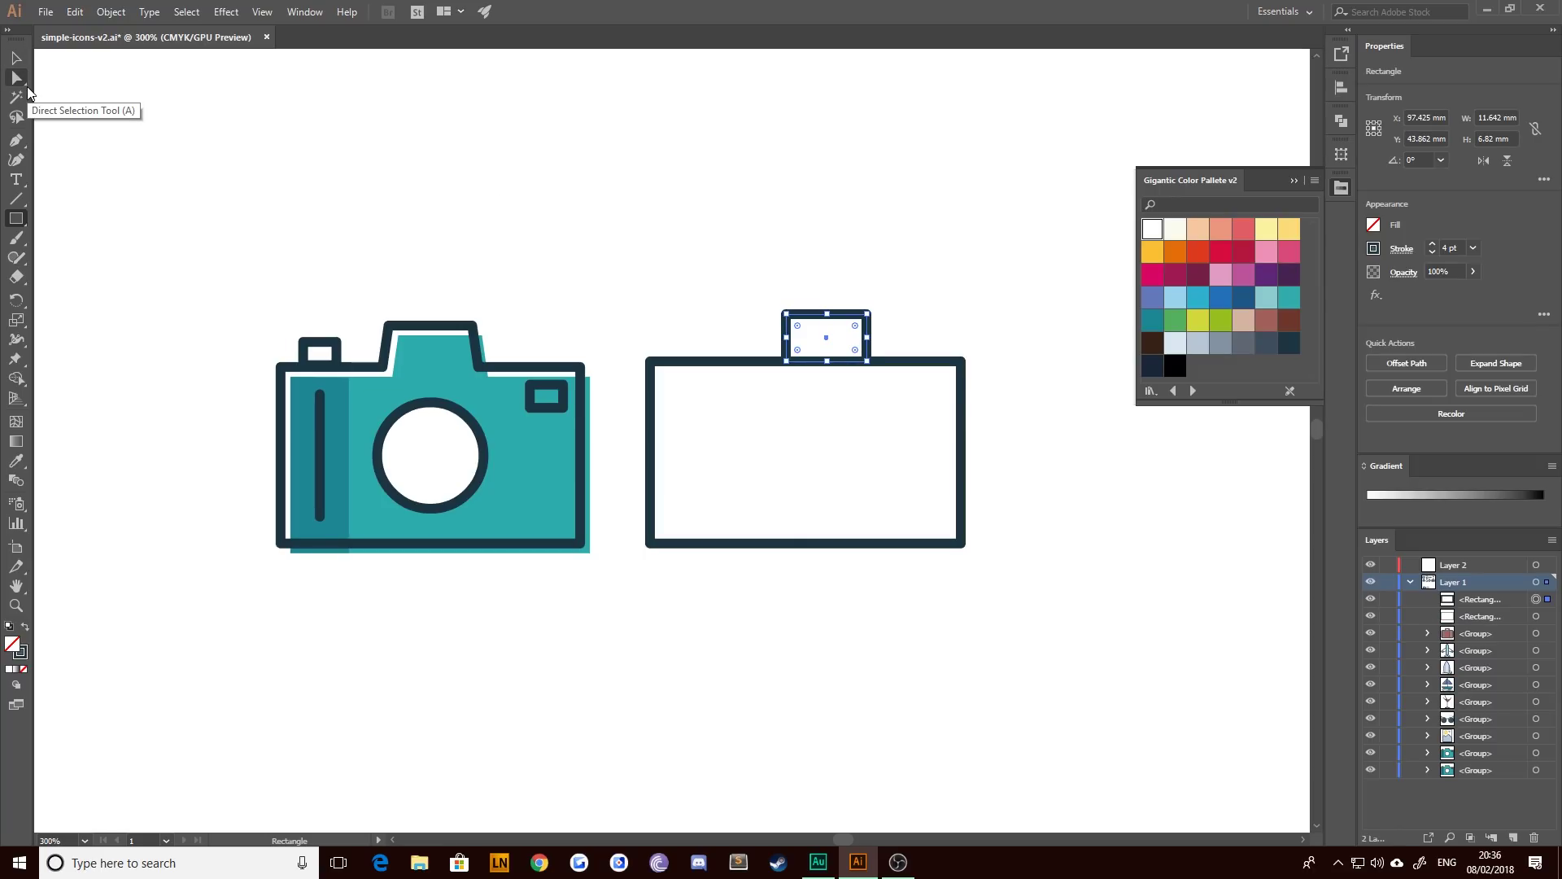
- Nudge the small rectangle's top corners inward to taper it into a trapezoid
{"action": "left_click", "coordinate": [28, 88]}
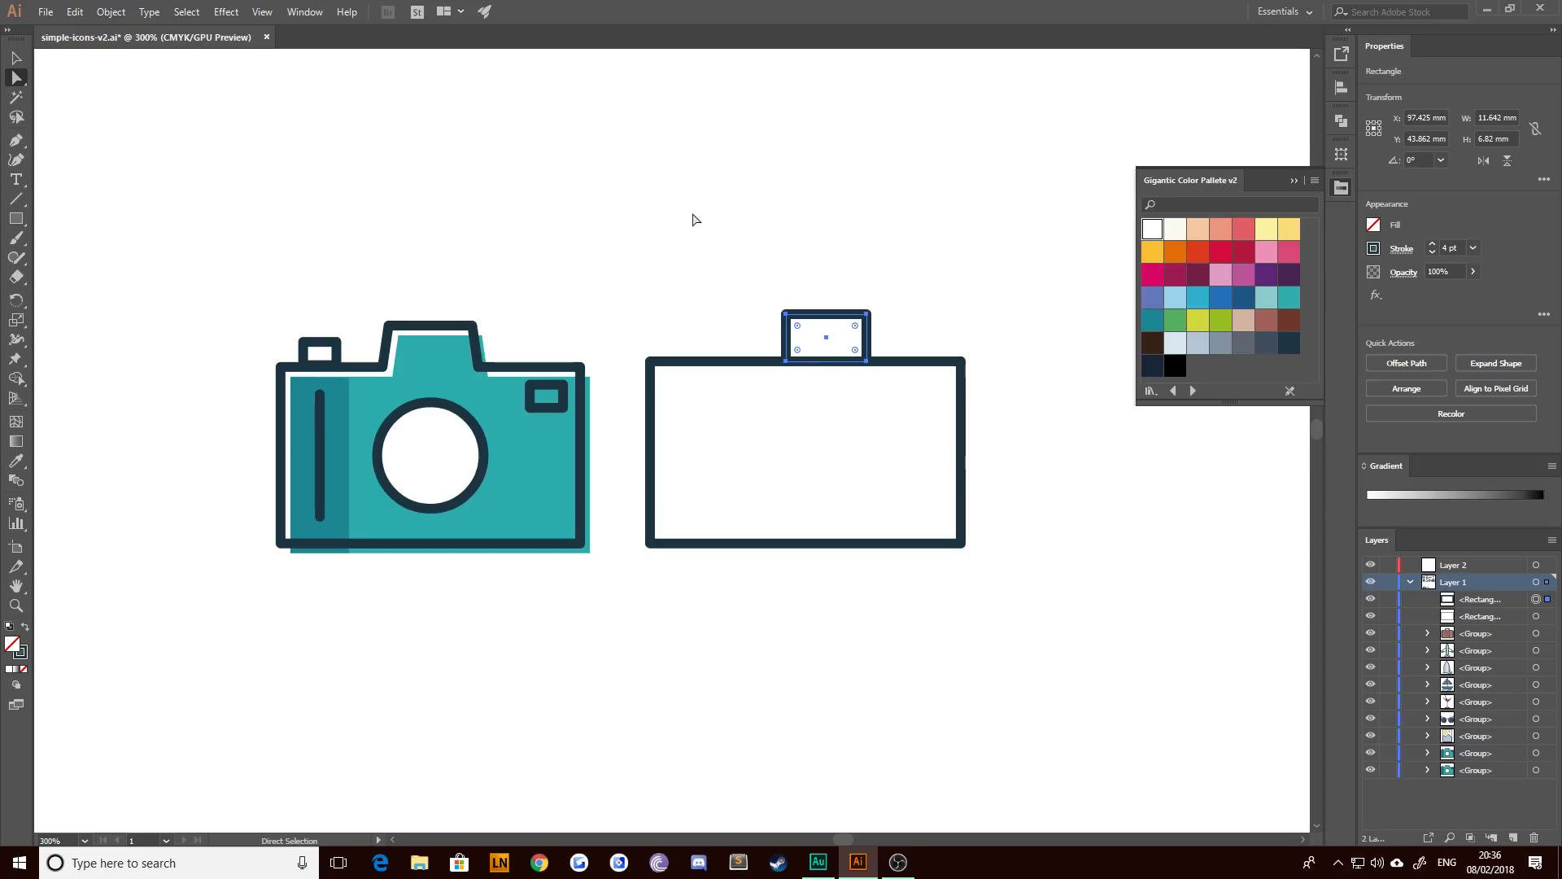
{"action": "left_click_drag", "start_coordinate": [692, 216], "coordinate": [808, 332]}
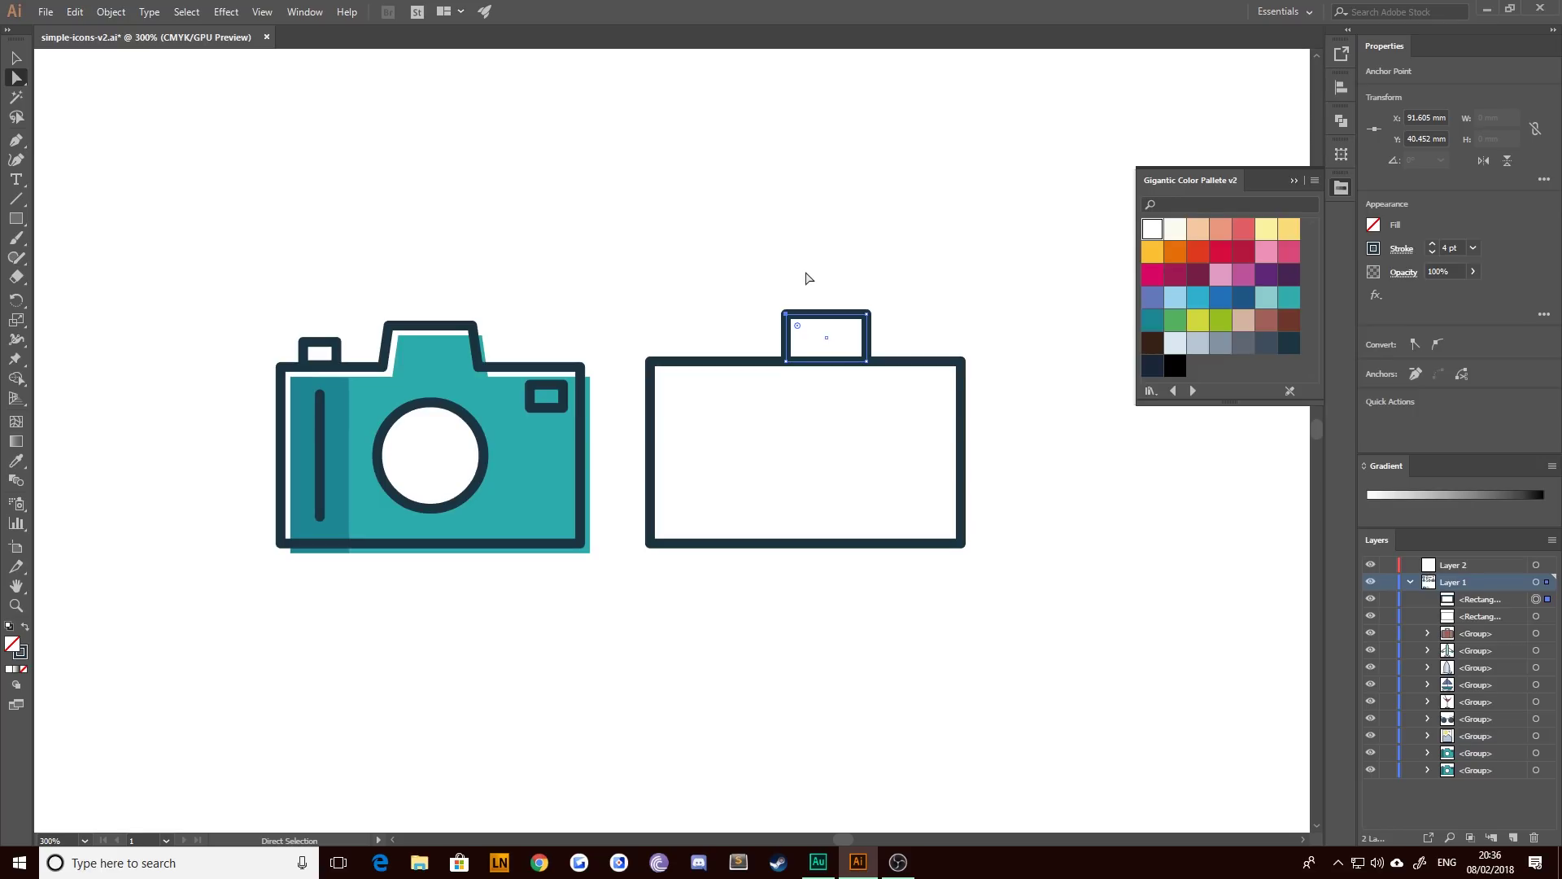
{"action": "key", "text": "Right"}
{"action": "key", "text": "Right"}
{"action": "key", "text": "Right"}
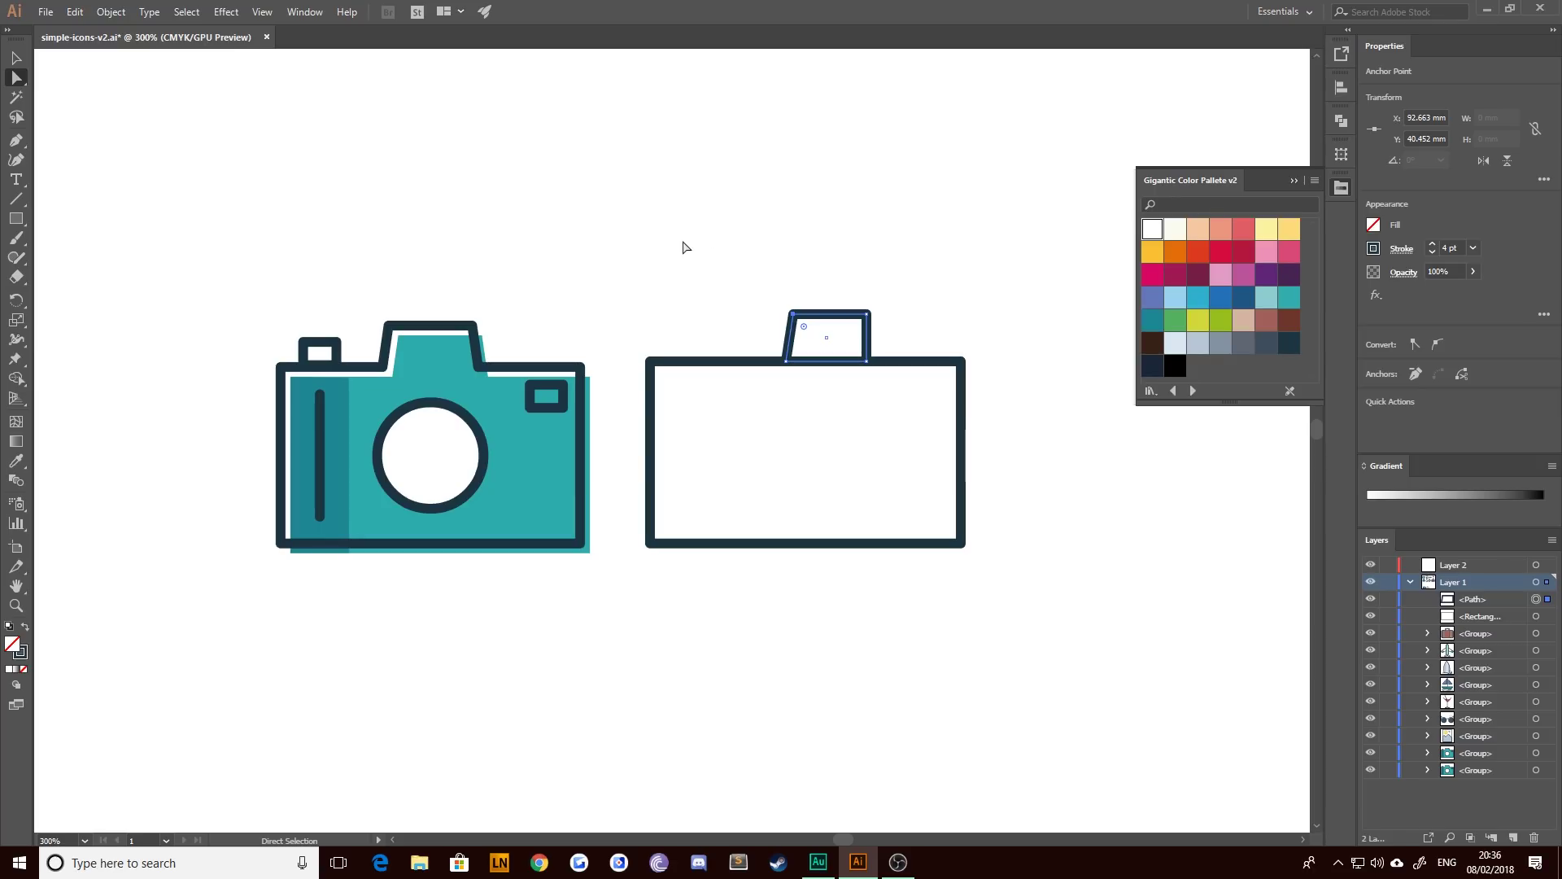
{"action": "left_click_drag", "start_coordinate": [892, 284], "coordinate": [844, 328]}
{"action": "left_click", "coordinate": [15, 58]}
{"action": "left_click", "coordinate": [641, 227]}
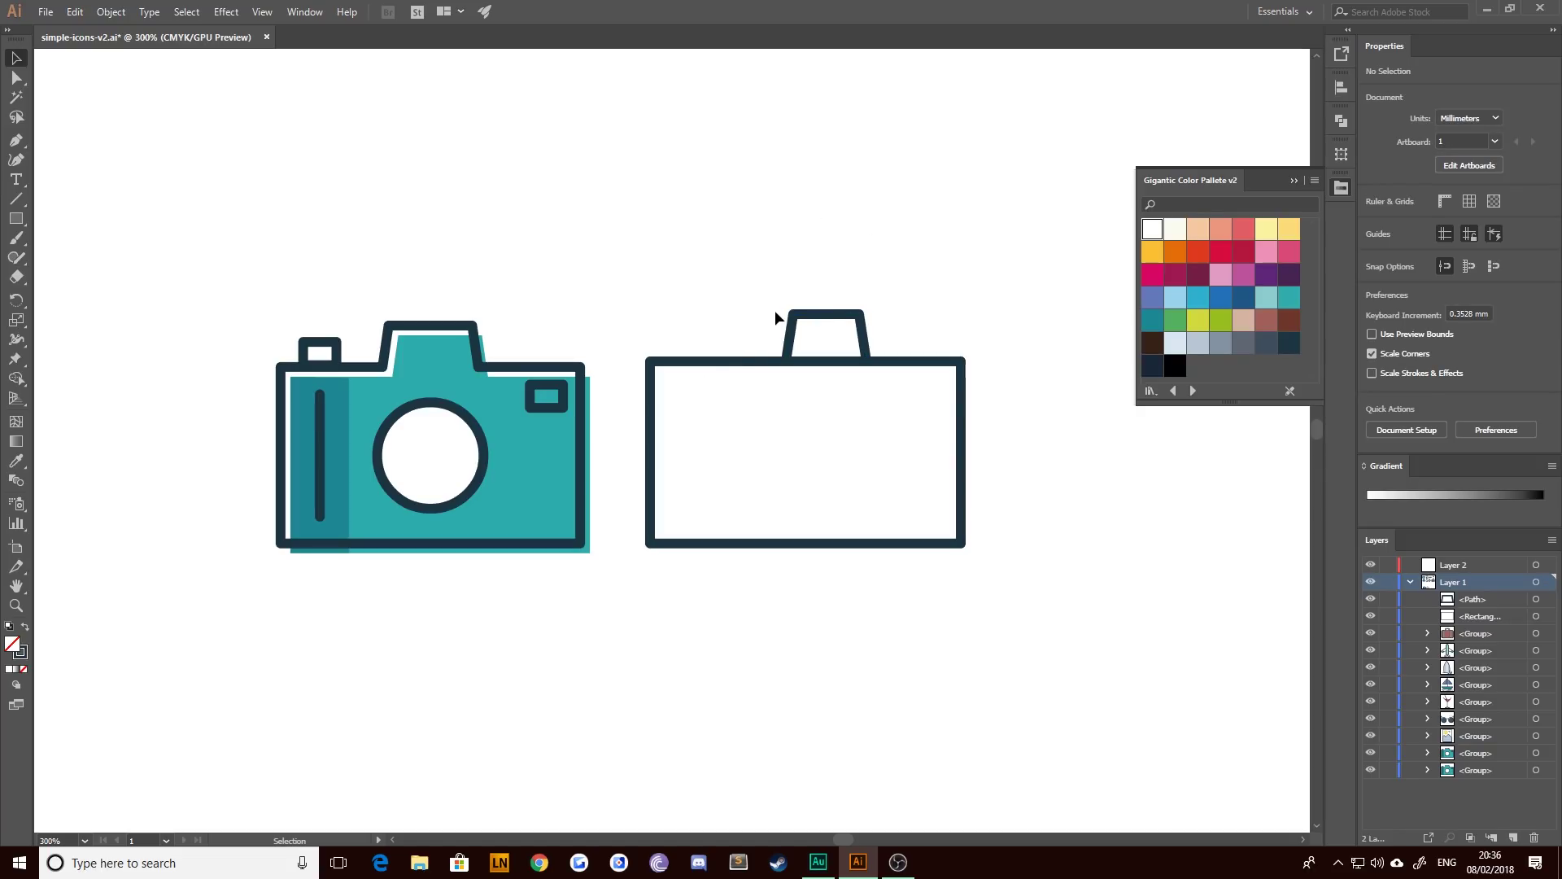
- Unite the bump and the wide rectangle into one outline with Pathfinder
{"action": "left_click_drag", "start_coordinate": [708, 251], "coordinate": [1046, 677]}
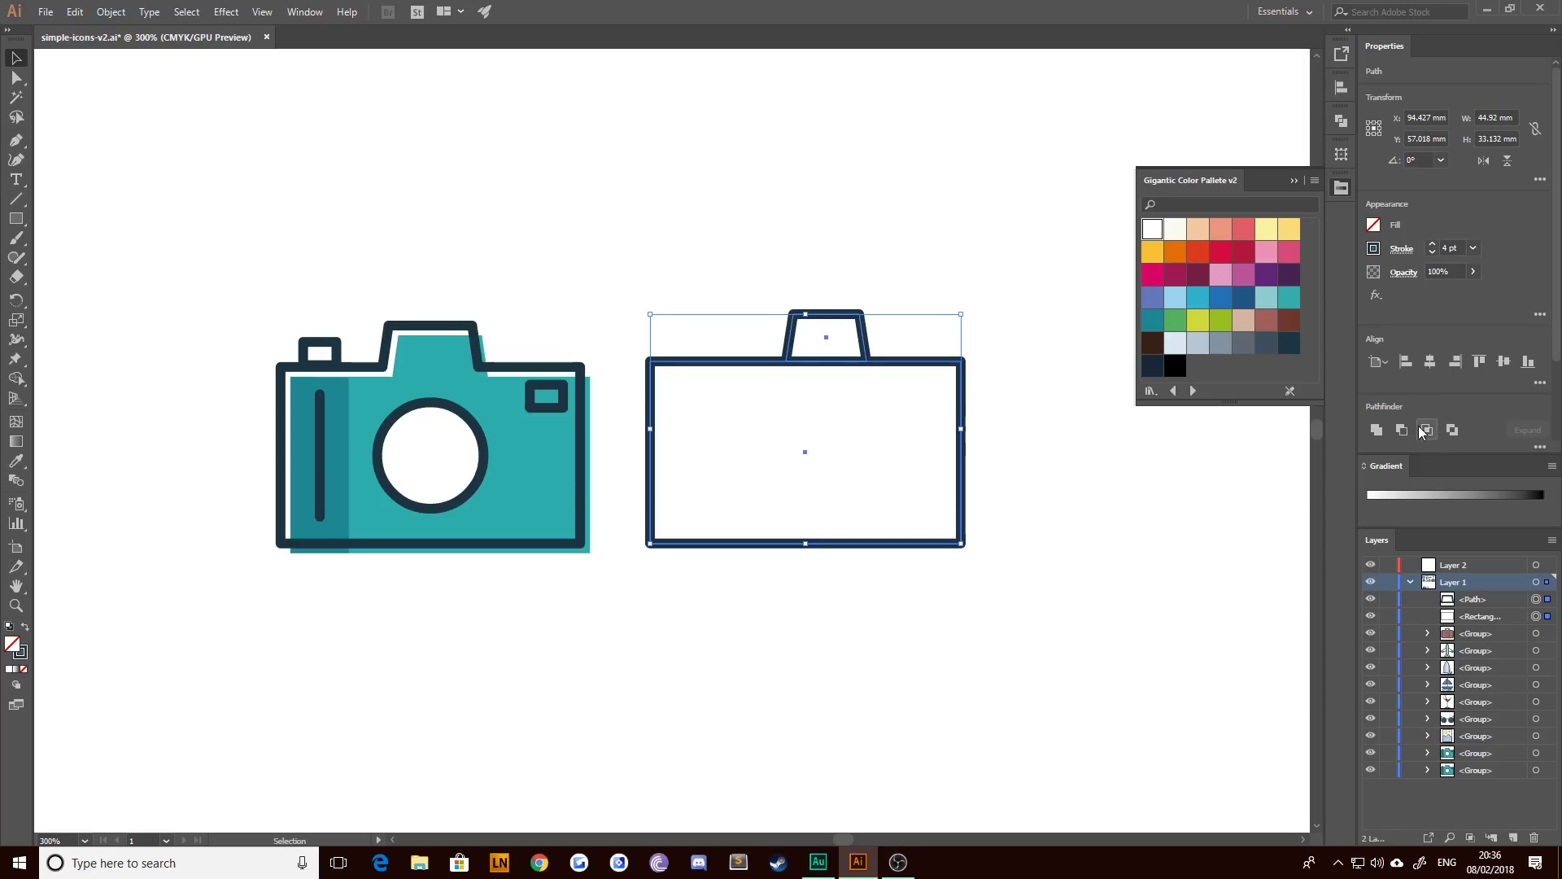
{"action": "left_click", "coordinate": [1342, 122]}
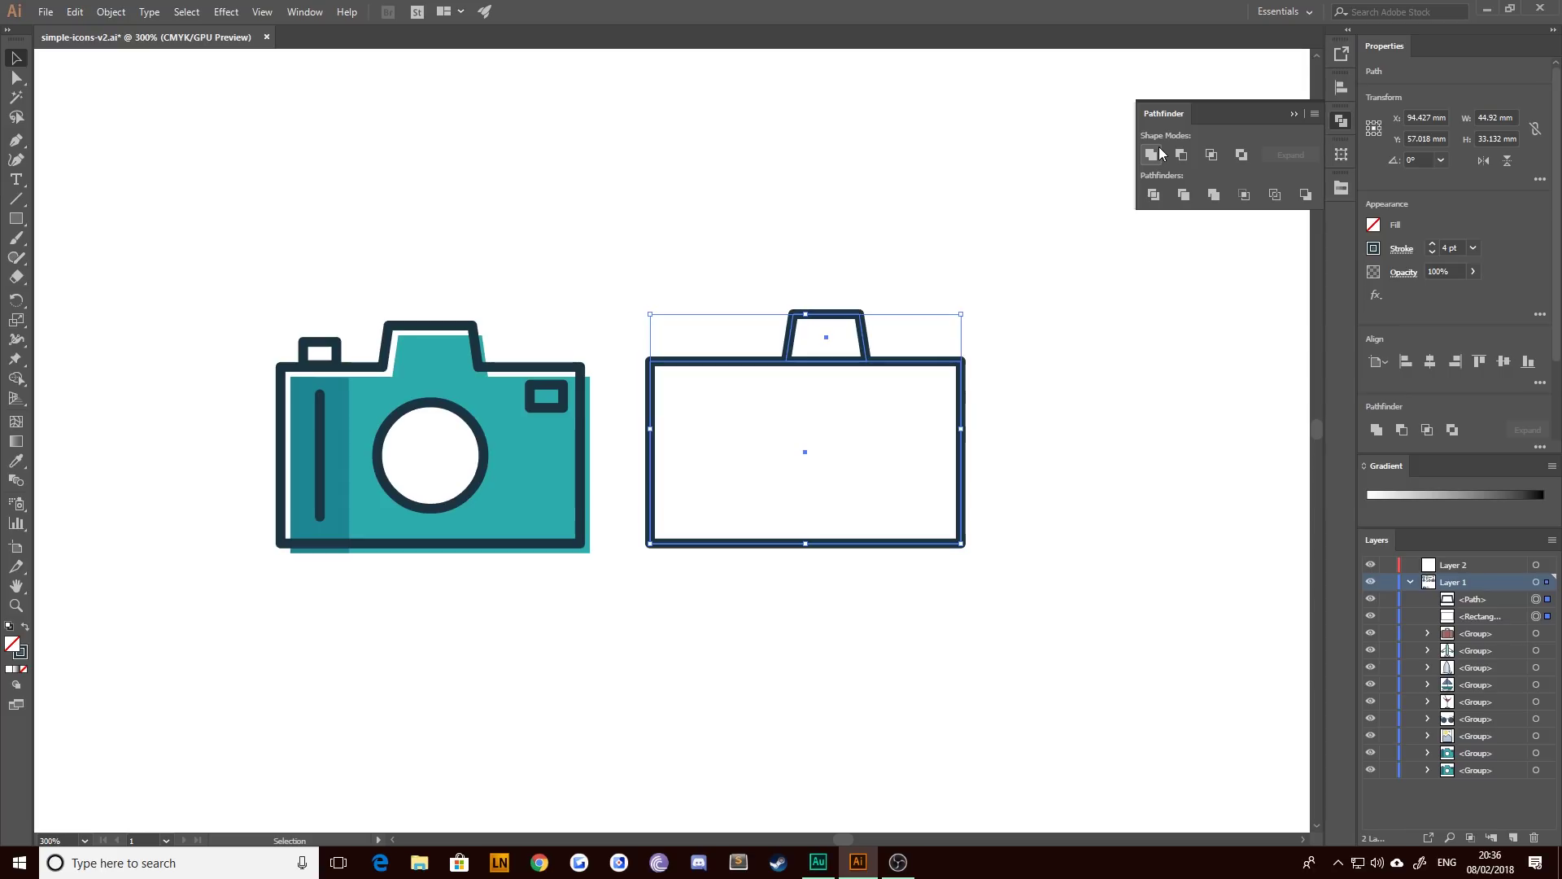
{"action": "left_click", "coordinate": [1155, 154]}
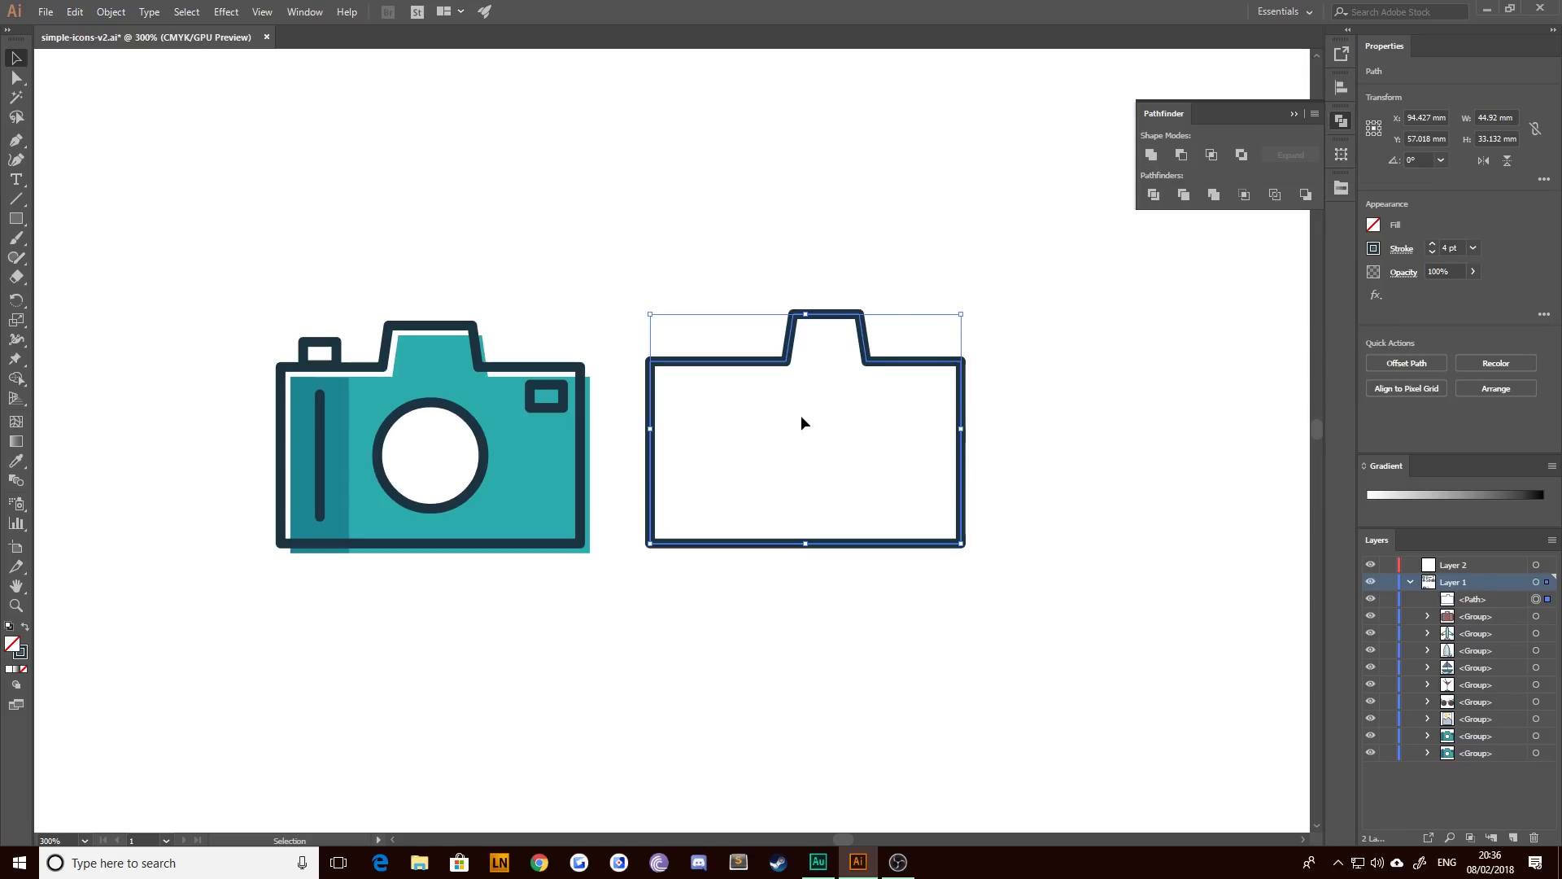
{"action": "left_click", "coordinate": [686, 236]}
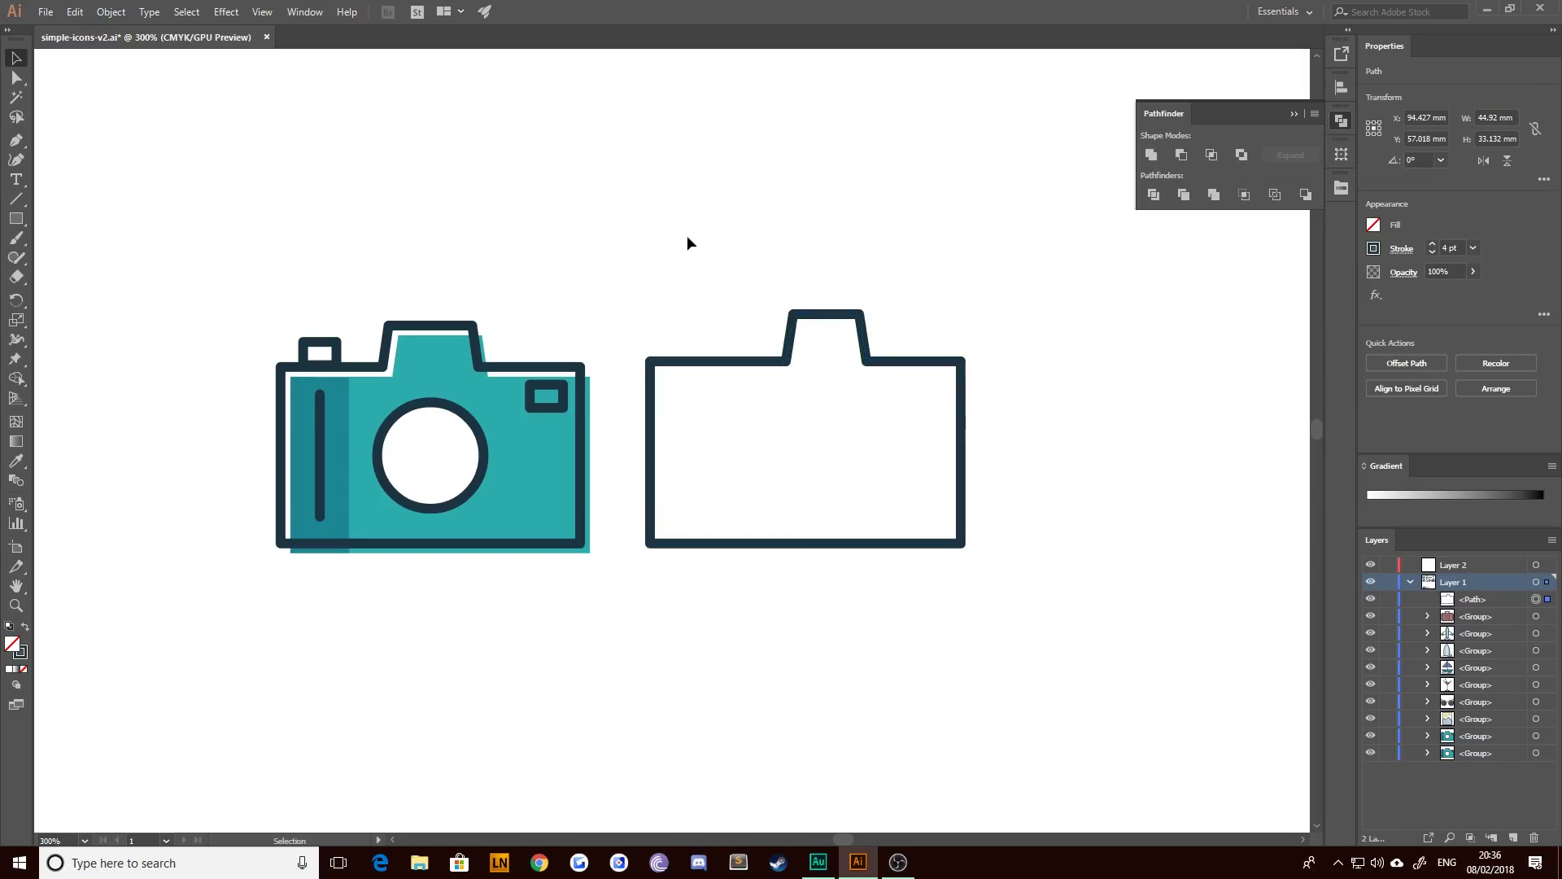
- Lower the bump's top edge and push its left and right sides outward
{"action": "left_click", "coordinate": [16, 78]}
{"action": "left_click_drag", "start_coordinate": [757, 279], "coordinate": [922, 333]}
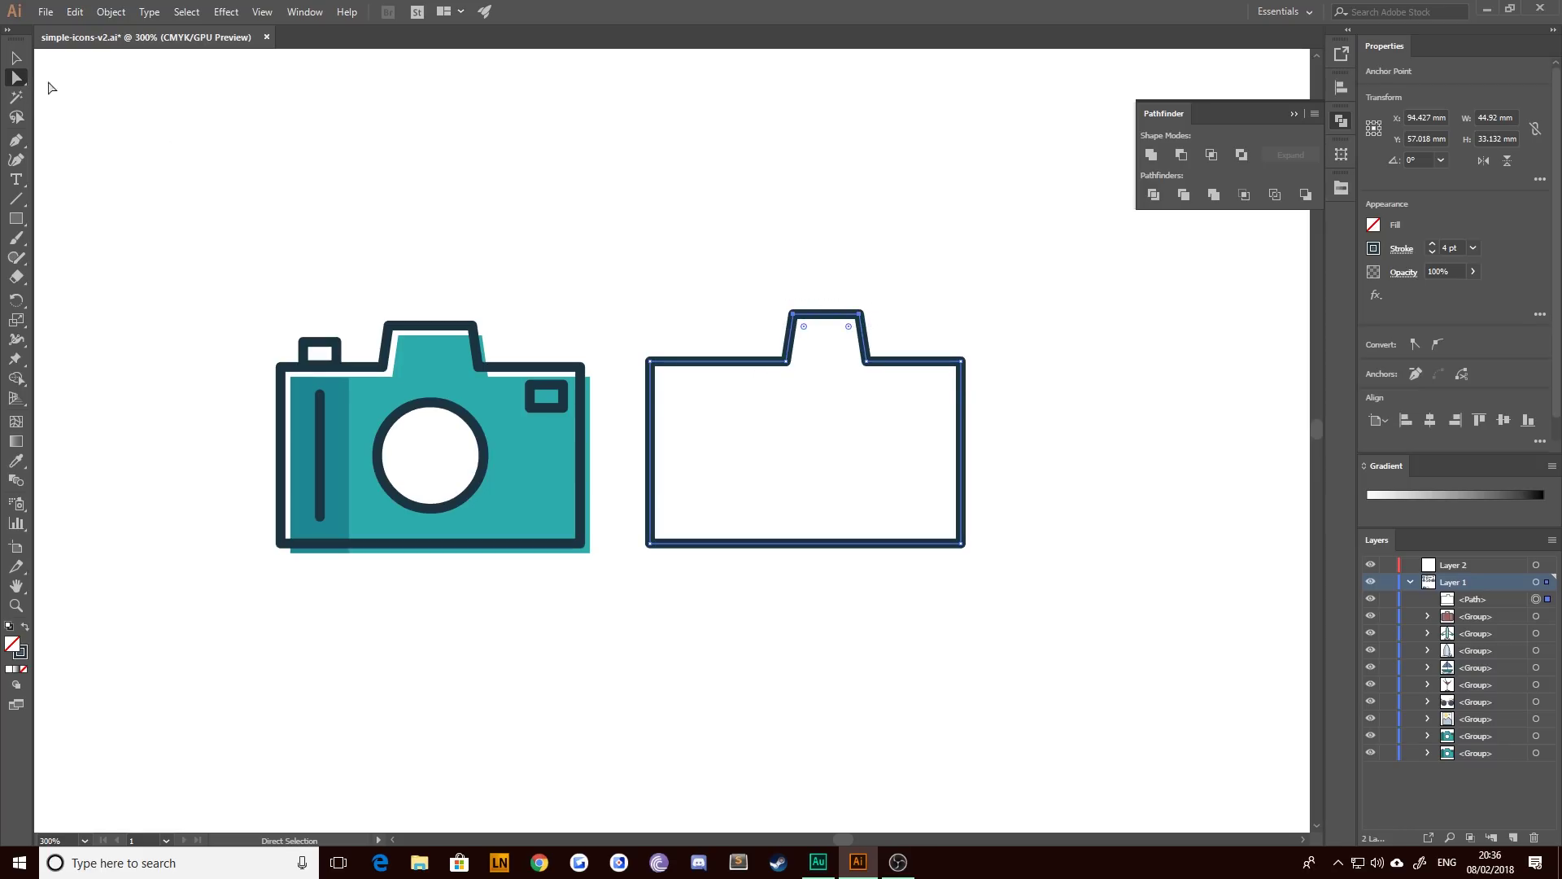
{"action": "key", "text": "Down"}
{"action": "key", "text": "Down"}
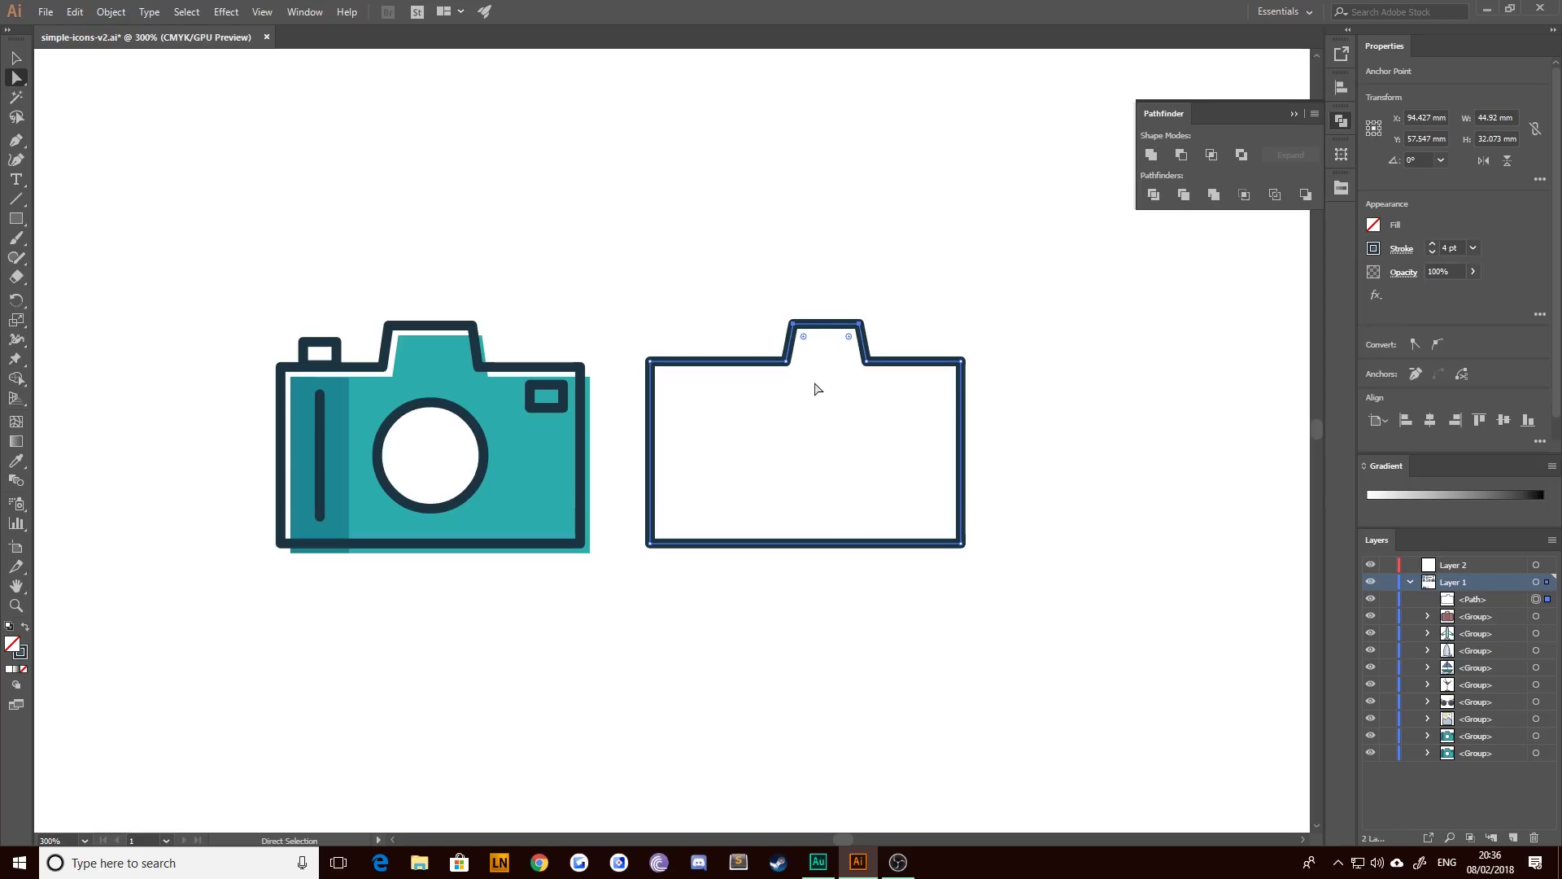
{"action": "left_click_drag", "start_coordinate": [806, 391], "coordinate": [774, 300]}
{"action": "key", "text": "Left"}
{"action": "key", "text": "Left"}
{"action": "key", "text": "Left"}
{"action": "key", "text": "Left"}
{"action": "left_click_drag", "start_coordinate": [904, 382], "coordinate": [847, 320]}
{"action": "key", "text": "Right"}
{"action": "key", "text": "Right"}
{"action": "key", "text": "Right"}
{"action": "key", "text": "Right"}
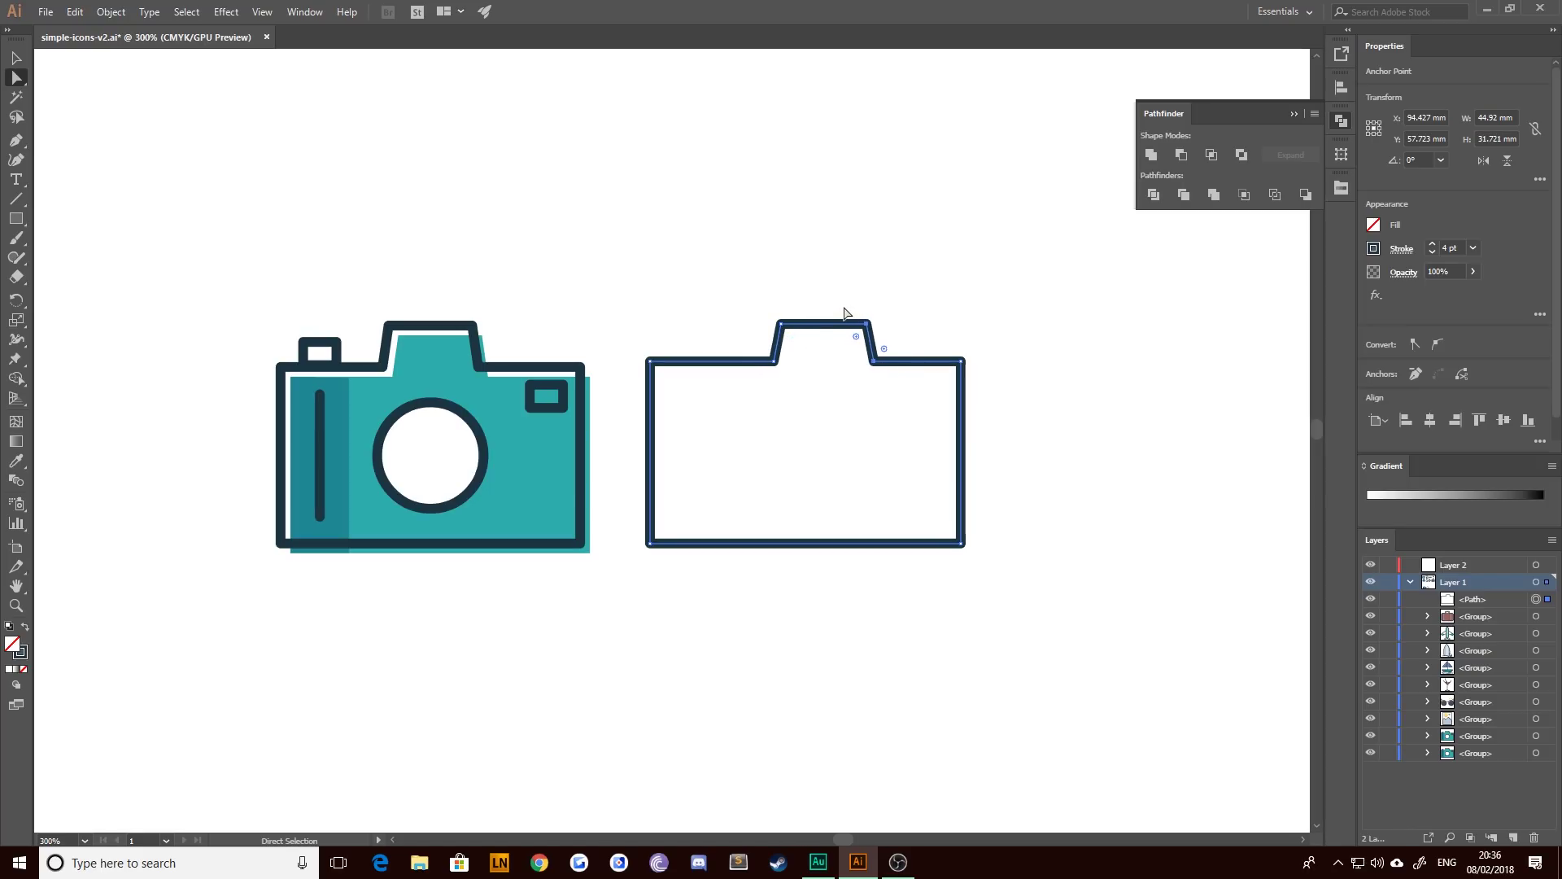
{"action": "left_click", "coordinate": [822, 296]}
{"action": "left_click_drag", "start_coordinate": [698, 496], "coordinate": [711, 453]}
- Draw a small tab rectangle on the top-left edge and a window rectangle near the top-right
{"action": "key", "text": "m"}
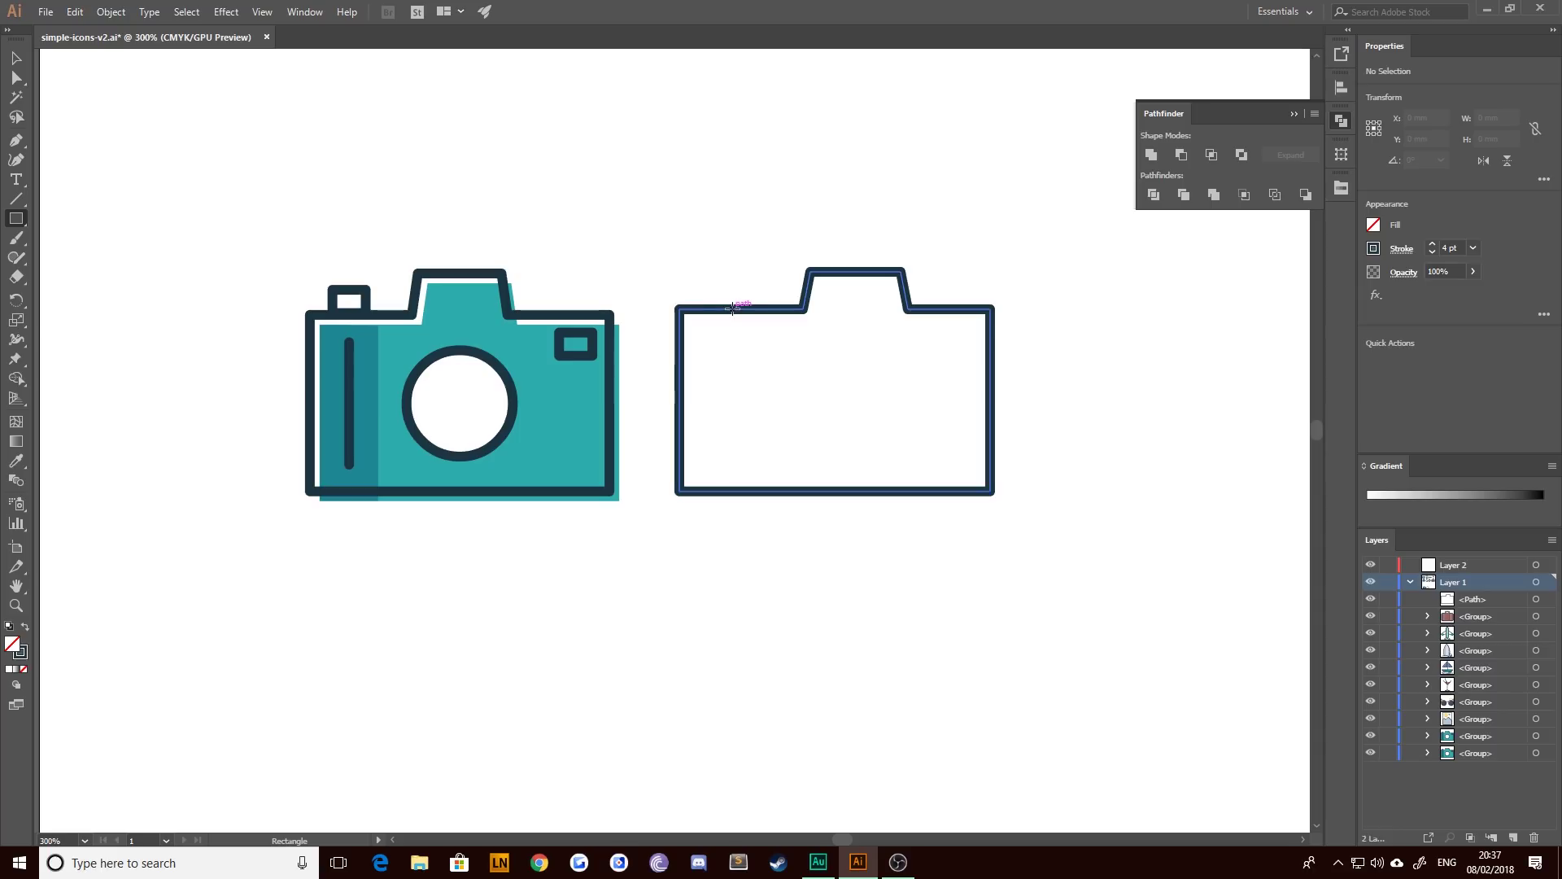
{"action": "left_click_drag", "start_coordinate": [733, 308], "coordinate": [696, 283]}
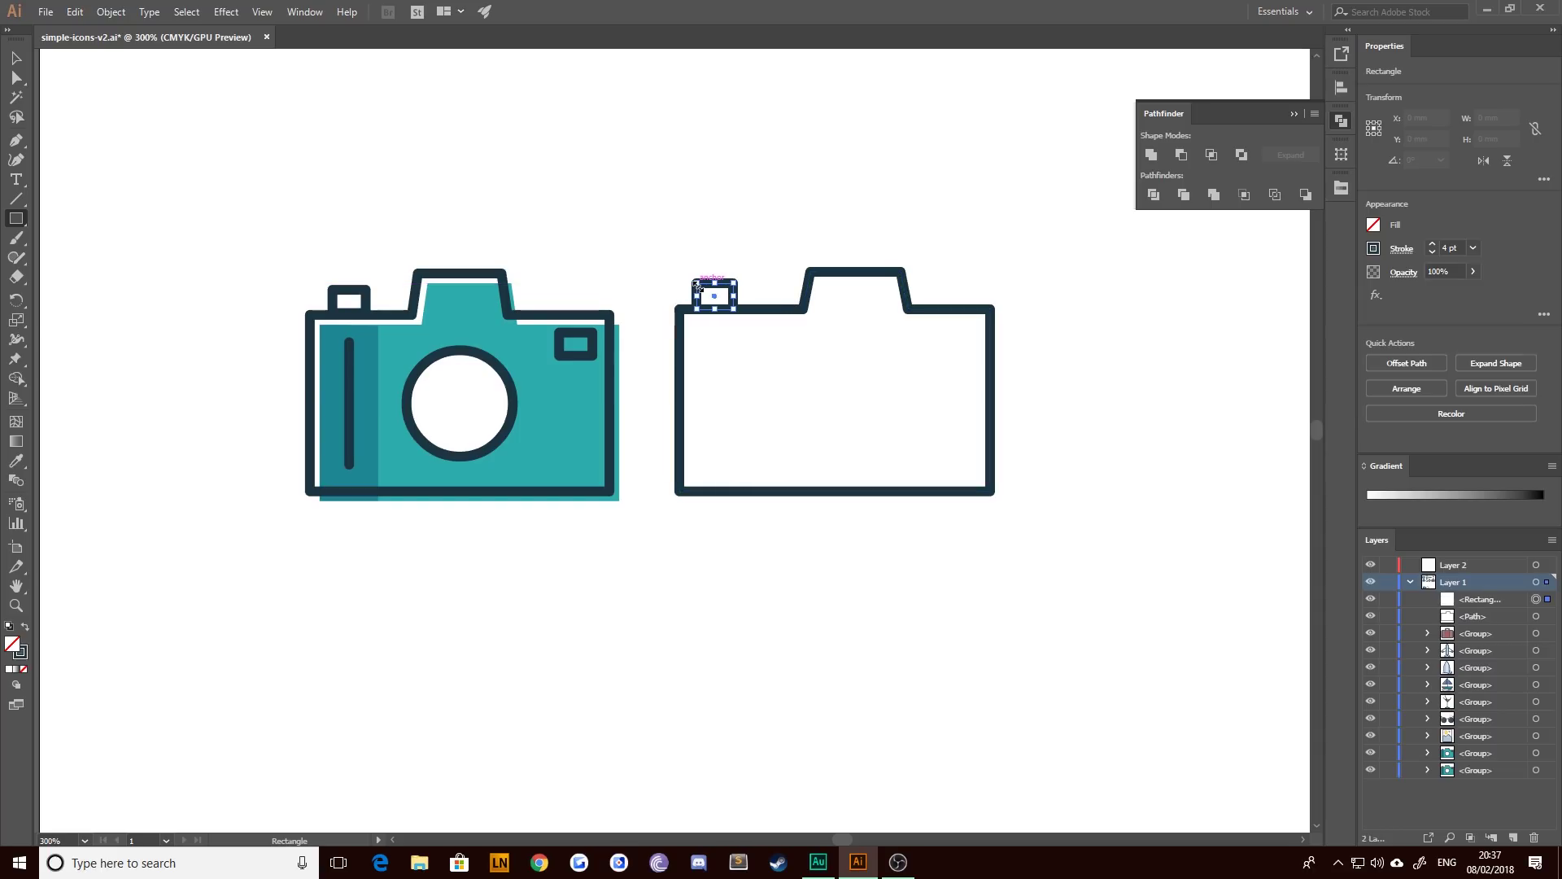
{"action": "mouse_move", "coordinate": [968, 349]}
{"action": "left_mouse_down"}
{"action": "mouse_move", "coordinate": [924, 322]}
{"action": "mouse_move", "coordinate": [964, 309]}
{"action": "left_mouse_up"}
{"action": "left_click", "coordinate": [16, 58]}
{"action": "left_click", "coordinate": [662, 197]}
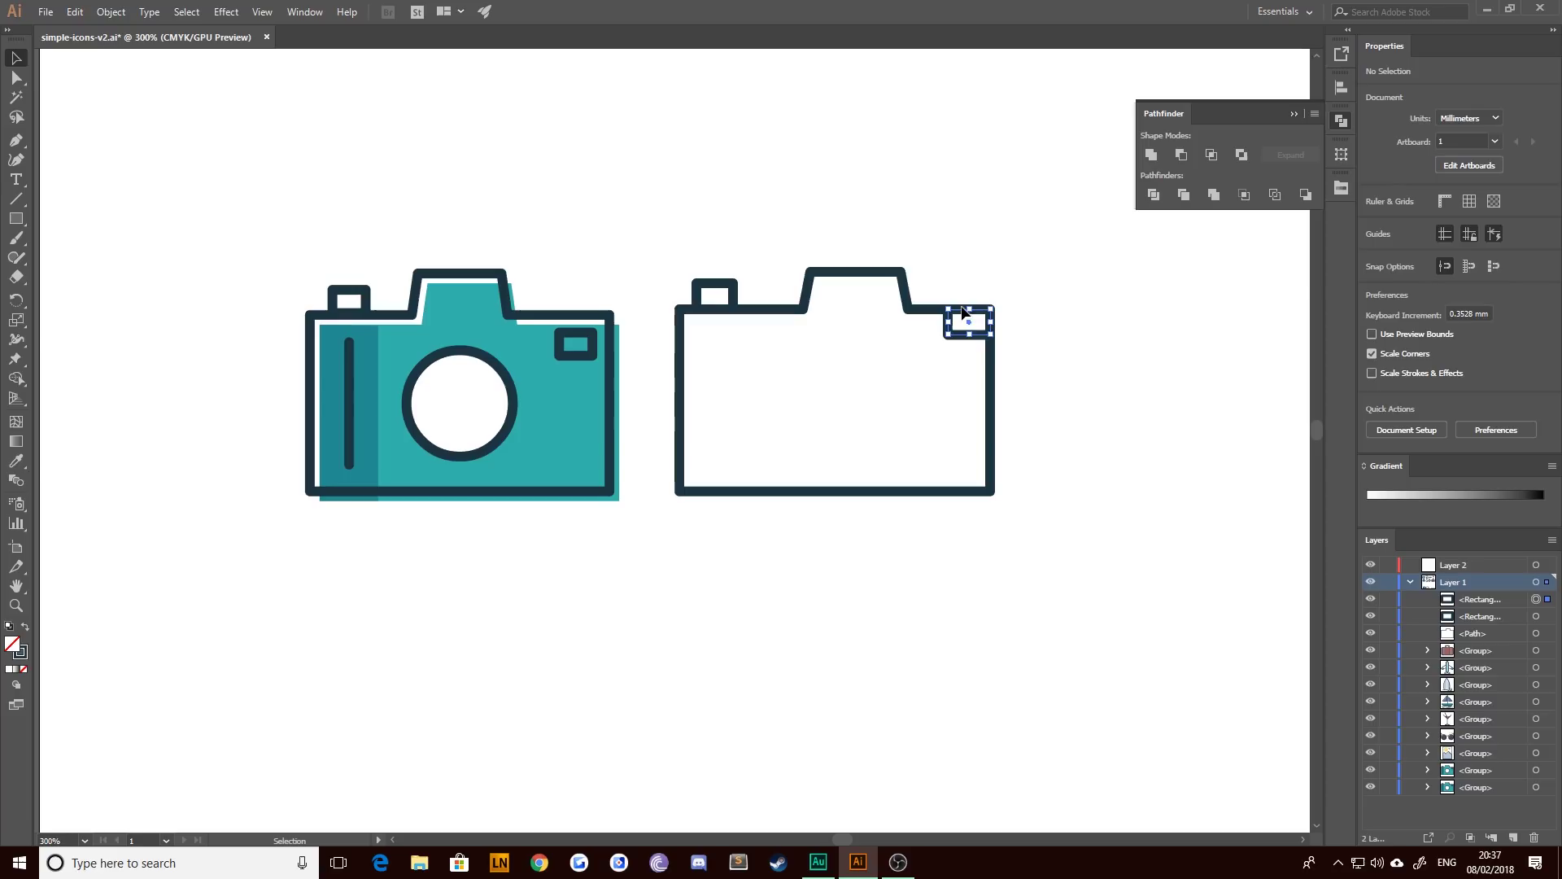
- Nudge the window rectangle down into the body's top-right corner
{"action": "scroll", "coordinate": [999, 329], "scroll_direction": "up", "scroll_amount": 2}
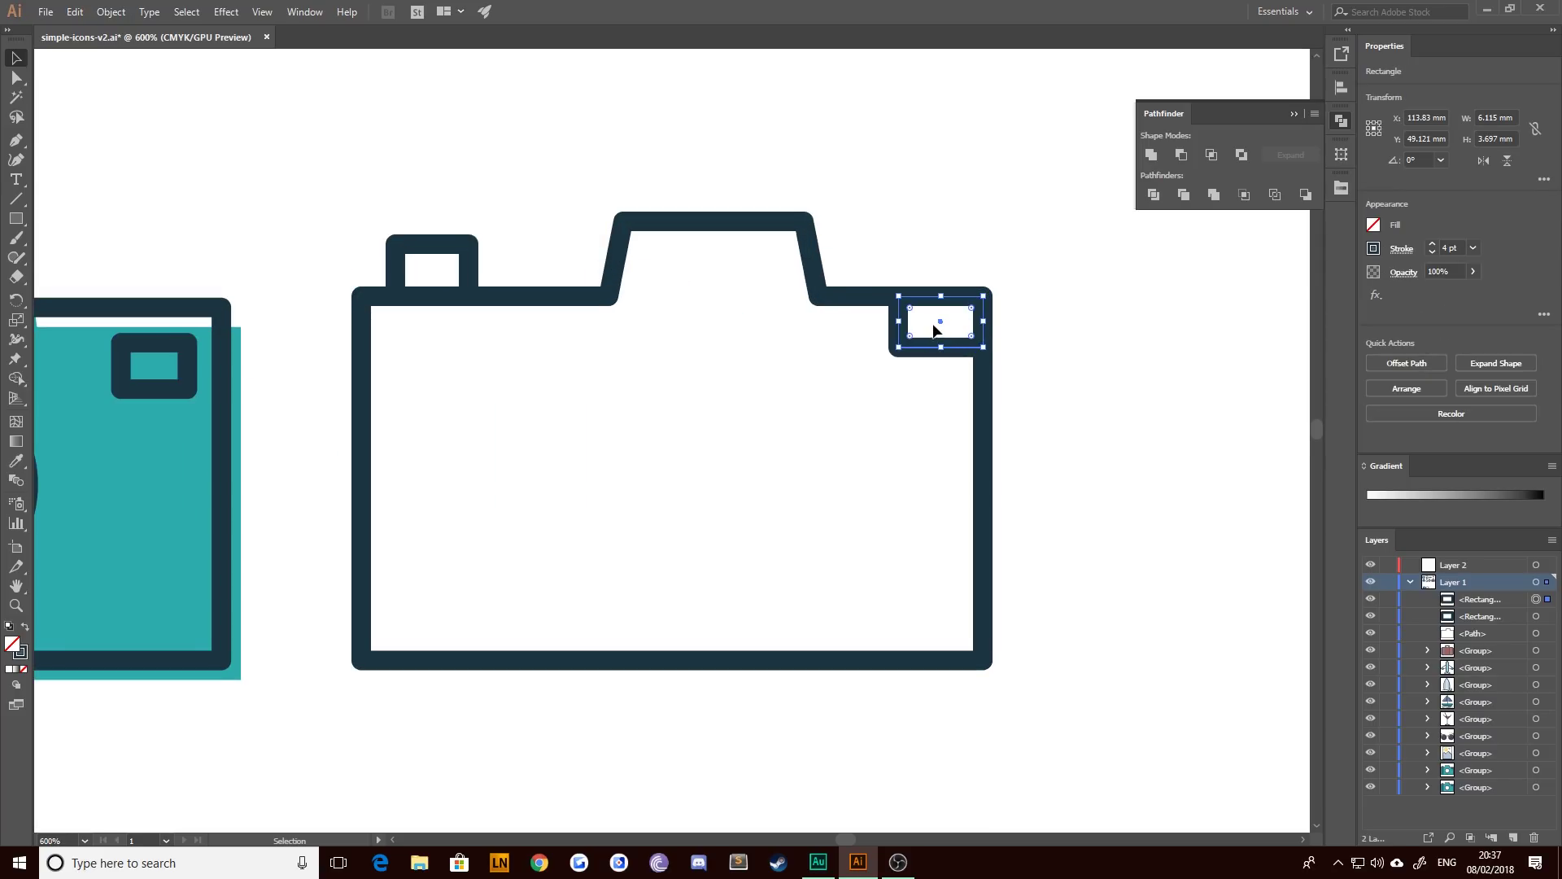
{"action": "key", "text": "shift+Left"}
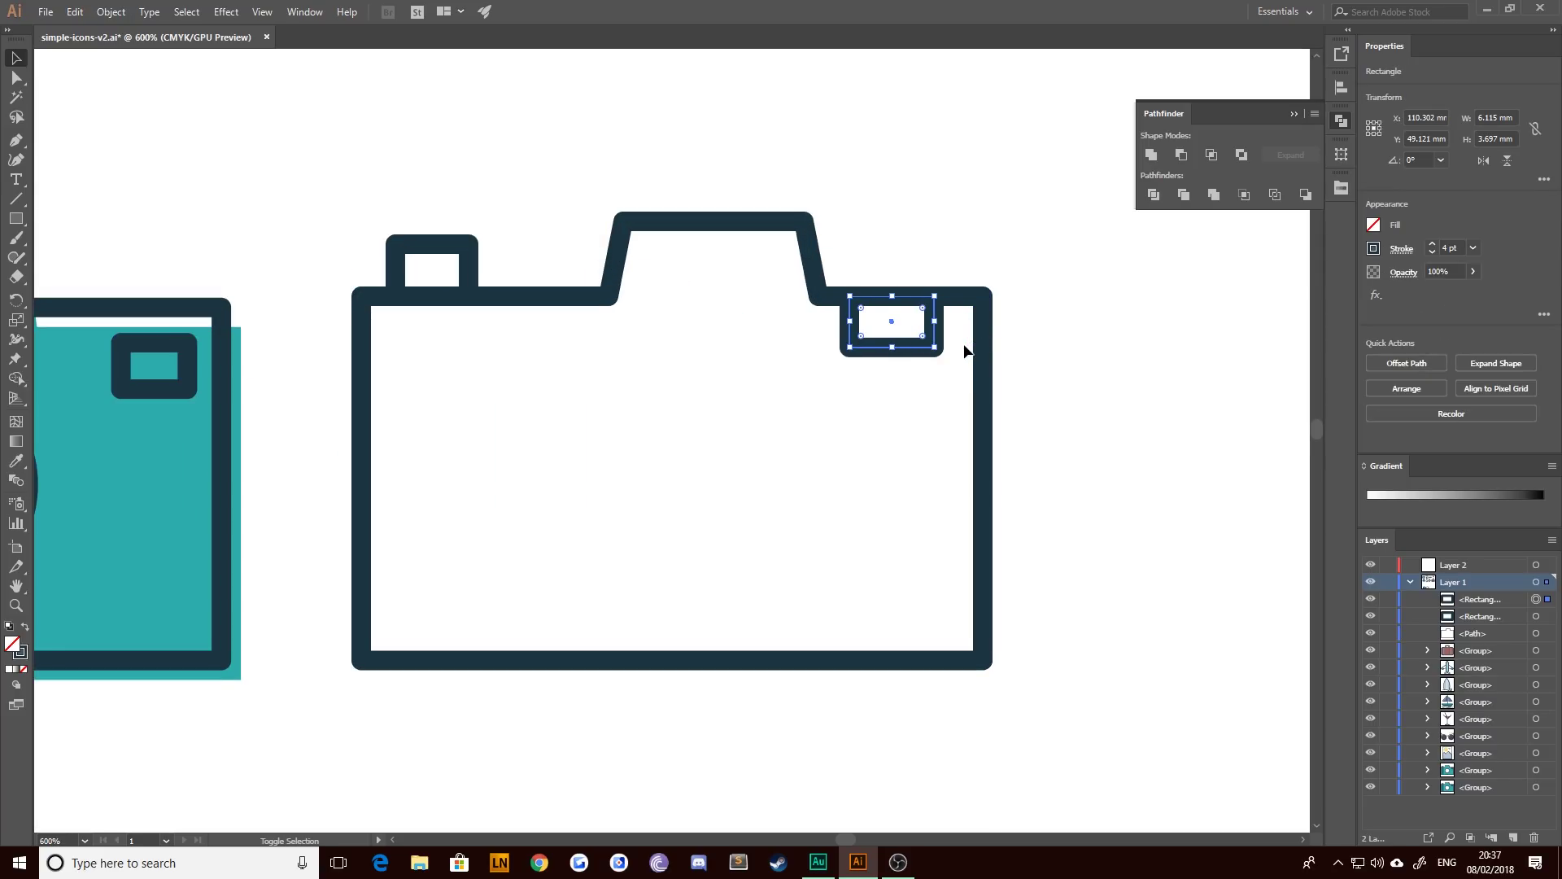
{"action": "key", "text": "shift+Down"}
{"action": "key", "text": "Right"}
{"action": "key", "text": "Right"}
{"action": "key", "text": "Right"}
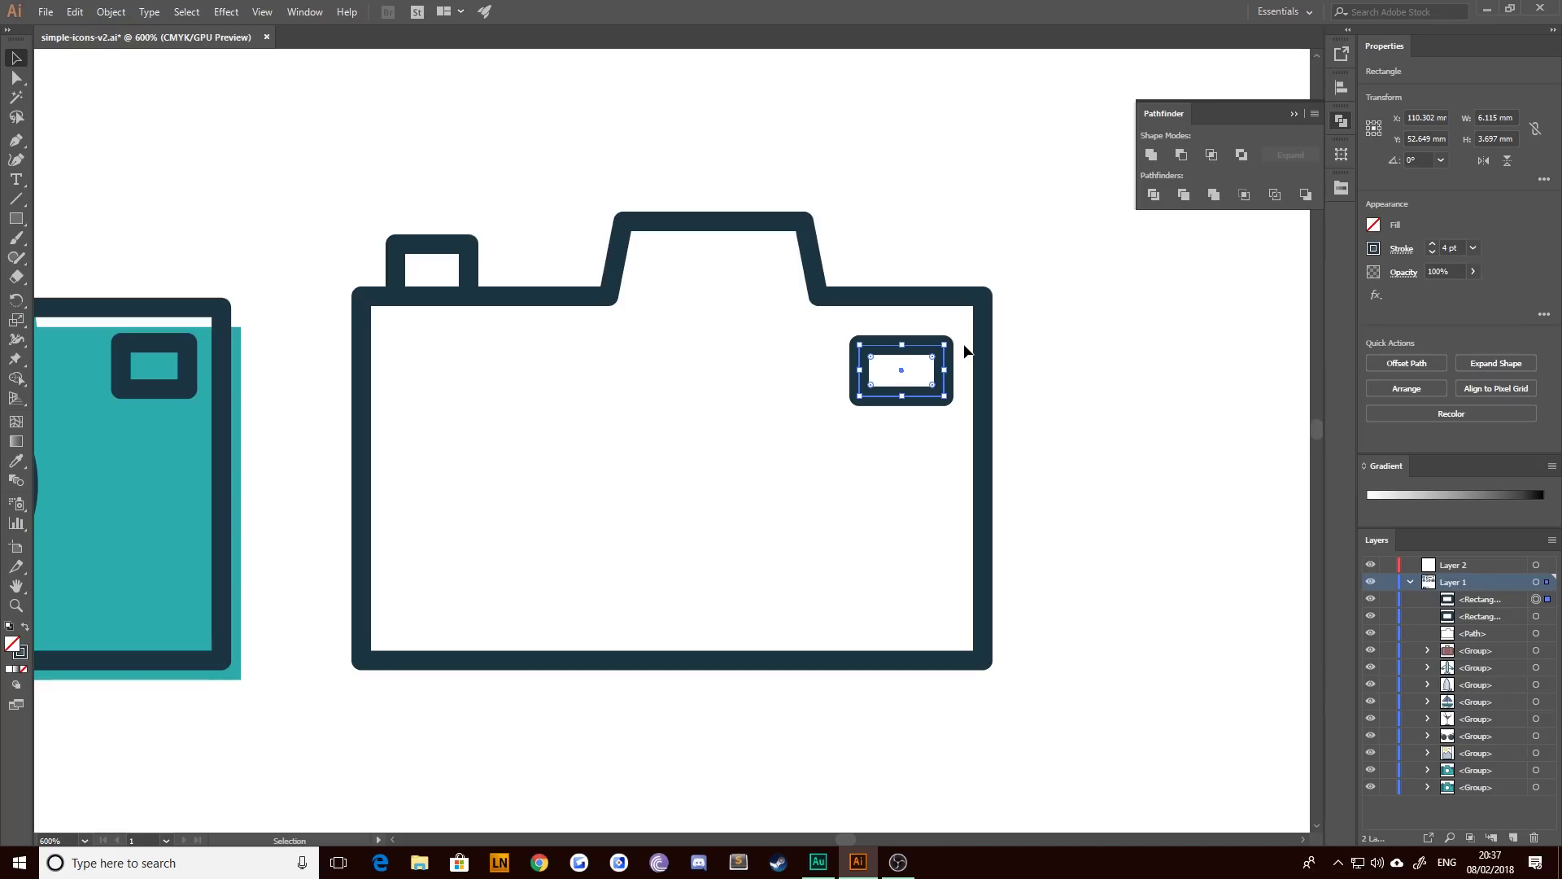
{"action": "key", "text": "Up"}
{"action": "key", "text": "Up"}
{"action": "key", "text": "Up"}
{"action": "left_click", "coordinate": [708, 387]}
{"action": "left_click_drag", "start_coordinate": [708, 387], "coordinate": [813, 447]}
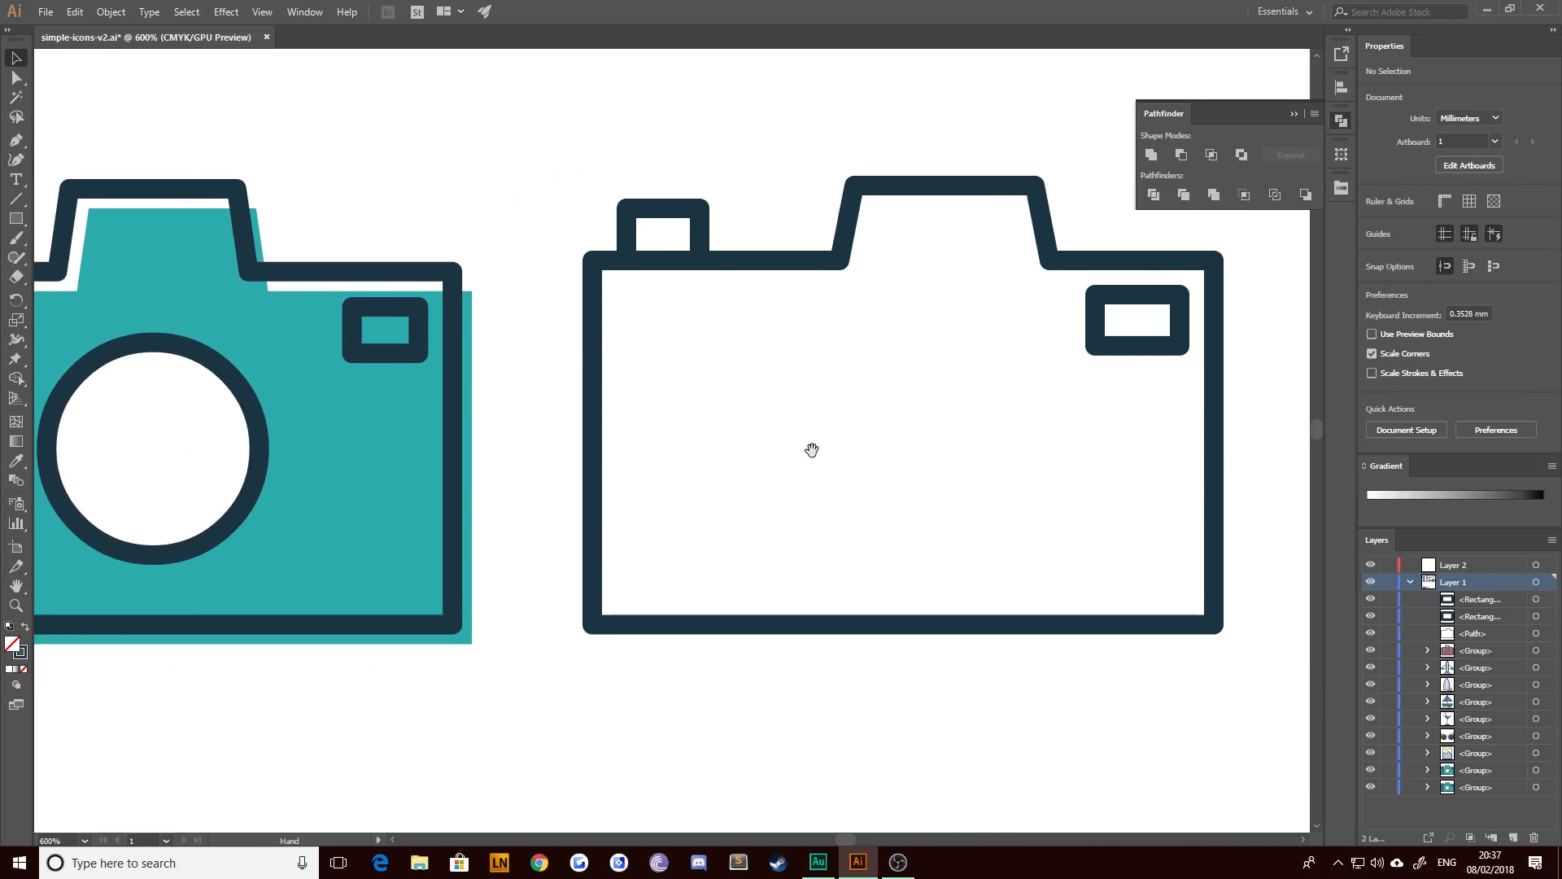
{"action": "left_click_drag", "start_coordinate": [951, 352], "coordinate": [1004, 363]}
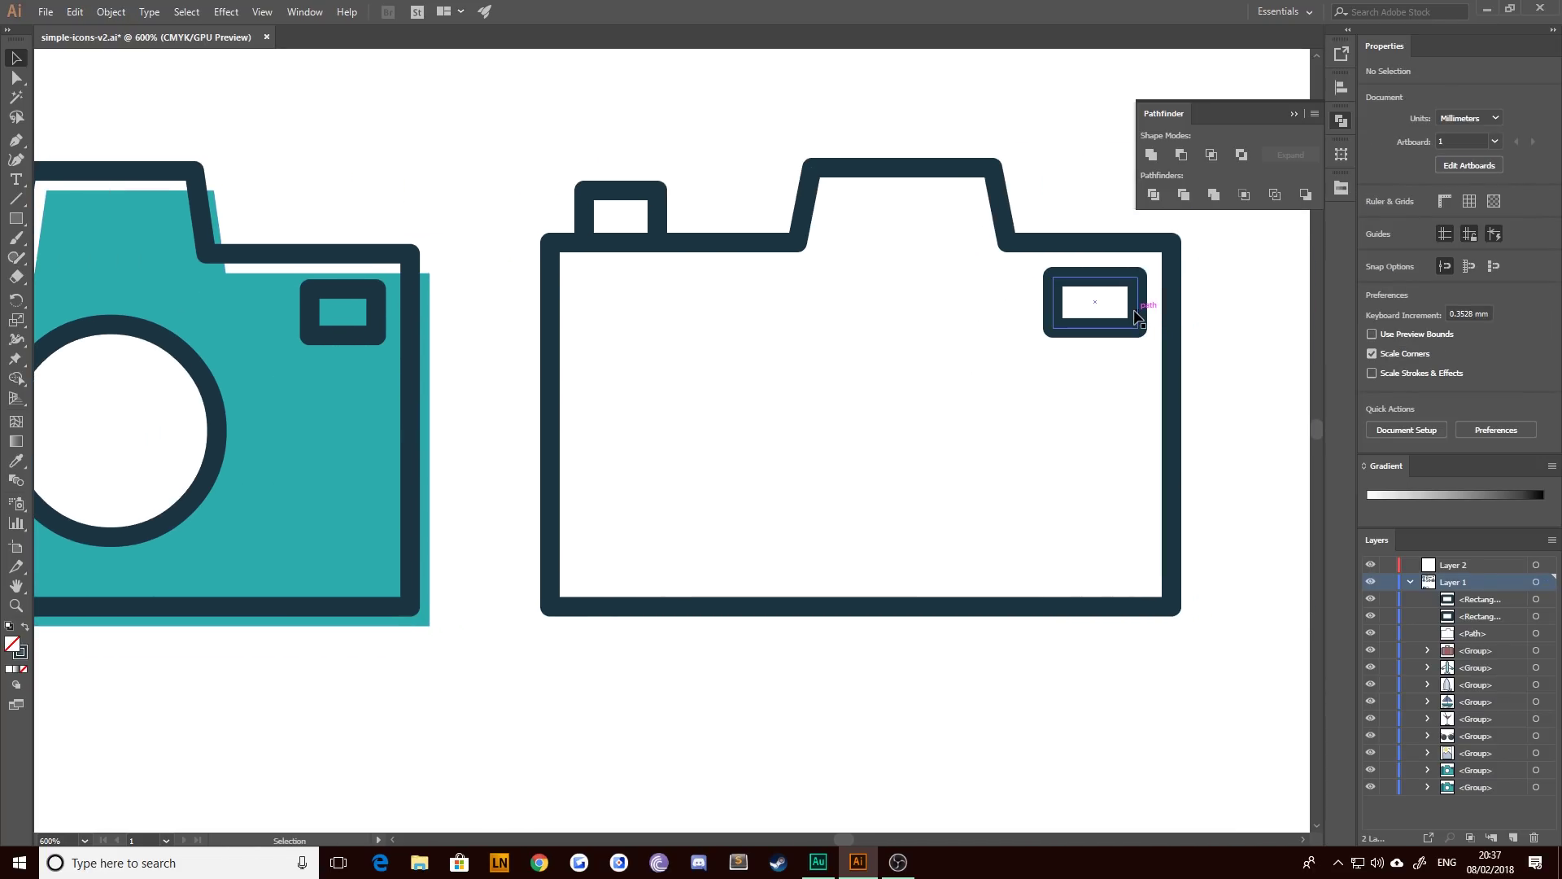
{"action": "left_click_drag", "start_coordinate": [620, 464], "coordinate": [600, 452]}
- Draw a vertical line down the left side inside the camera body
{"action": "scroll", "coordinate": [684, 449], "scroll_direction": "down", "scroll_amount": 1}
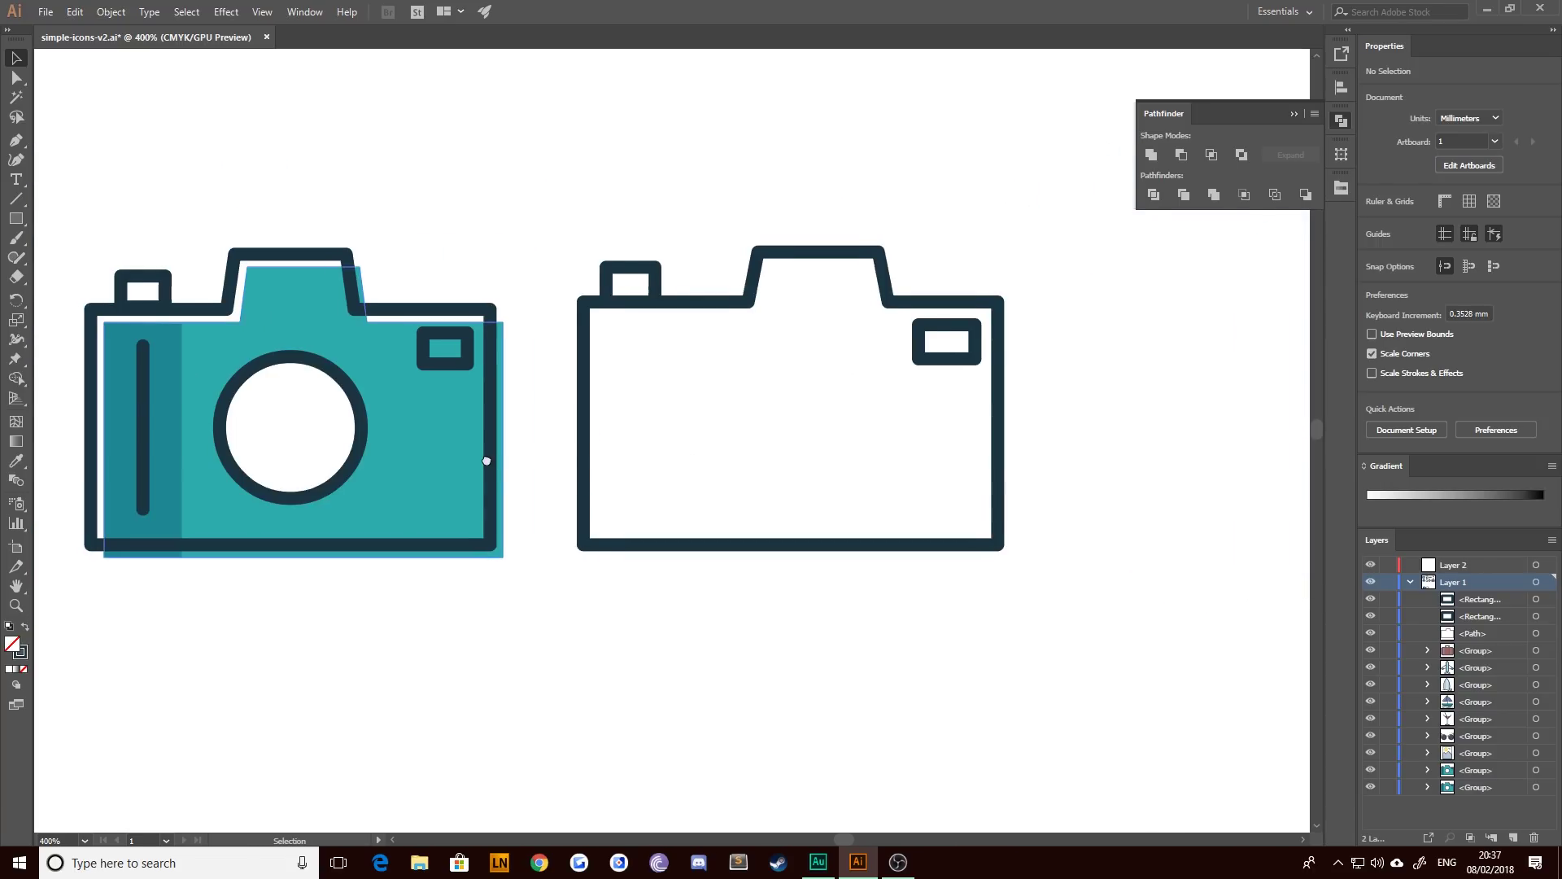
{"action": "left_click_drag", "start_coordinate": [284, 411], "coordinate": [349, 395]}
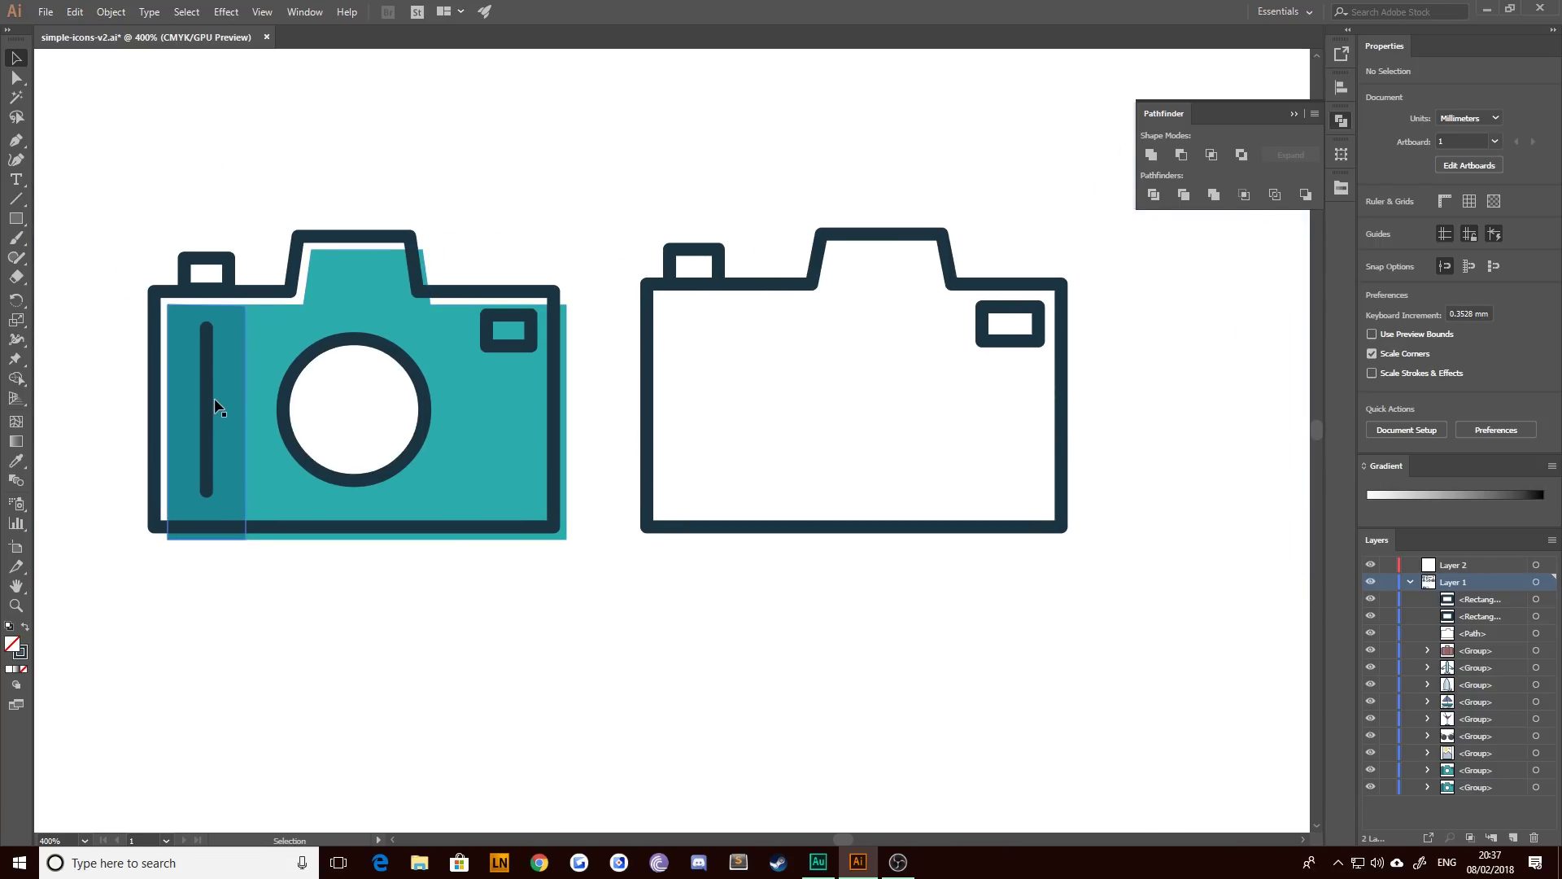
{"action": "left_click", "coordinate": [13, 206]}
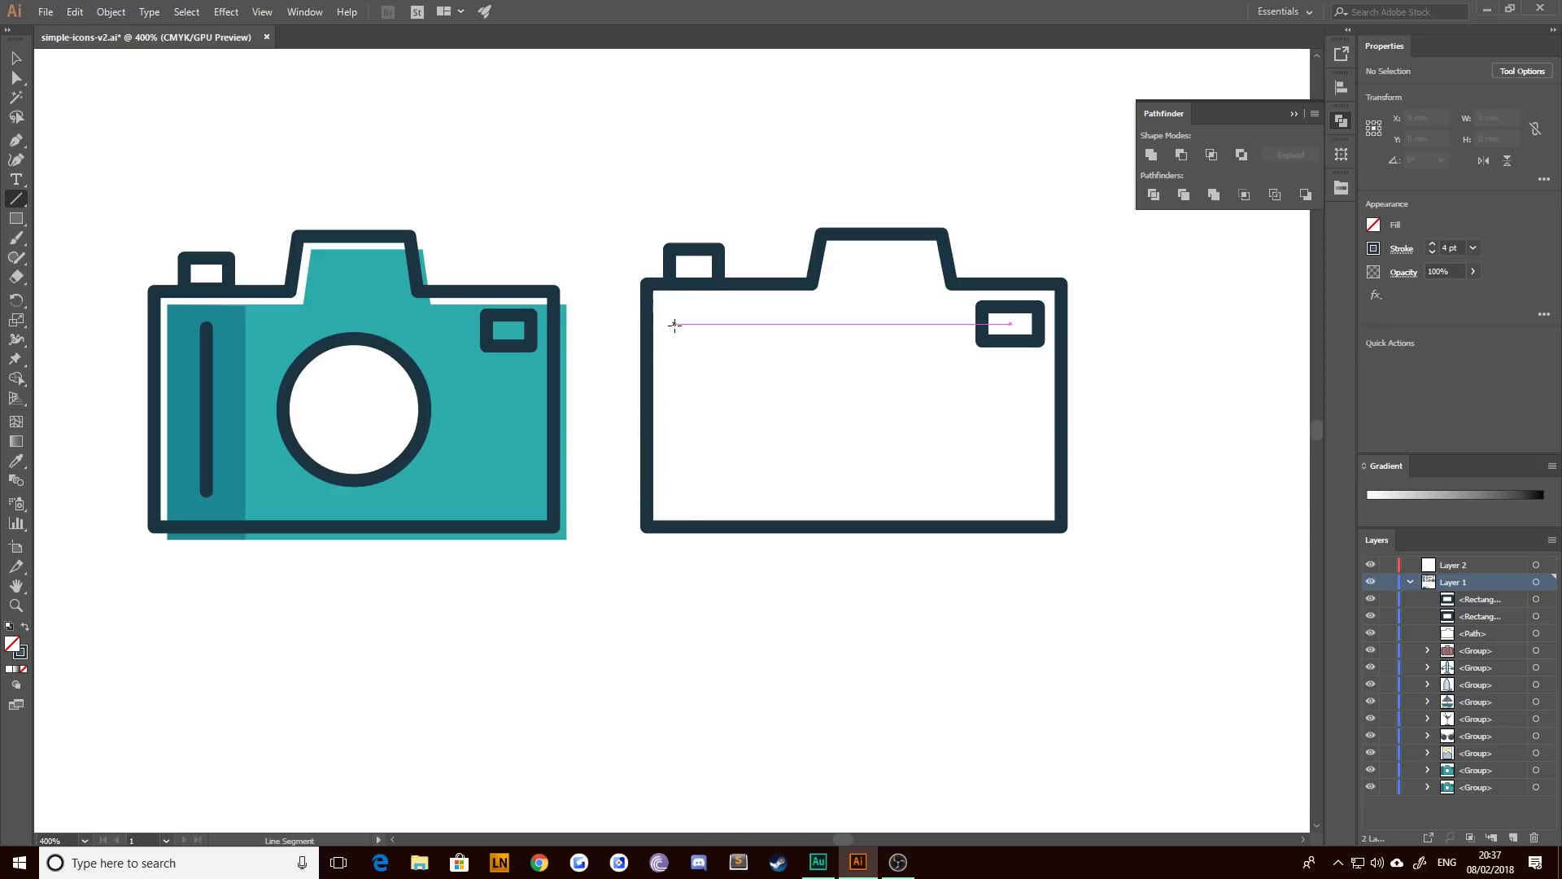
{"action": "left_click", "coordinate": [262, 14]}
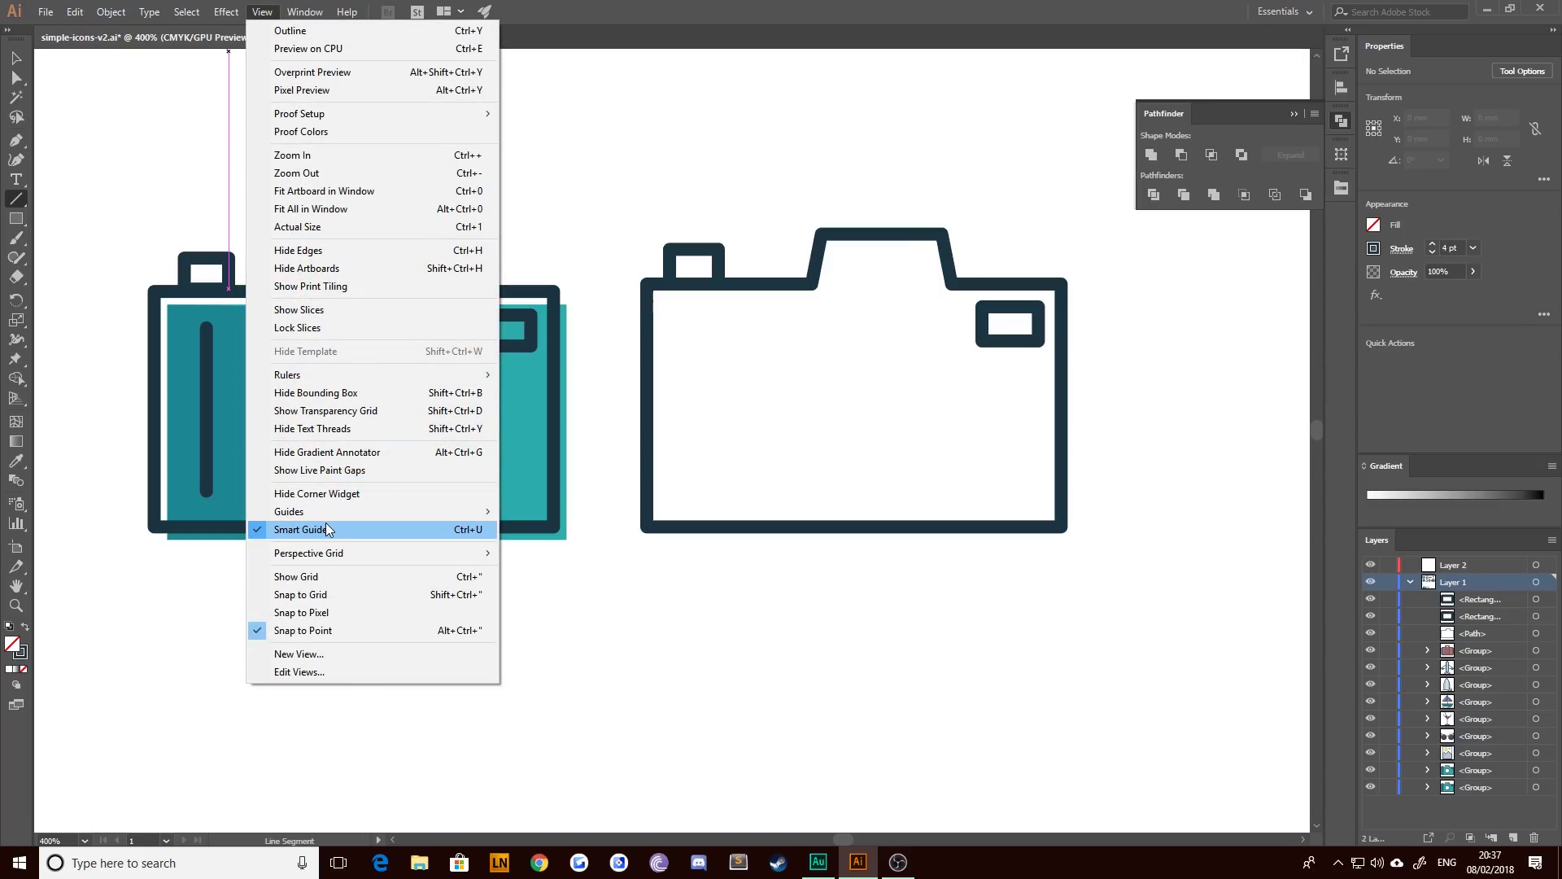
{"action": "left_click", "coordinate": [732, 340]}
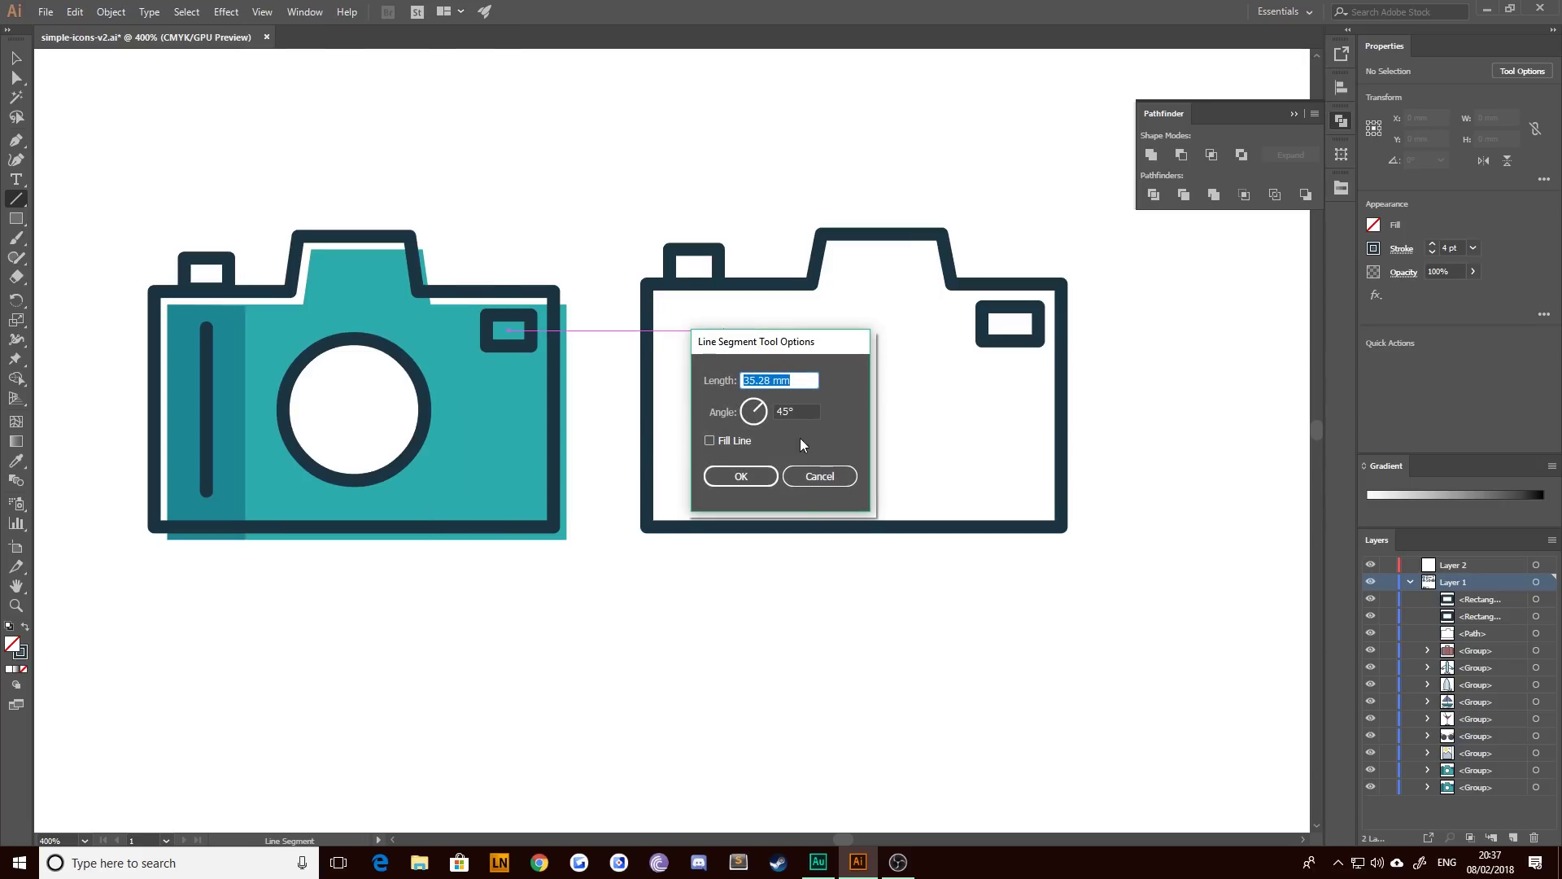
{"action": "key", "text": "Escape"}
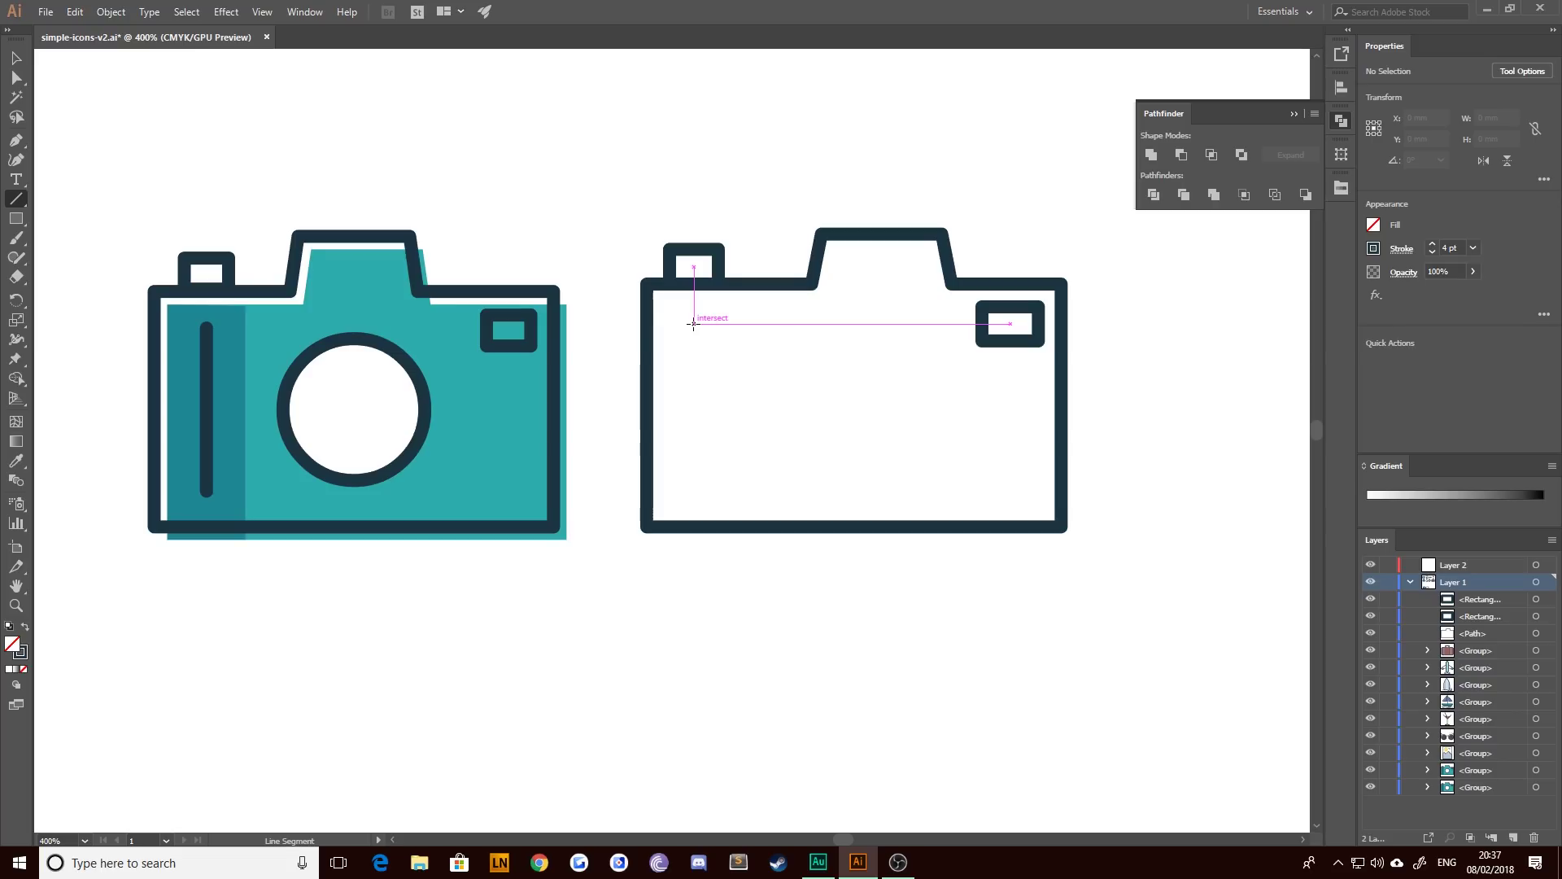
{"action": "left_click_drag", "start_coordinate": [693, 323], "coordinate": [693, 492]}
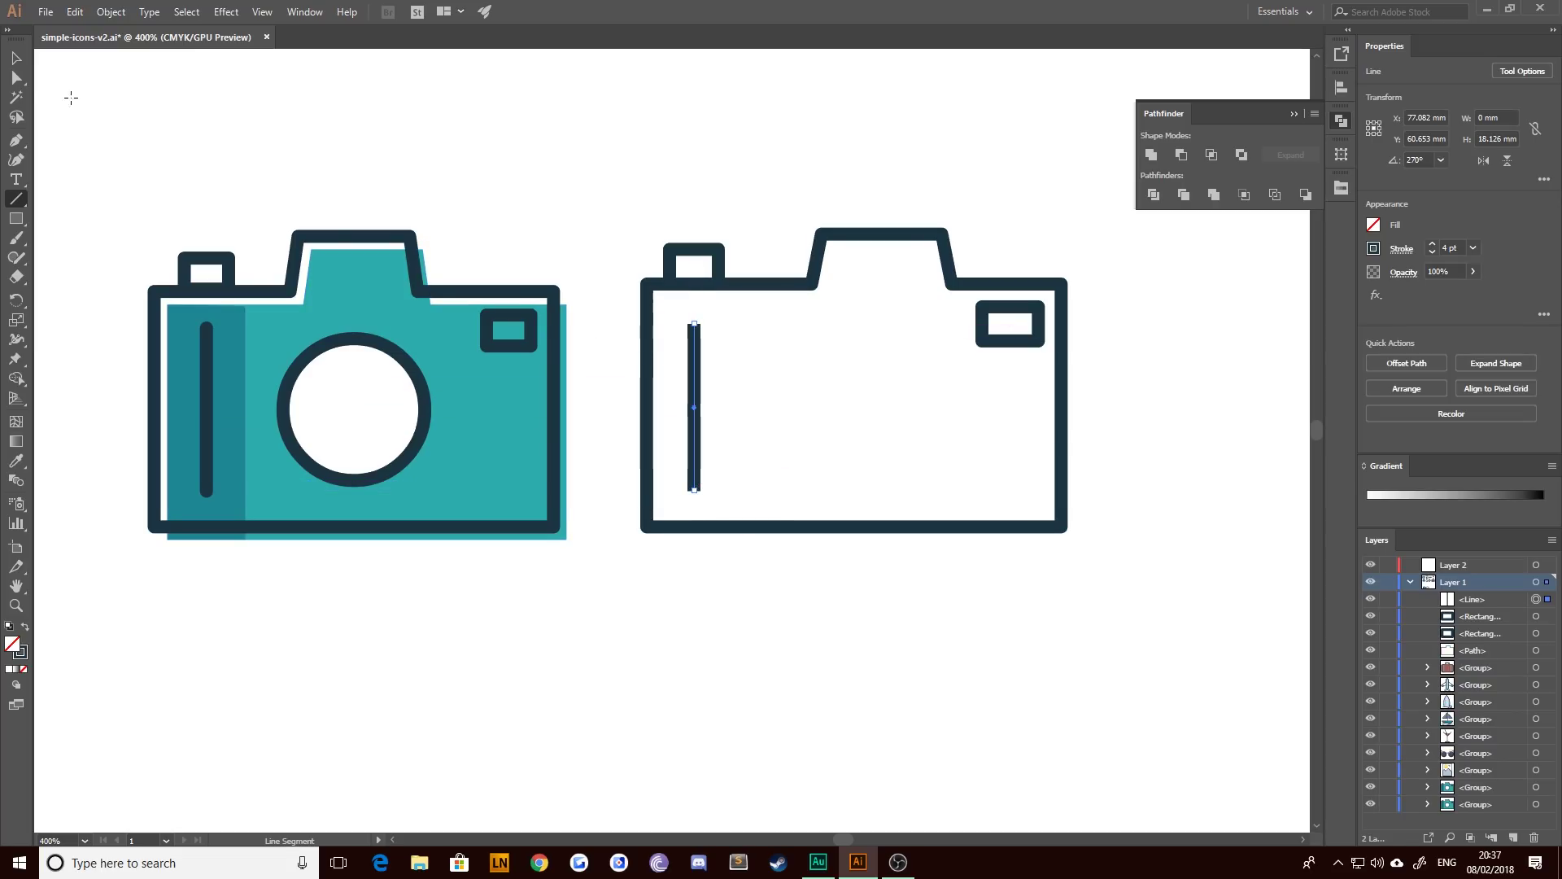
- Give the vertical line a Round Cap in the Stroke panel
{"action": "left_click", "coordinate": [13, 62]}
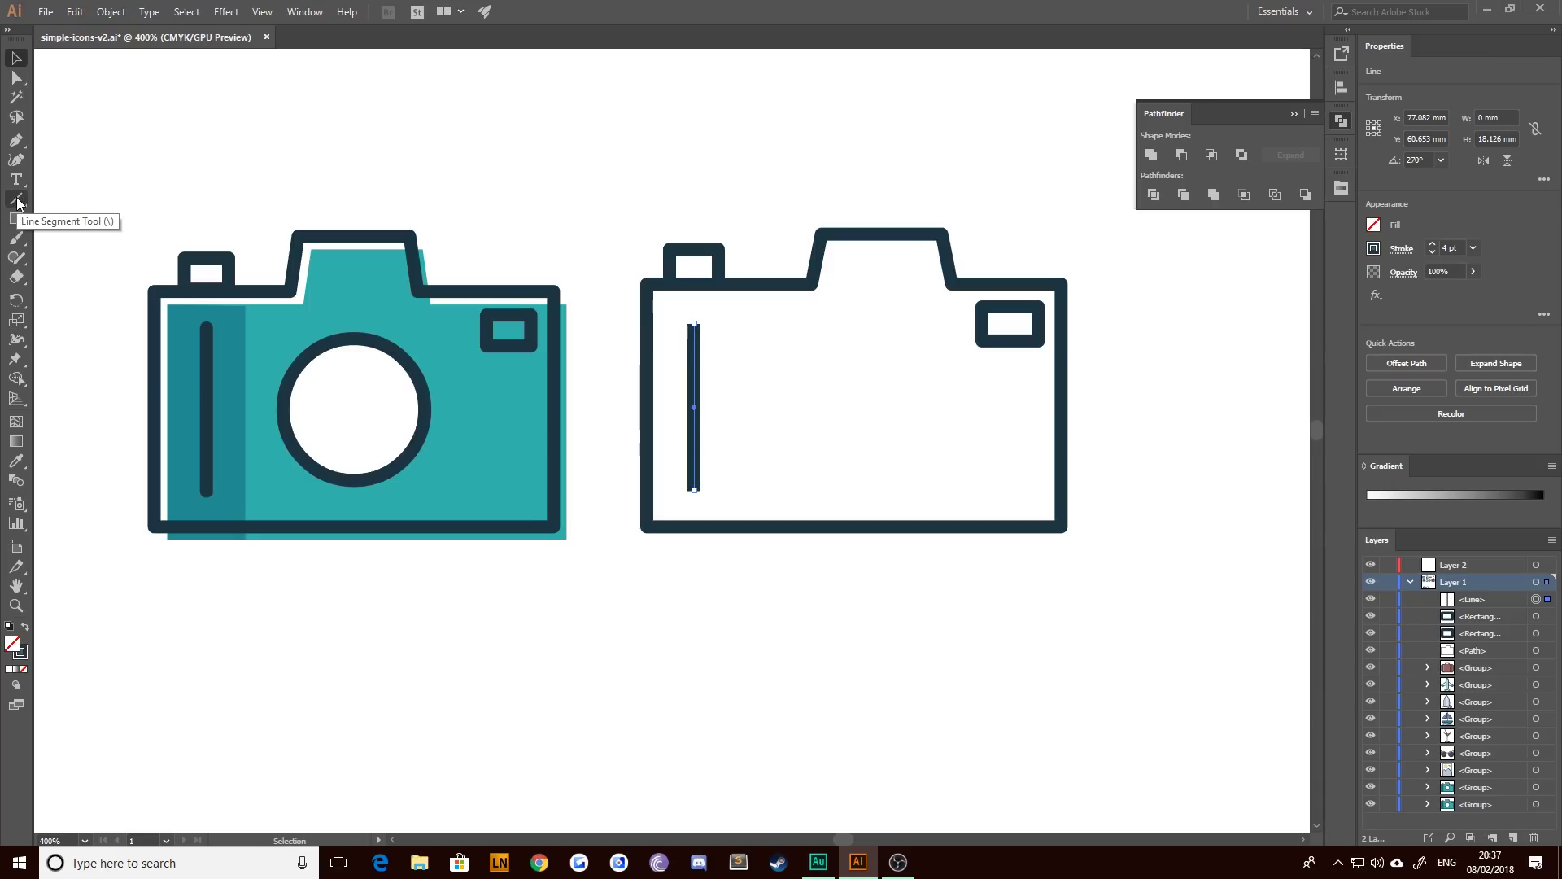
{"action": "left_click", "coordinate": [721, 360]}
{"action": "left_click", "coordinate": [696, 351]}
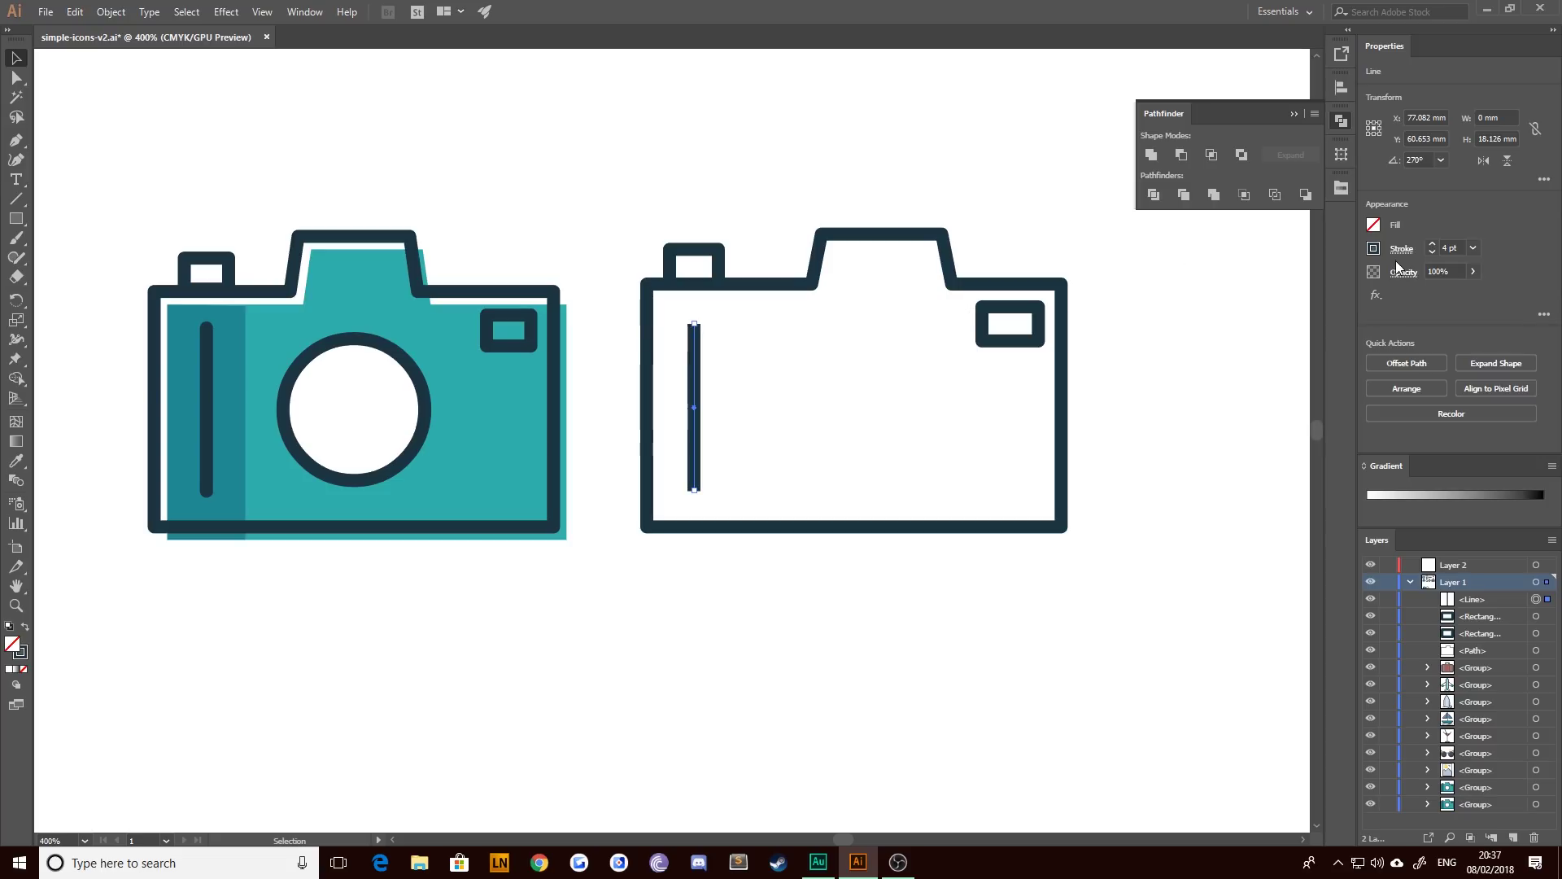
{"action": "left_click", "coordinate": [1399, 250]}
{"action": "left_click", "coordinate": [1305, 290]}
- Try drawing circles in and beside the camera, then undo and delete them
{"action": "left_click_drag", "start_coordinate": [16, 218], "coordinate": [66, 257]}
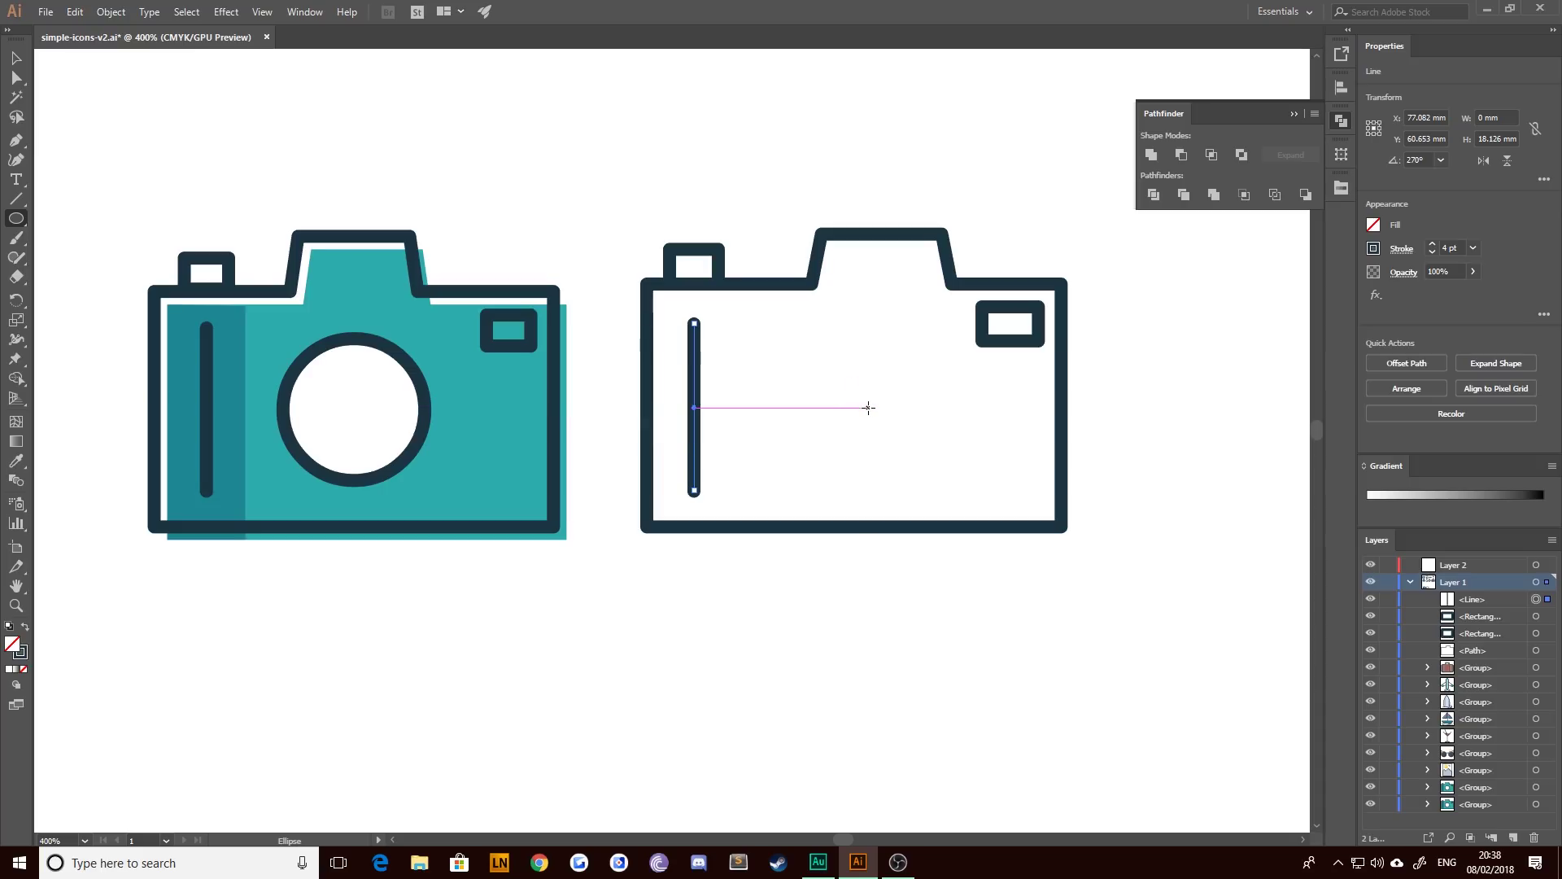
{"action": "mouse_move", "coordinate": [853, 409]}
{"action": "left_mouse_down"}
{"action": "mouse_move", "coordinate": [796, 329]}
{"action": "mouse_move", "coordinate": [850, 407]}
{"action": "mouse_move", "coordinate": [806, 360]}
{"action": "left_mouse_up"}
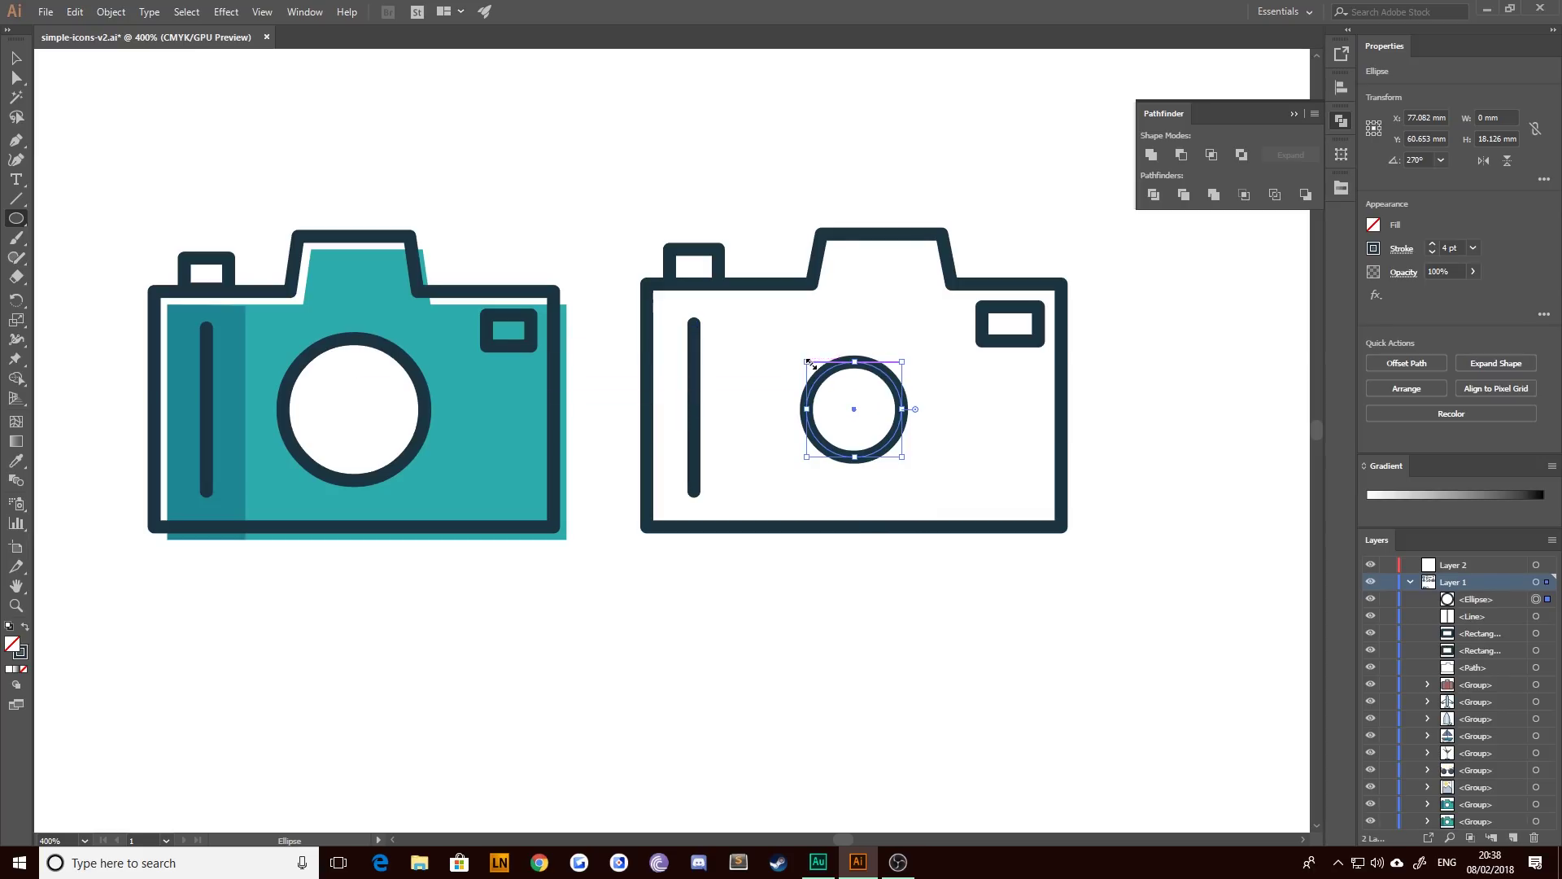
{"action": "key", "text": "ctrl+z"}
{"action": "scroll", "coordinate": [994, 453], "scroll_direction": "right", "scroll_amount": 5}
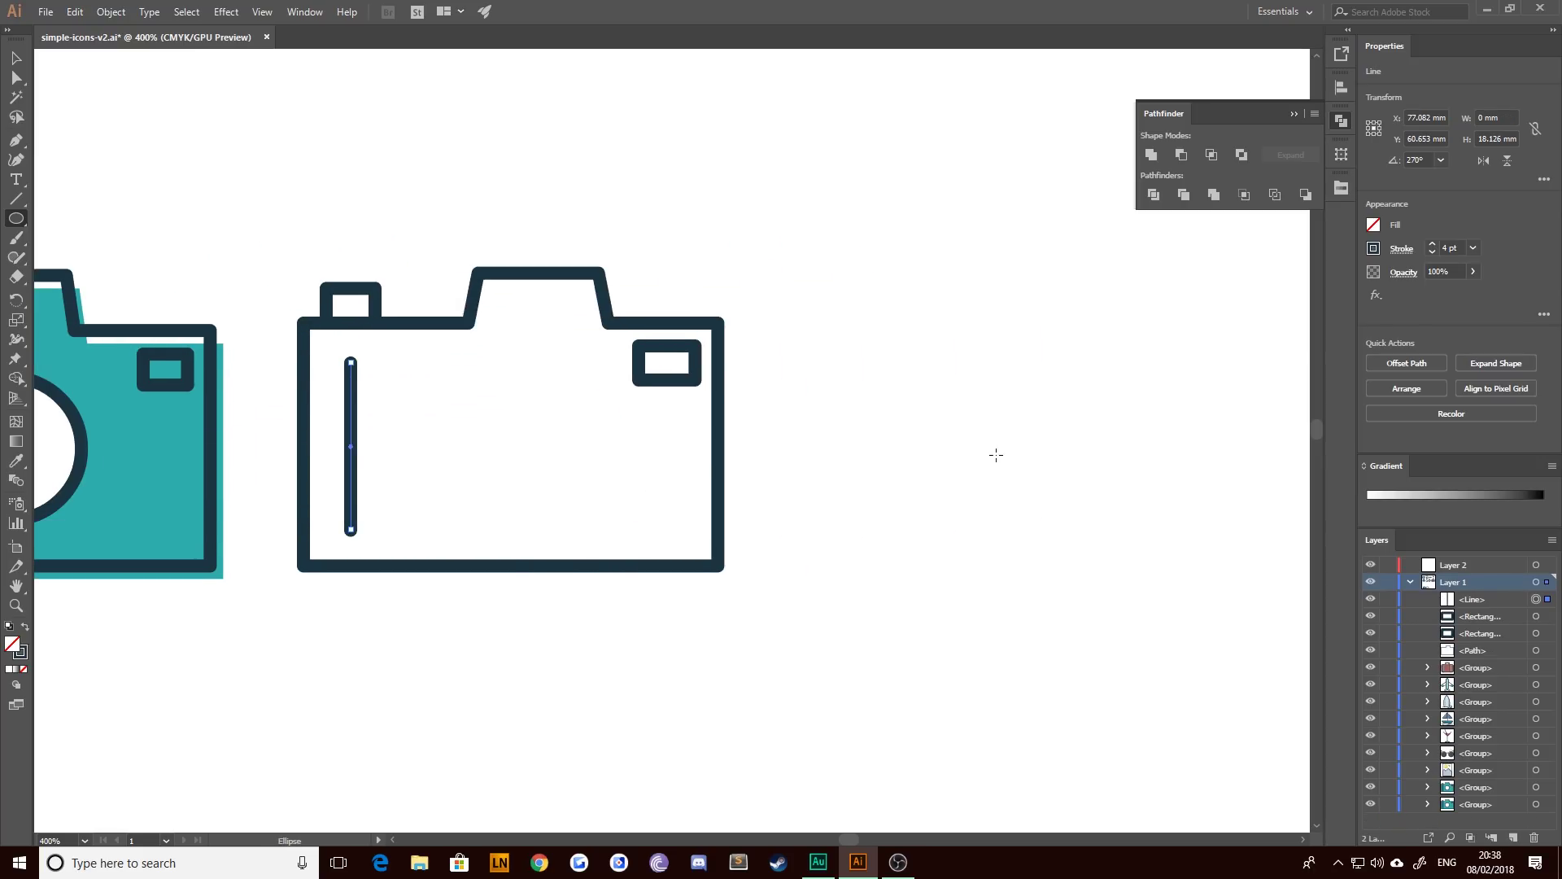
{"action": "left_click_drag", "start_coordinate": [1108, 477], "coordinate": [929, 303]}
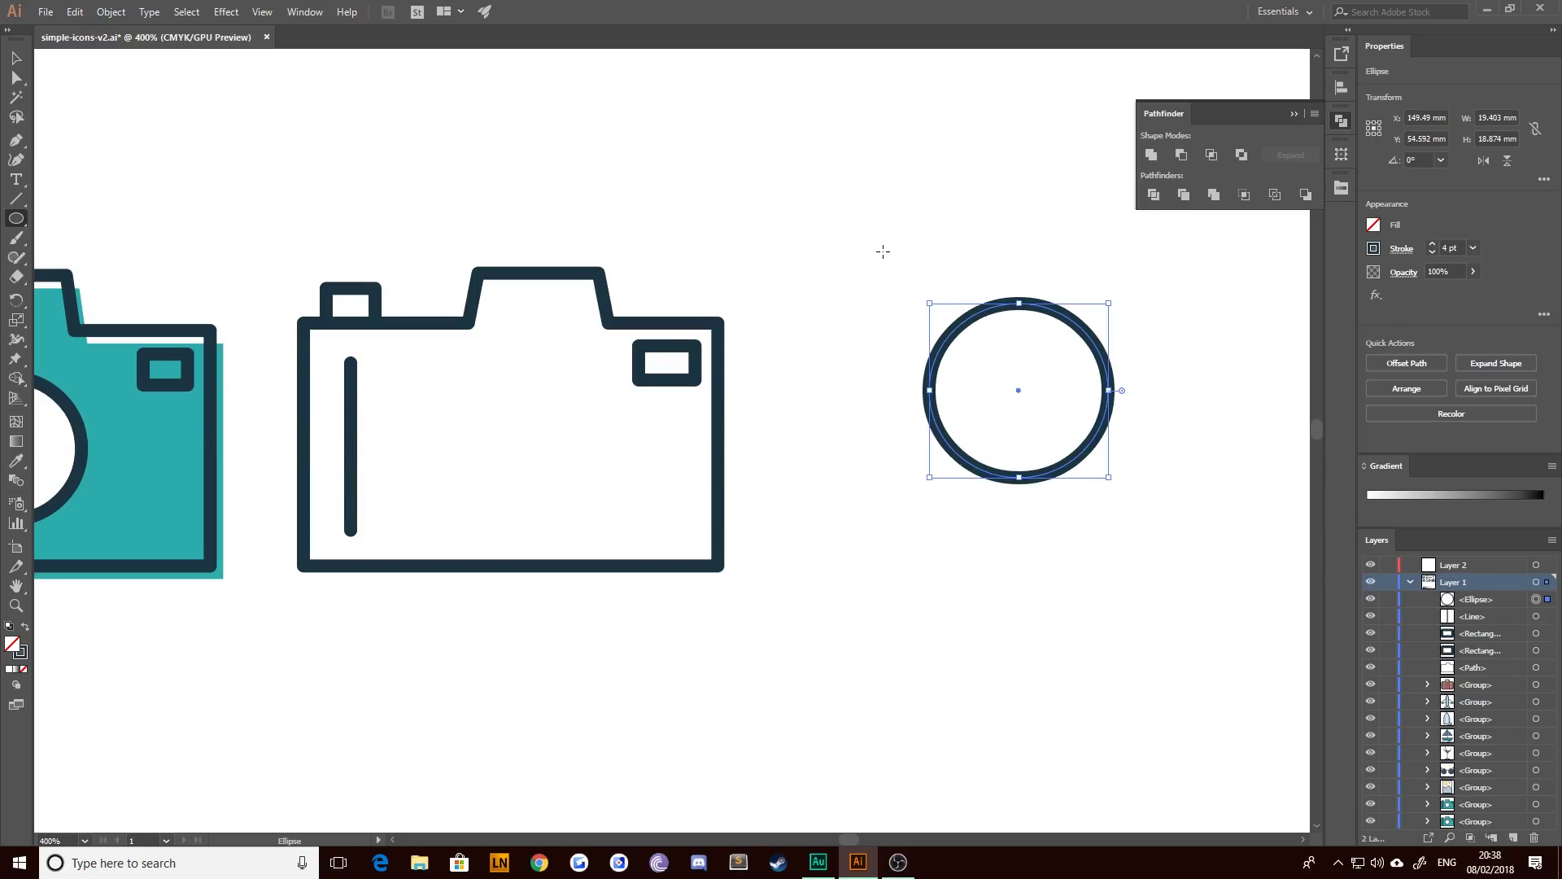
{"action": "left_click_drag", "start_coordinate": [867, 235], "coordinate": [784, 151]}
{"action": "key", "text": "v"}
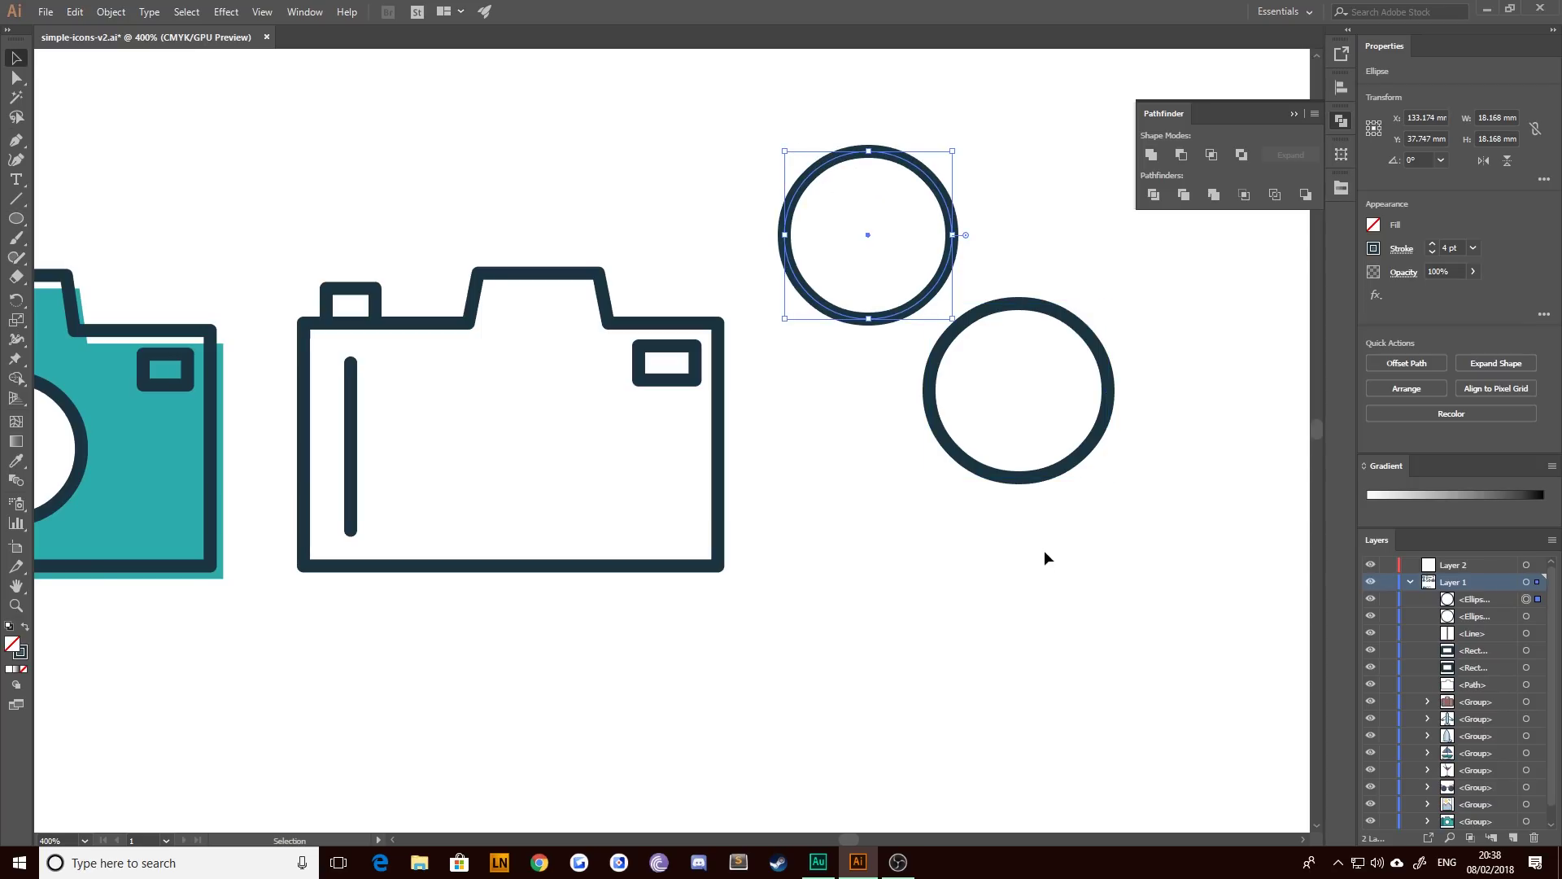
{"action": "left_click_drag", "start_coordinate": [1043, 555], "coordinate": [856, 163]}
{"action": "key", "text": "Delete"}
- Draw a lens circle outward from the camera body's centre
{"action": "left_click", "coordinate": [16, 218]}
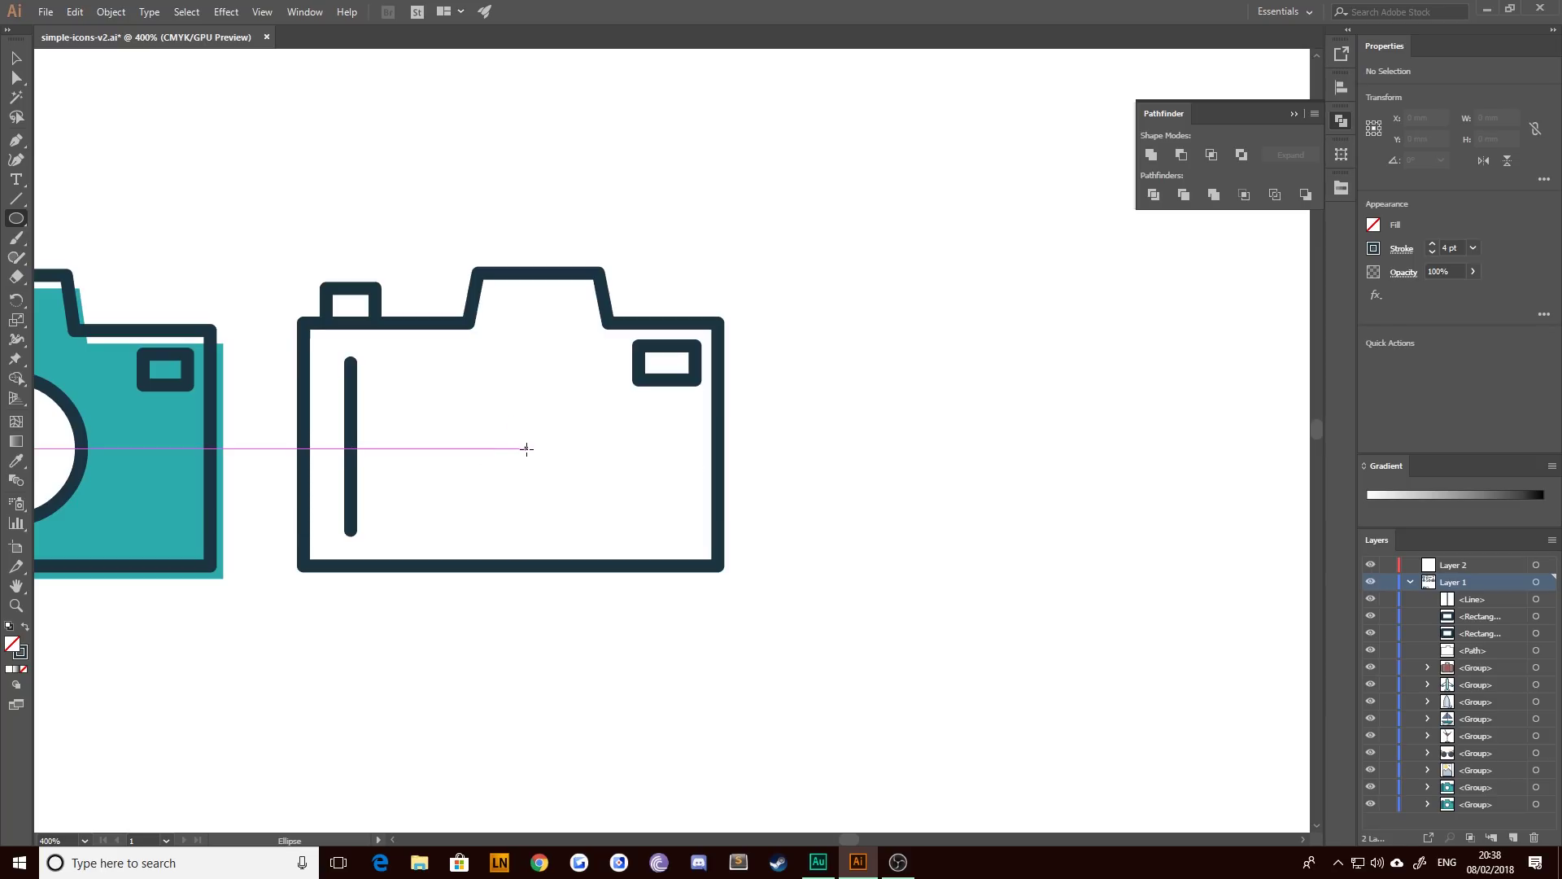
{"action": "mouse_move", "coordinate": [526, 448]}
{"action": "left_mouse_down"}
{"action": "mouse_move", "coordinate": [453, 401]}
{"action": "mouse_move", "coordinate": [448, 369]}
{"action": "left_mouse_up"}
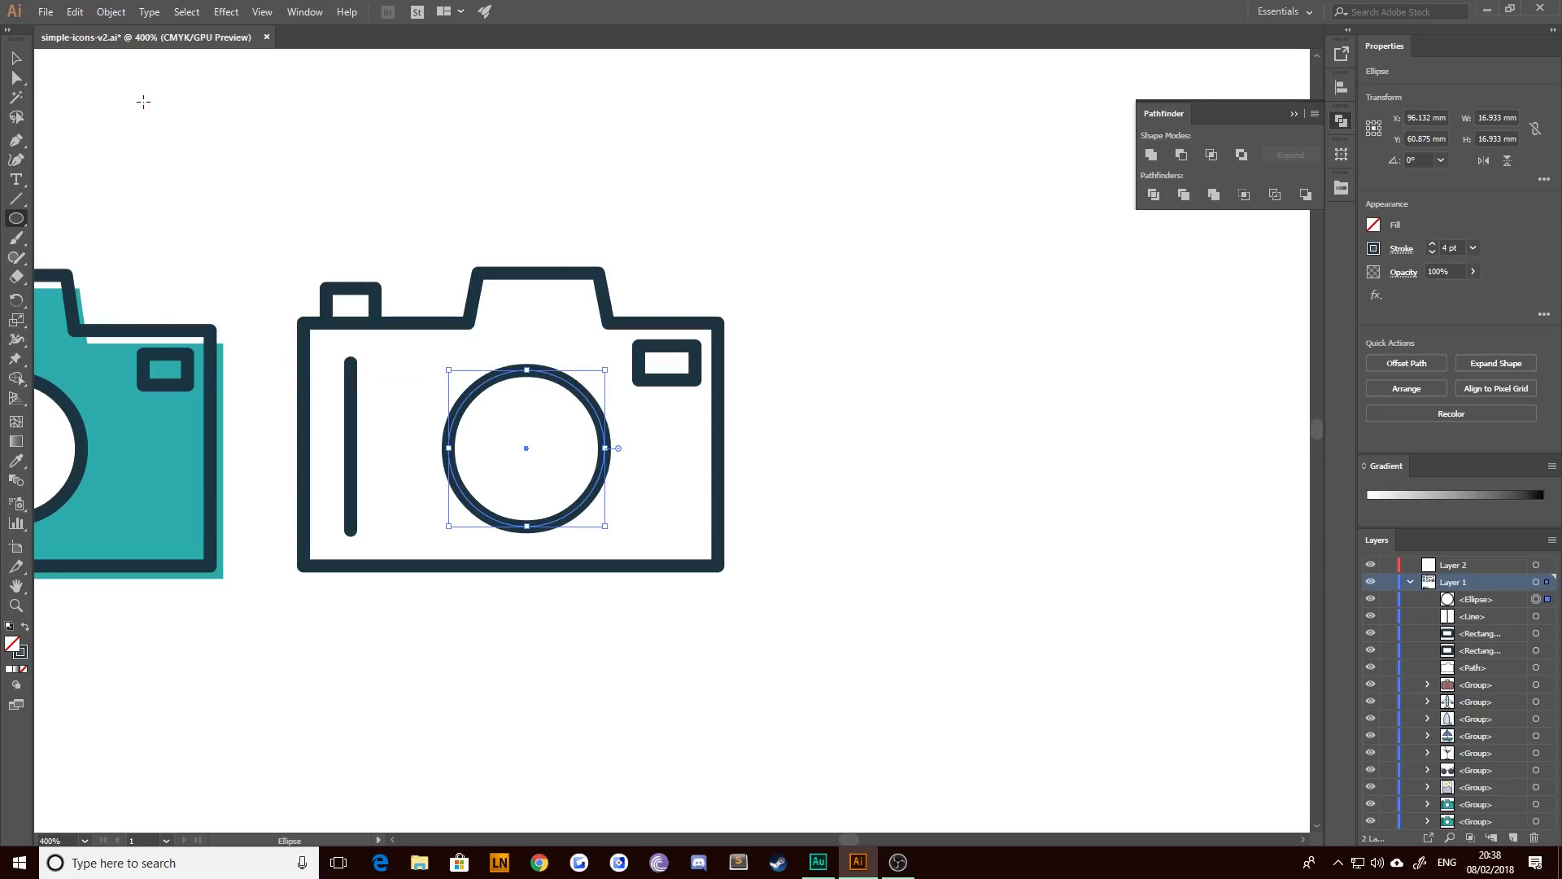
{"action": "left_click", "coordinate": [18, 58]}
{"action": "left_click", "coordinate": [261, 265]}
{"action": "left_click_drag", "start_coordinate": [261, 265], "coordinate": [442, 290]}
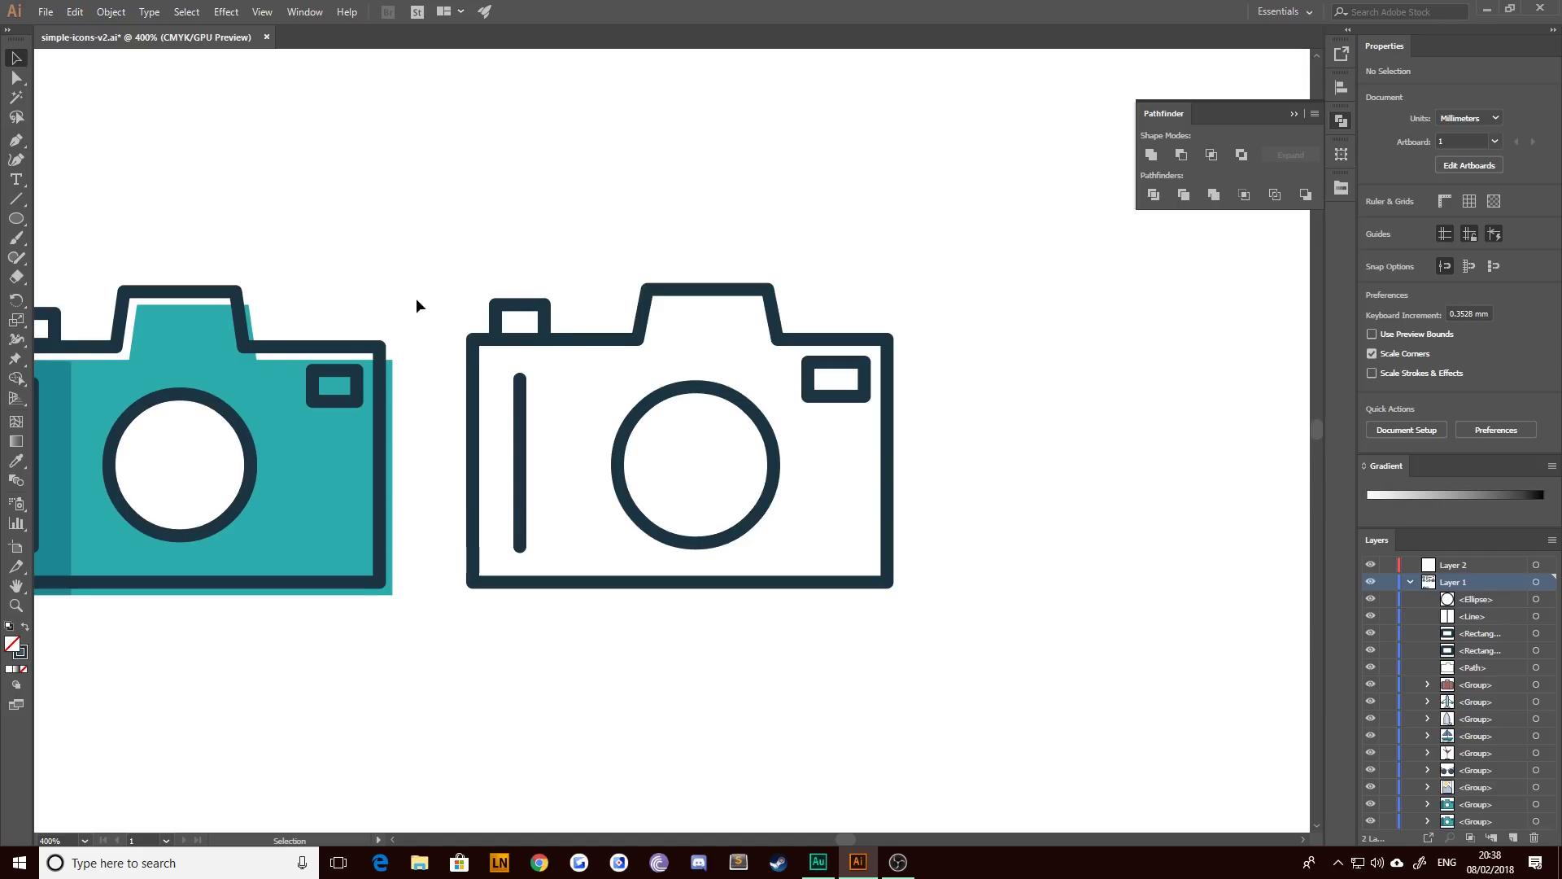
{"action": "left_click_drag", "start_coordinate": [416, 298], "coordinate": [588, 277]}
{"action": "left_click_drag", "start_coordinate": [578, 516], "coordinate": [639, 449]}
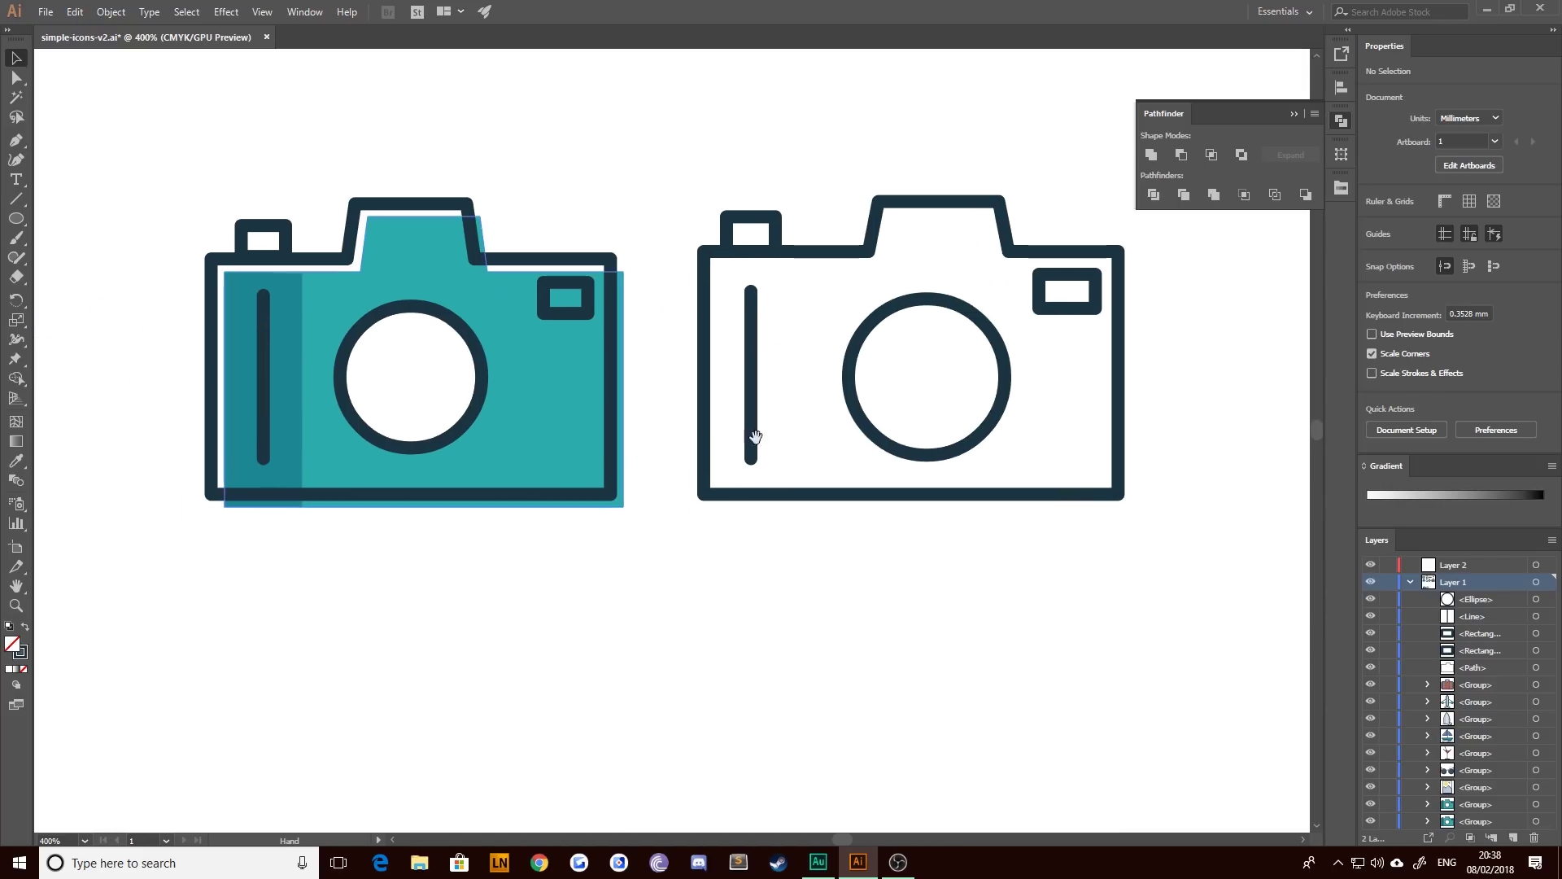
- Scale the lens circle down to about 15.4 mm across
{"action": "left_click", "coordinate": [849, 361]}
{"action": "left_click_drag", "start_coordinate": [849, 299], "coordinate": [856, 306]}
{"action": "left_click", "coordinate": [816, 670]}
{"action": "left_click_drag", "start_coordinate": [968, 477], "coordinate": [758, 491]}
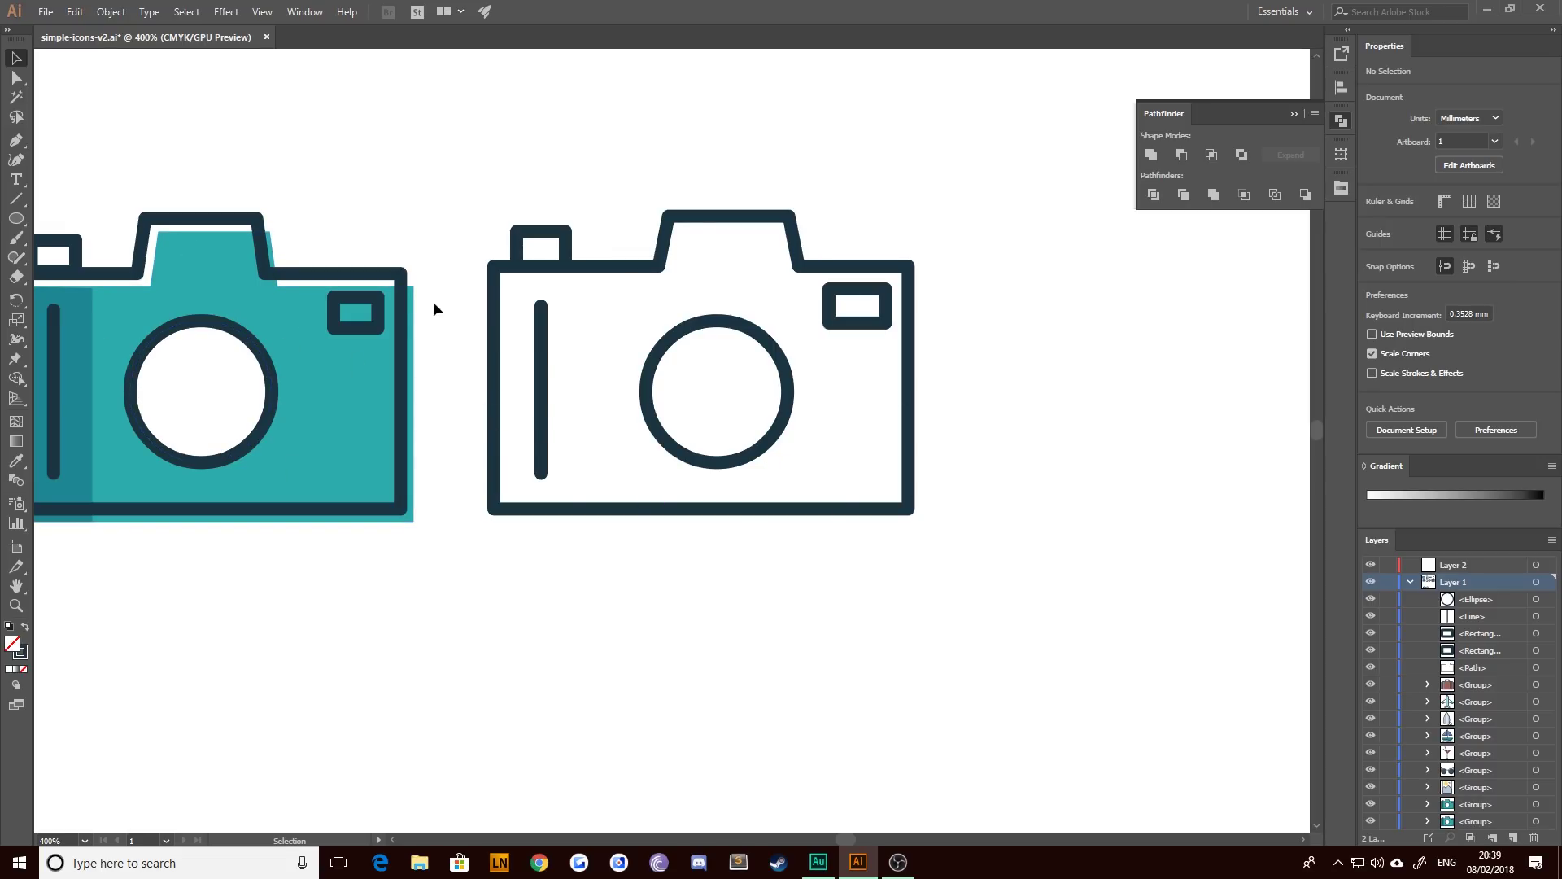
{"action": "left_click_drag", "start_coordinate": [629, 641], "coordinate": [667, 603]}
{"action": "left_click", "coordinate": [690, 302]}
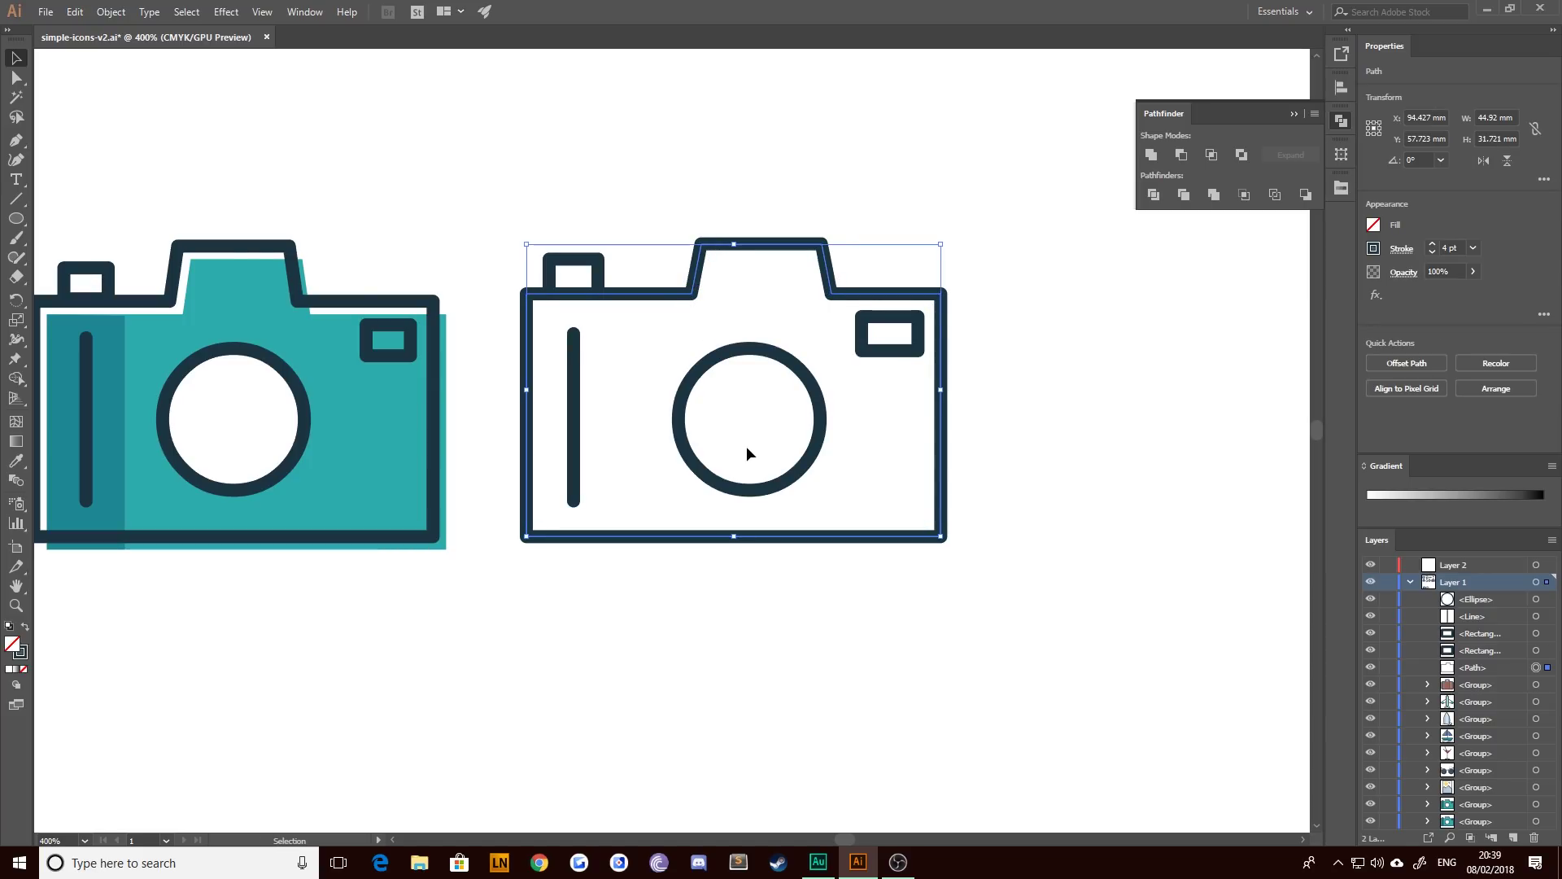
- Paste a copy of the body outline in front and turn it into a teal fill
{"action": "key", "text": "ctrl+c"}
{"action": "key", "text": "ctrl+f"}
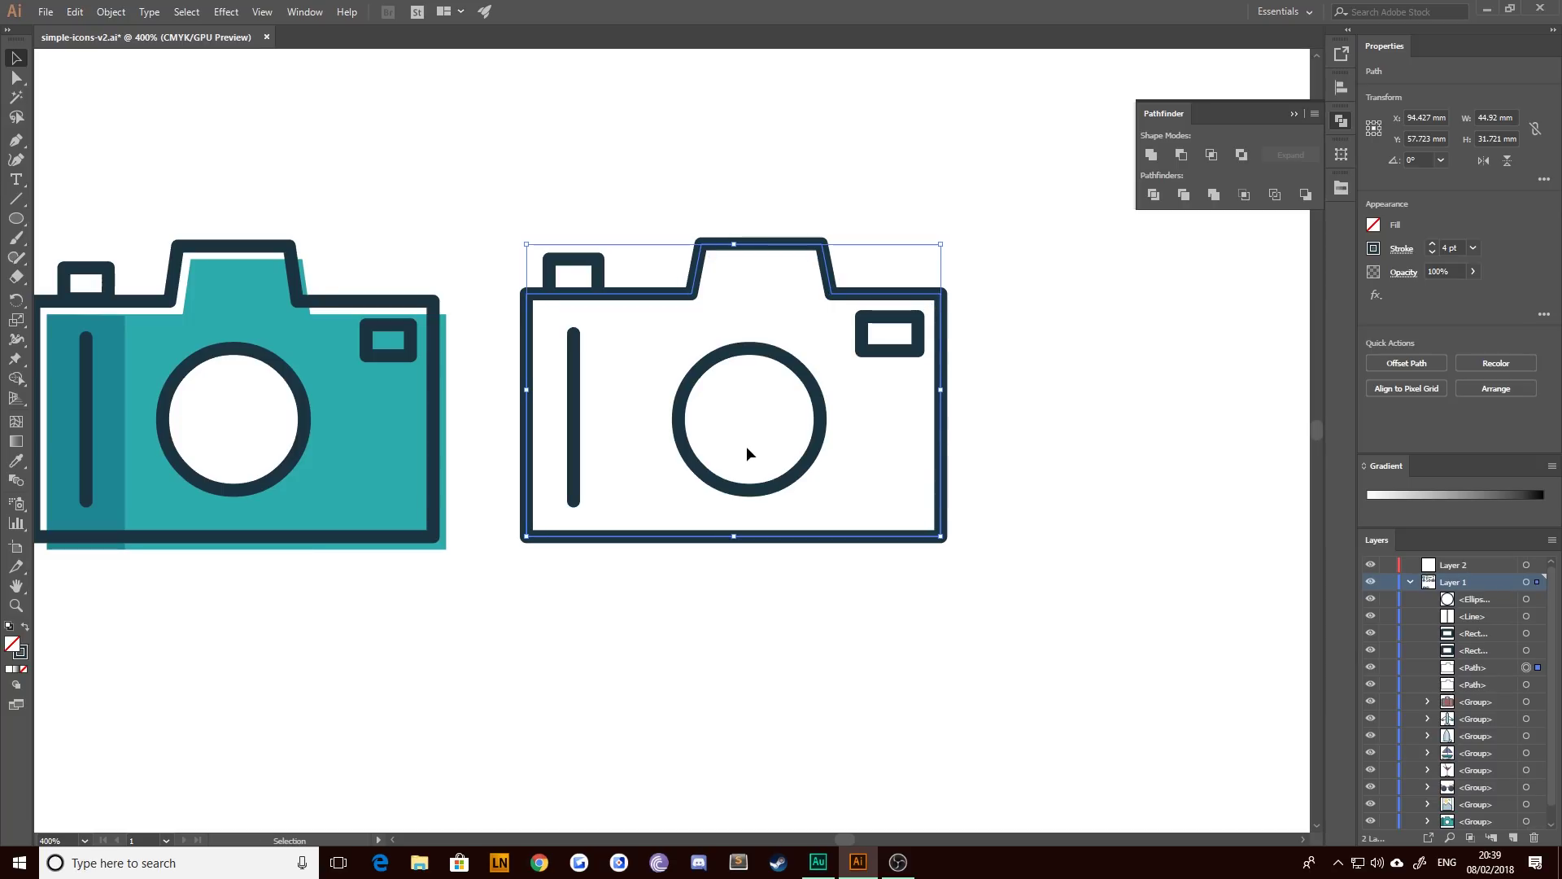
{"action": "key", "text": "shift+Right"}
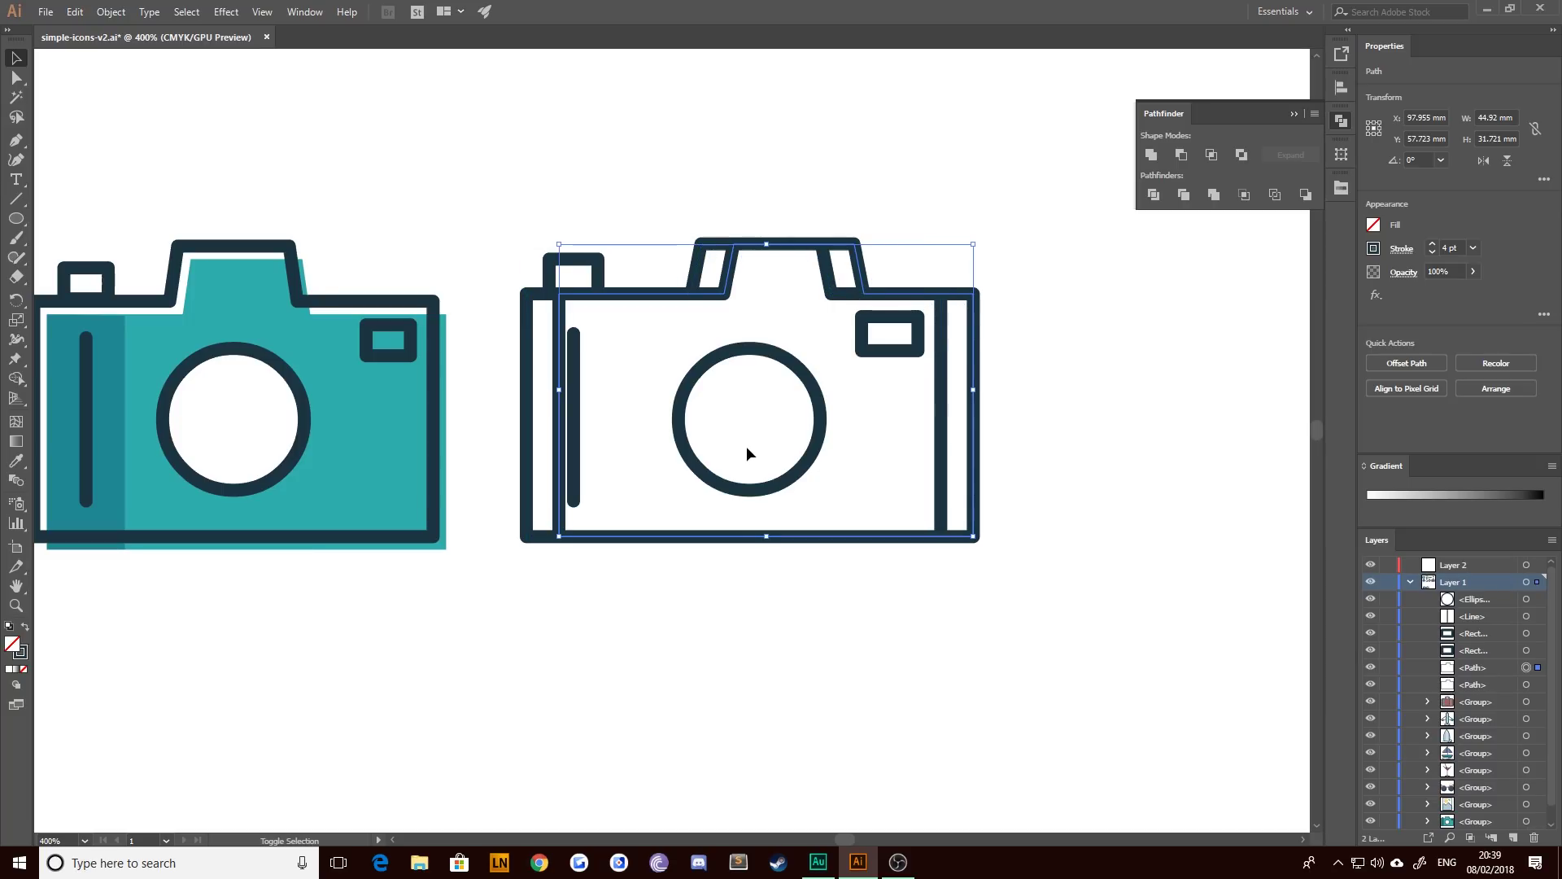
{"action": "key", "text": "ctrl+z"}
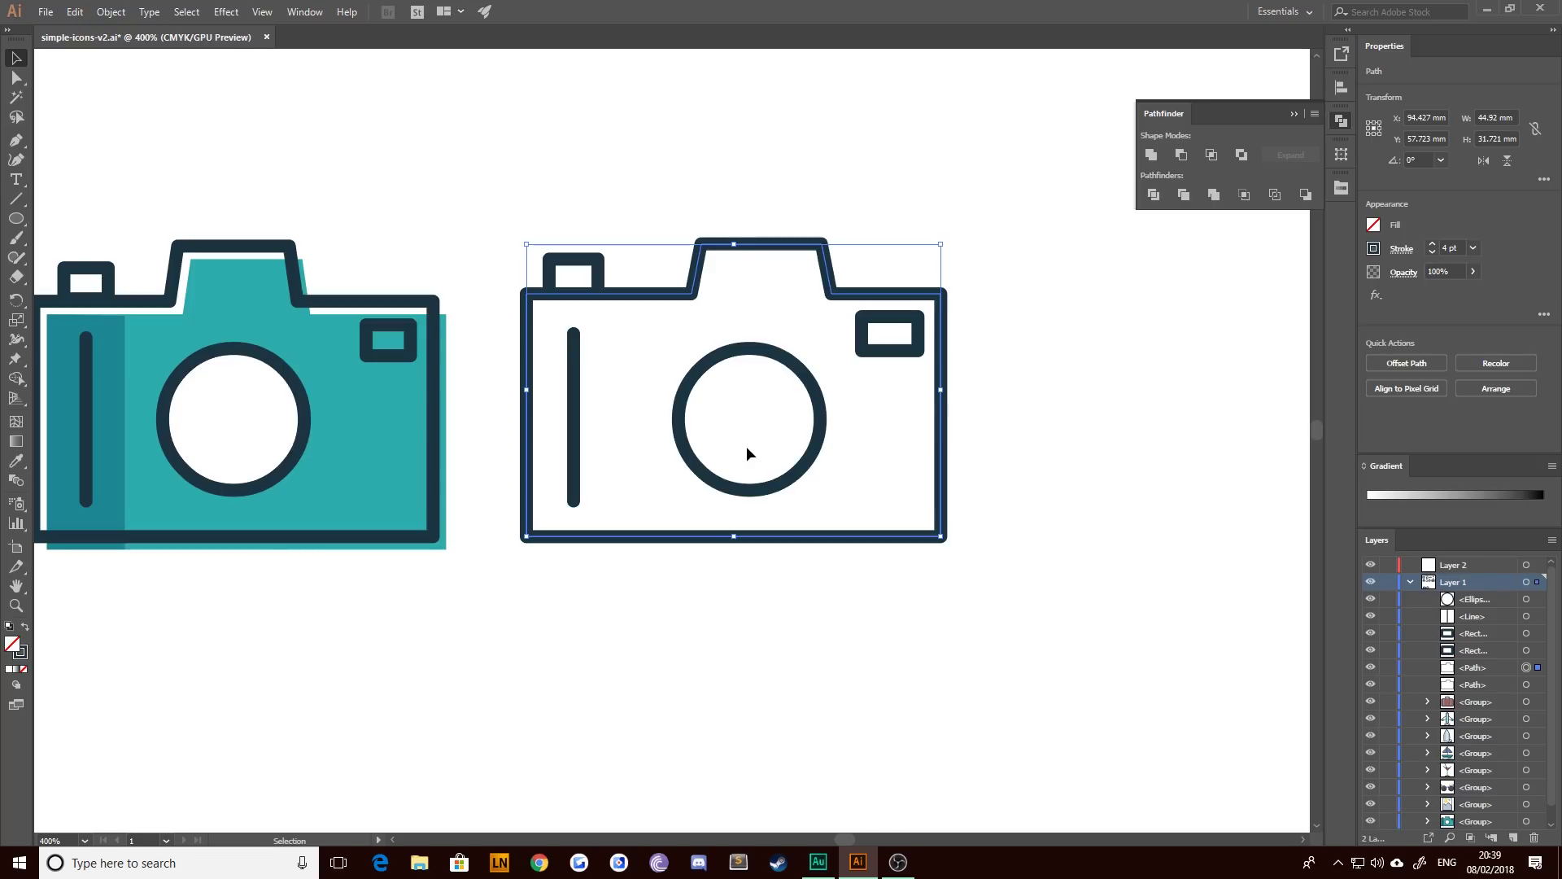
{"action": "left_click", "coordinate": [26, 629]}
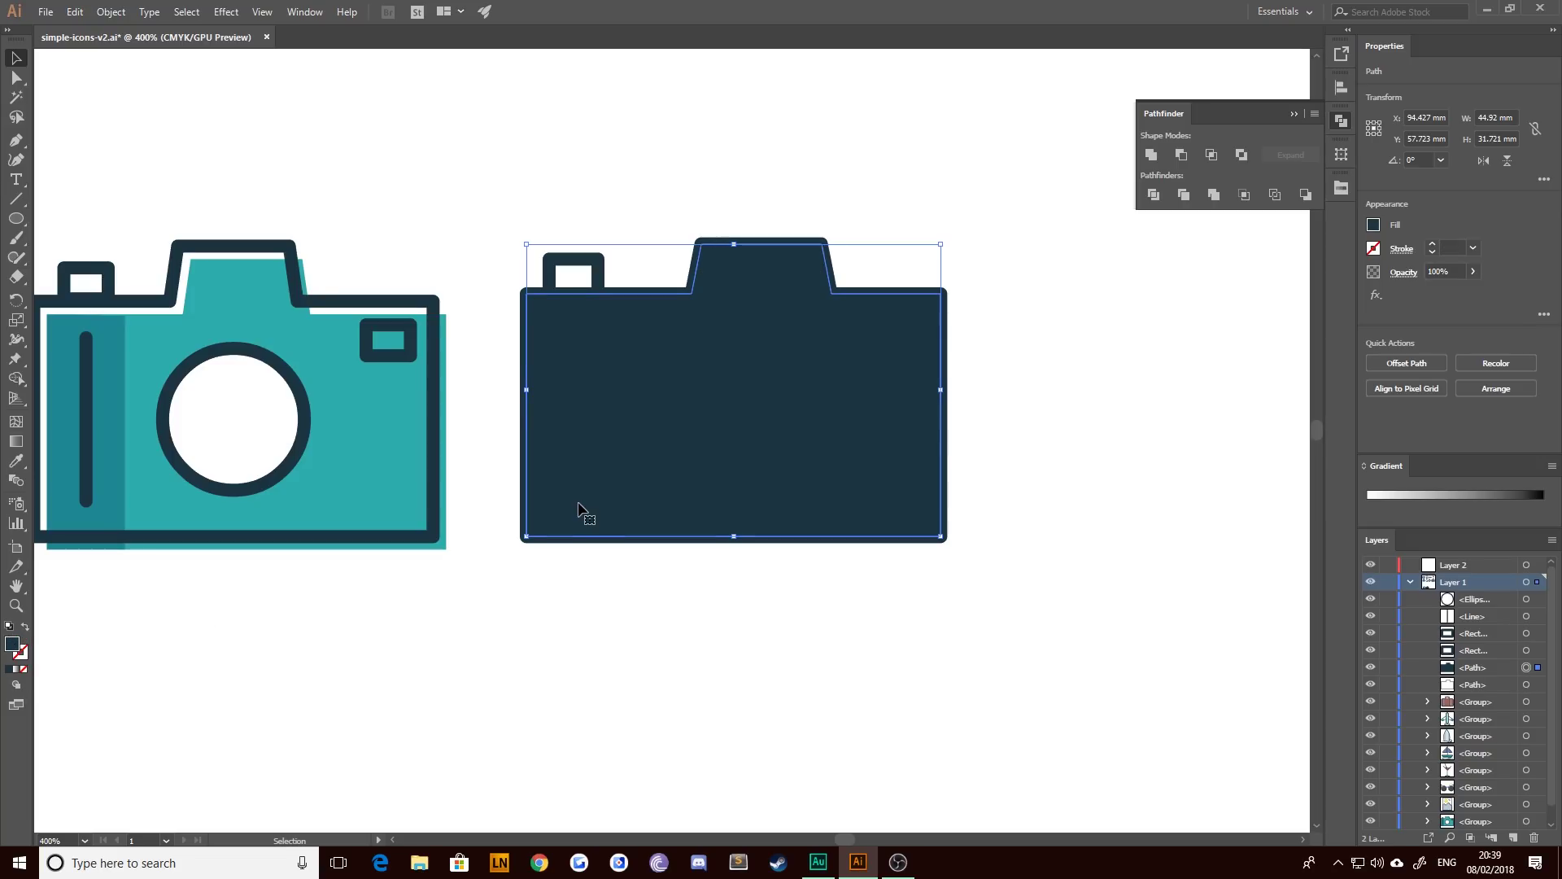
{"action": "left_click", "coordinate": [1341, 188]}
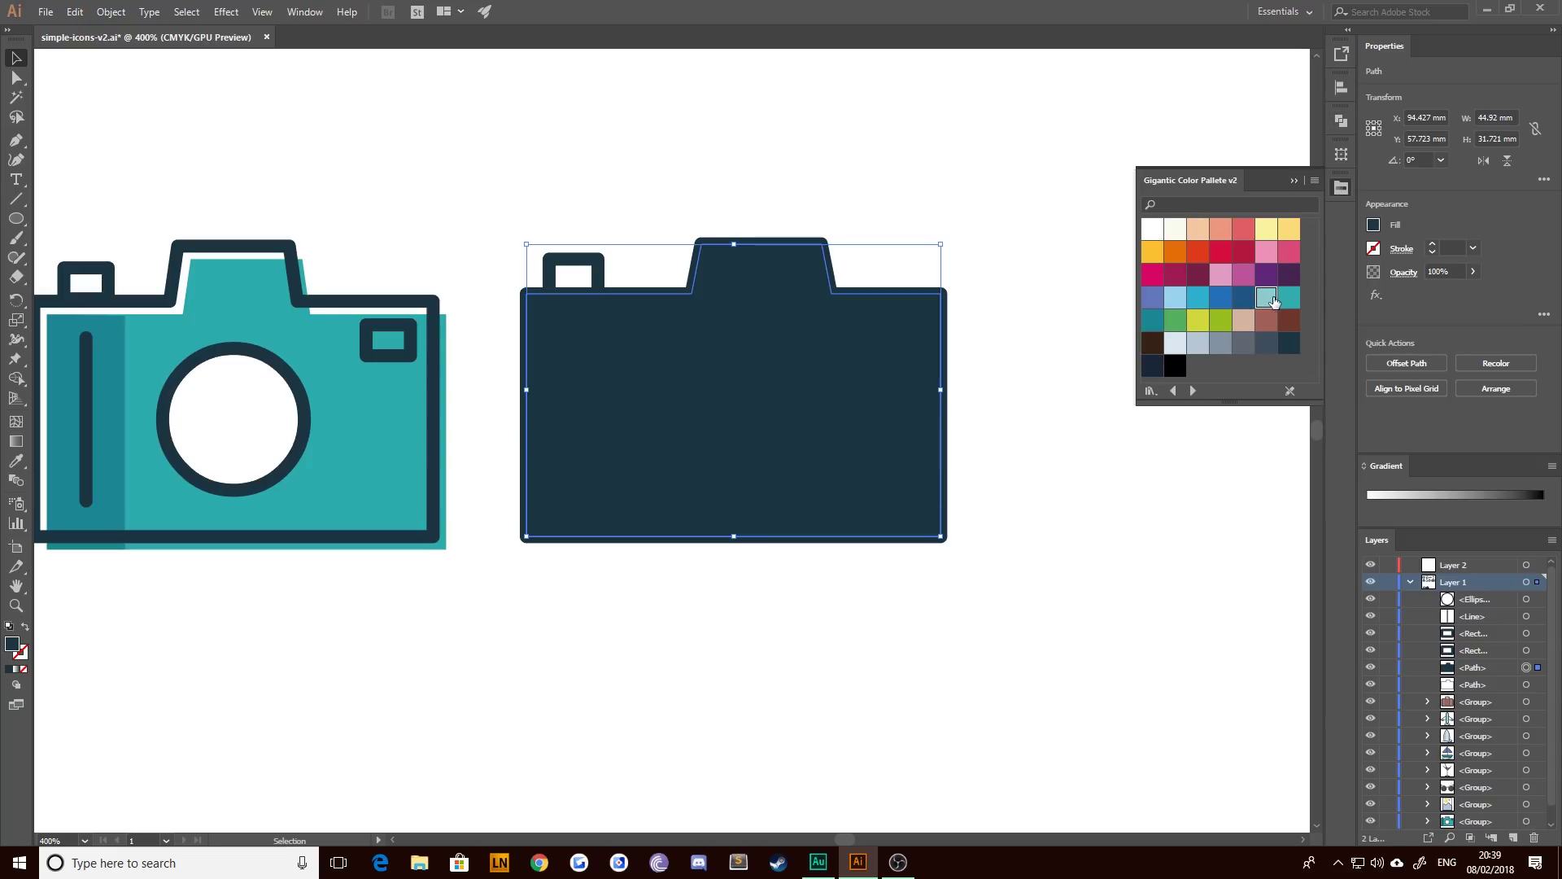
{"action": "left_click", "coordinate": [1266, 297]}
{"action": "left_click", "coordinate": [1289, 297]}
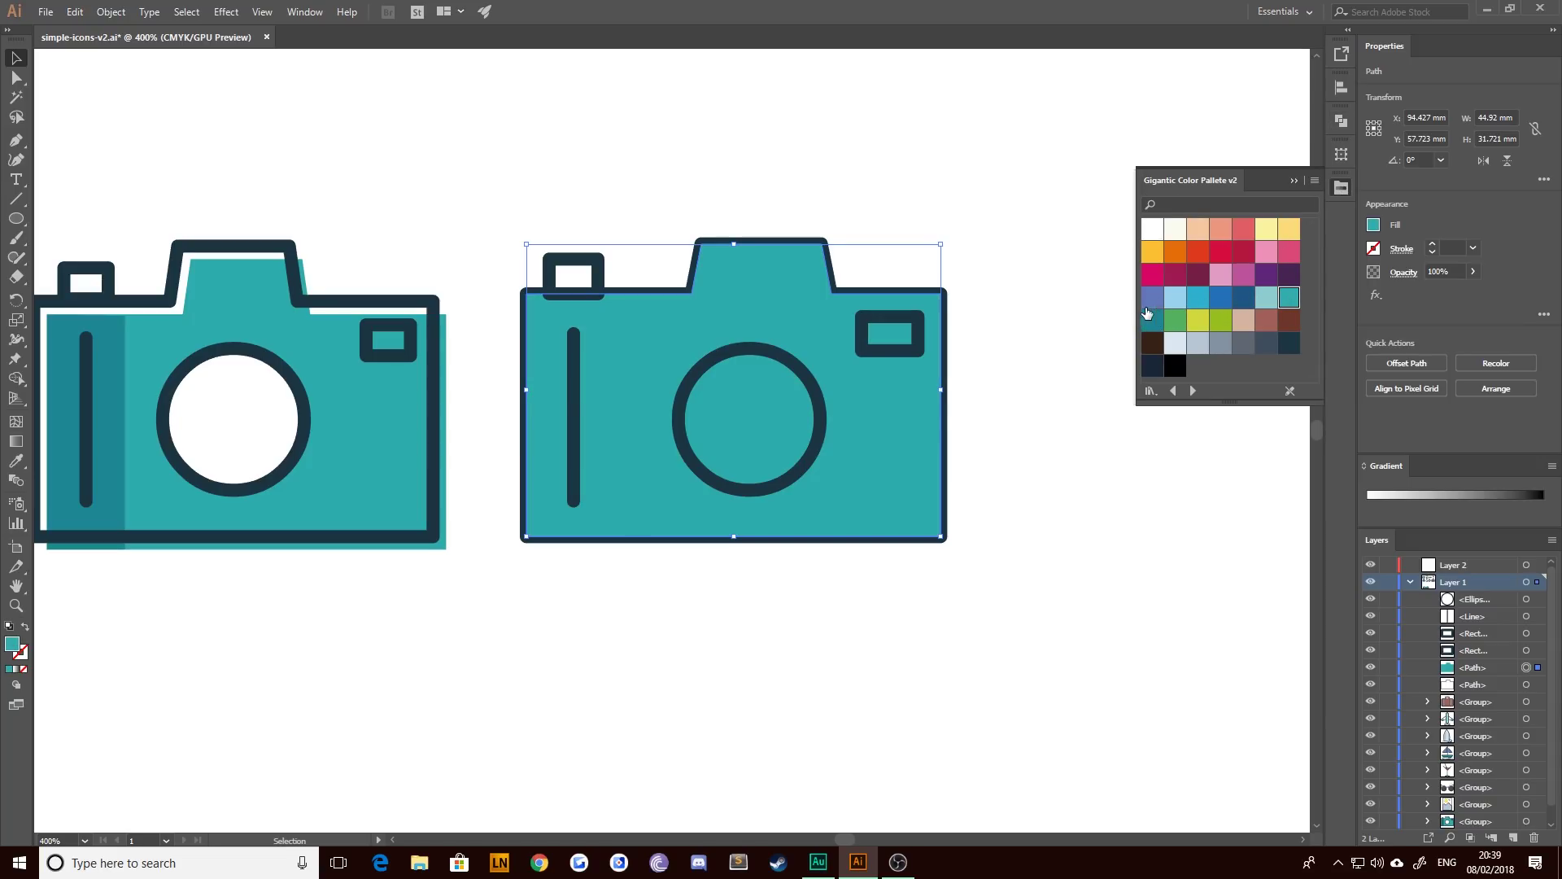
{"action": "left_click", "coordinate": [1152, 320]}
{"action": "left_click", "coordinate": [1204, 299]}
{"action": "left_click", "coordinate": [1286, 301]}
- Offset the teal fill slightly and send it backward behind the dark outline
{"action": "key", "text": "shift+Right"}
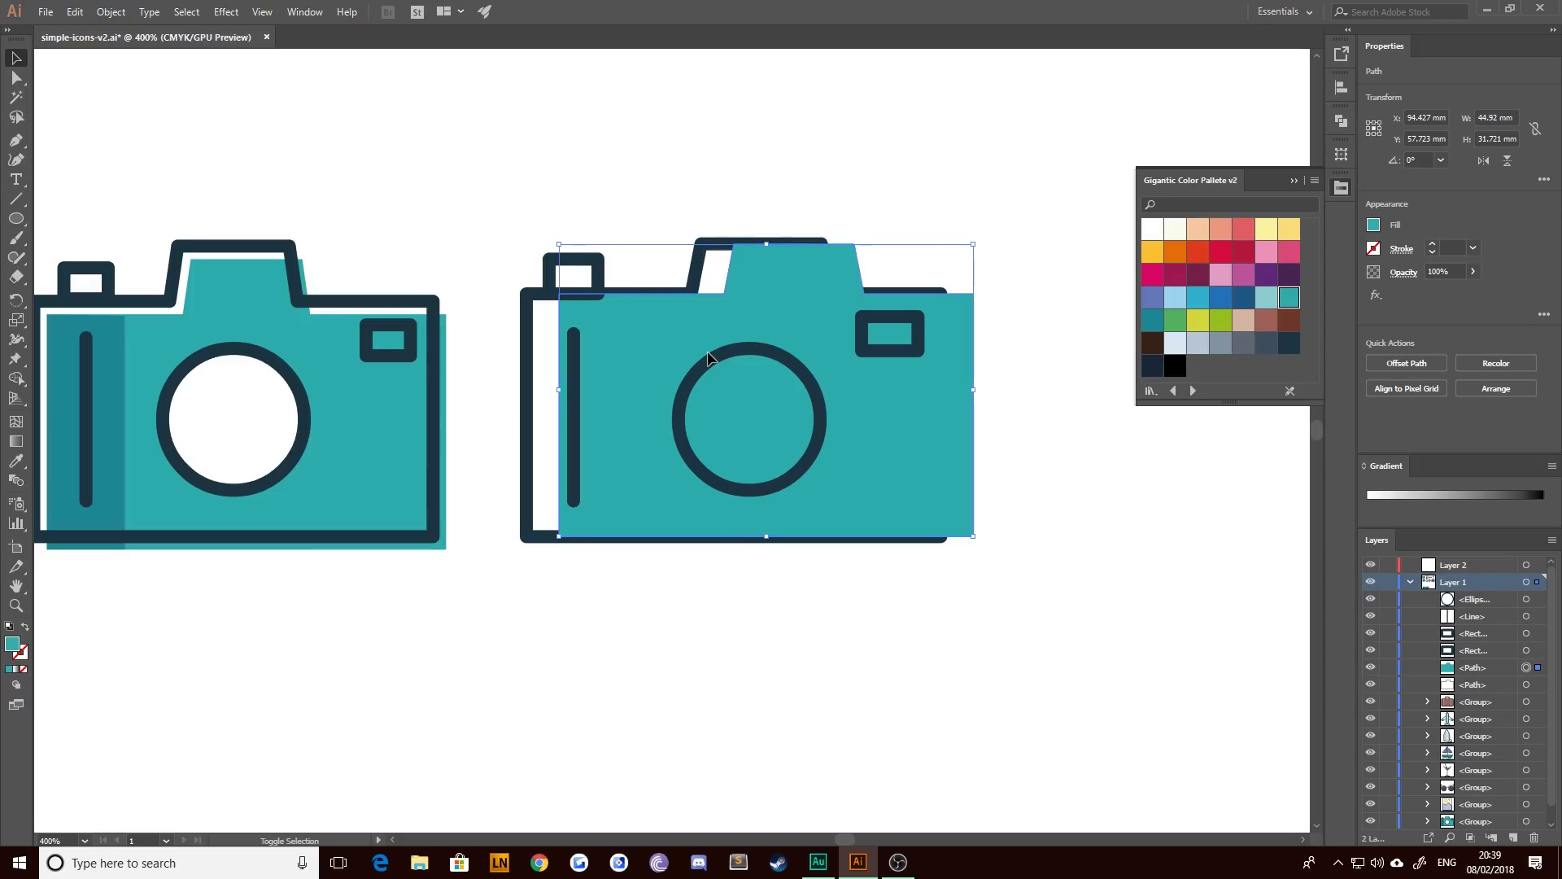
{"action": "key", "text": "shift+Down"}
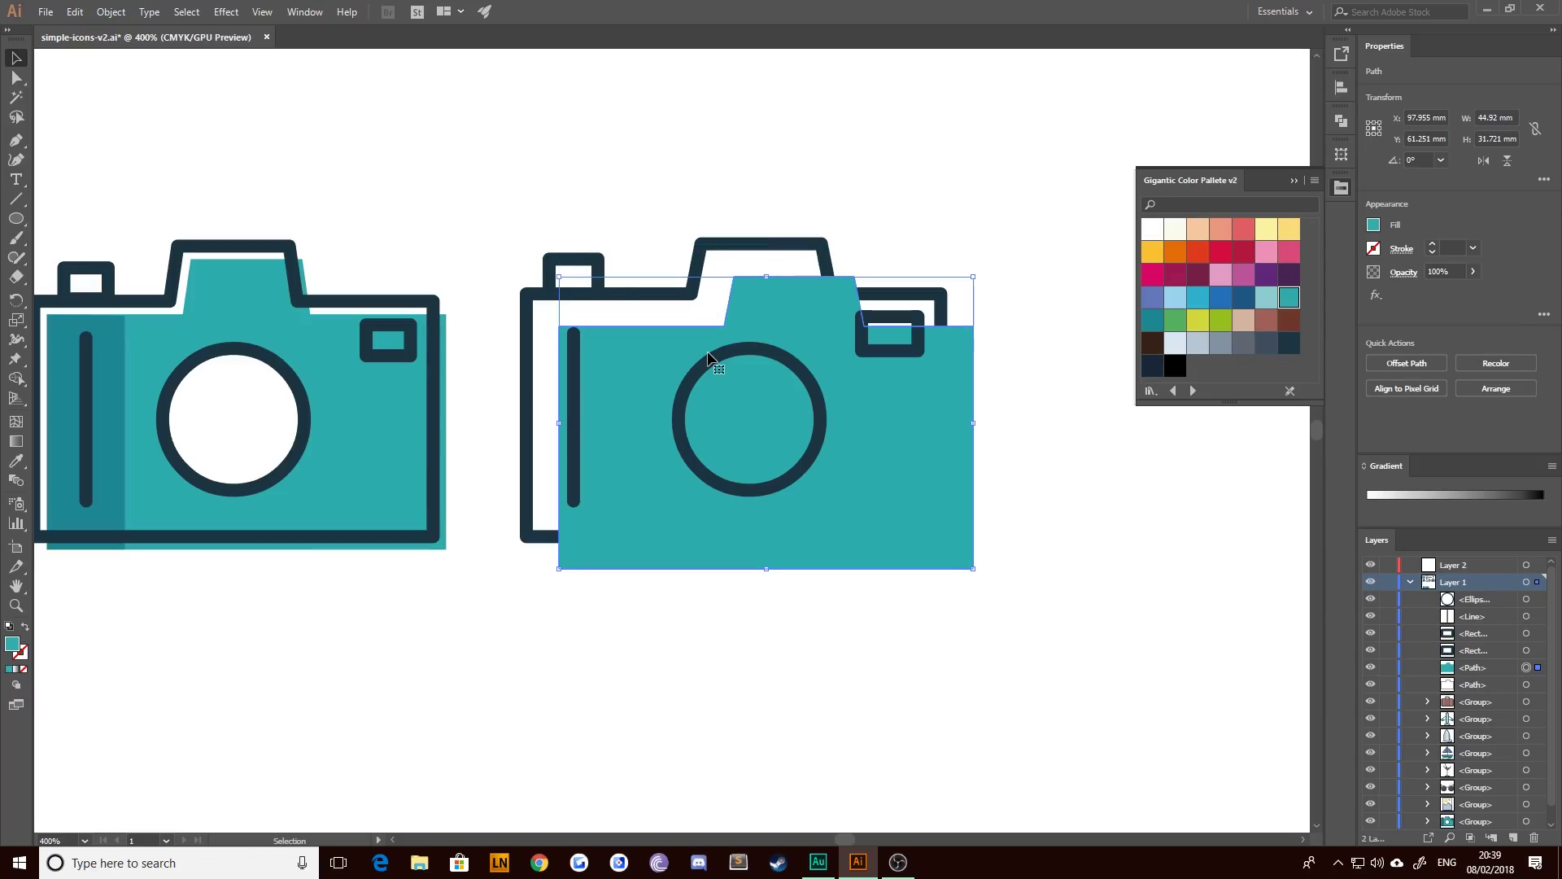
{"action": "key", "text": "Up"}
{"action": "key", "text": "Up"}
{"action": "key", "text": "Up"}
{"action": "key", "text": "Up"}
{"action": "key", "text": "Up"}
{"action": "key", "text": "Left"}
{"action": "key", "text": "Left"}
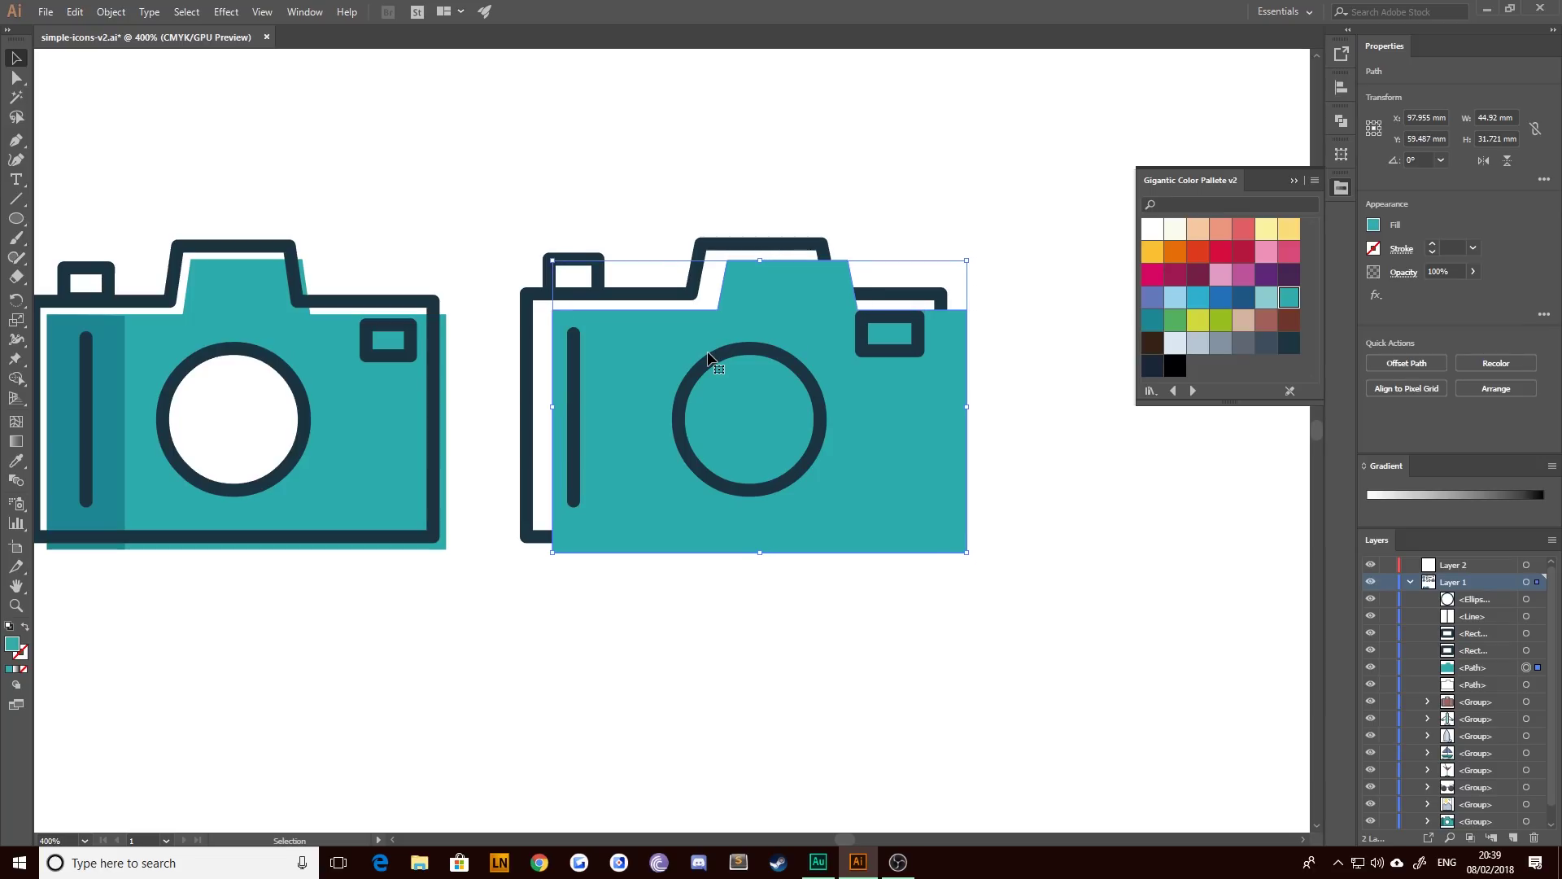
{"action": "key", "text": "Left"}
{"action": "key", "text": "Left"}
{"action": "key", "text": "Left"}
{"action": "key", "text": "Left"}
{"action": "key", "text": "Left"}
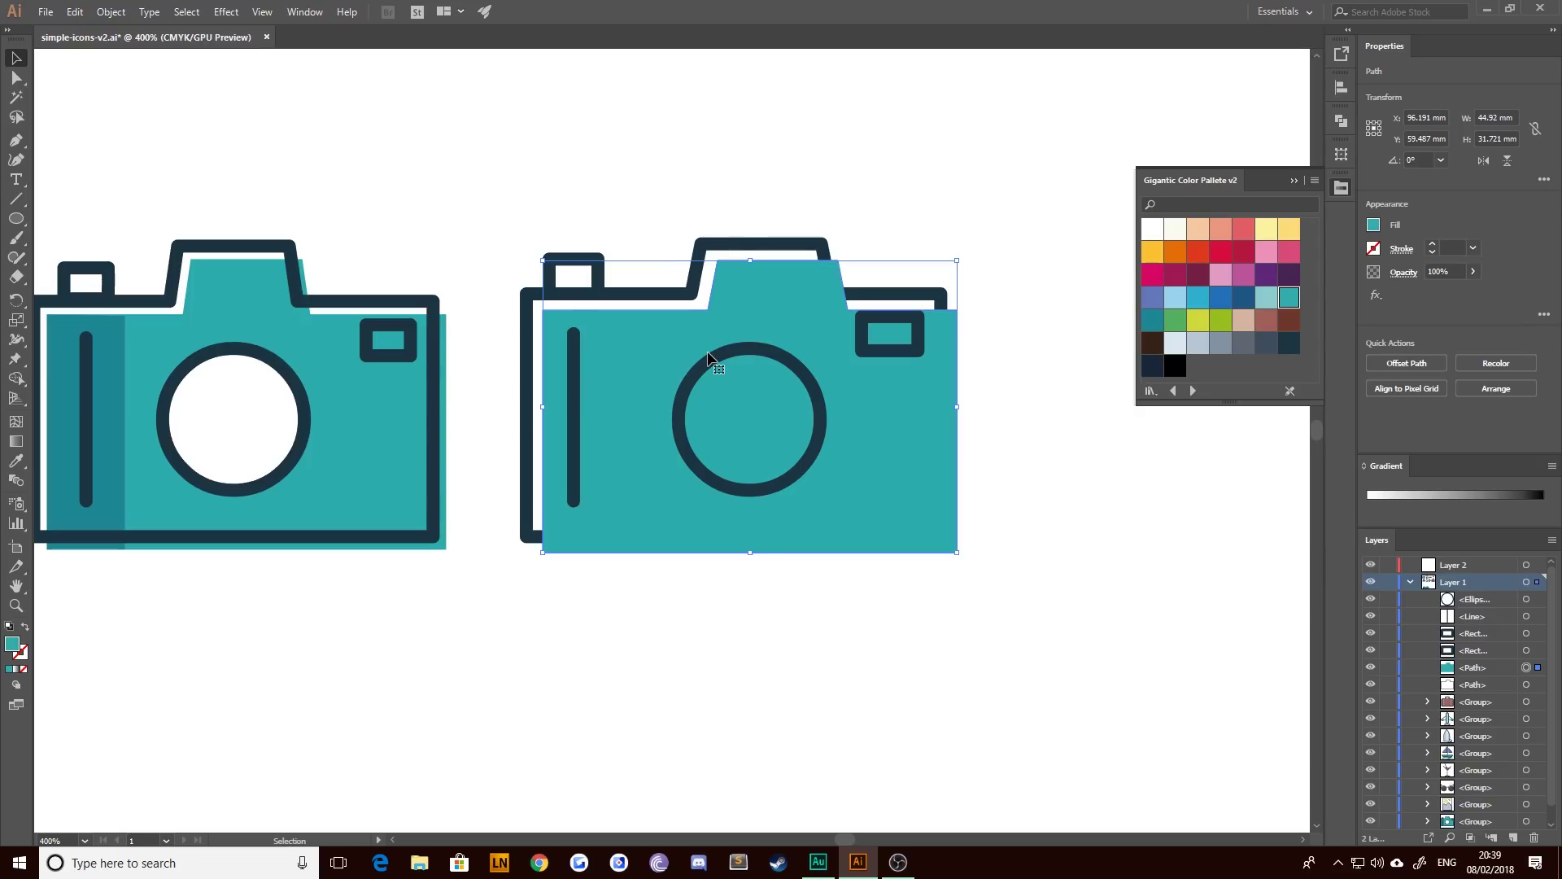
{"action": "key", "text": "ctrl+bracketleft"}
{"action": "key", "text": "ctrl+bracketleft"}
{"action": "key", "text": "ctrl+bracketleft"}
{"action": "key", "text": "ctrl+bracketleft"}
{"action": "key", "text": "ctrl+bracketleft"}
{"action": "key", "text": "ctrl+bracketleft"}
{"action": "key", "text": "ctrl+bracketleft"}
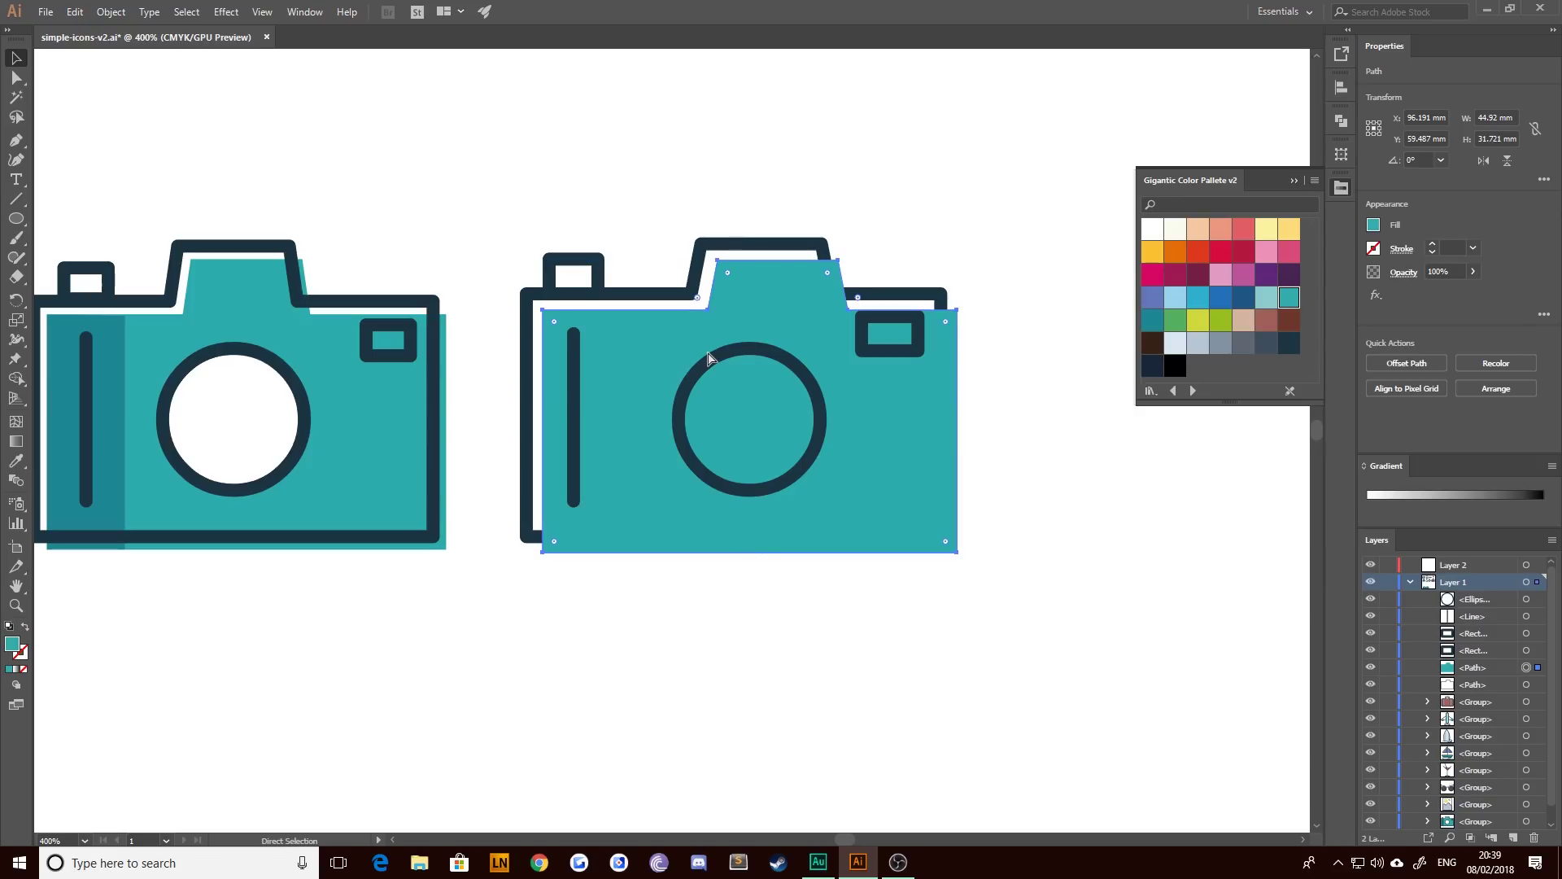
{"action": "key", "text": "a"}
{"action": "key", "text": "ctrl+bracketleft"}
{"action": "key", "text": "ctrl+bracketleft"}
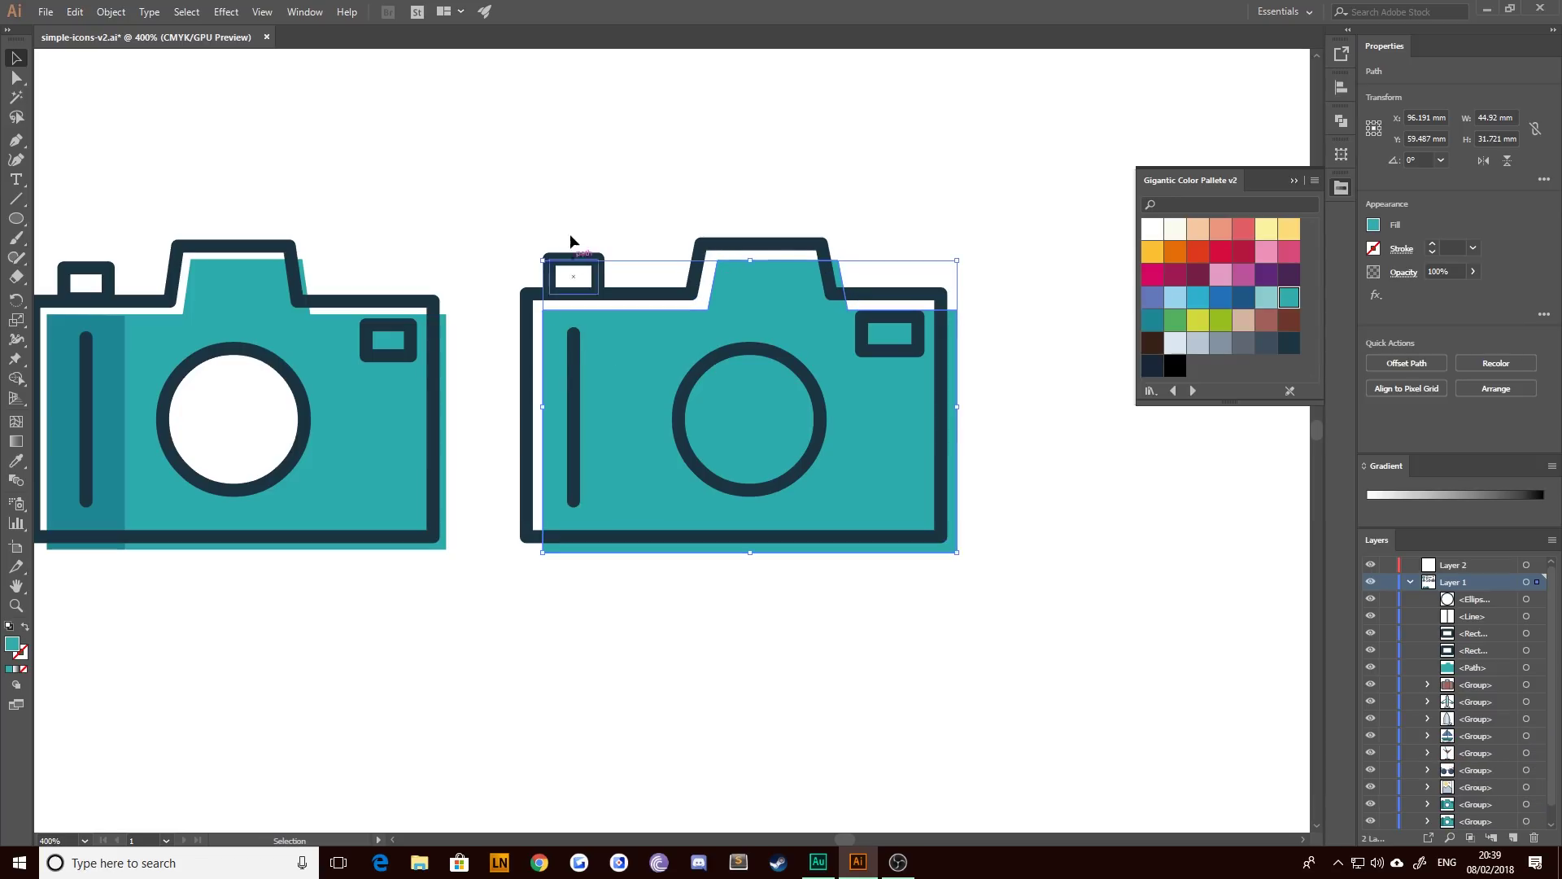
{"action": "left_click", "coordinate": [447, 398]}
{"action": "left_click_drag", "start_coordinate": [446, 398], "coordinate": [587, 395]}
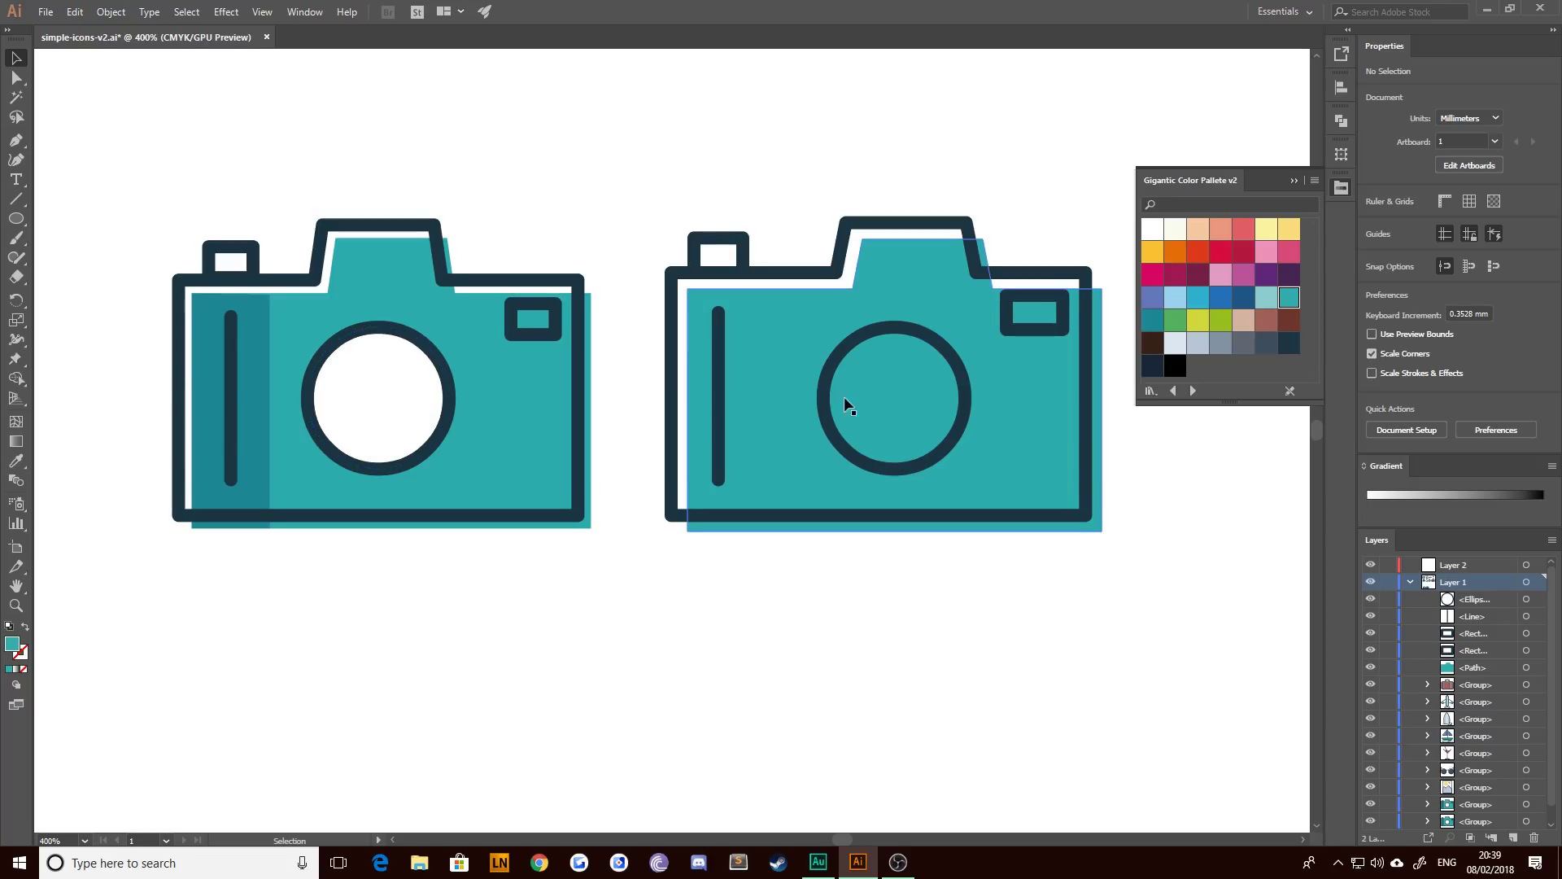
- Paste a copy of the lens circle in front, fill it white, and send it behind the ring
{"action": "left_click", "coordinate": [825, 386]}
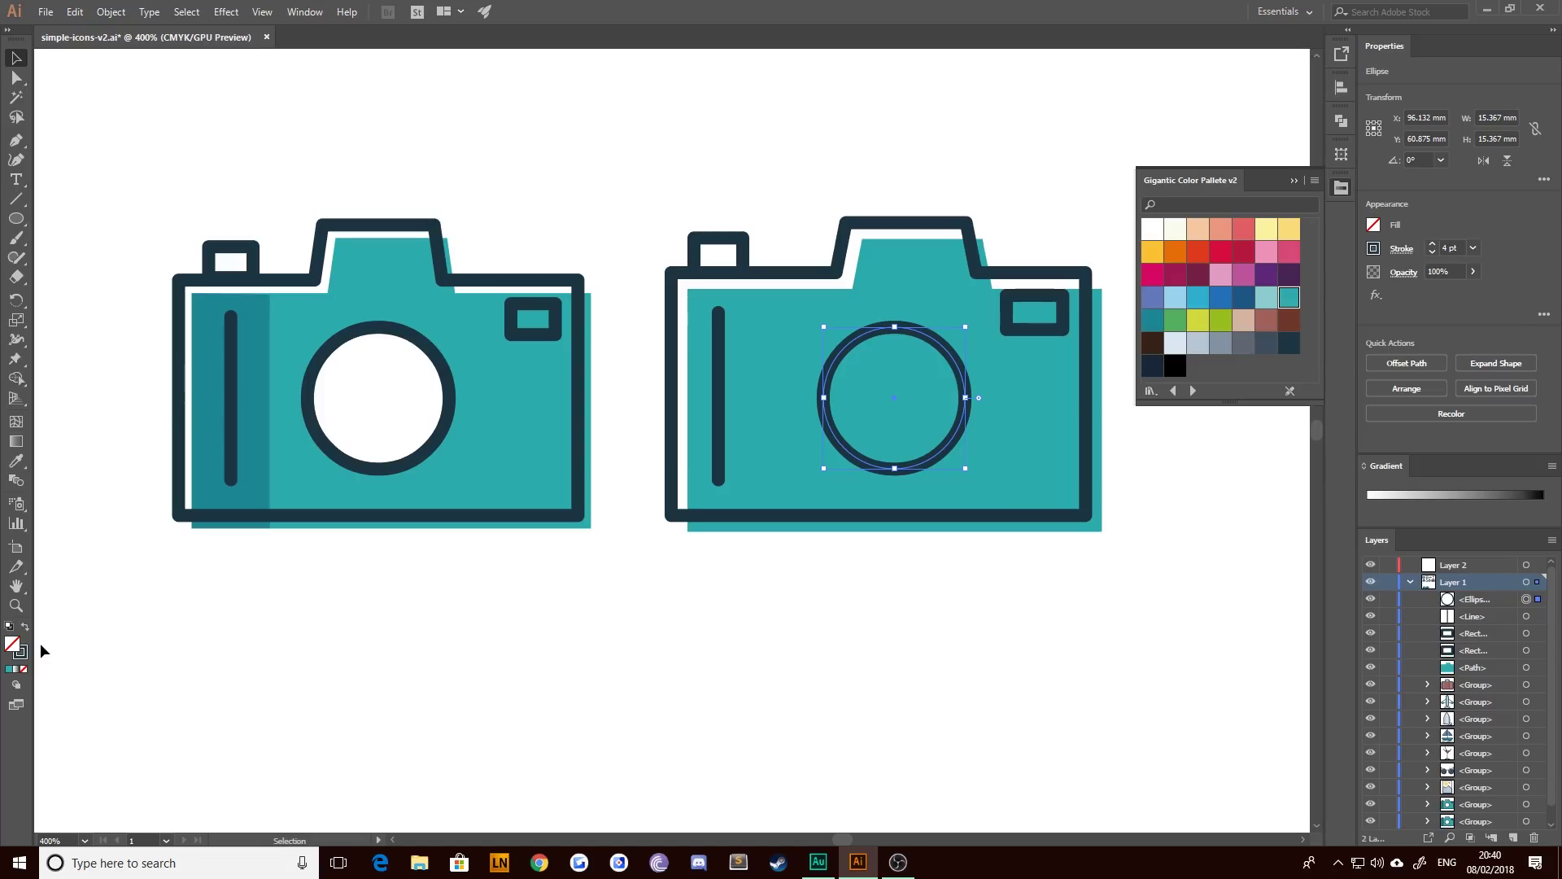
{"action": "key", "text": "ctrl+c"}
{"action": "key", "text": "ctrl+f"}
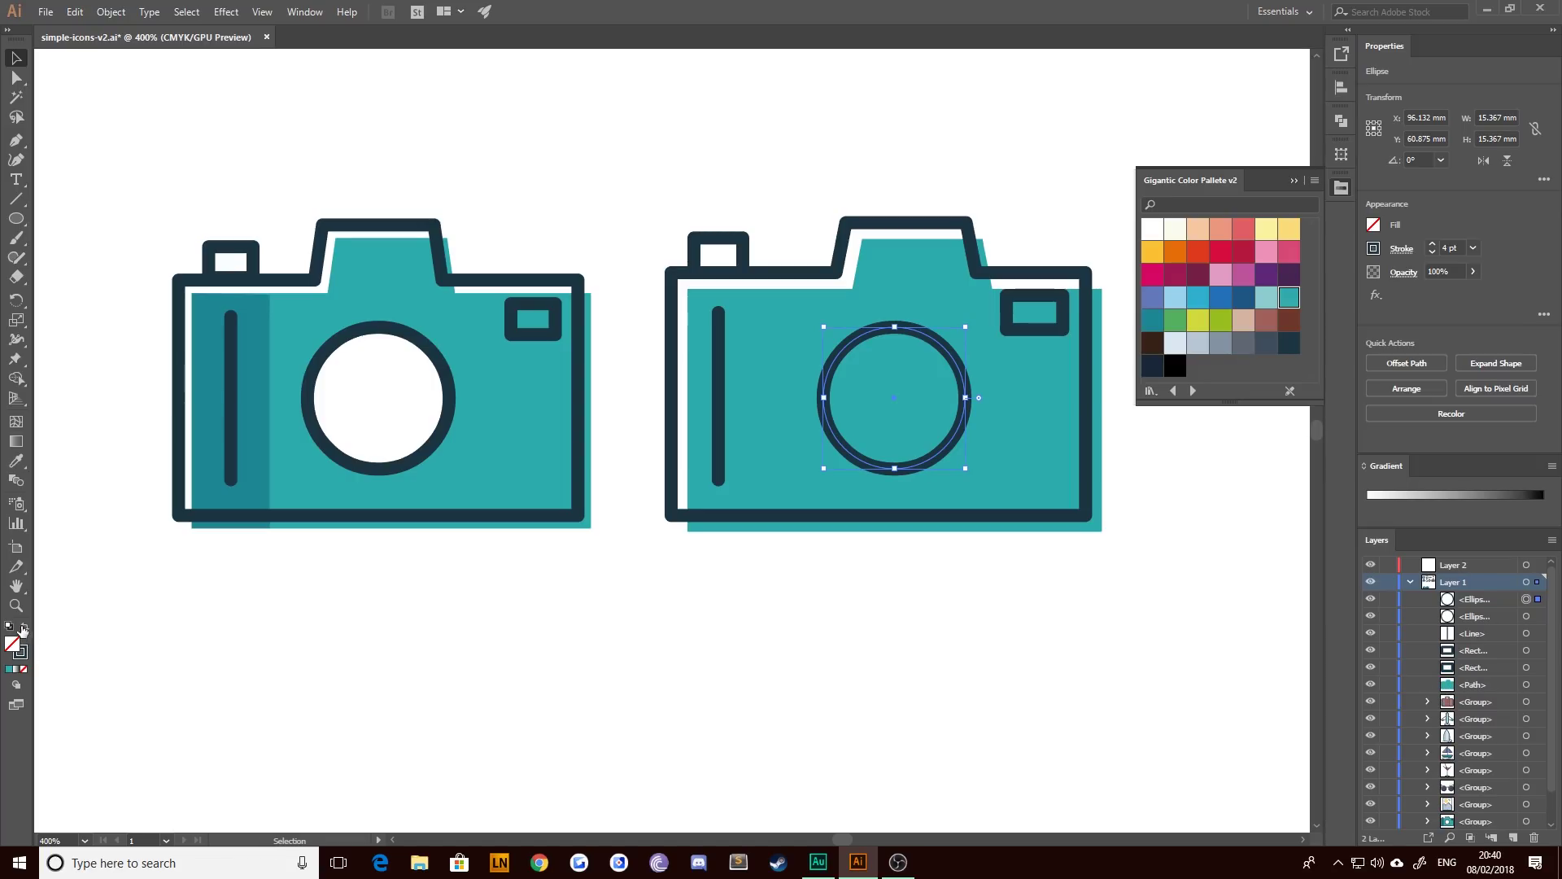
{"action": "left_click", "coordinate": [24, 627]}
{"action": "left_click", "coordinate": [1154, 234]}
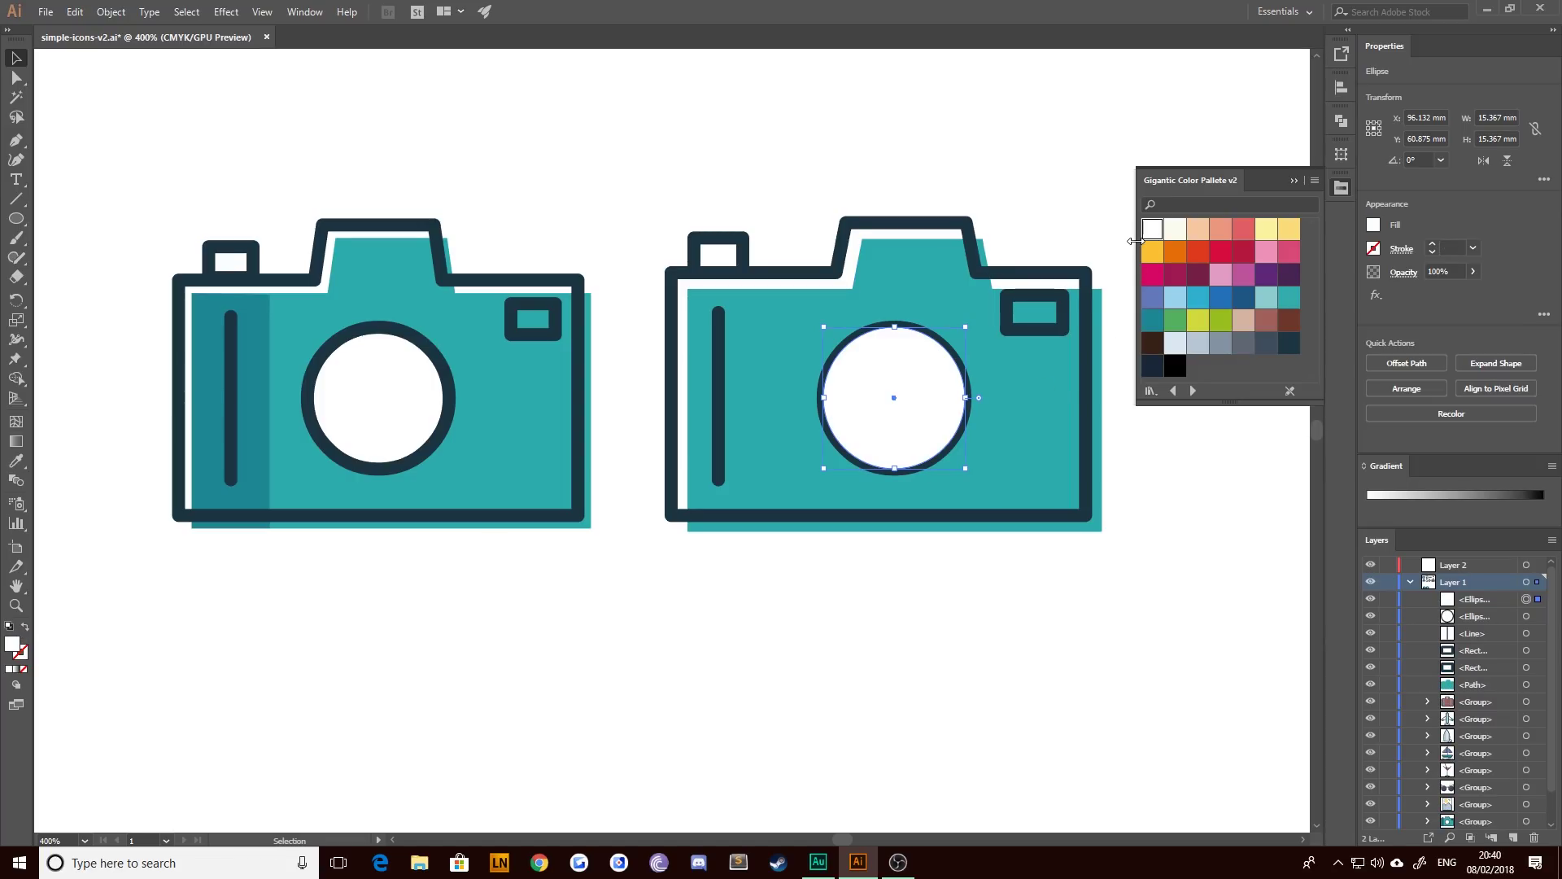
{"action": "key", "text": "ctrl+bracketleft"}
{"action": "left_click", "coordinate": [767, 157]}
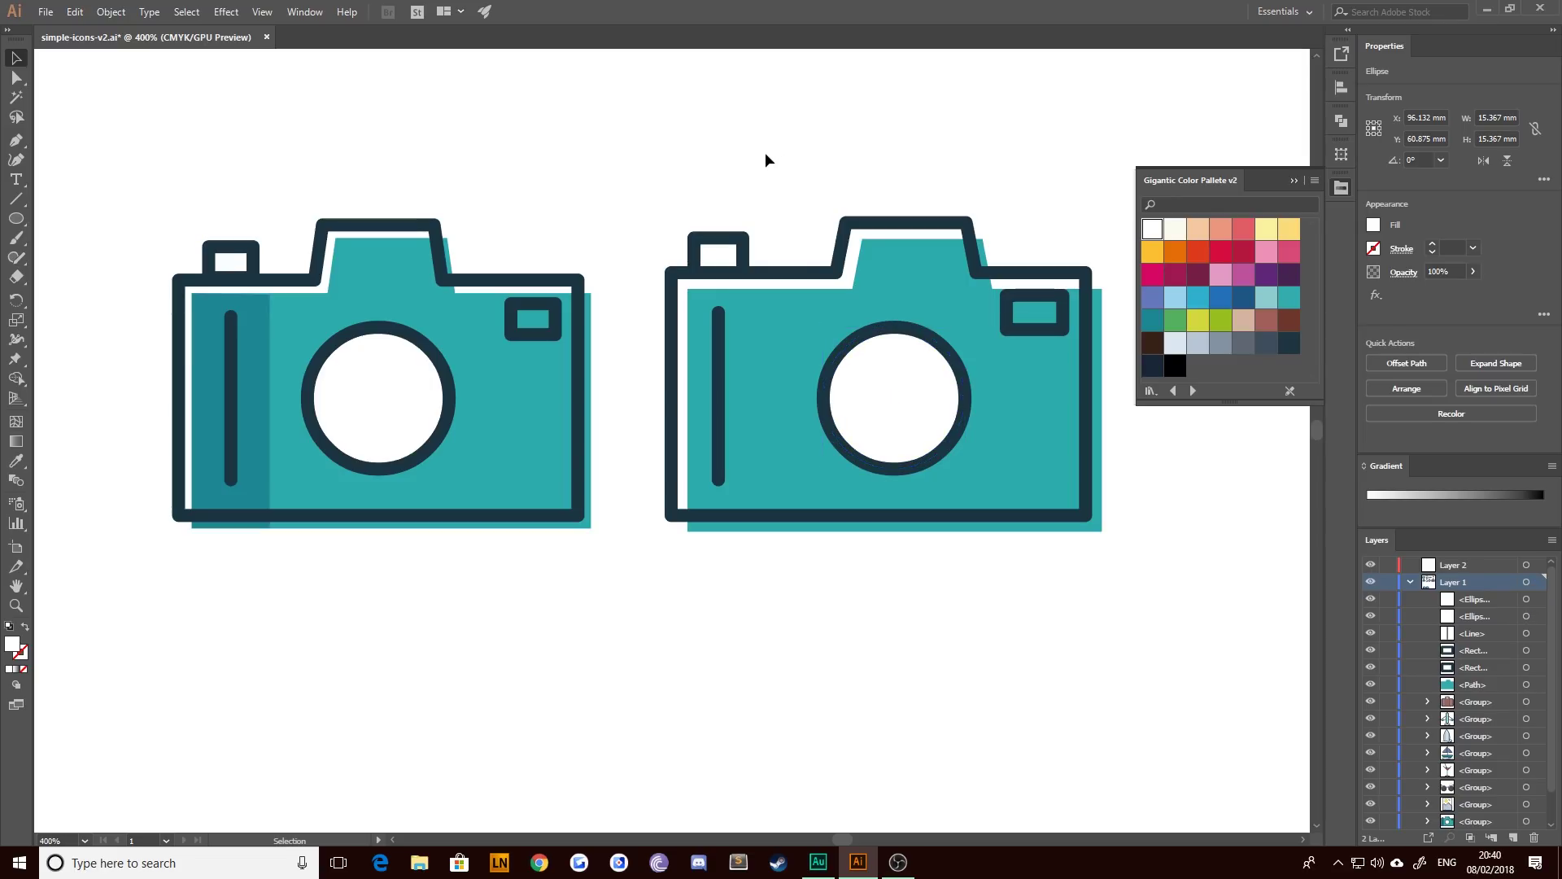
{"action": "scroll", "coordinate": [896, 387], "scroll_direction": "up", "scroll_amount": 2}
{"action": "scroll", "coordinate": [896, 387], "scroll_direction": "right", "scroll_amount": 2}
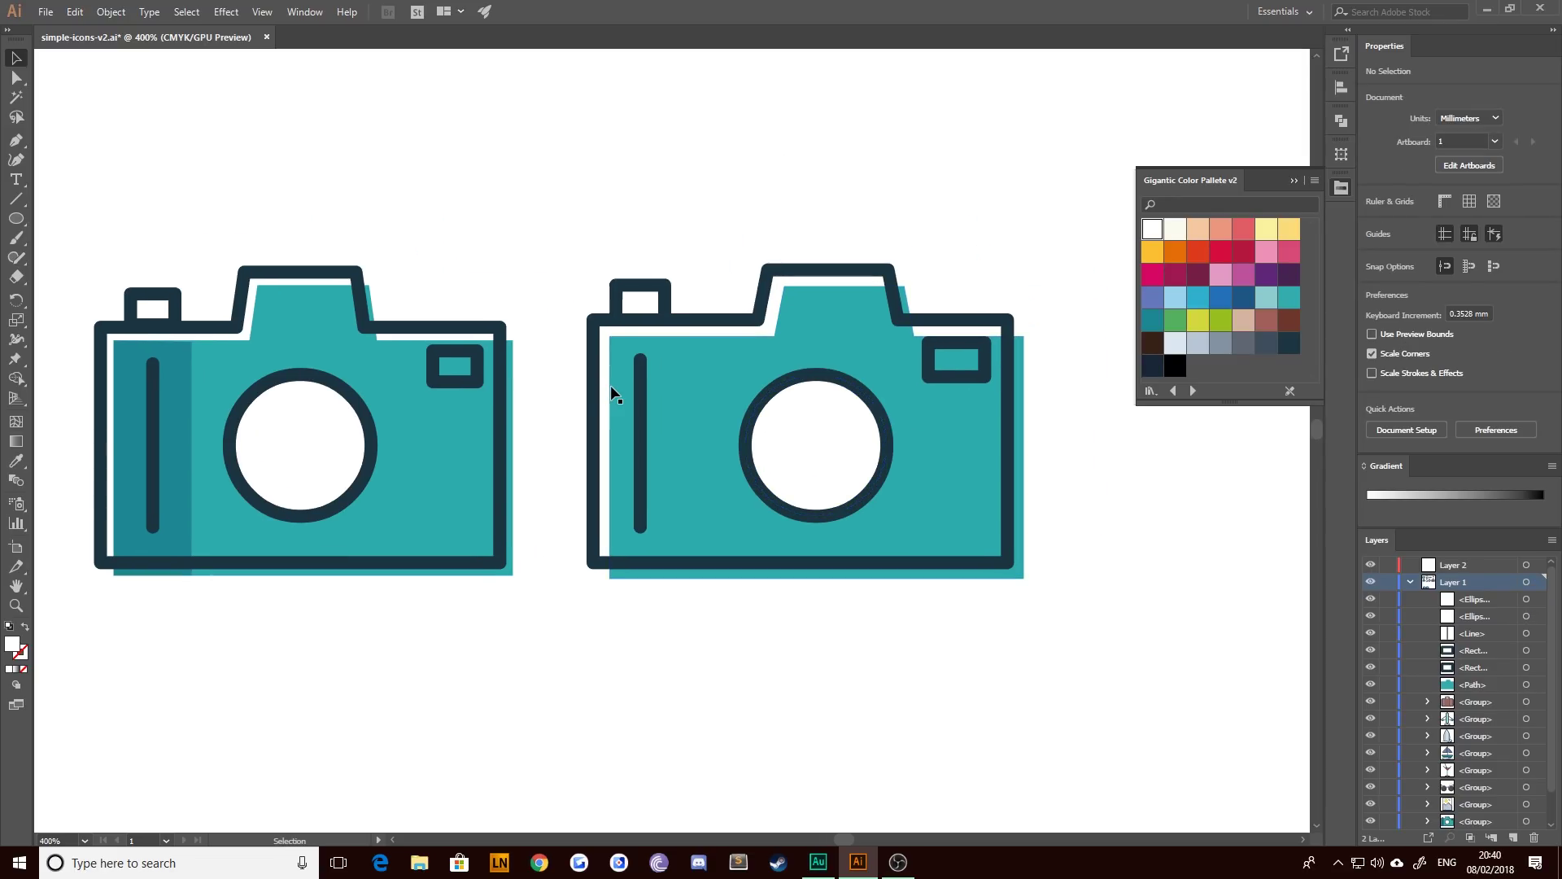
{"action": "scroll", "coordinate": [662, 464], "scroll_direction": "down", "scroll_amount": 2}
- Move both finished cameras off the artboard to the left
{"action": "left_click_drag", "start_coordinate": [483, 461], "coordinate": [722, 499]}
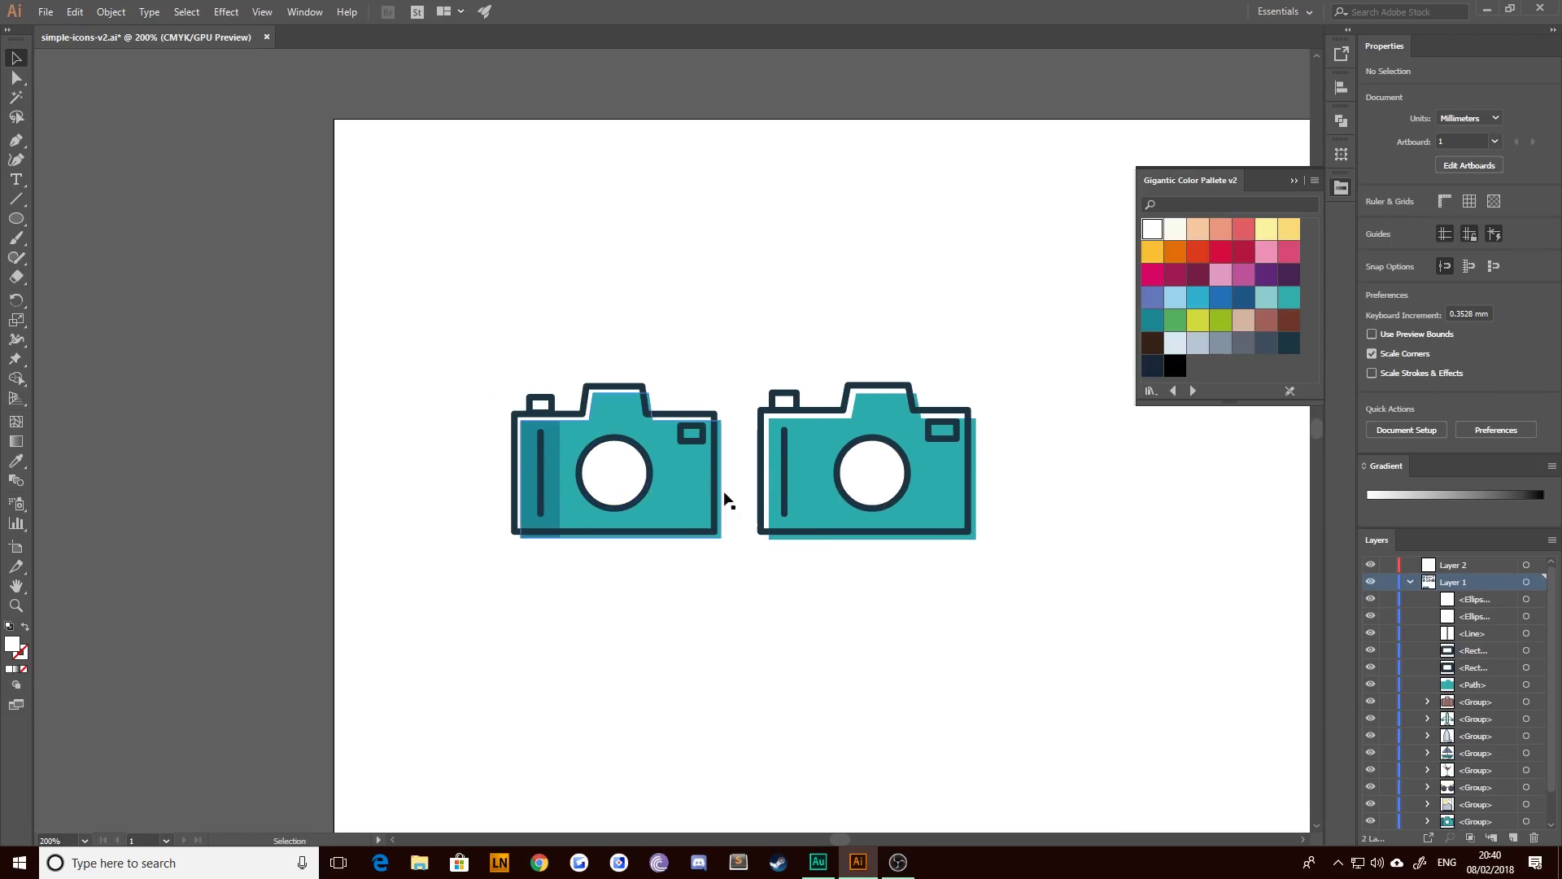
{"action": "scroll", "coordinate": [721, 499], "scroll_direction": "down", "scroll_amount": 2}
{"action": "scroll", "coordinate": [721, 499], "scroll_direction": "up", "scroll_amount": 3}
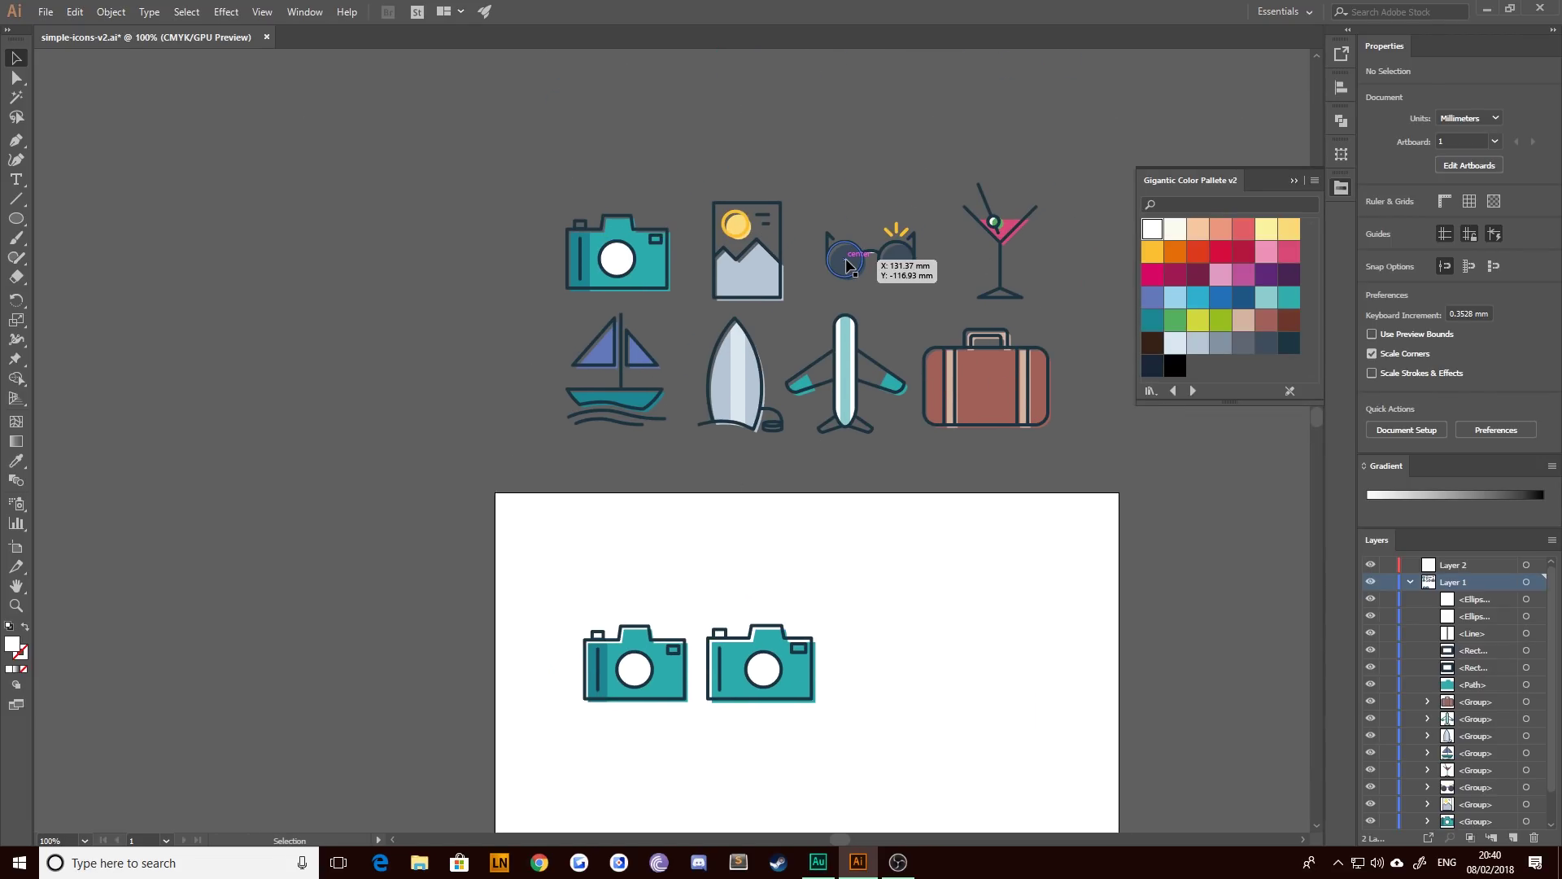
{"action": "left_click_drag", "start_coordinate": [695, 640], "coordinate": [626, 481]}
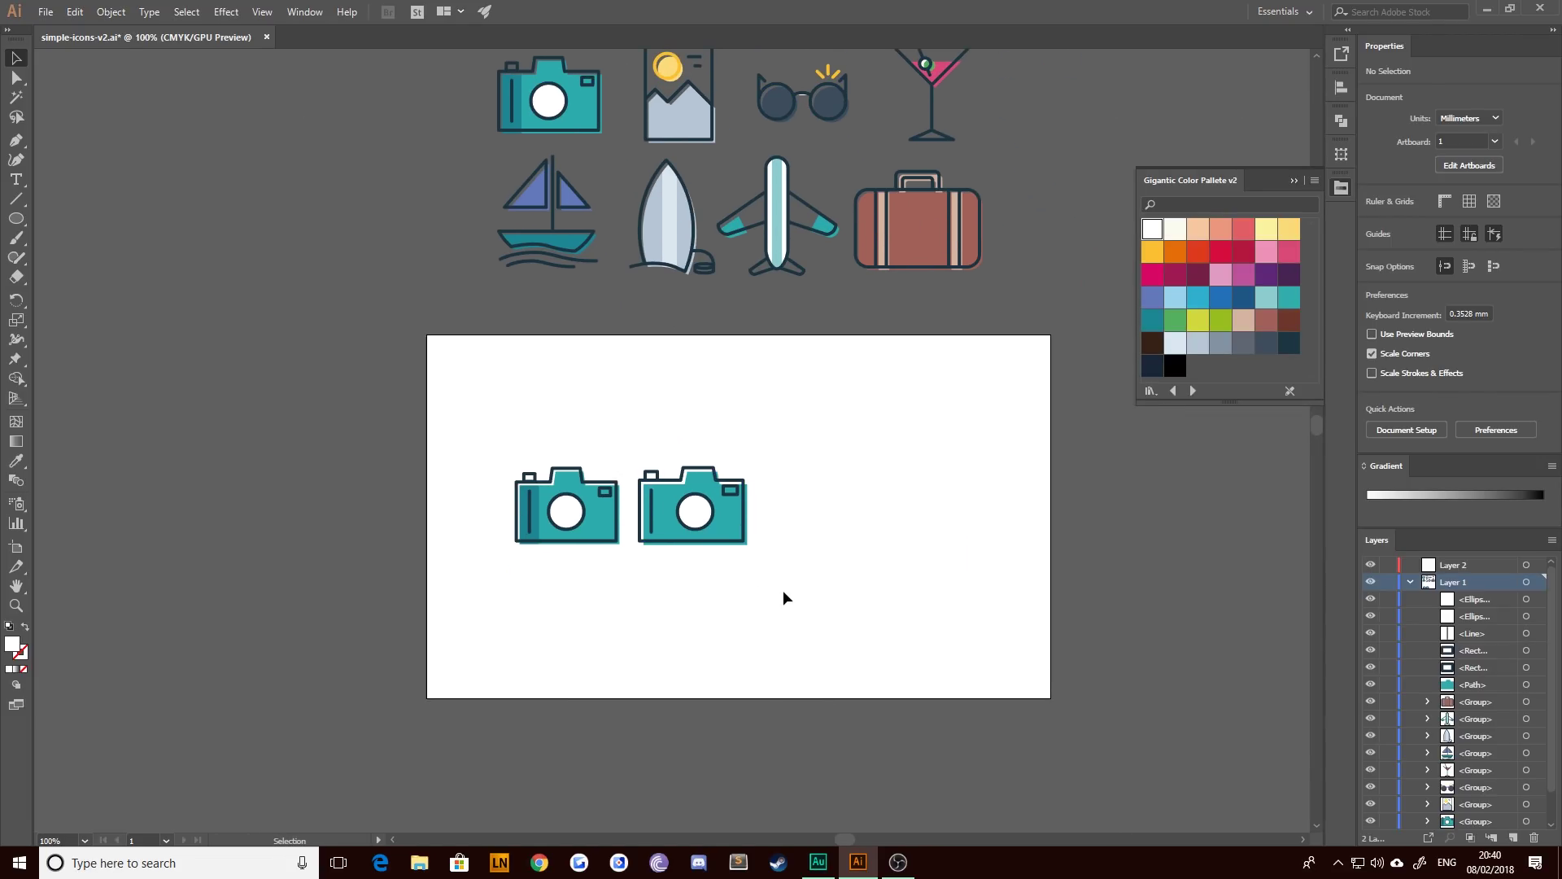
{"action": "left_click_drag", "start_coordinate": [785, 602], "coordinate": [454, 432]}
{"action": "left_click_drag", "start_coordinate": [587, 507], "coordinate": [189, 376]}
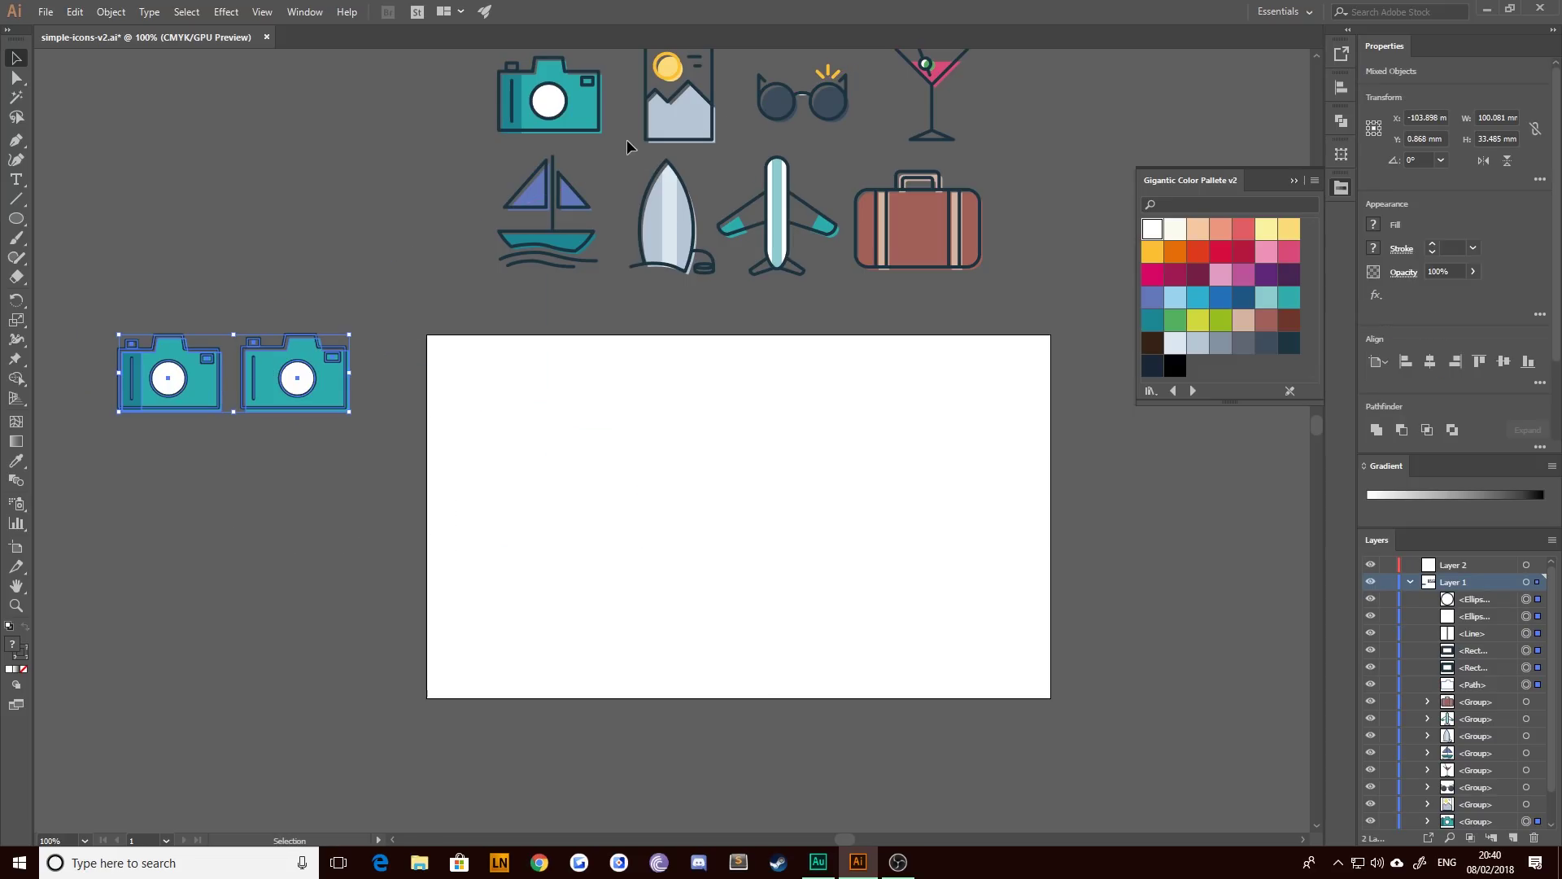
- Place the sun-and-mountains picture icon on the artboard and centre it in view
{"action": "left_click_drag", "start_coordinate": [664, 126], "coordinate": [629, 558]}
{"action": "scroll", "coordinate": [629, 558], "scroll_direction": "up", "scroll_amount": 3}
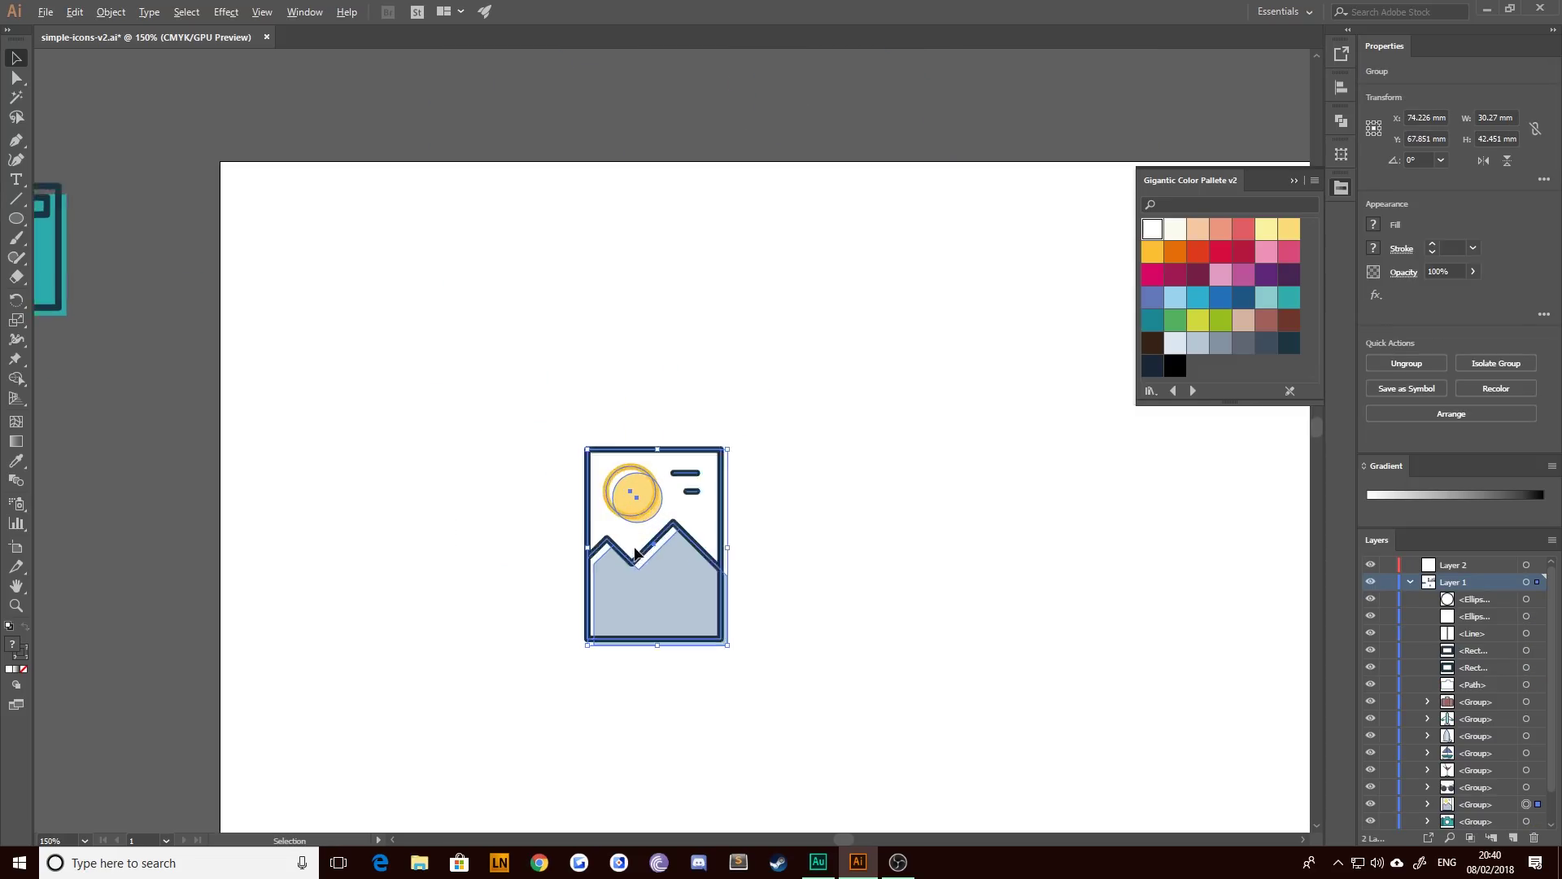
{"action": "left_click_drag", "start_coordinate": [467, 384], "coordinate": [345, 272]}
{"action": "left_click", "coordinate": [345, 272]}
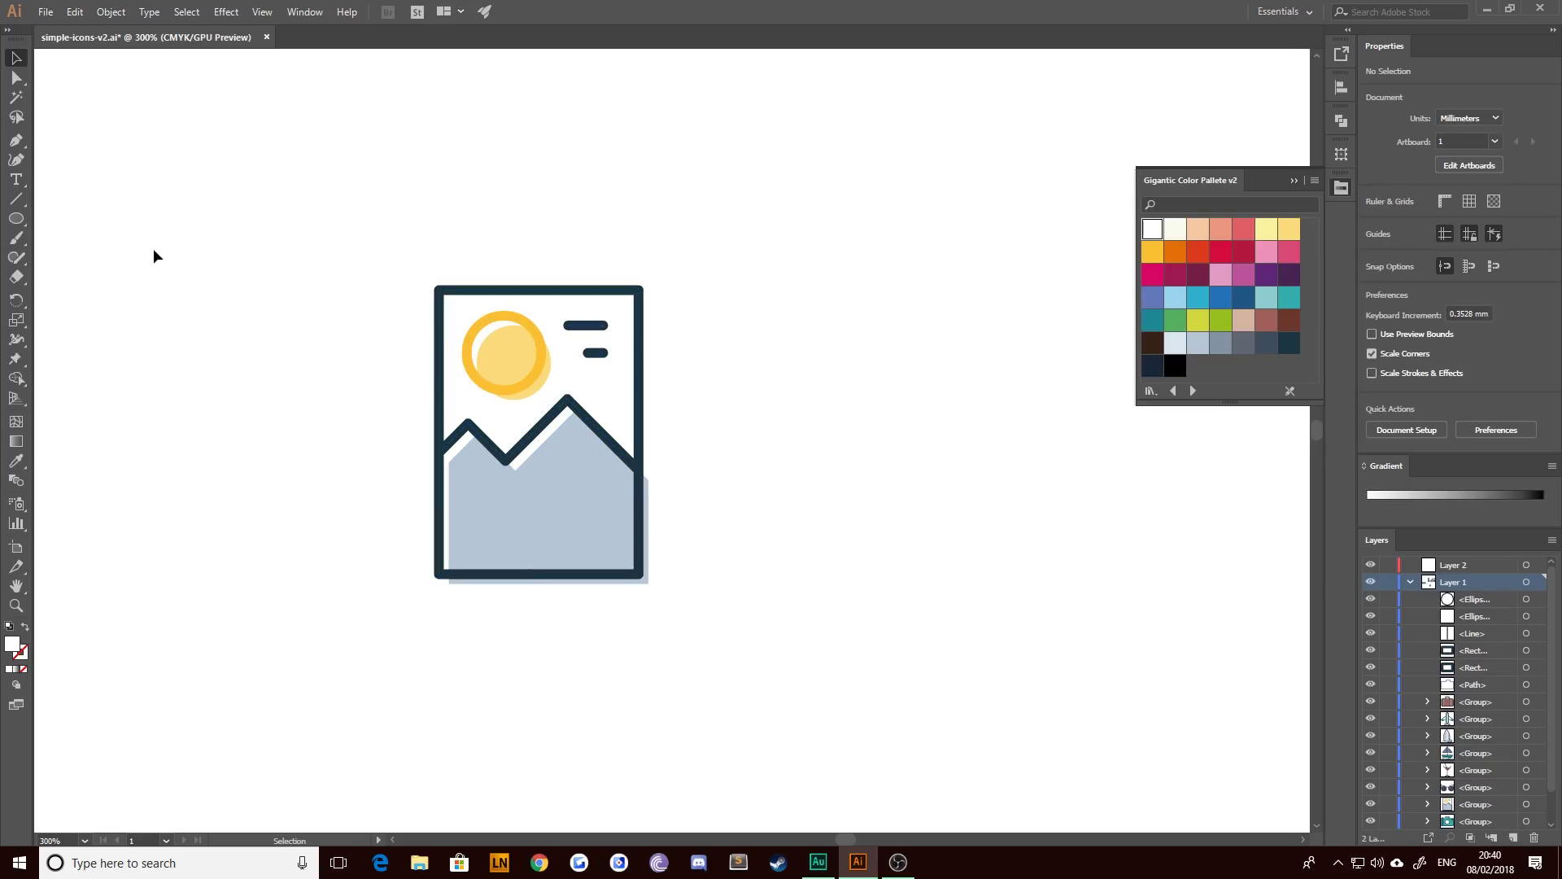
{"action": "left_click_drag", "start_coordinate": [16, 218], "coordinate": [57, 223]}
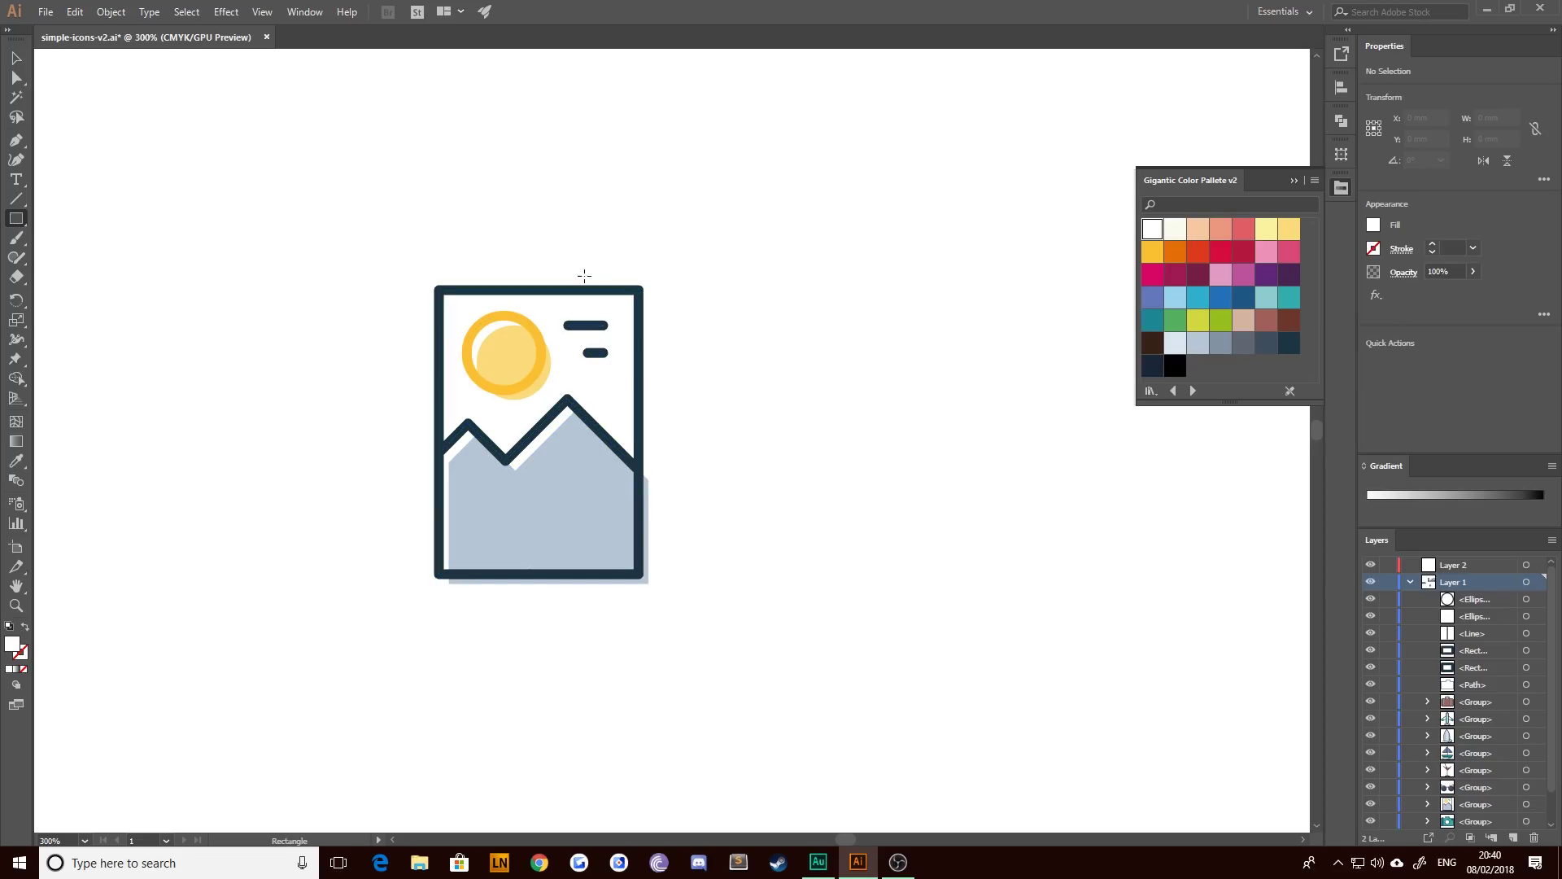
- Draw a tall rectangle right of the picture icon and give it the icon frame's dark outline
{"action": "left_click_drag", "start_coordinate": [698, 289], "coordinate": [919, 583]}
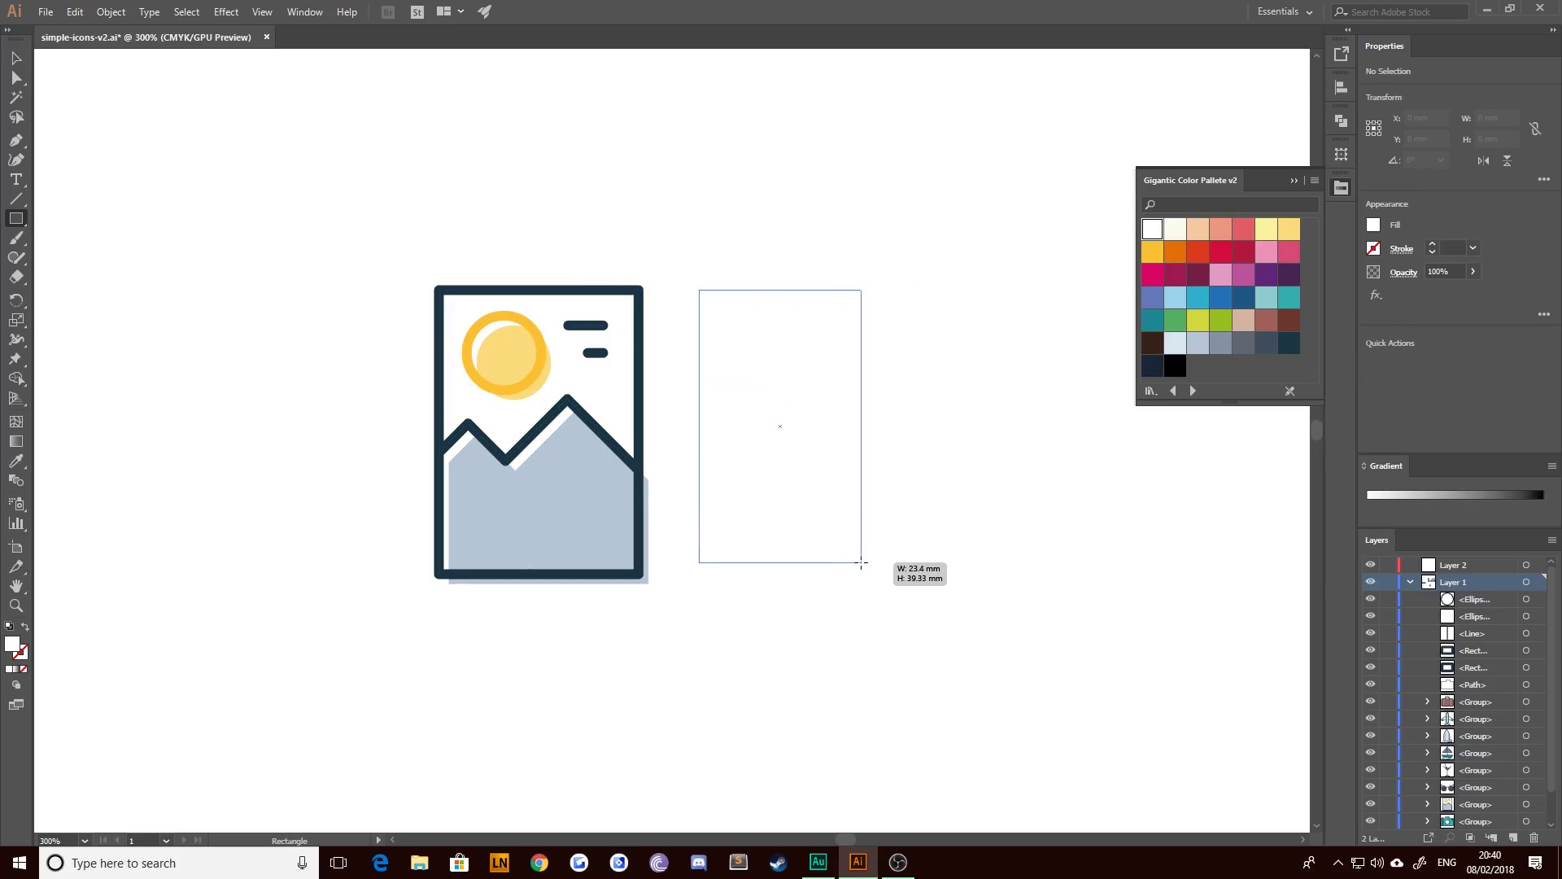
{"action": "left_click_drag", "start_coordinate": [861, 562], "coordinate": [888, 575]}
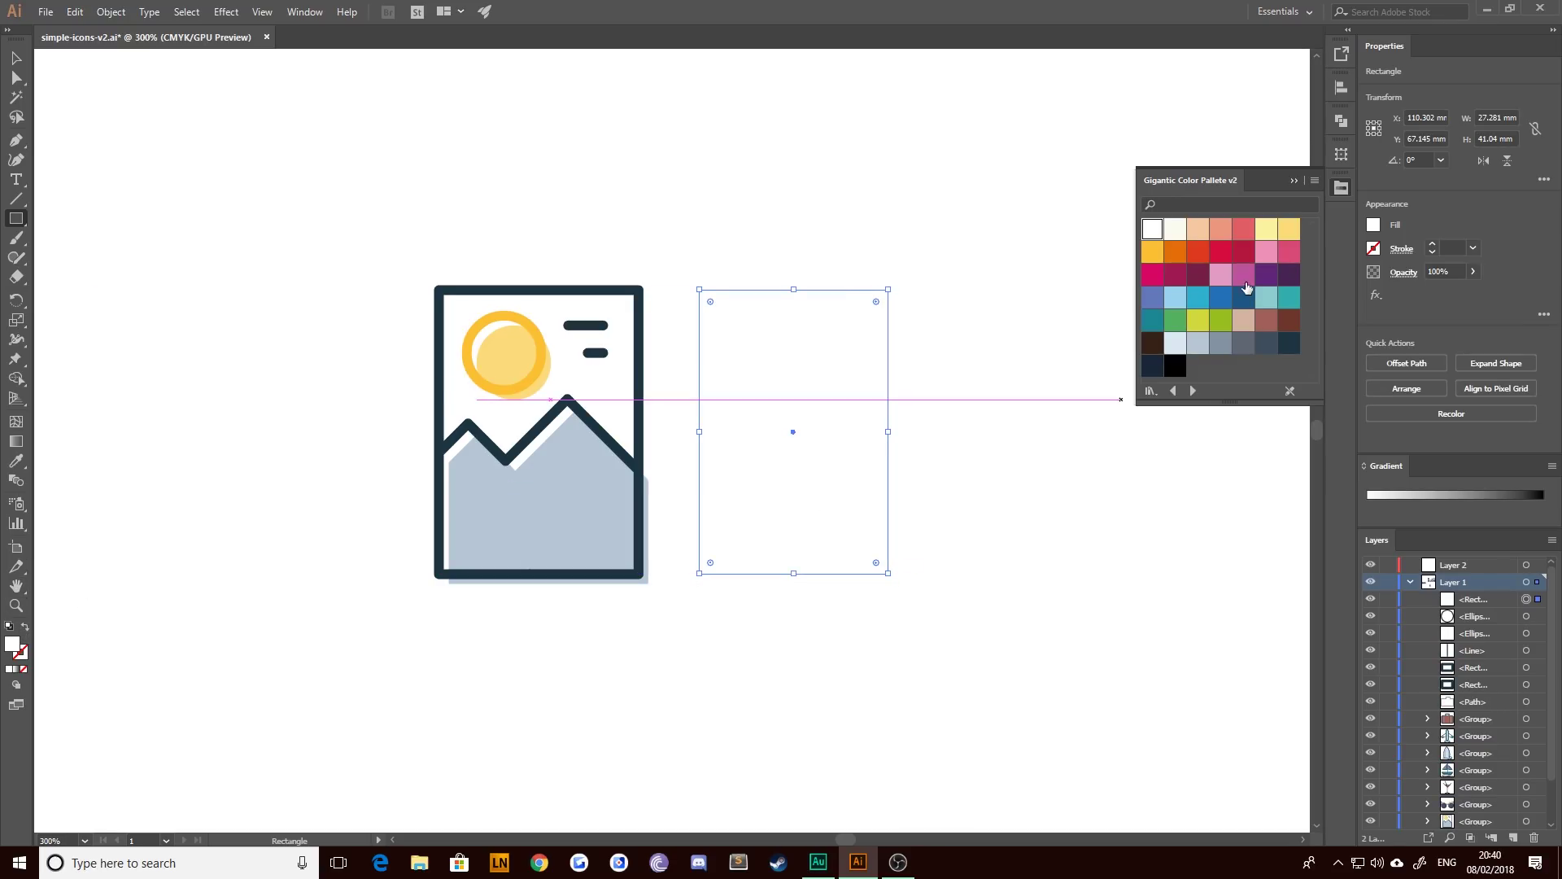
{"action": "key", "text": "i"}
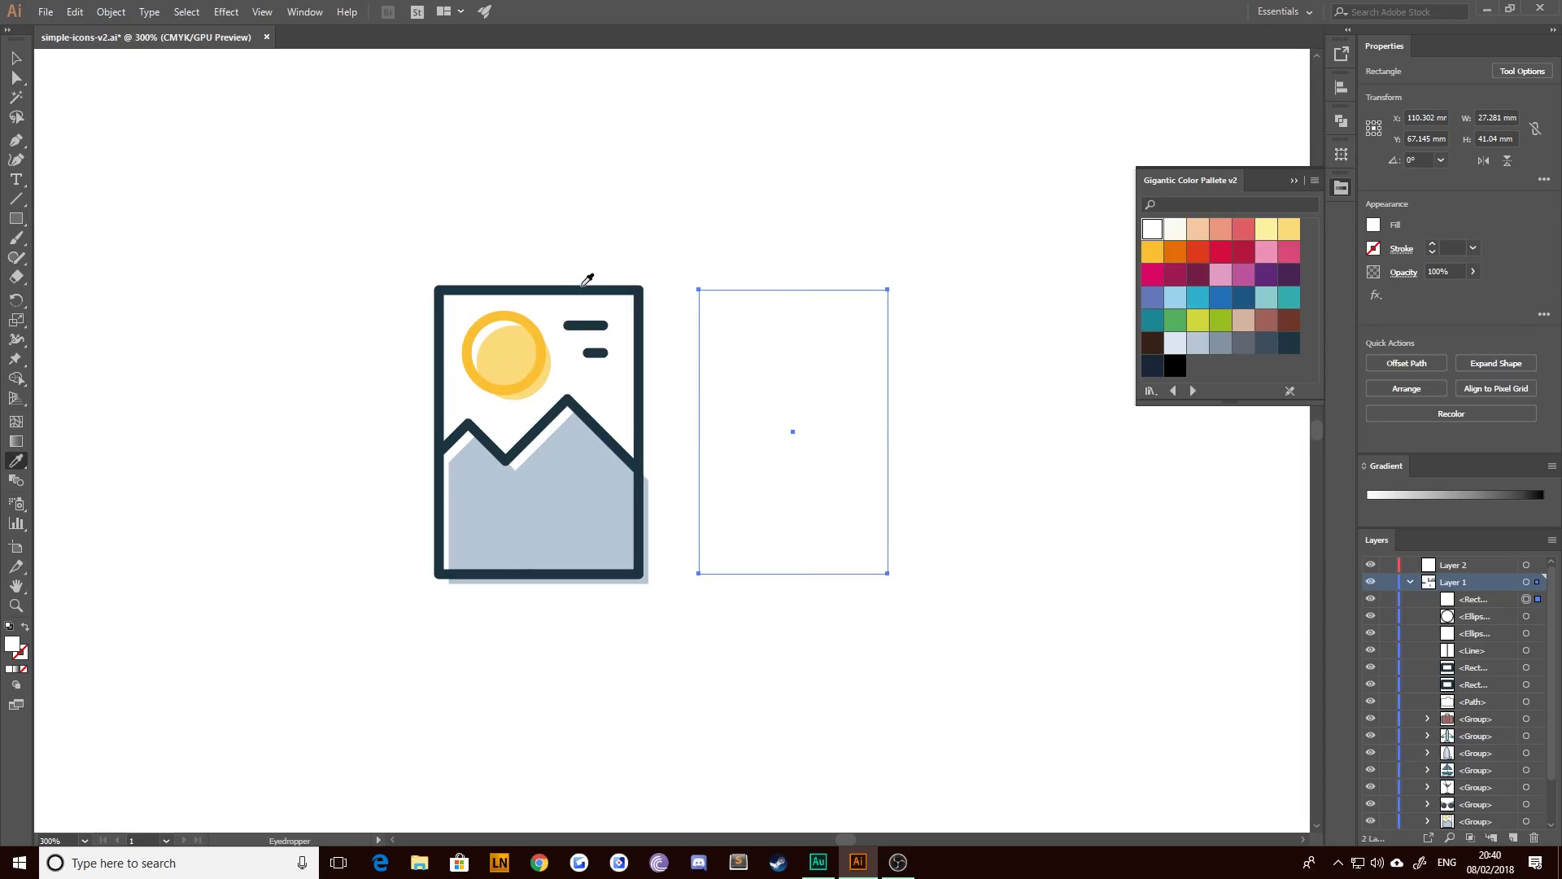
{"action": "left_click", "coordinate": [581, 288]}
{"action": "key", "text": "v"}
{"action": "left_click", "coordinate": [106, 164]}
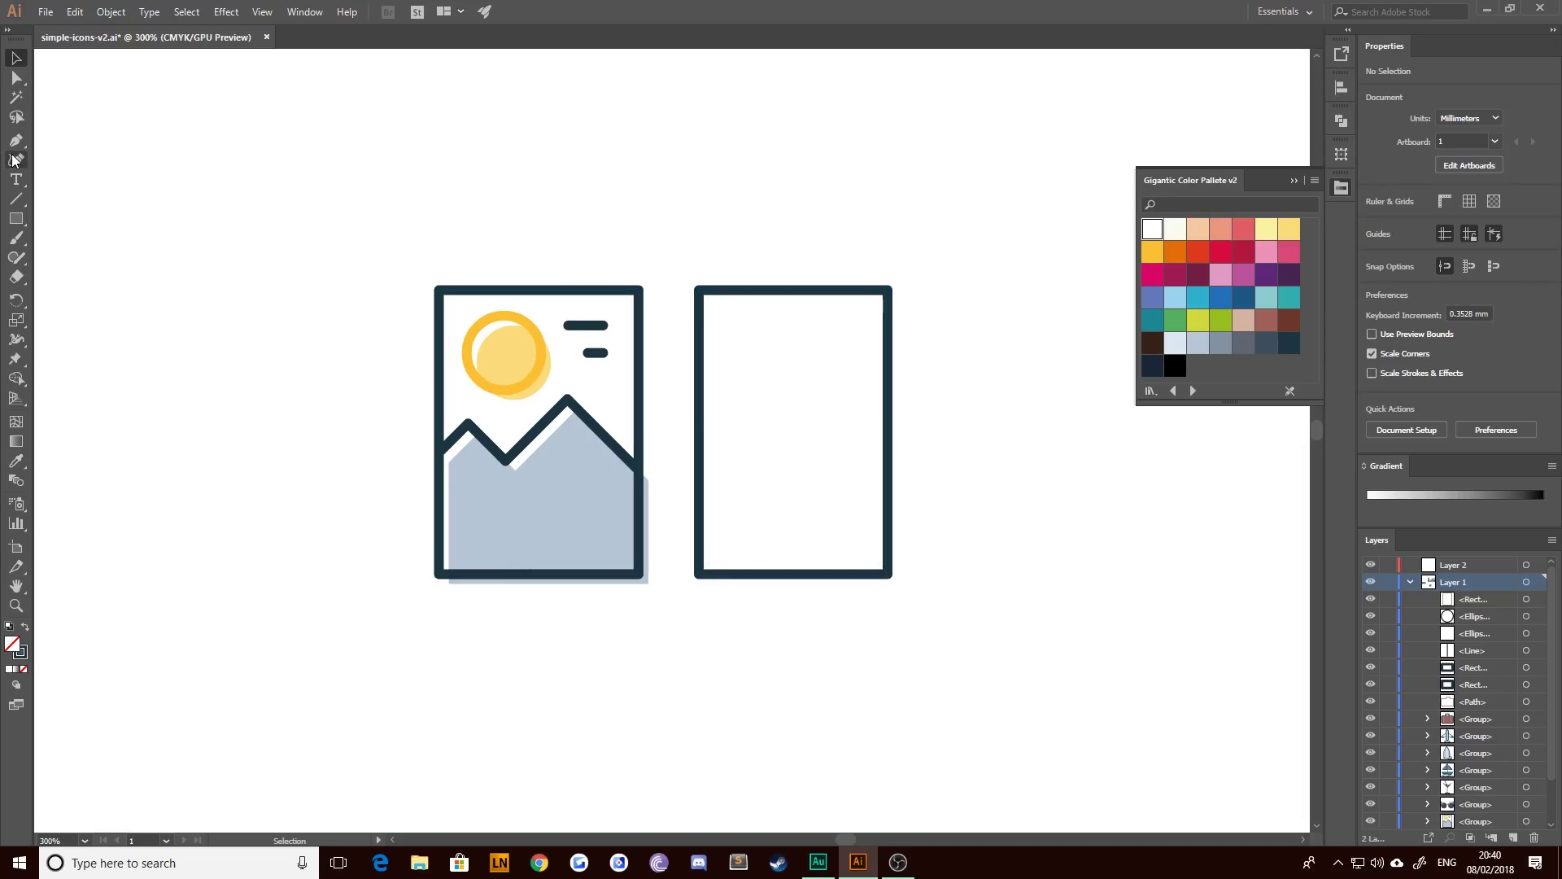
- Draw a two-peaked mountain line across the new rectangle with the Pen tool
{"action": "key", "text": "p"}
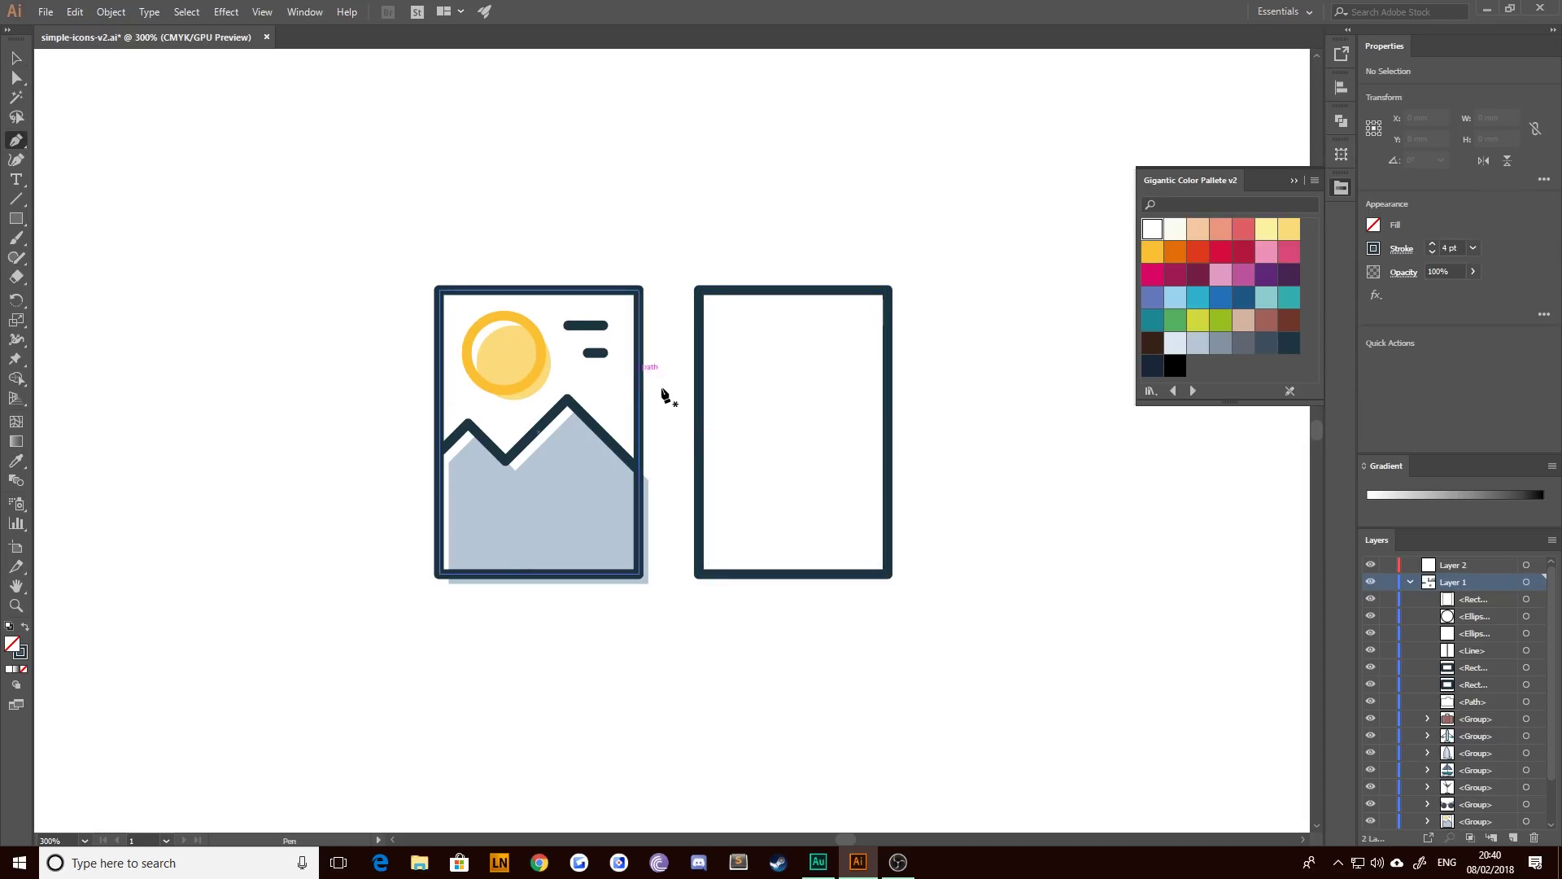
{"action": "left_click", "coordinate": [699, 469]}
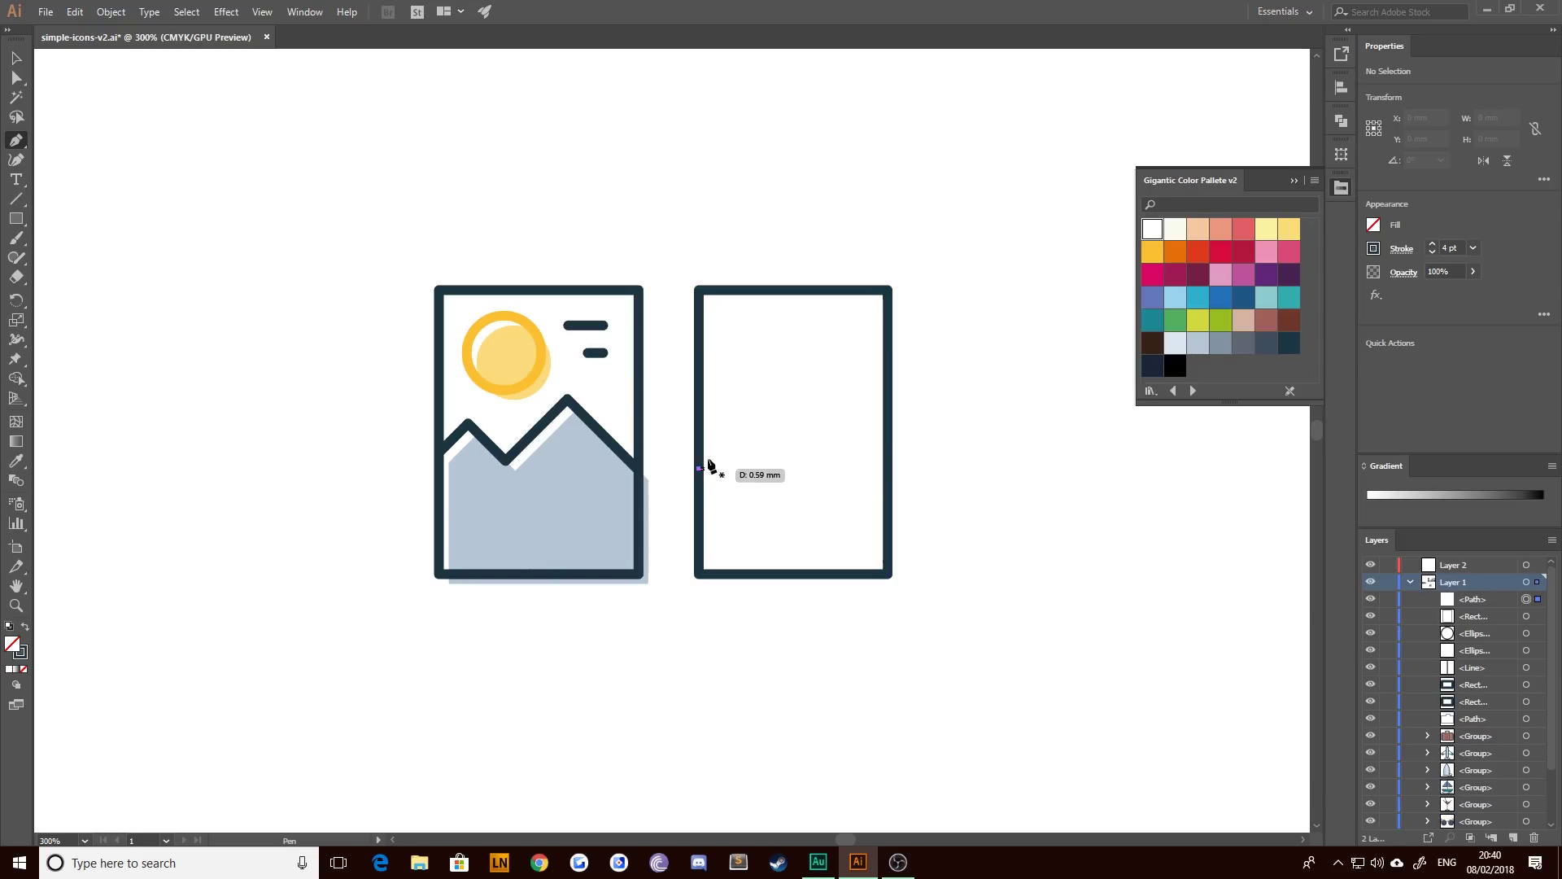
{"action": "left_click", "coordinate": [763, 403]}
{"action": "mouse_move", "coordinate": [764, 411]}
{"action": "left_mouse_down"}
{"action": "mouse_move", "coordinate": [736, 423]}
{"action": "mouse_move", "coordinate": [760, 414]}
{"action": "left_mouse_up"}
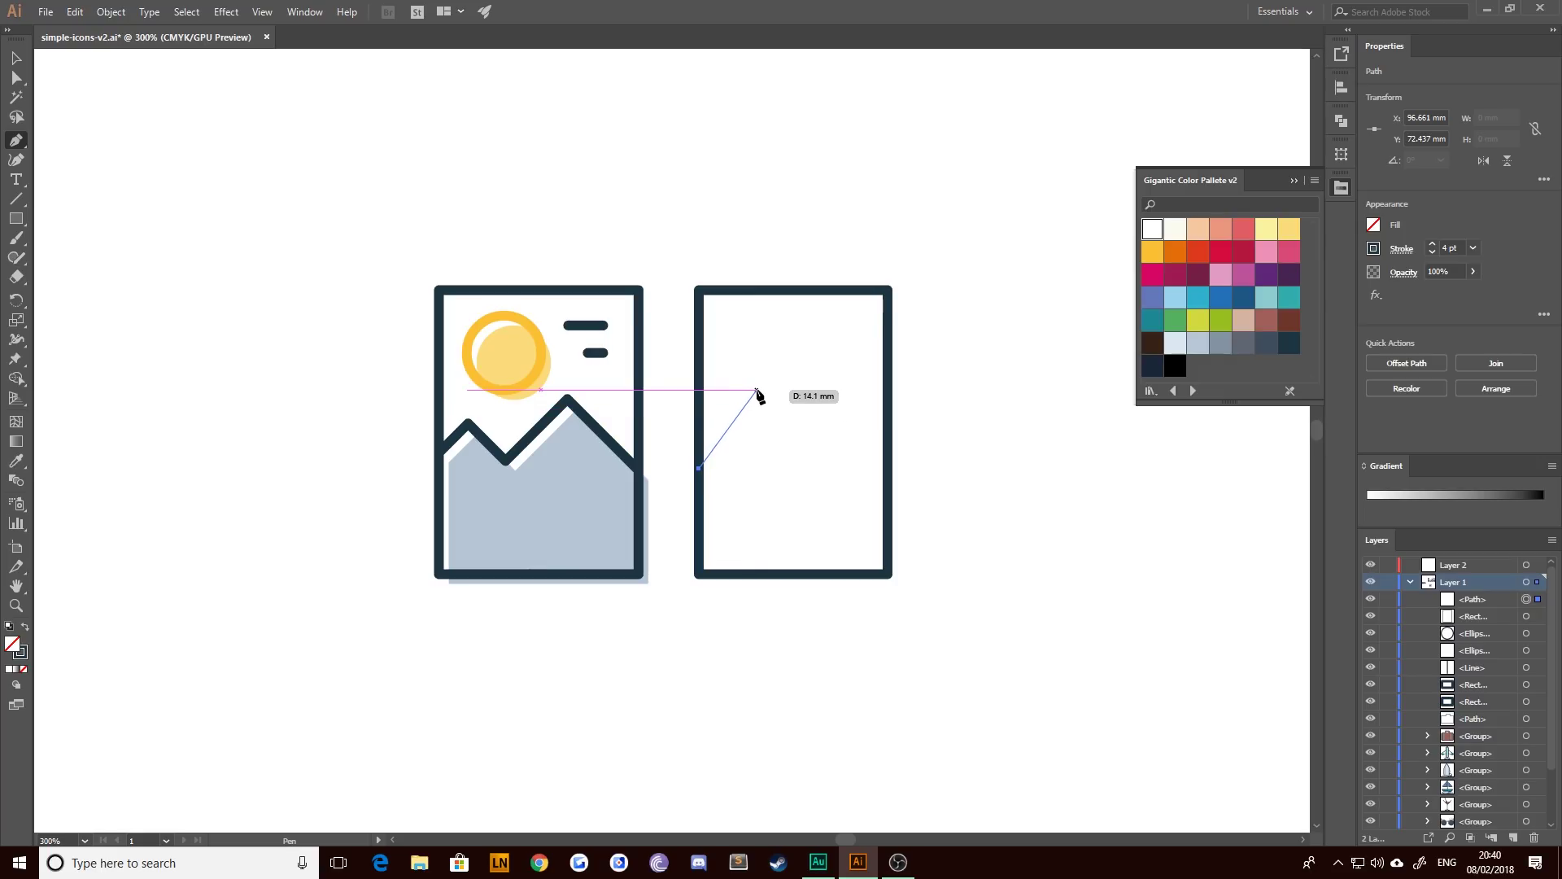
{"action": "left_click", "coordinate": [762, 394]}
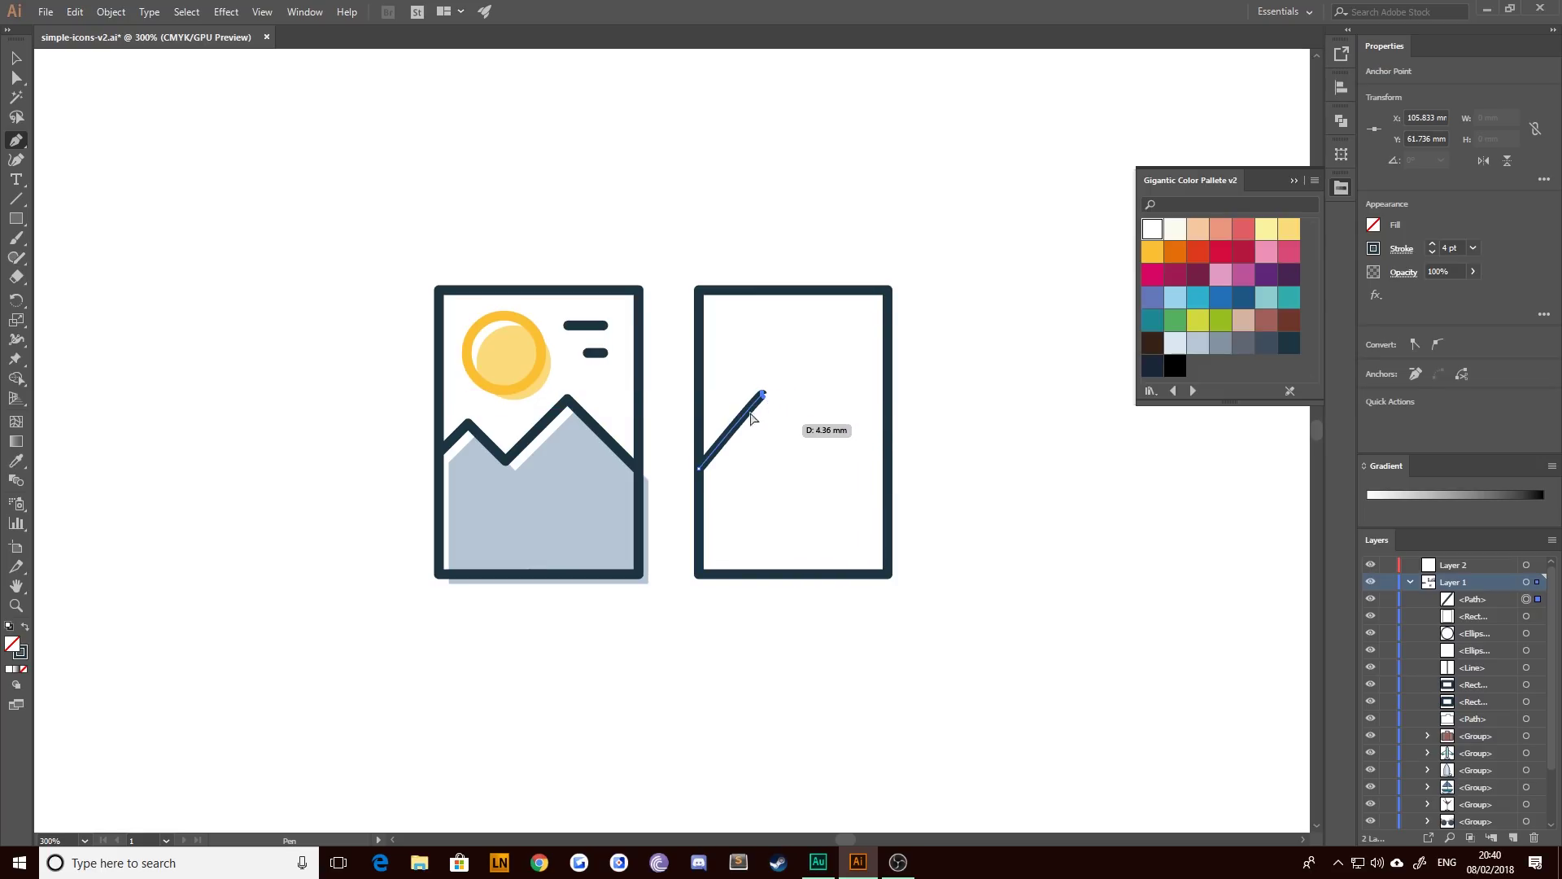
{"action": "key", "text": "ctrl+z"}
{"action": "left_click", "coordinate": [765, 391]}
{"action": "left_click", "coordinate": [811, 435]}
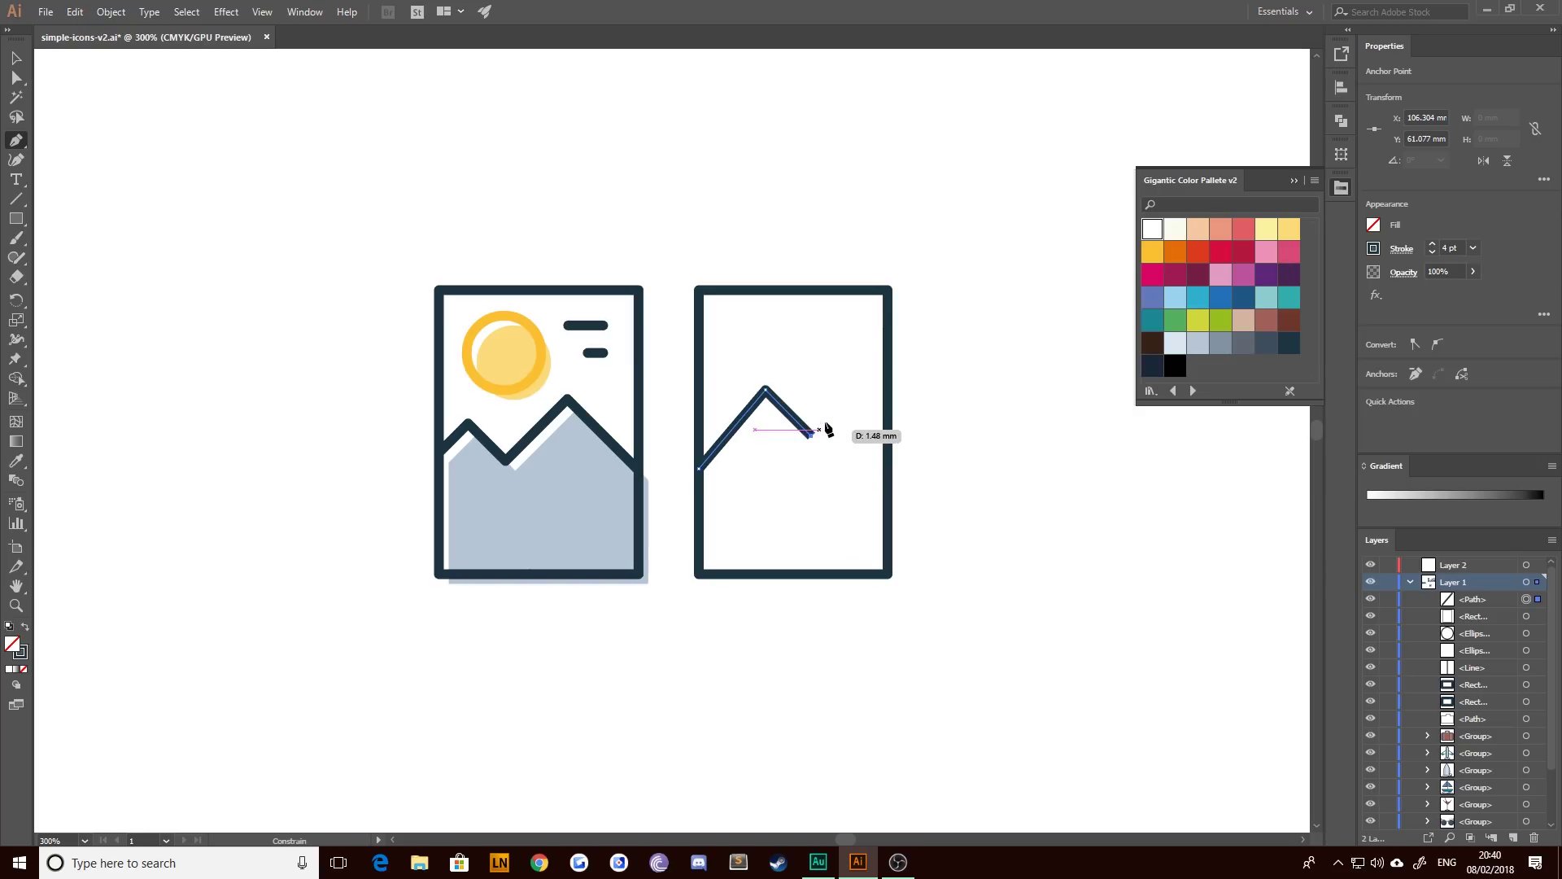
{"action": "left_click", "coordinate": [839, 407]}
{"action": "left_click", "coordinate": [885, 453]}
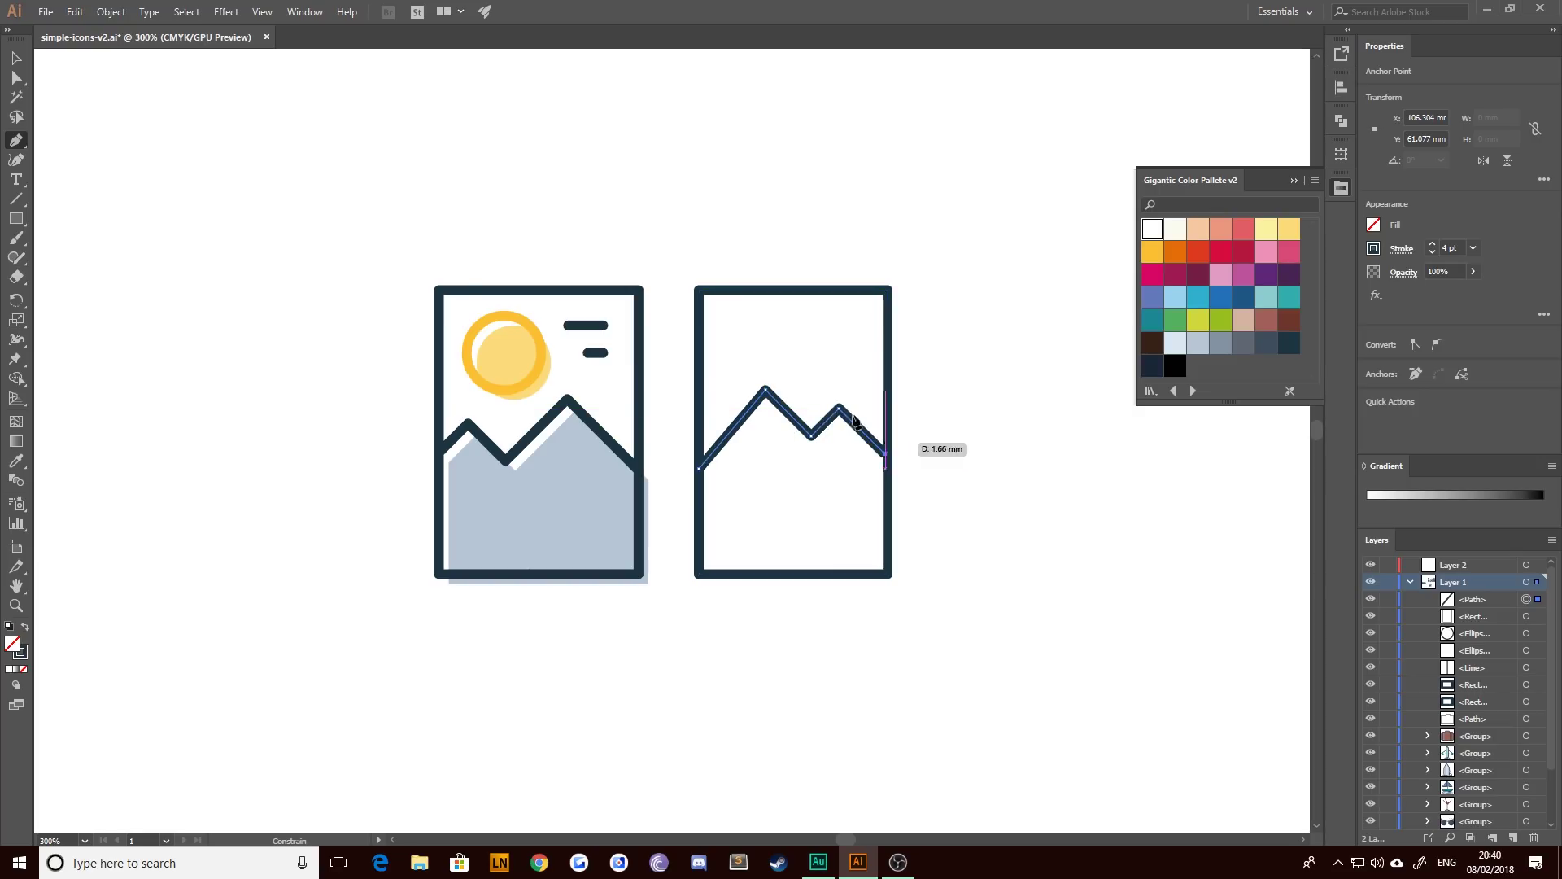
- Select only the new mountain line
{"action": "key", "text": "v"}
{"action": "left_click", "coordinate": [248, 352]}
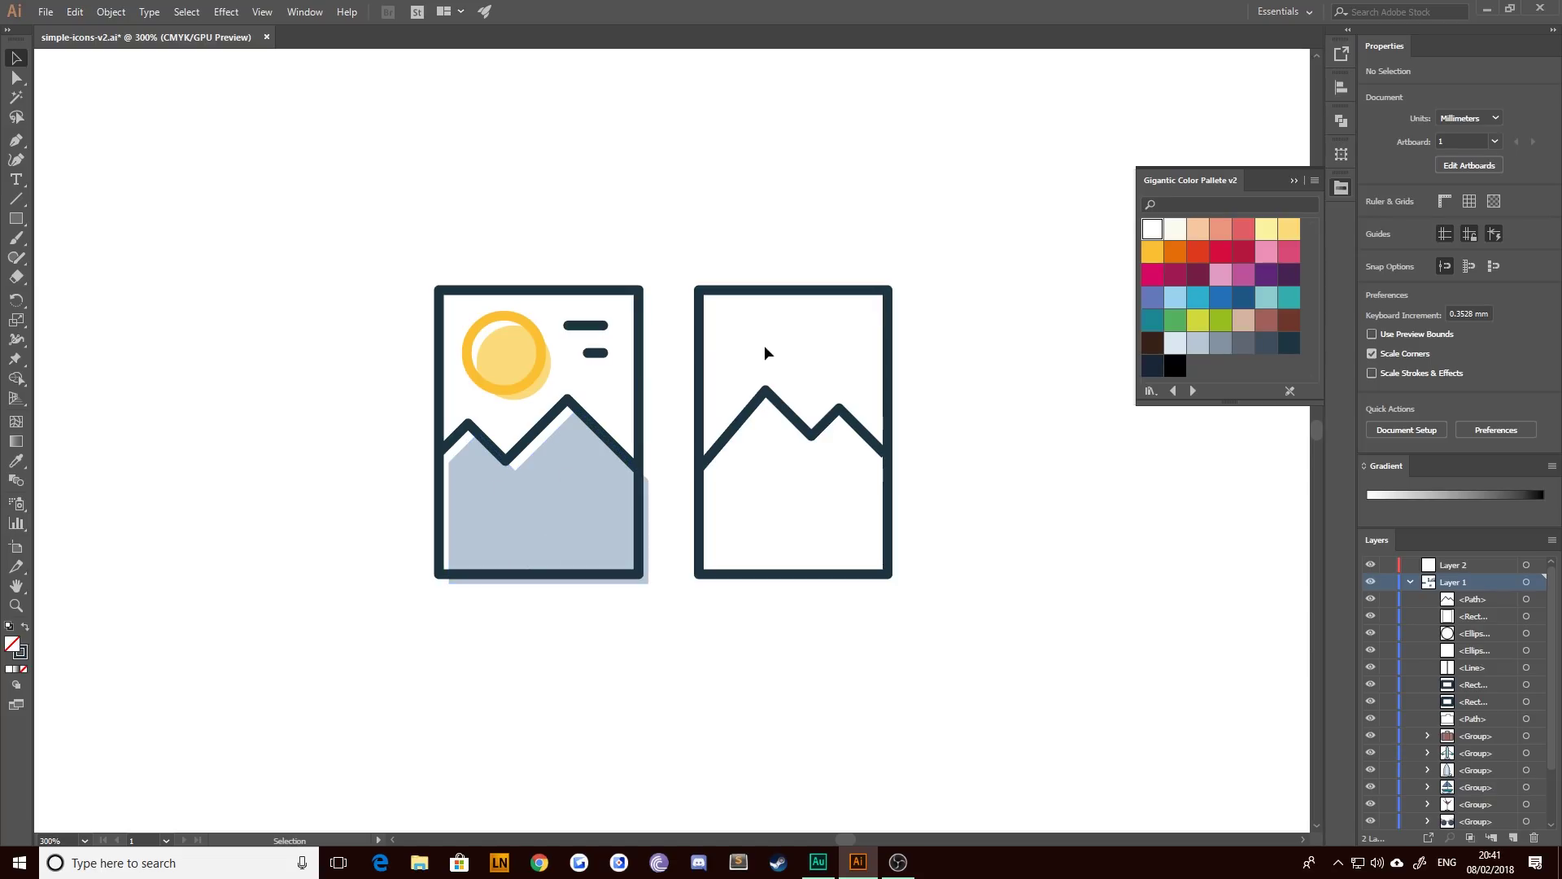
{"action": "left_click_drag", "start_coordinate": [764, 347], "coordinate": [831, 482]}
{"action": "left_click", "coordinate": [683, 379]}
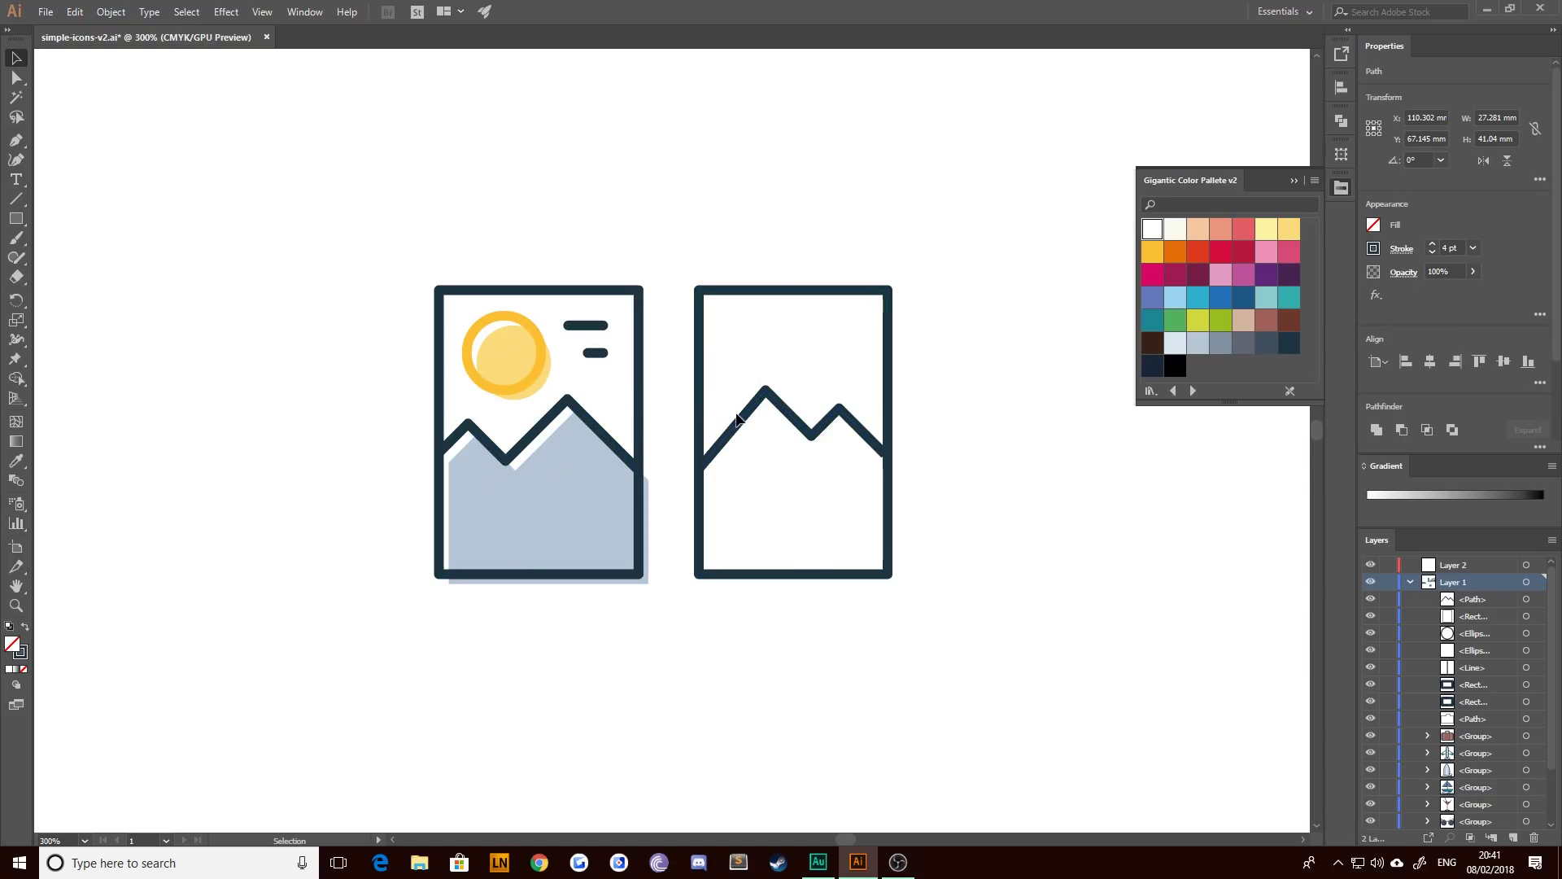
{"action": "left_click", "coordinate": [743, 419]}
- Replace the old line with a closed zigzag mountain shape spanning the frame's bottom corners
{"action": "key", "text": "Delete"}
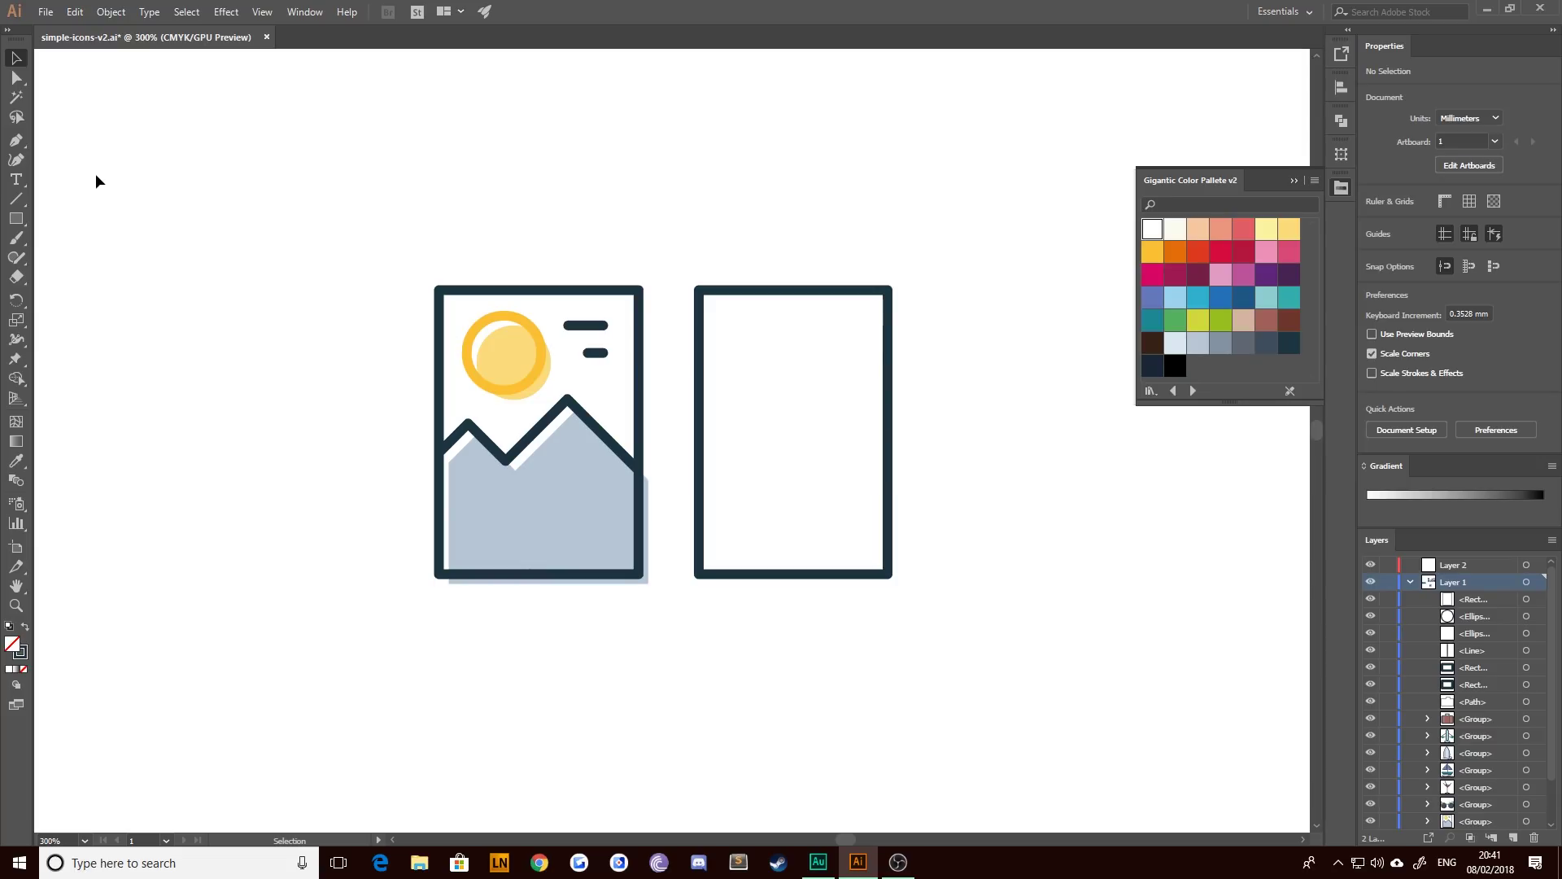
{"action": "left_click", "coordinate": [17, 141]}
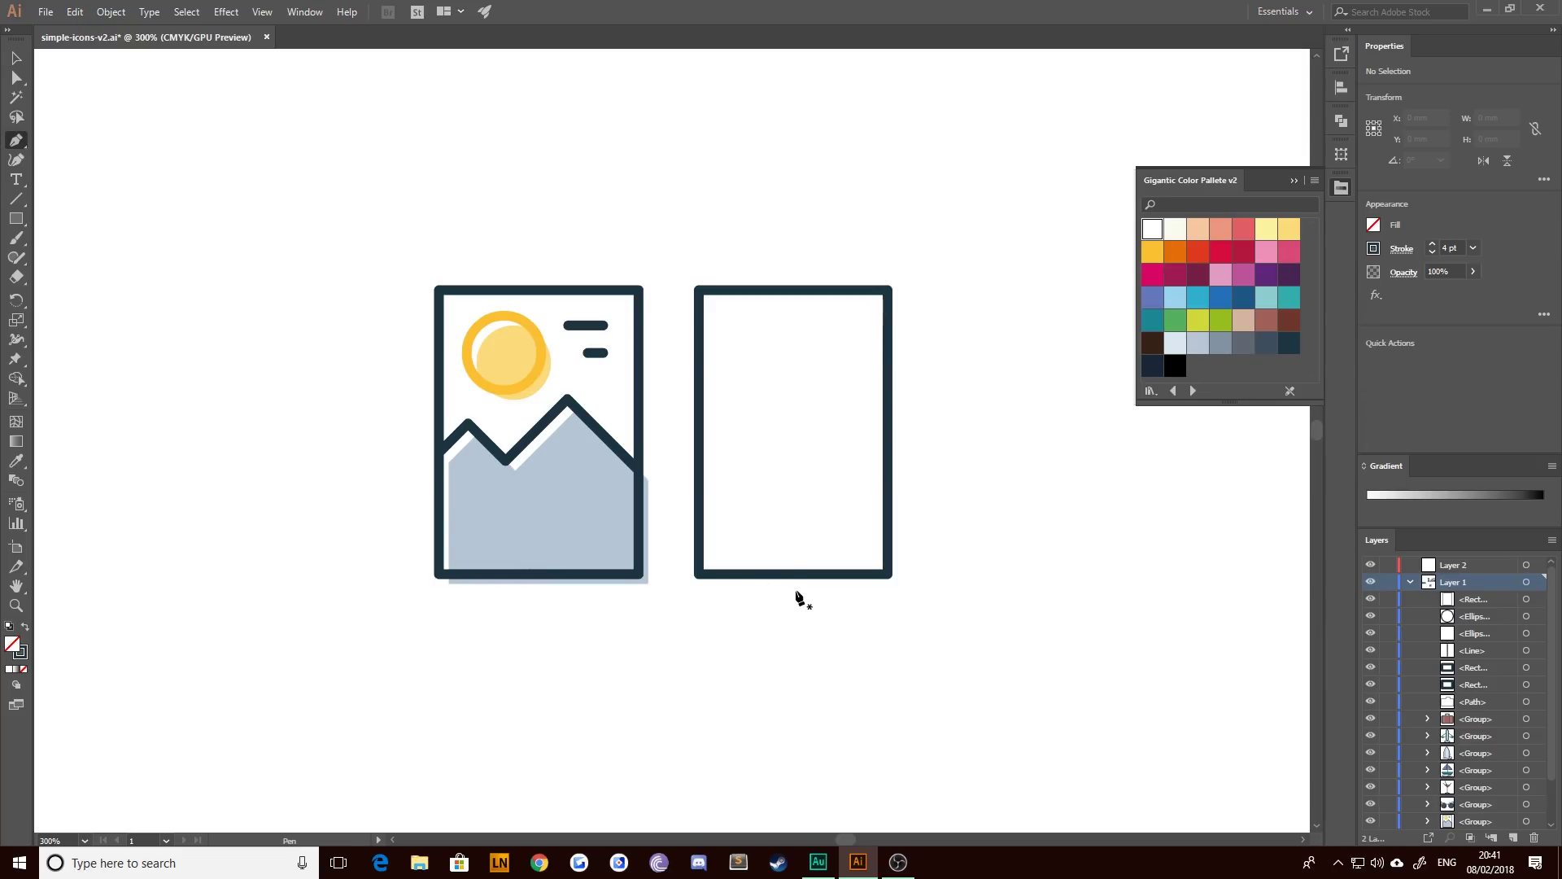
{"action": "left_click", "coordinate": [701, 574]}
{"action": "left_click", "coordinate": [888, 574]}
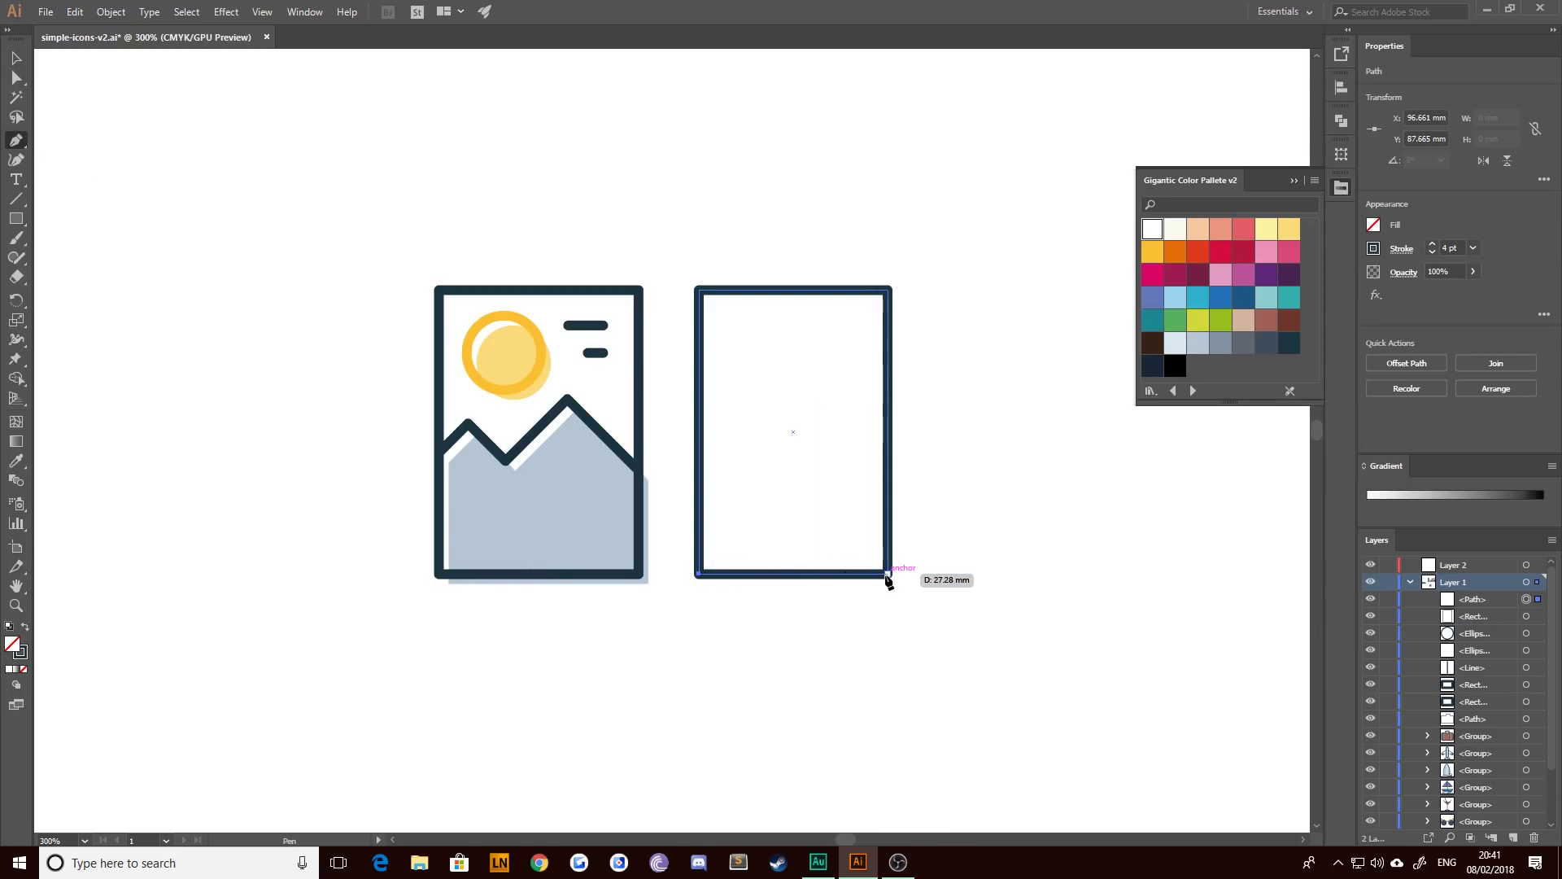
{"action": "left_click", "coordinate": [887, 448]}
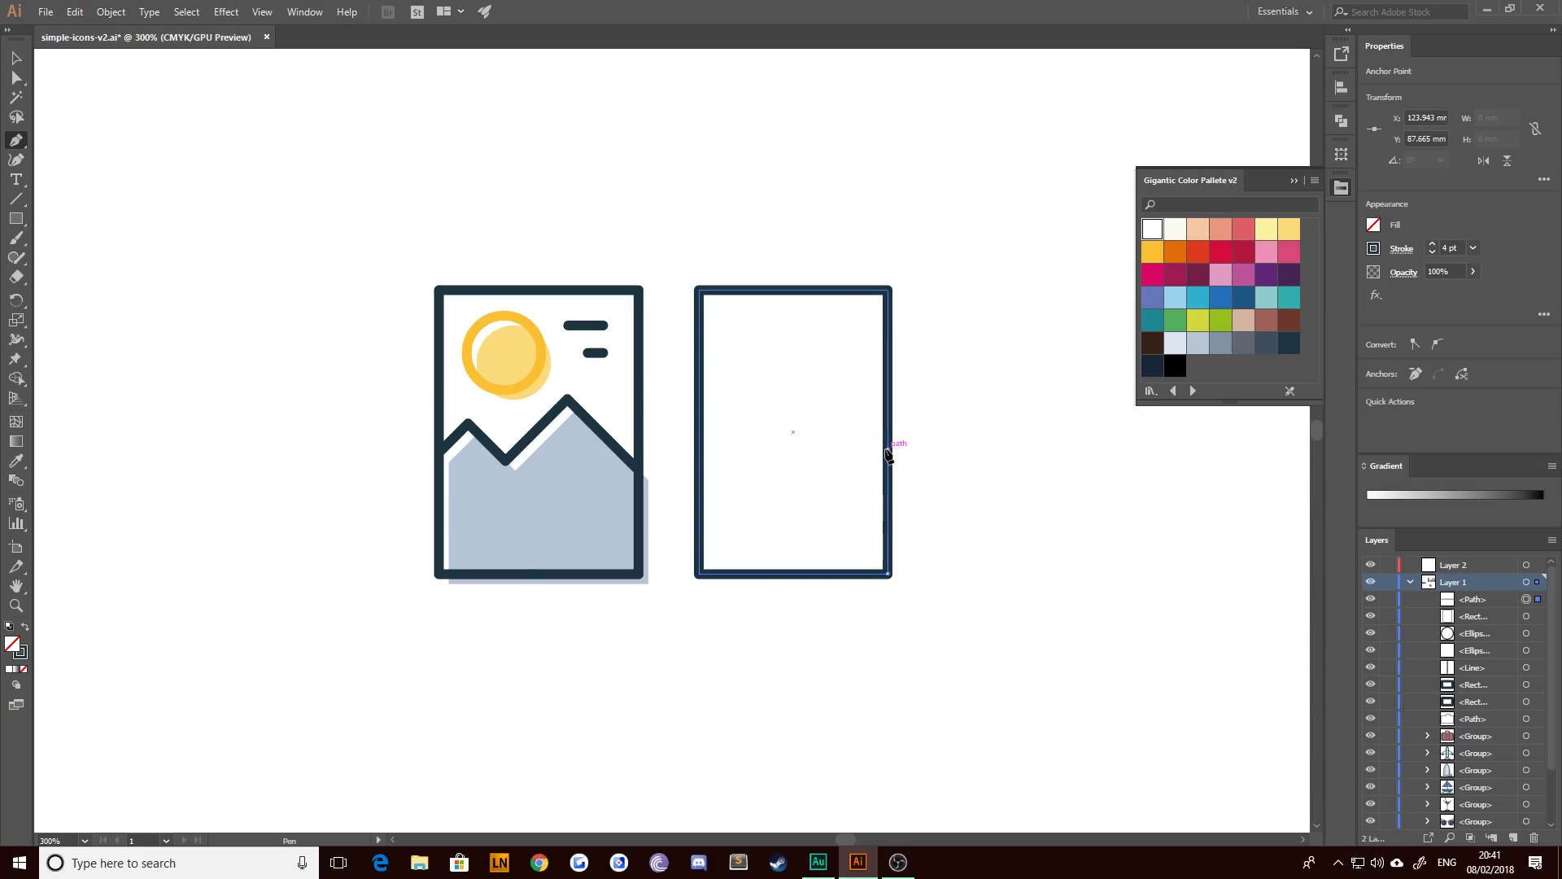
{"action": "left_click", "coordinate": [850, 410]}
{"action": "left_click", "coordinate": [811, 446]}
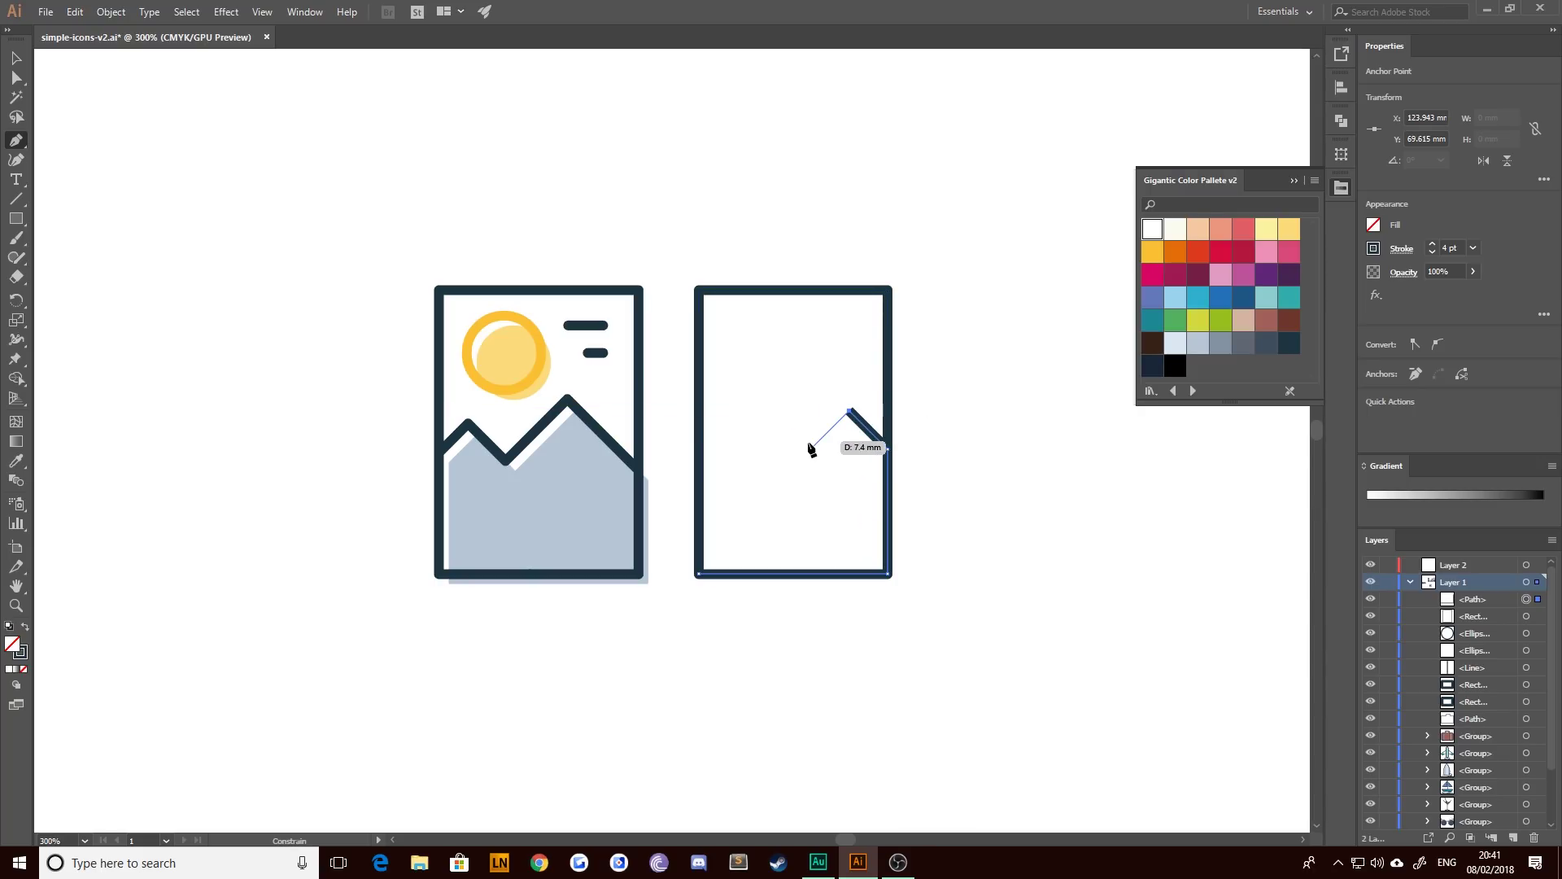
{"action": "left_click", "coordinate": [745, 380]}
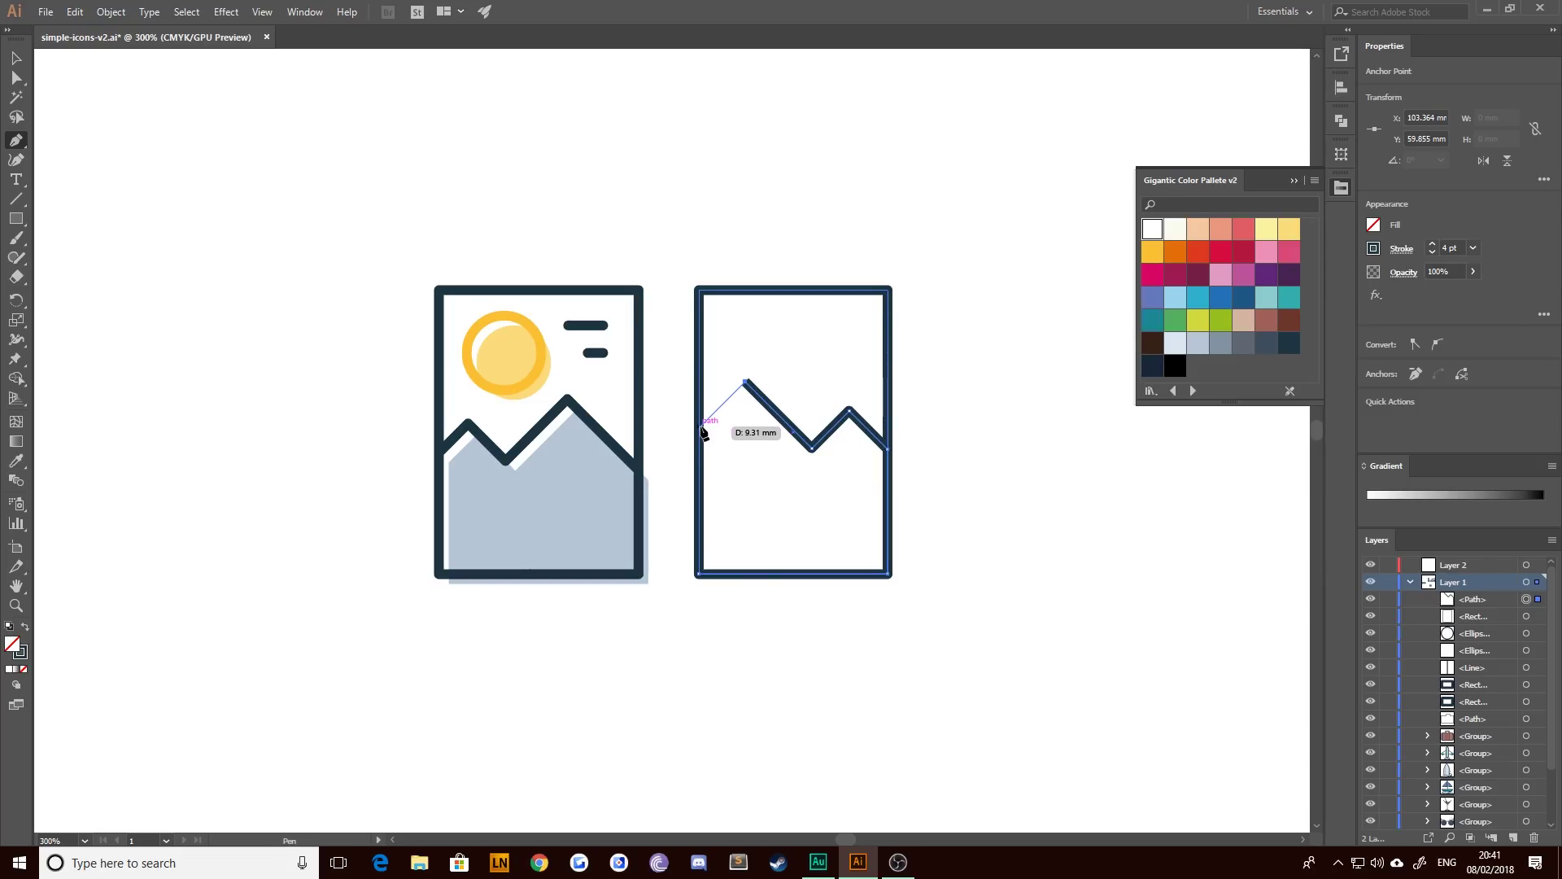
{"action": "left_click", "coordinate": [700, 427]}
{"action": "left_click", "coordinate": [700, 573]}
{"action": "left_click", "coordinate": [886, 574]}
{"action": "left_click", "coordinate": [887, 449]}
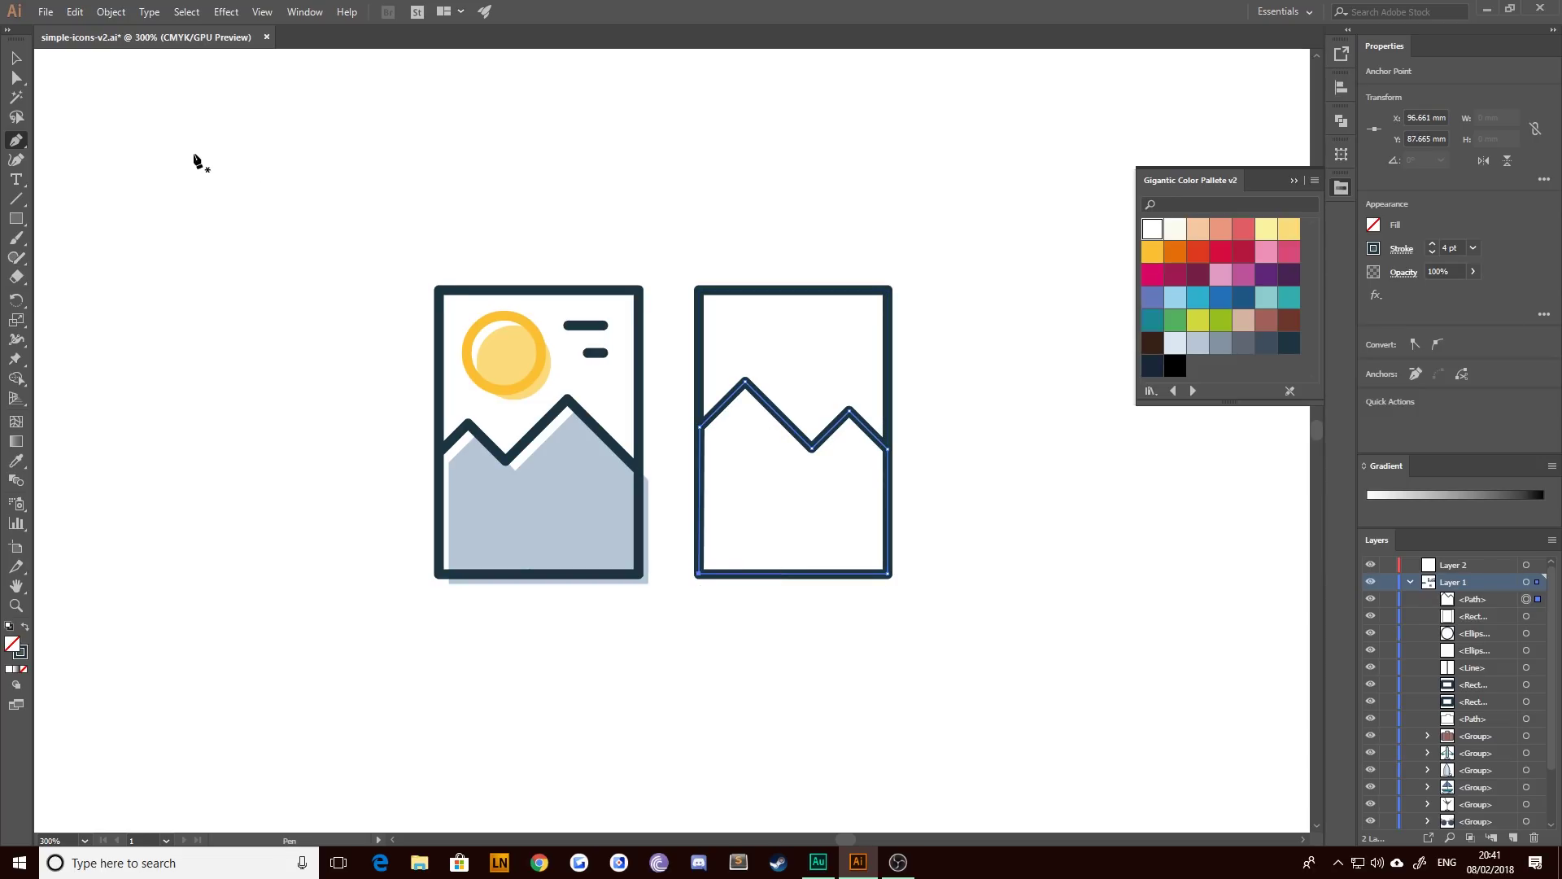
{"action": "left_click", "coordinate": [16, 58]}
{"action": "left_click", "coordinate": [784, 382]}
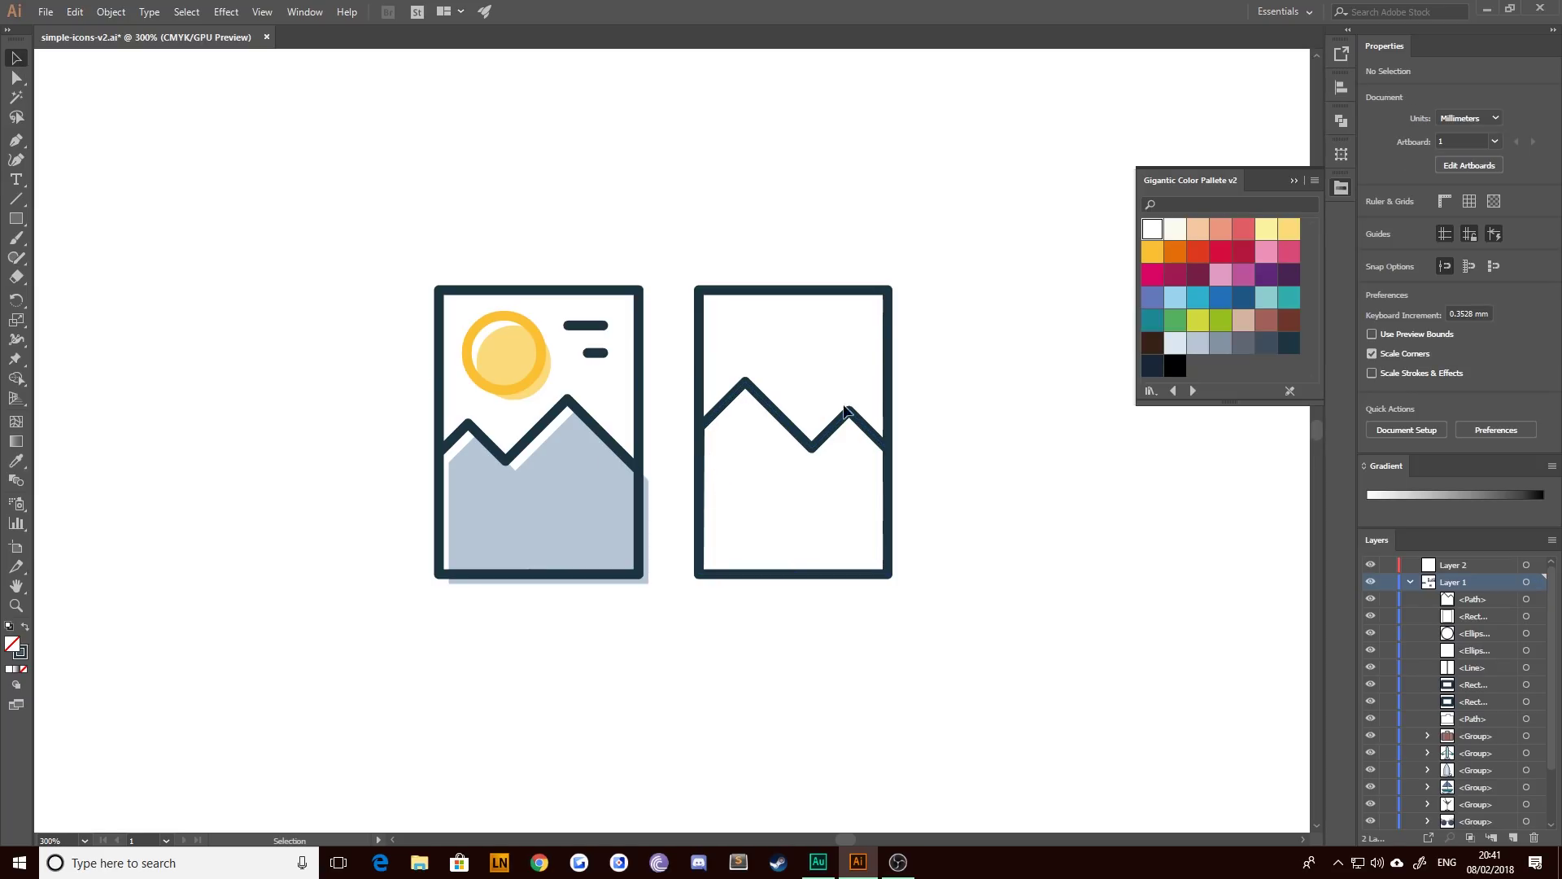
- Drag the mountain's left corner point exactly onto the frame edge, then zoom back out
{"action": "left_click_drag", "start_coordinate": [784, 409], "coordinate": [1004, 409]}
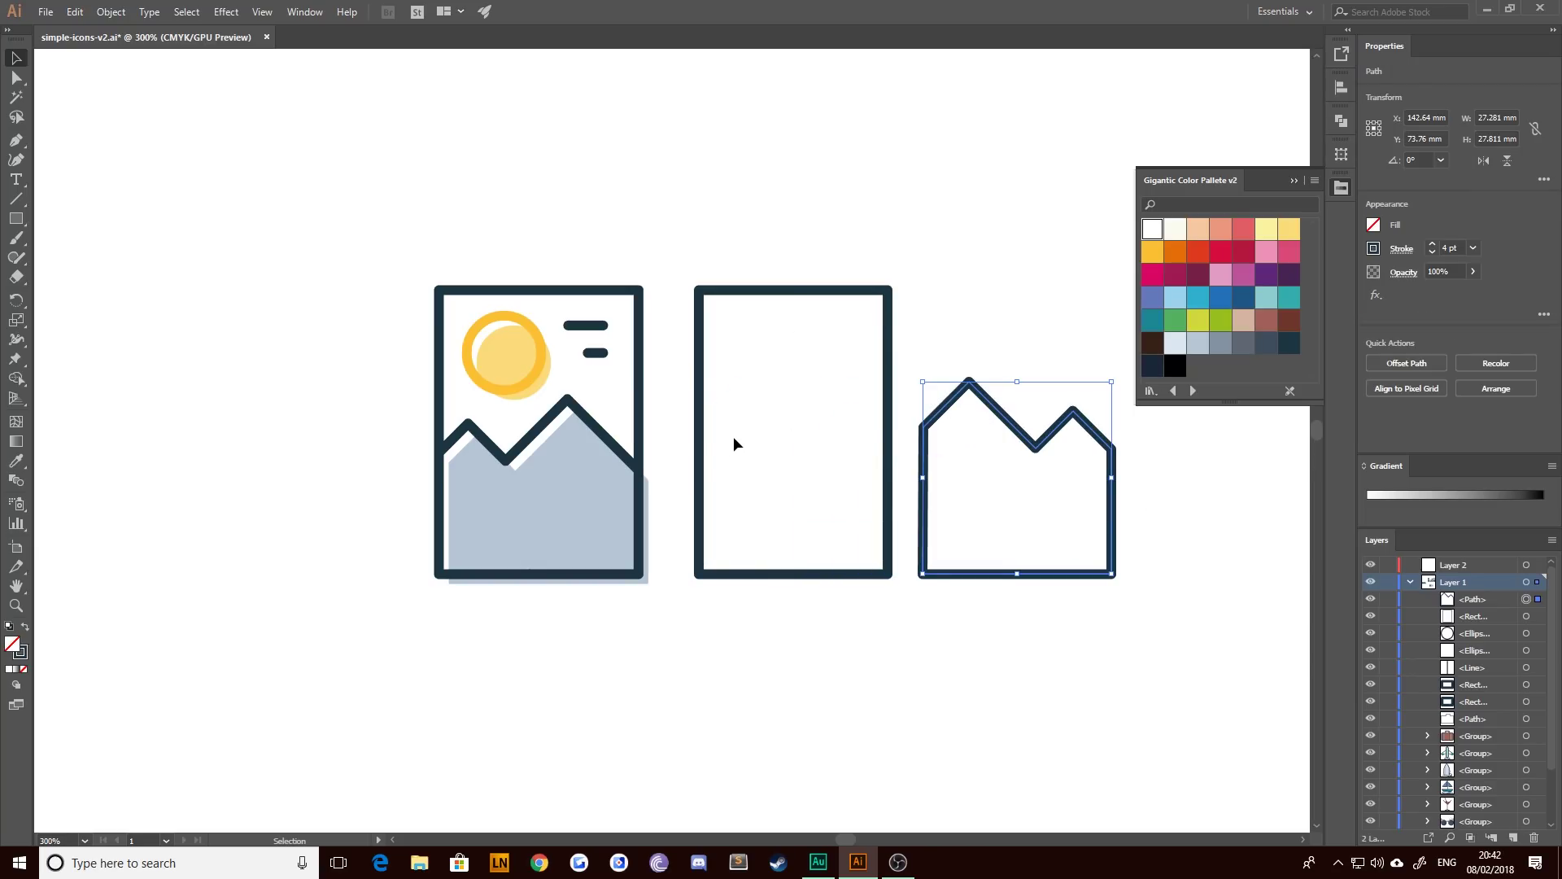
{"action": "key", "text": "ctrl+z"}
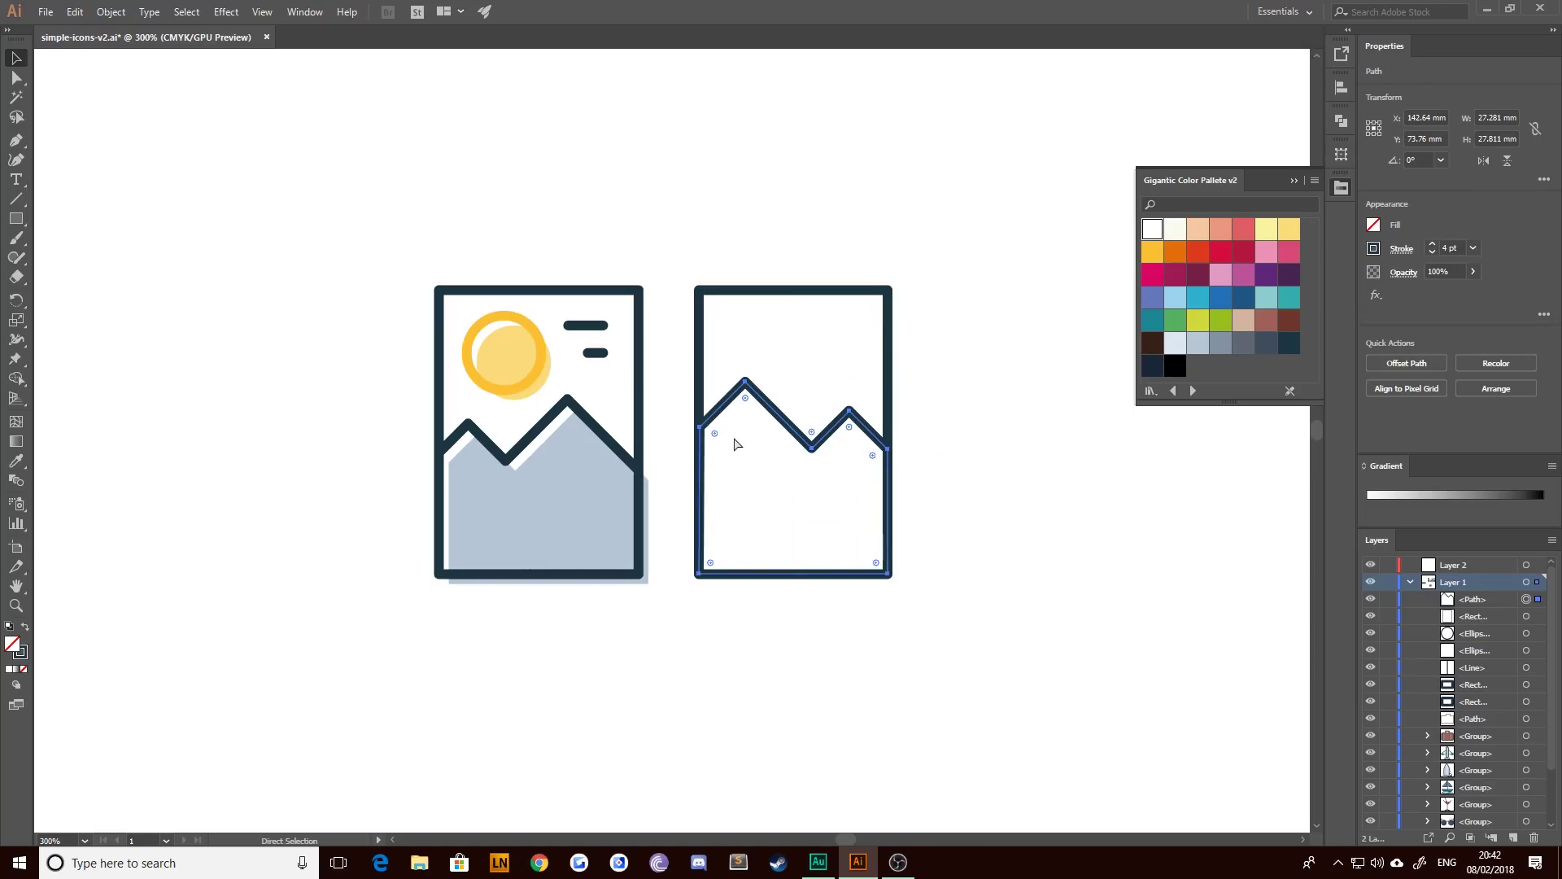
{"action": "scroll", "coordinate": [675, 431], "scroll_direction": "up", "scroll_amount": 3}
{"action": "scroll", "coordinate": [675, 435], "scroll_direction": "up", "scroll_amount": 5}
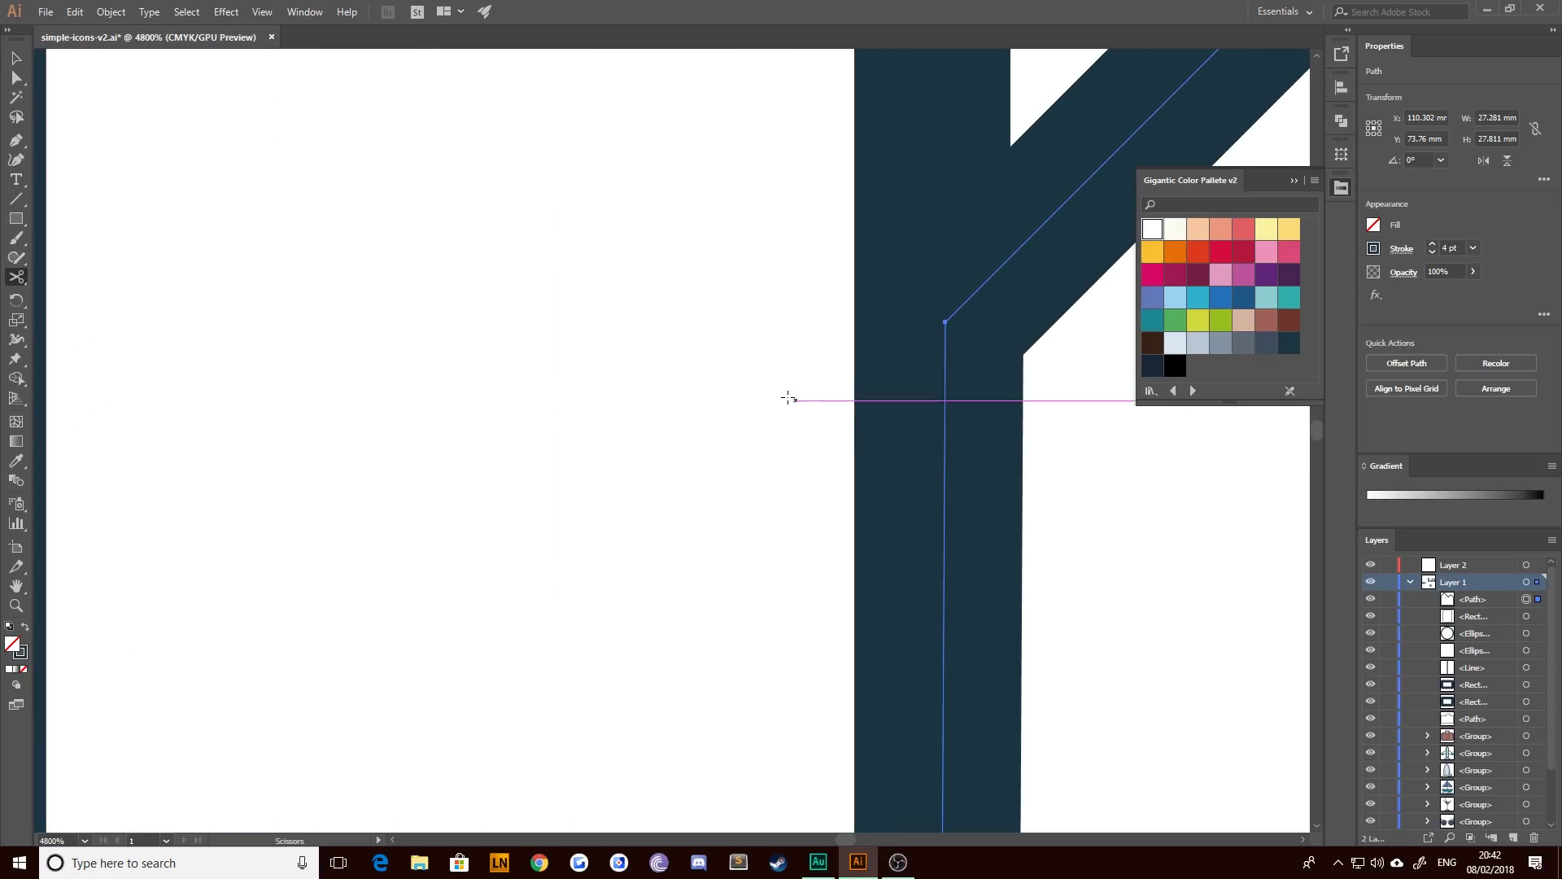
{"action": "left_click_drag", "start_coordinate": [788, 398], "coordinate": [611, 473]}
{"action": "key", "text": "a"}
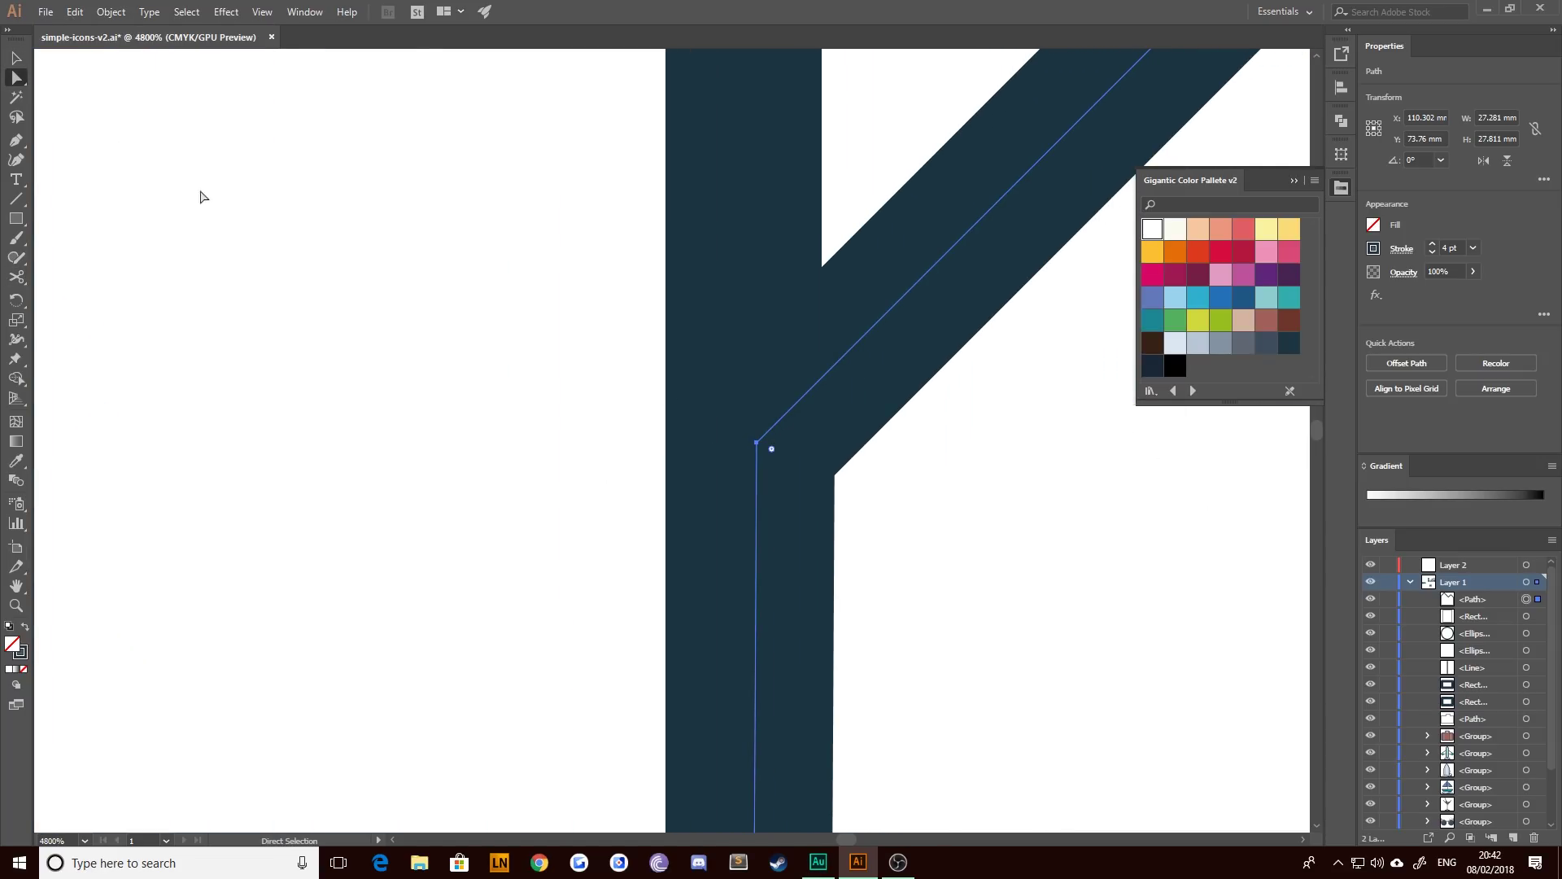
{"action": "left_click_drag", "start_coordinate": [762, 446], "coordinate": [742, 446]}
{"action": "scroll", "coordinate": [586, 468], "scroll_direction": "down", "scroll_amount": 7}
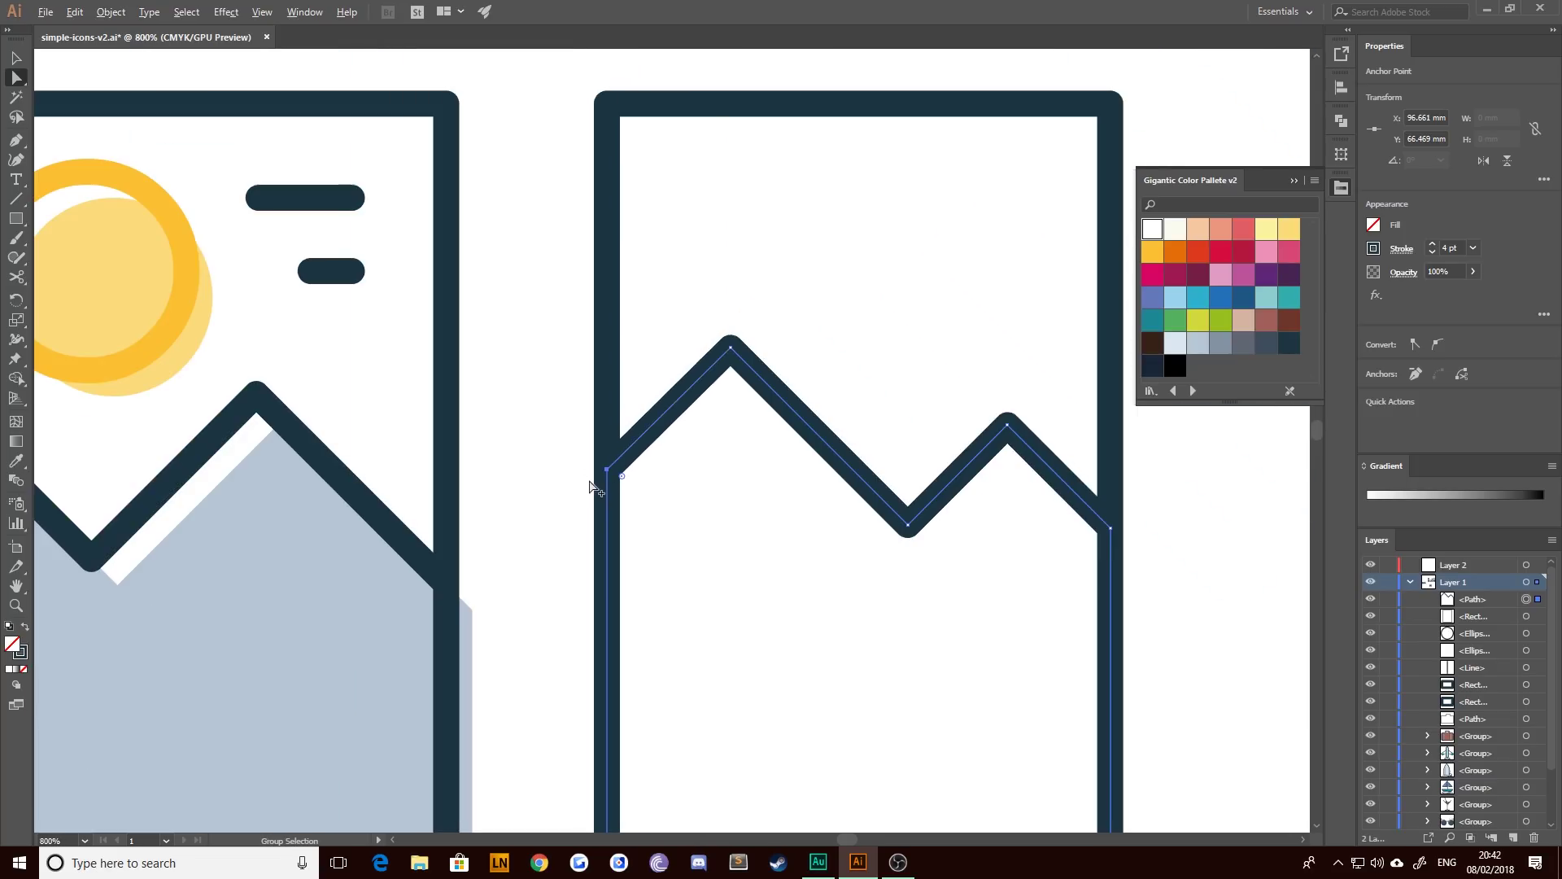
{"action": "key", "text": "ctrl+shift+a"}
- Draw a small circle in the frame's upper left for the sun
{"action": "left_click_drag", "start_coordinate": [823, 642], "coordinate": [920, 547]}
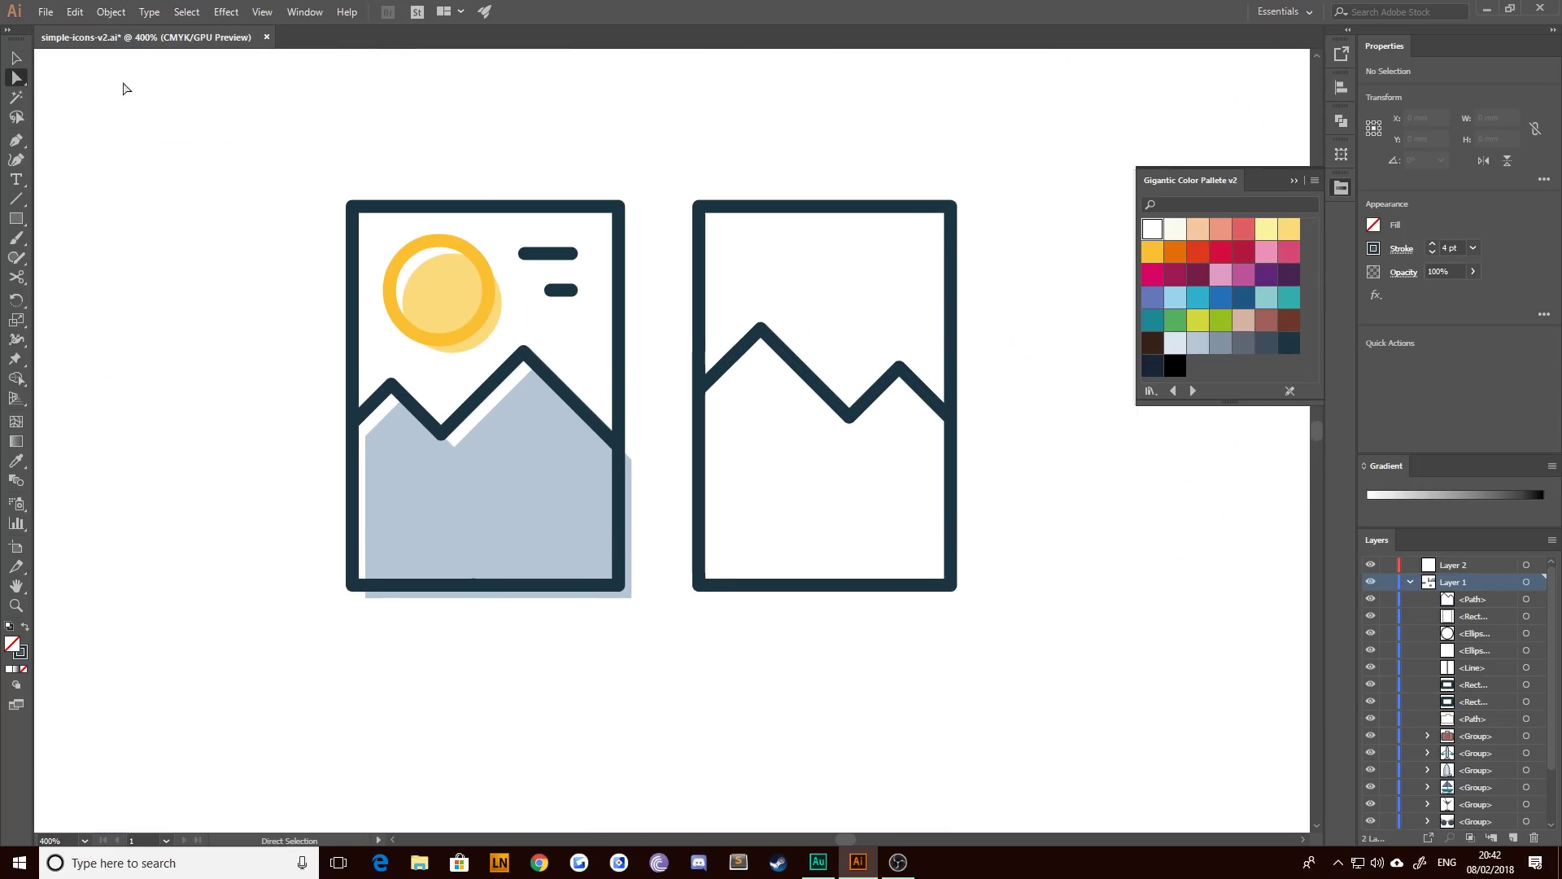
{"action": "left_click_drag", "start_coordinate": [16, 218], "coordinate": [63, 266]}
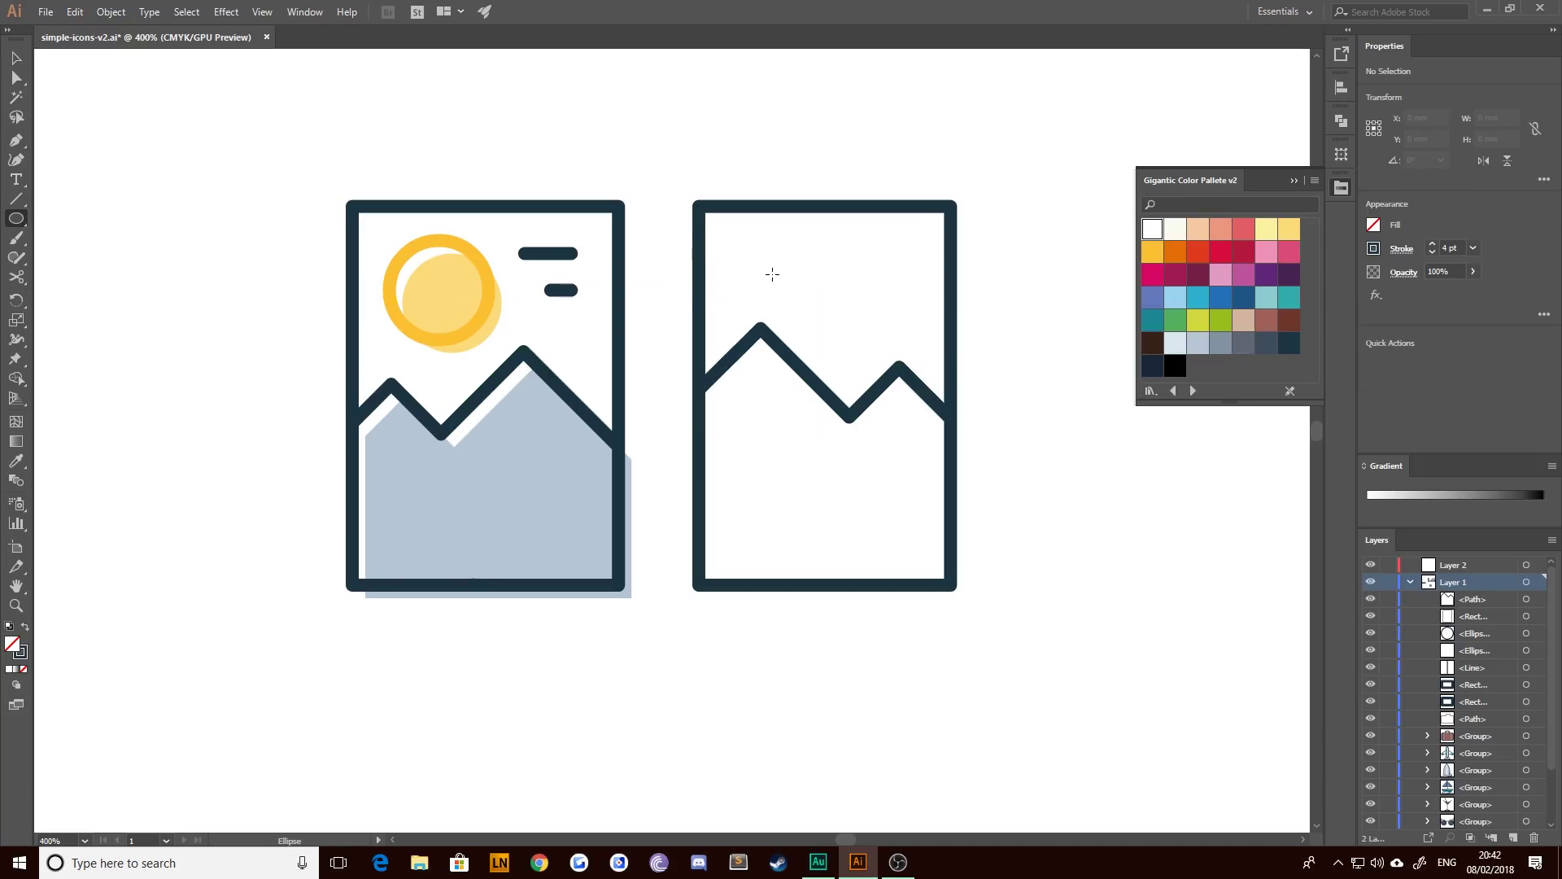
{"action": "left_click_drag", "start_coordinate": [772, 274], "coordinate": [806, 308]}
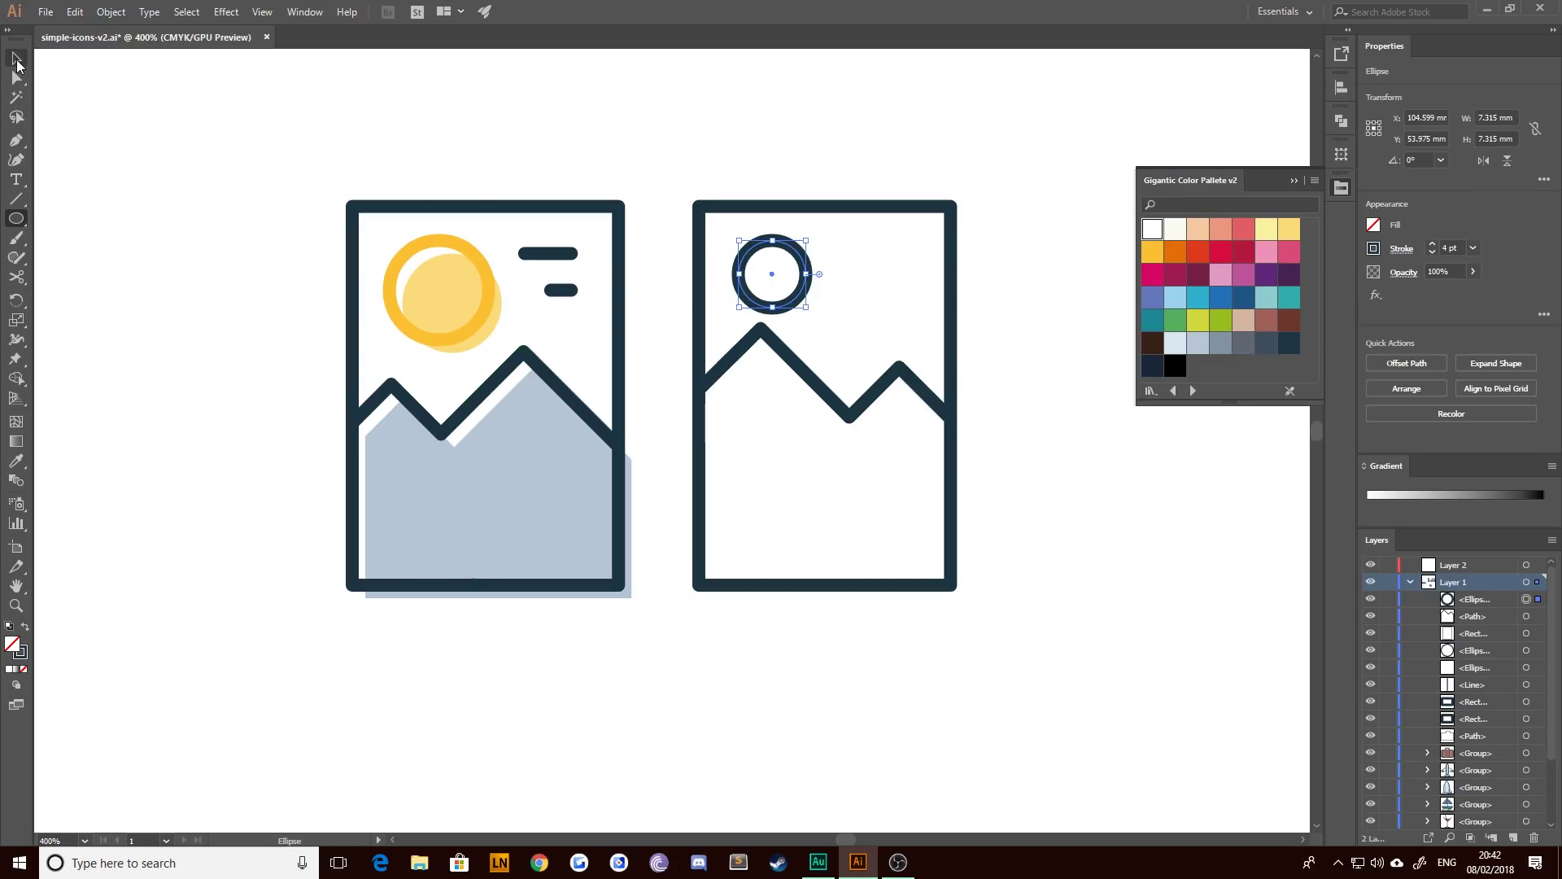
{"action": "left_click", "coordinate": [17, 63]}
- Select all five ridge points and shift them down together
{"action": "left_click", "coordinate": [789, 358]}
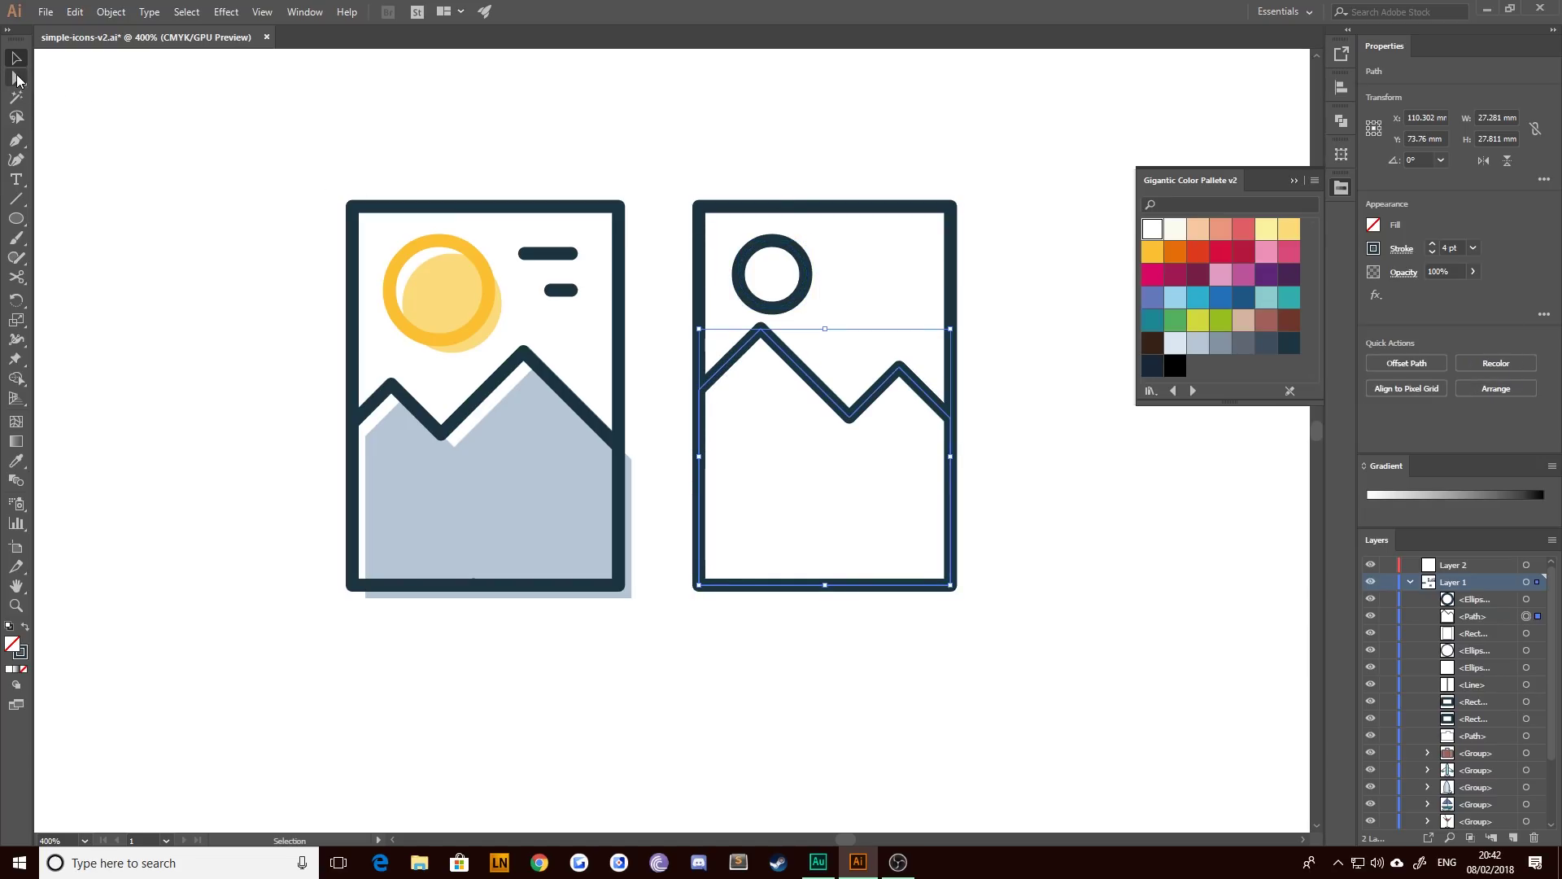
{"action": "left_click", "coordinate": [17, 78]}
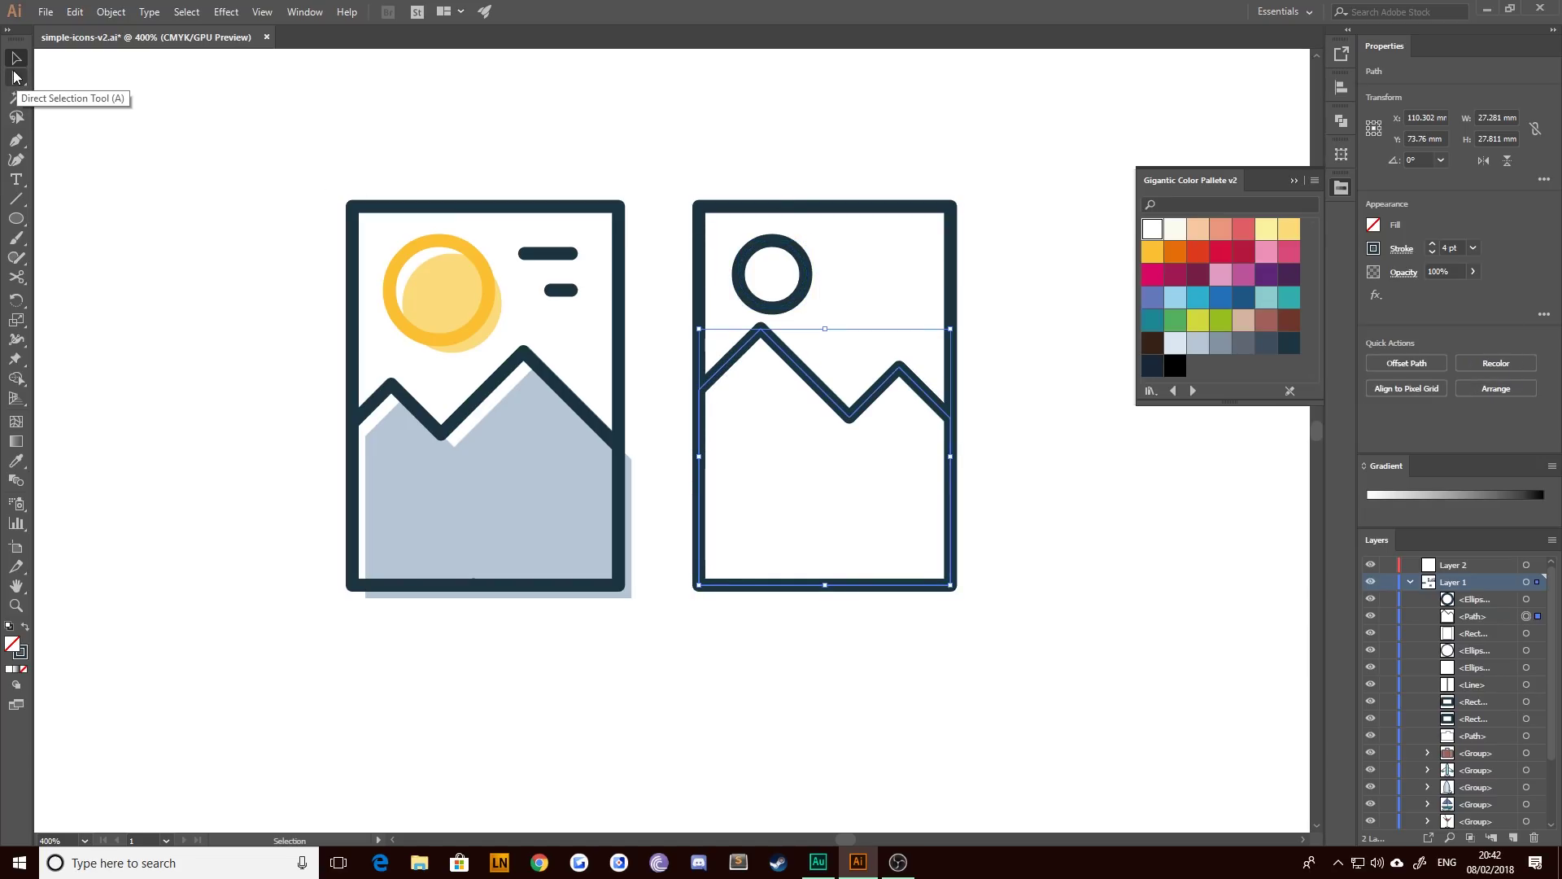
{"action": "left_click", "coordinate": [711, 391]}
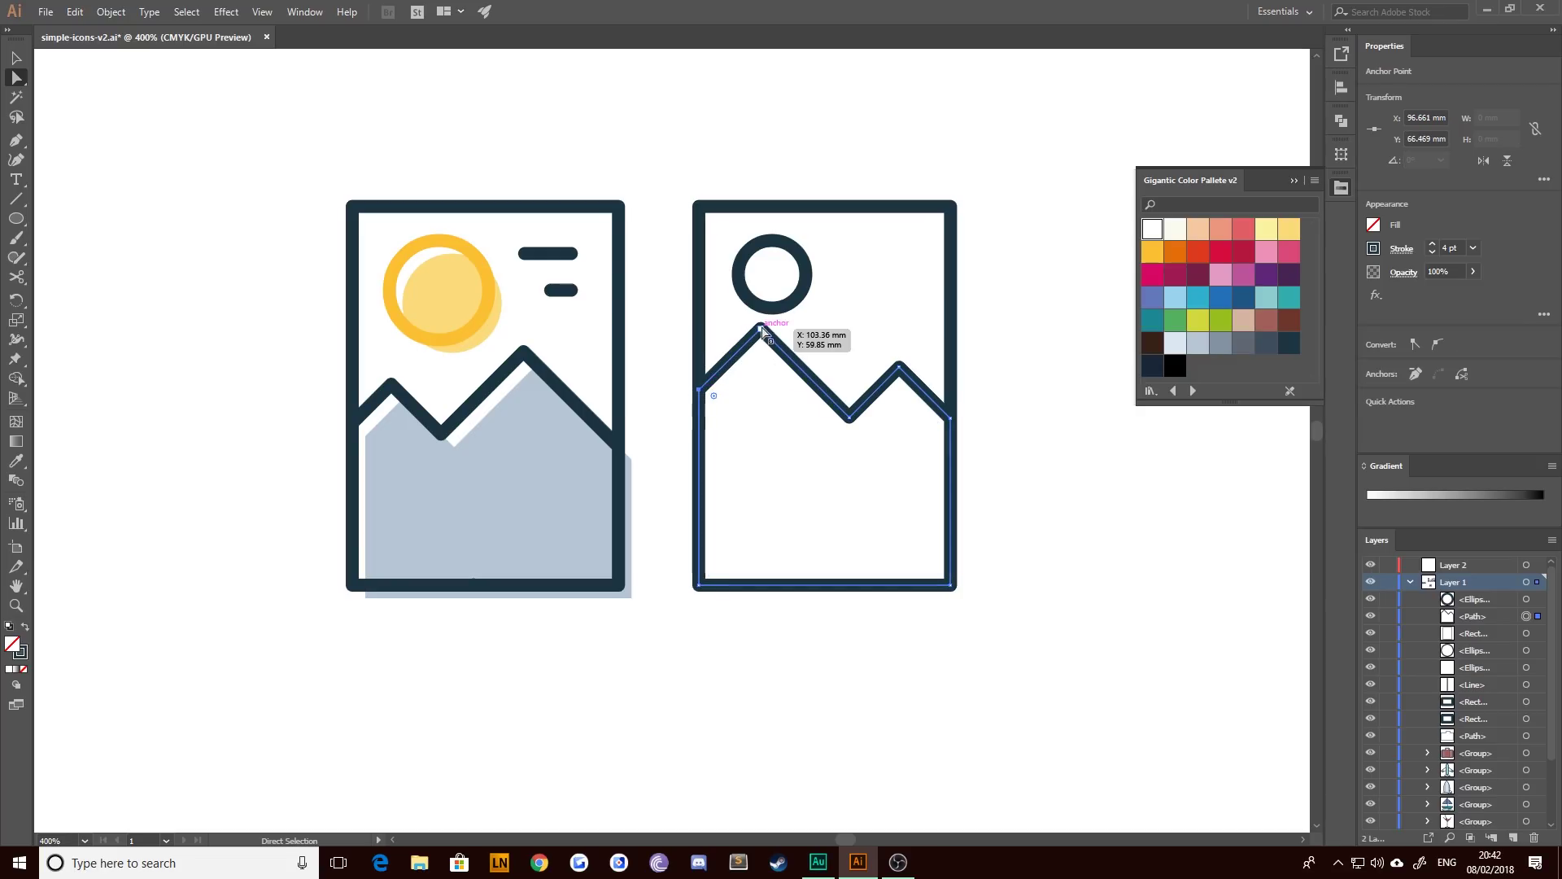
{"action": "left_click", "coordinate": [761, 327], "text": "shift"}
{"action": "left_click", "coordinate": [849, 419], "text": "shift"}
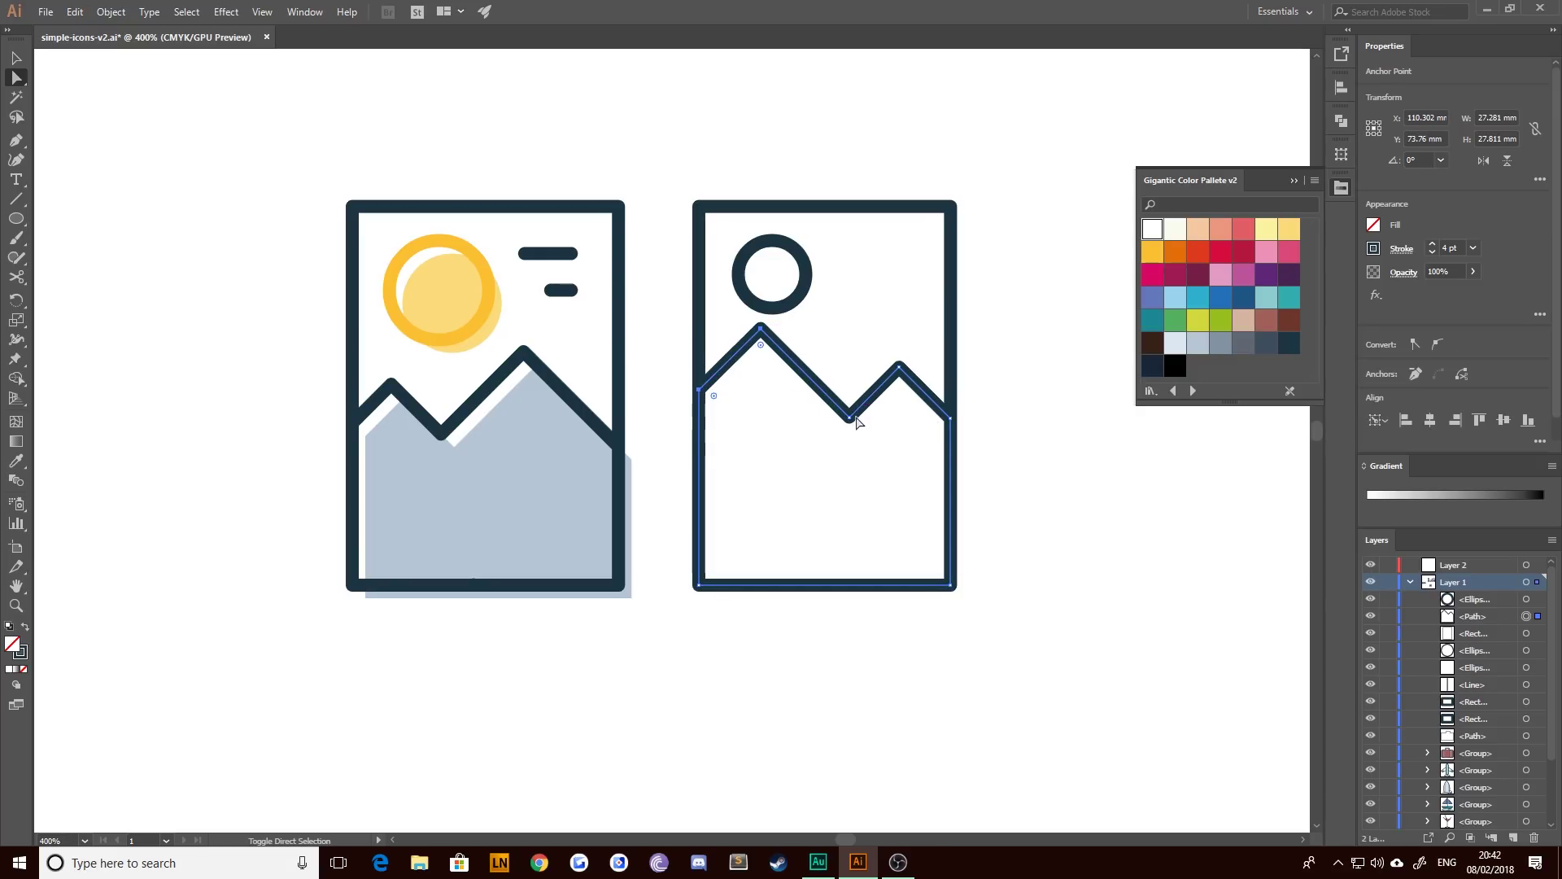
{"action": "left_click", "coordinate": [899, 365], "text": "shift"}
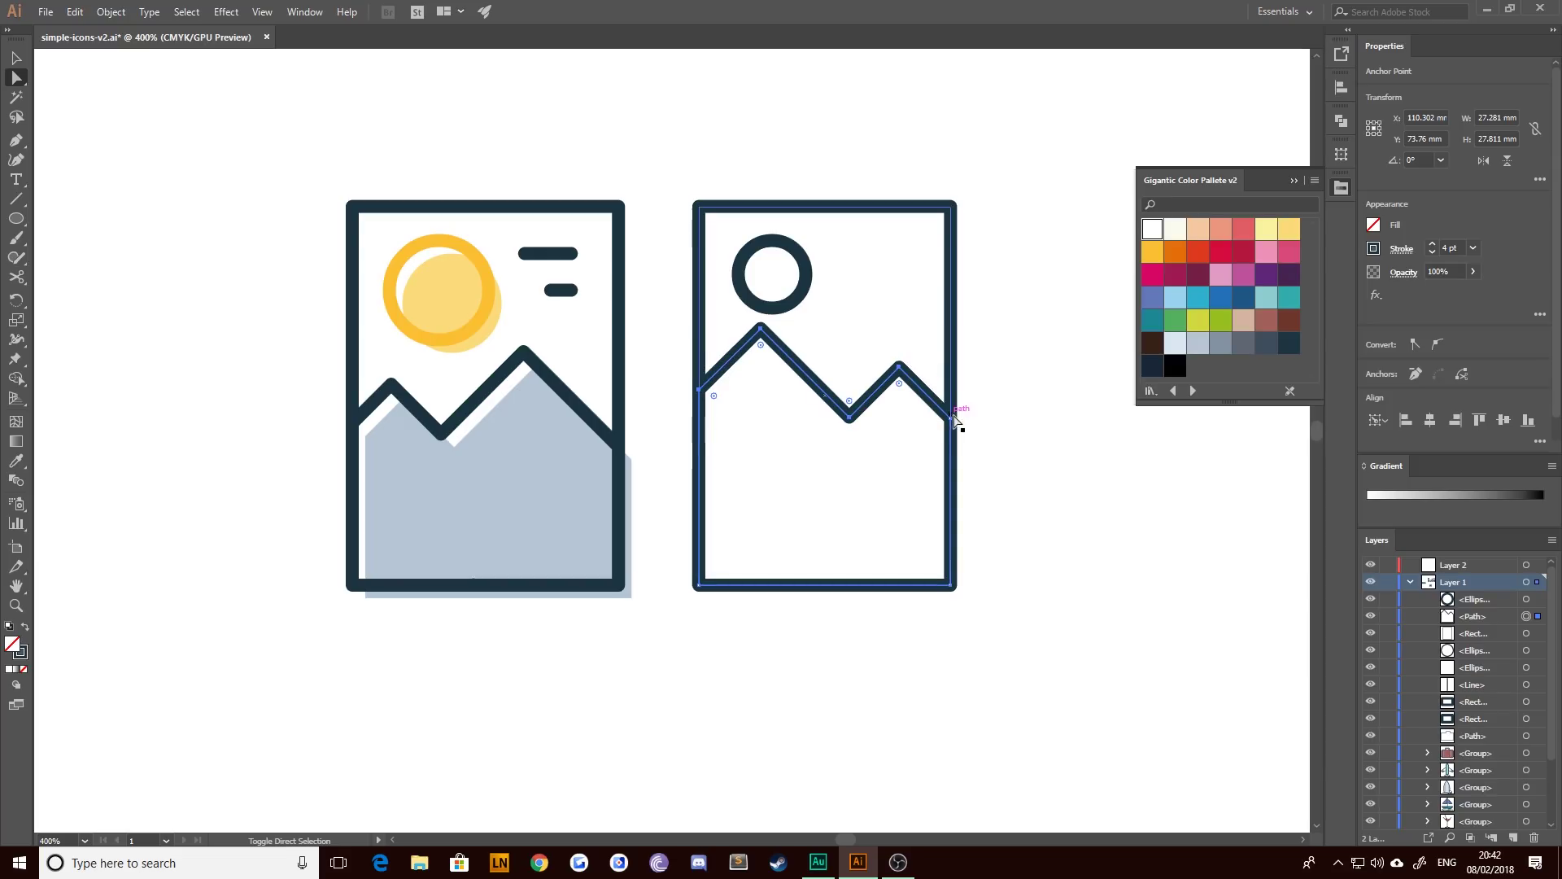
{"action": "left_click", "coordinate": [949, 418], "text": "shift"}
{"action": "key", "text": "shift+Down"}
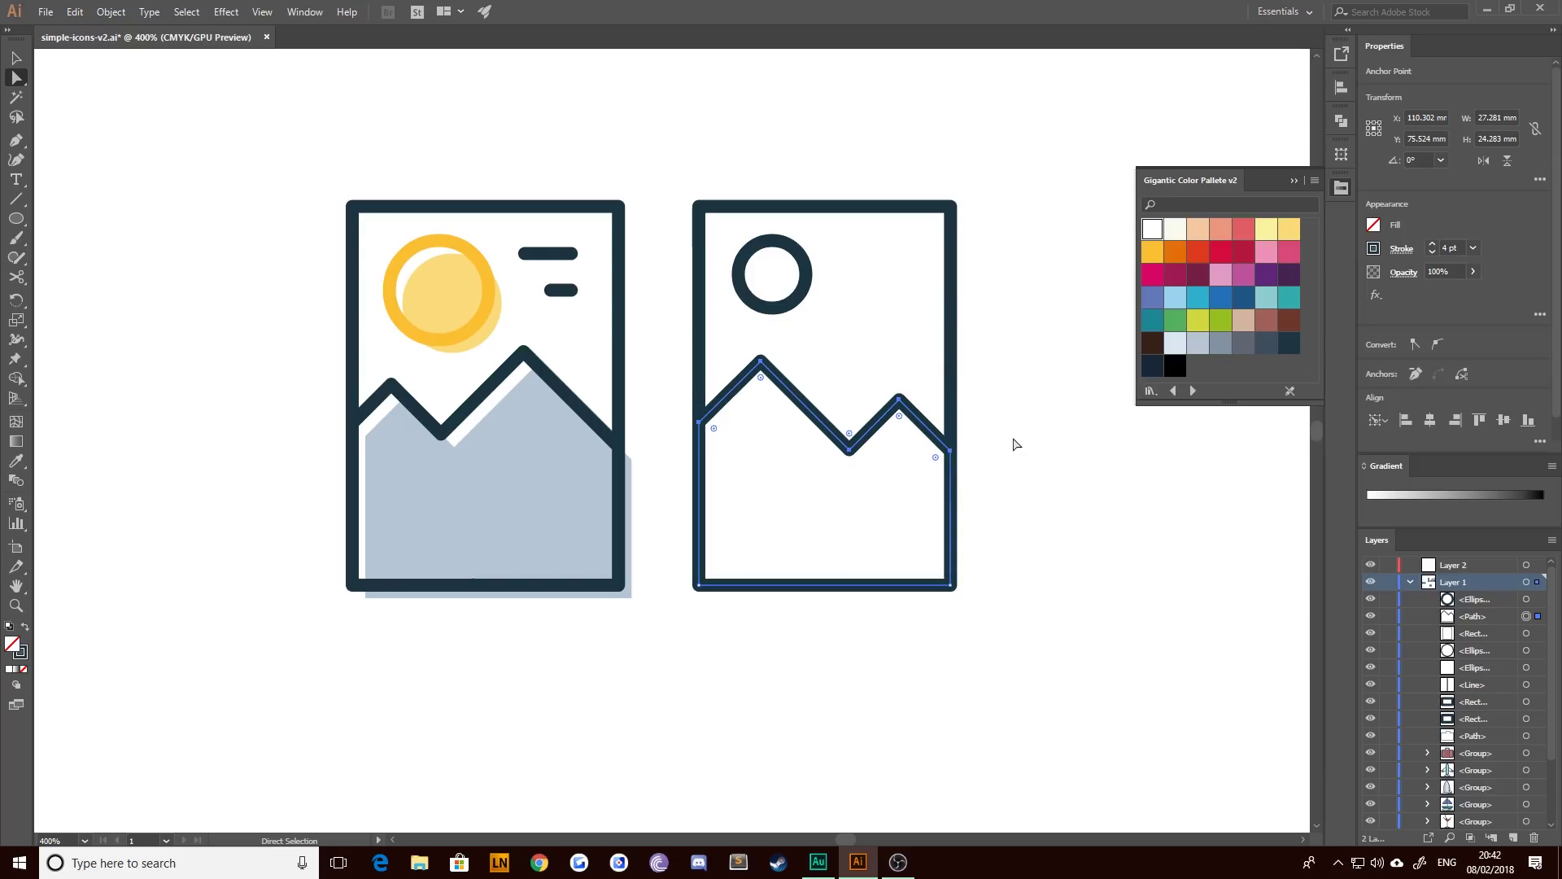
{"action": "left_click", "coordinate": [1041, 480]}
- Enlarge the sun circle to about 9.36 mm across
{"action": "left_click", "coordinate": [780, 314]}
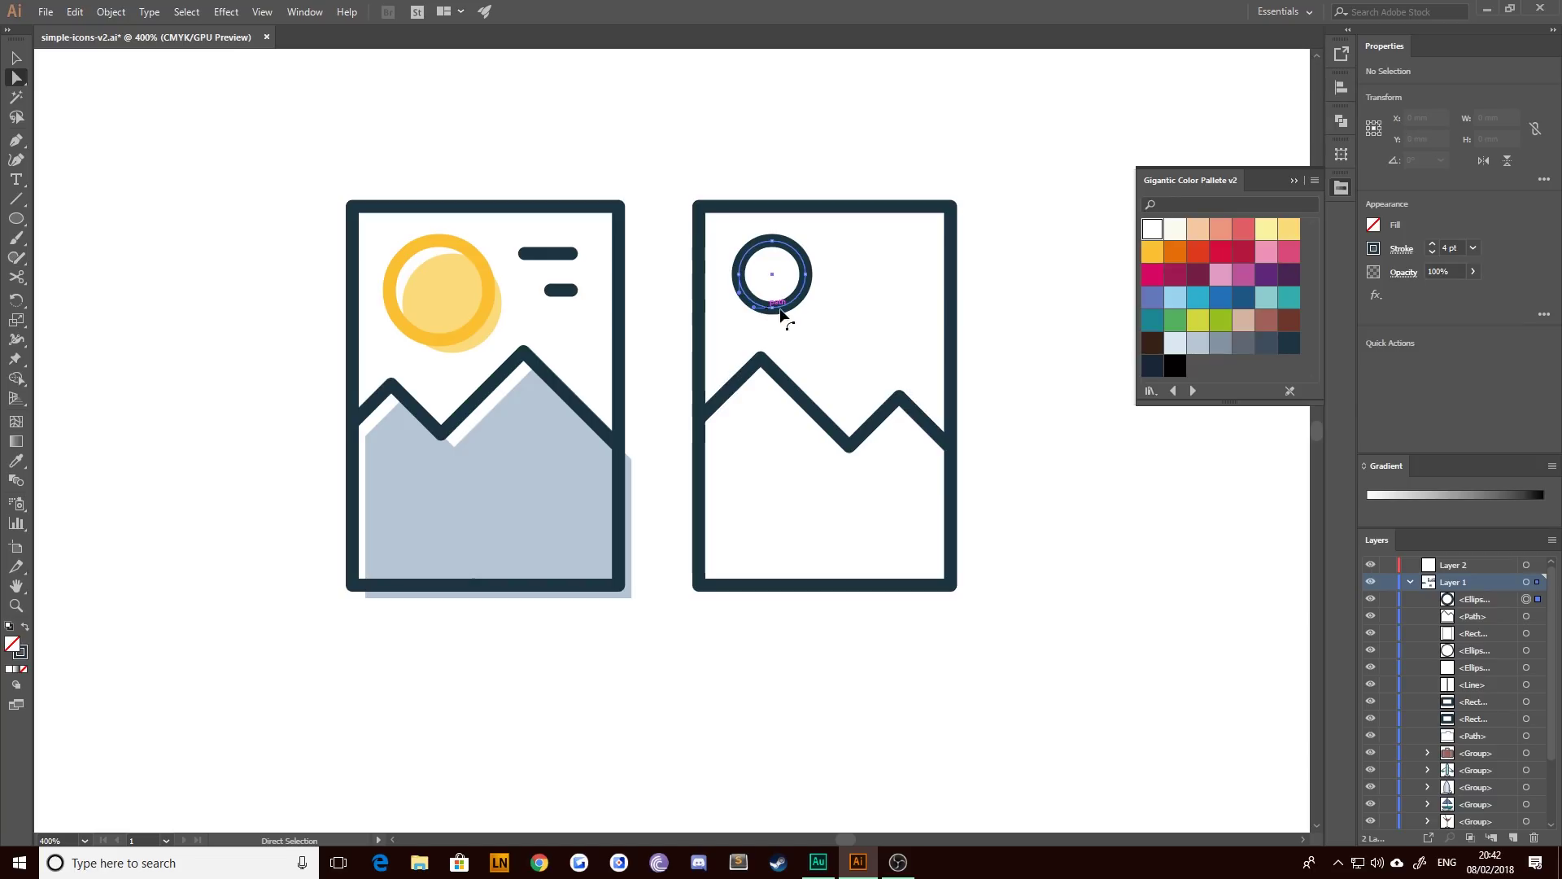
{"action": "left_click", "coordinate": [16, 59]}
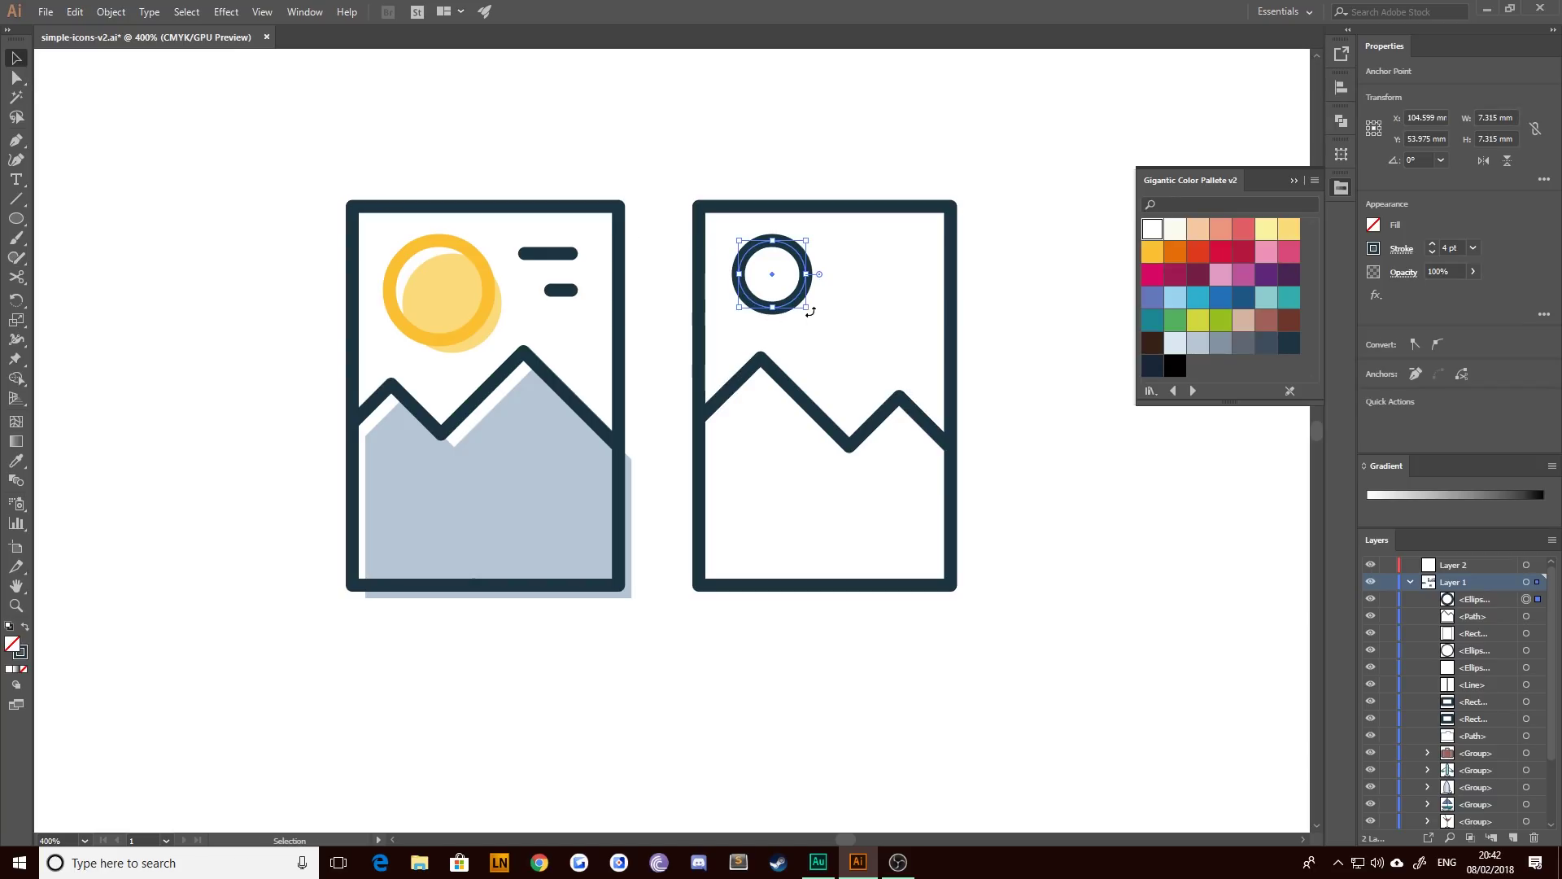
{"action": "left_click_drag", "start_coordinate": [807, 309], "coordinate": [824, 327]}
{"action": "key", "text": "a"}
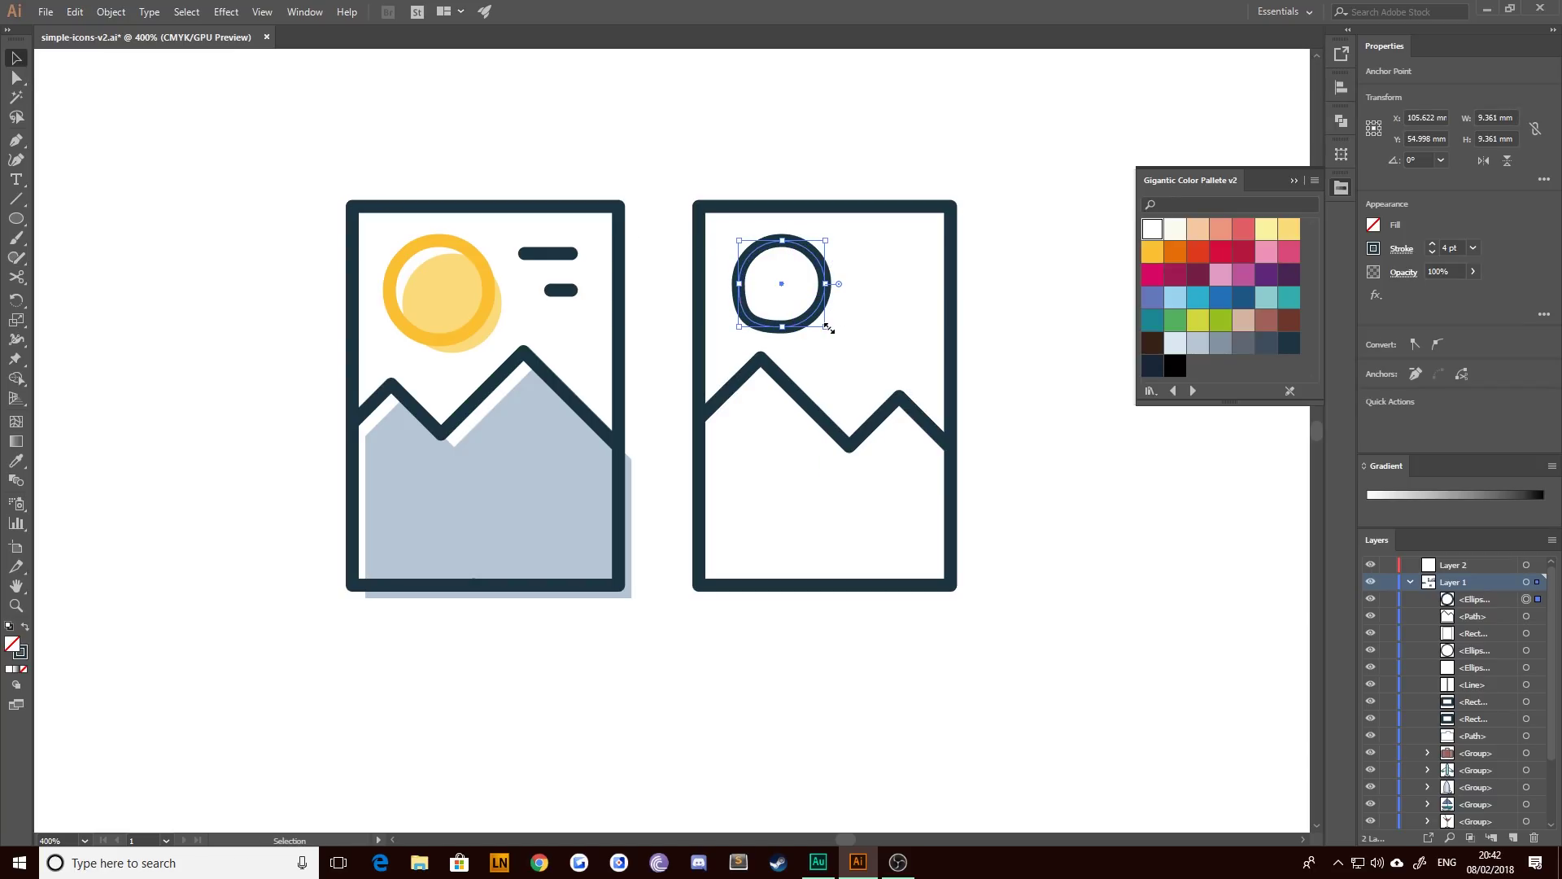
{"action": "key", "text": "v"}
{"action": "left_click", "coordinate": [749, 148]}
{"action": "left_click", "coordinate": [769, 331]}
{"action": "key", "text": "v"}
{"action": "left_click", "coordinate": [924, 321]}
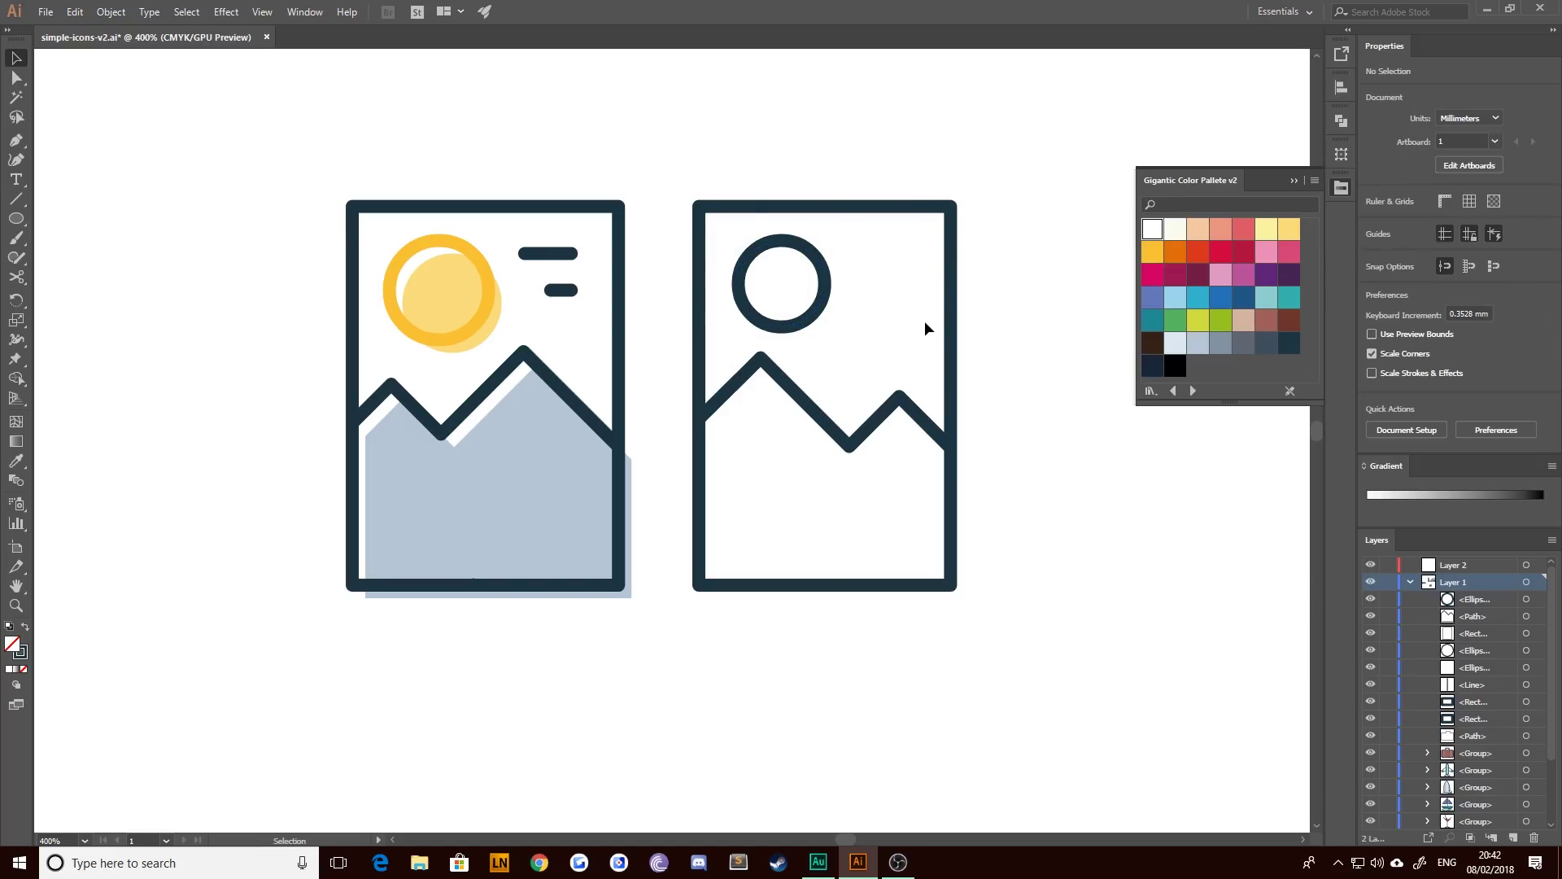
- Give the sun circle a yellow outline
{"action": "left_click", "coordinate": [793, 330]}
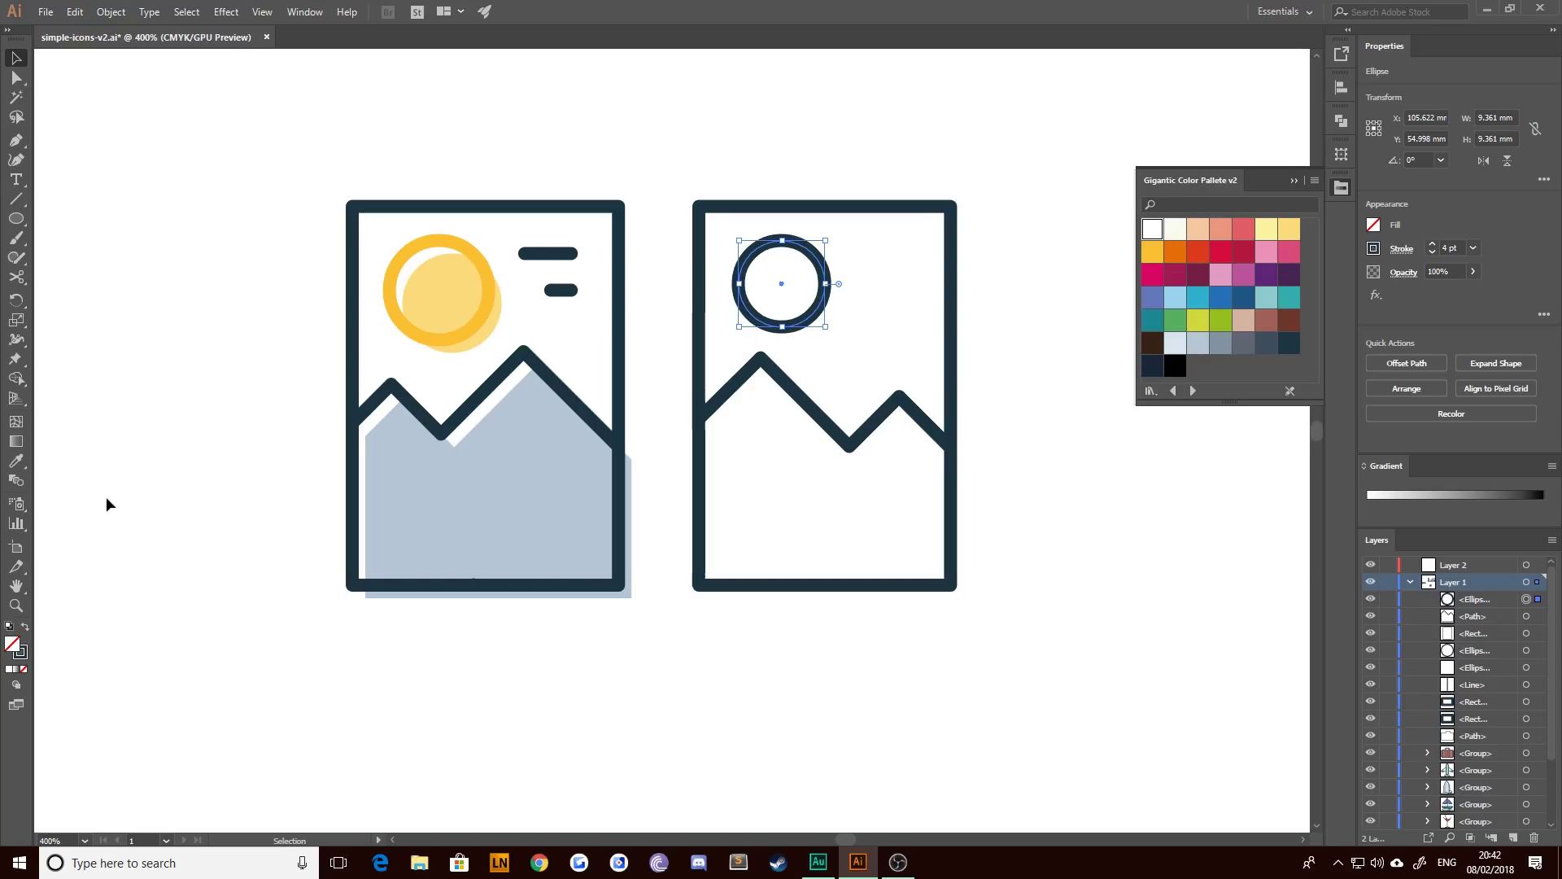
{"action": "left_click", "coordinate": [23, 651]}
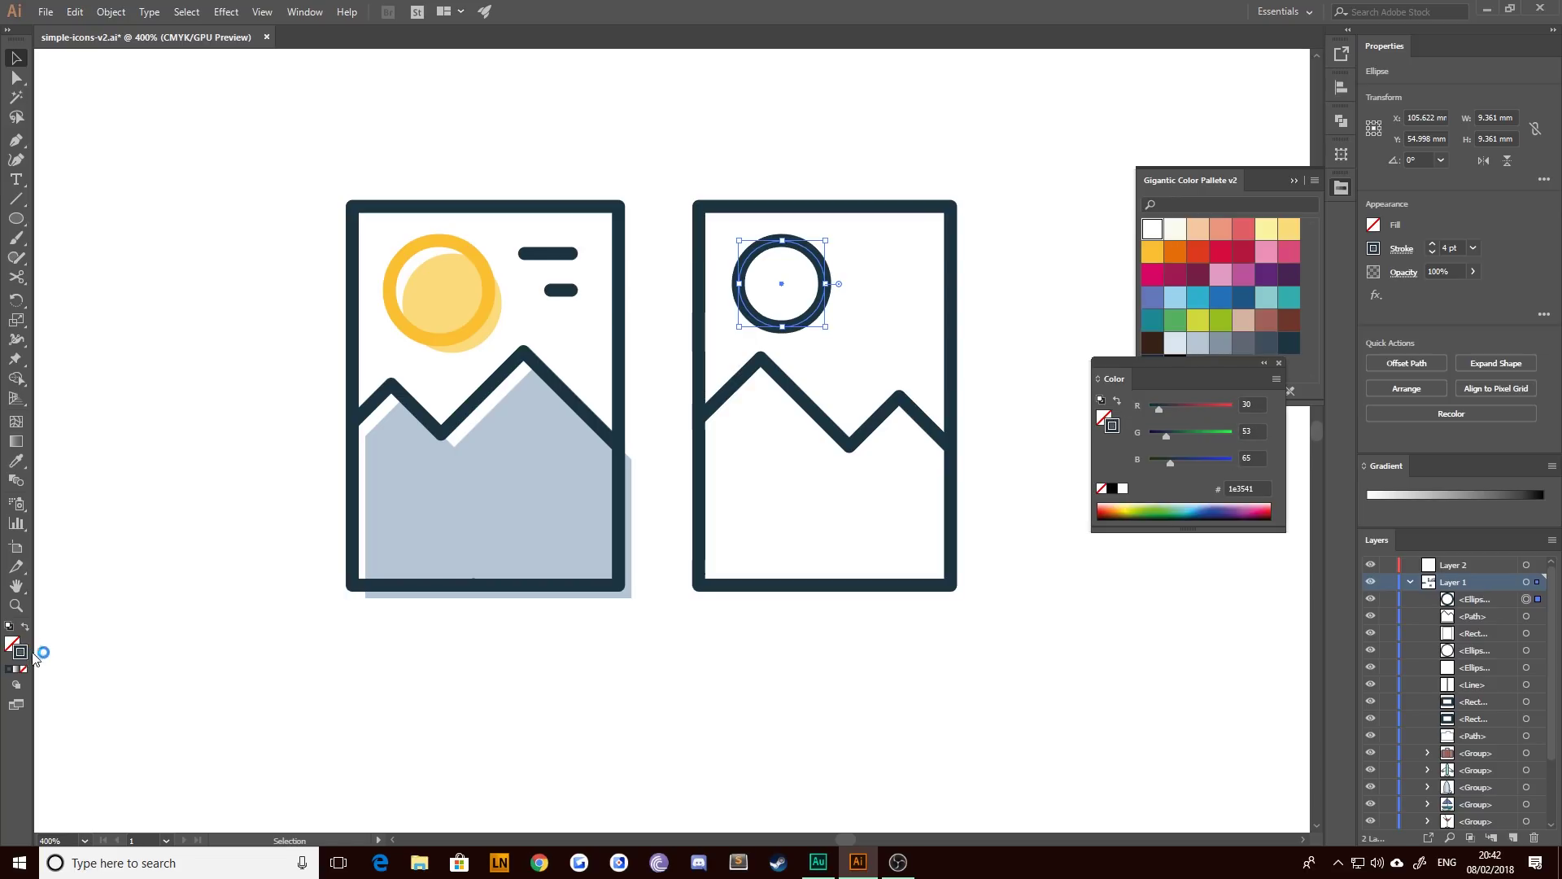
{"action": "left_click", "coordinate": [1150, 253]}
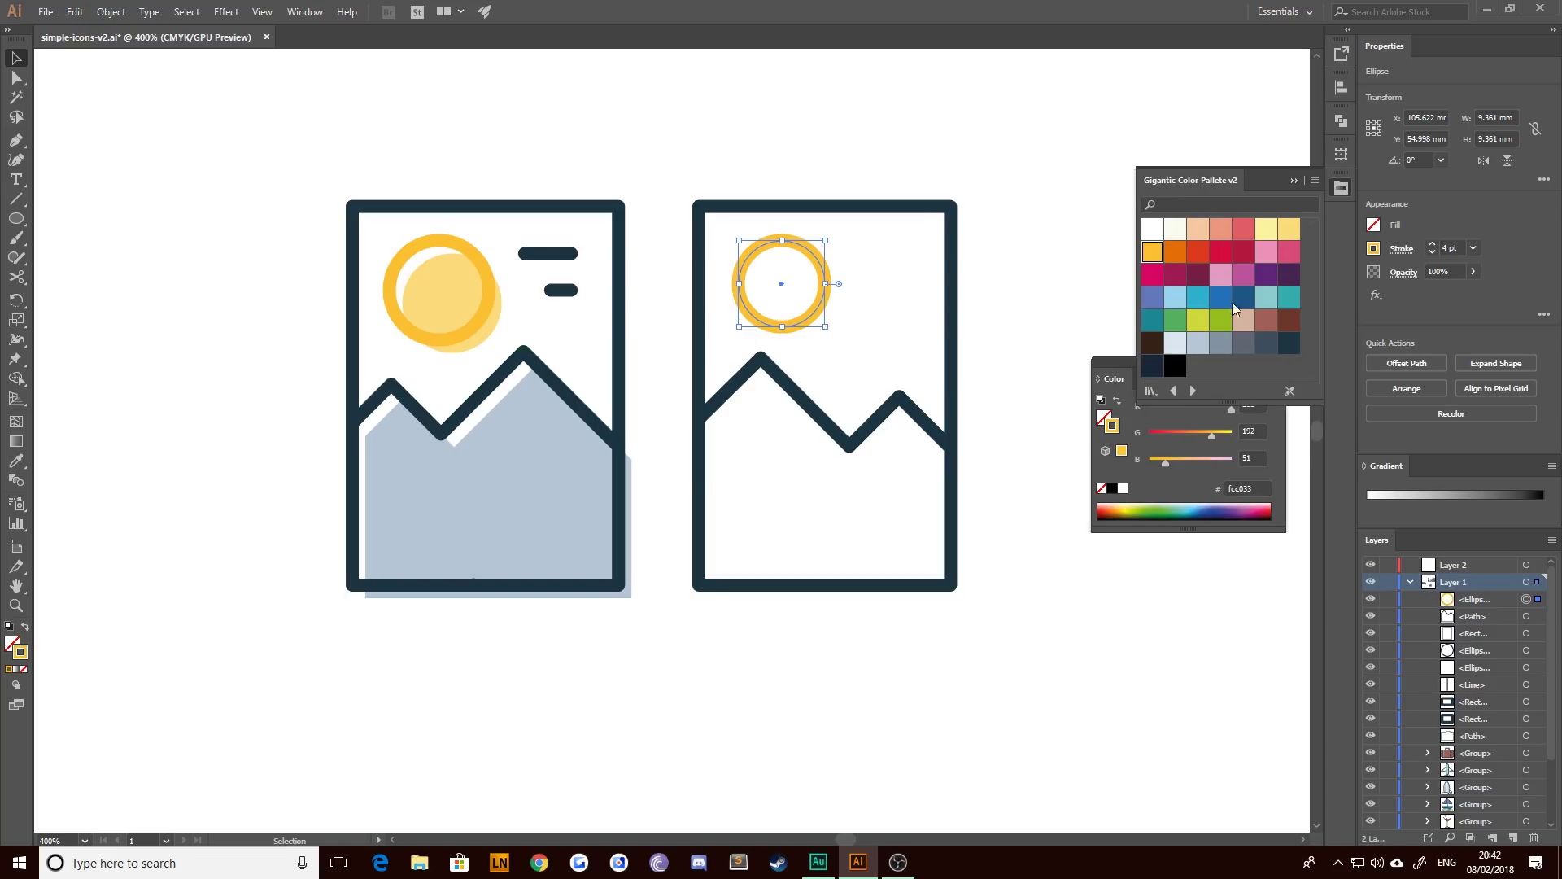
{"action": "left_click", "coordinate": [1105, 372]}
{"action": "left_click", "coordinate": [1277, 363]}
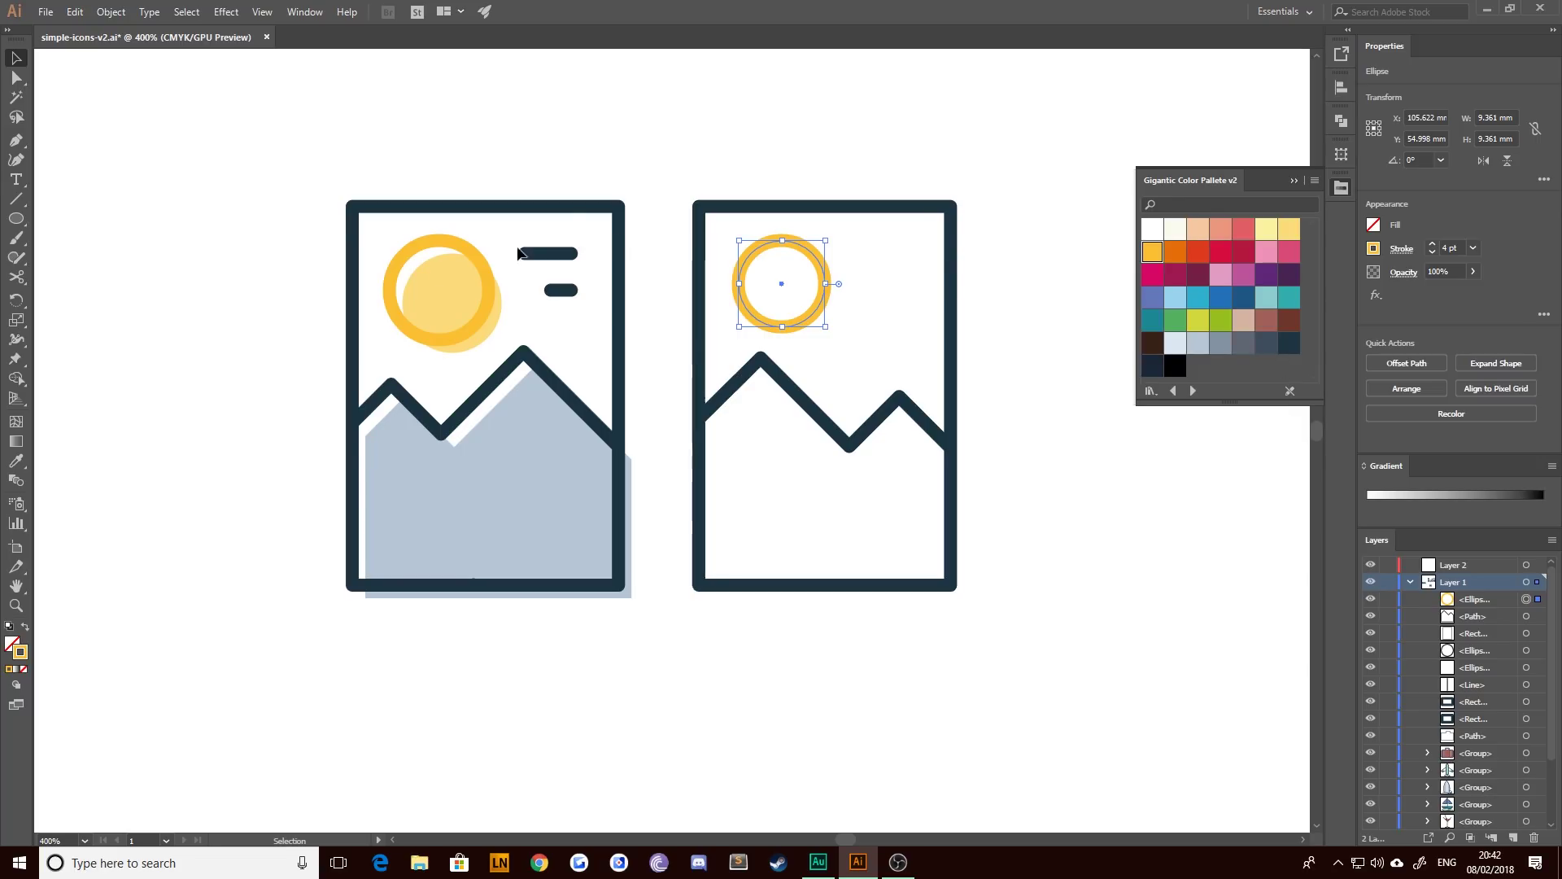
- Draw two short horizontal wind lines right of the sun, the lower one shorter
{"action": "left_click", "coordinate": [369, 107]}
{"action": "left_click", "coordinate": [15, 140]}
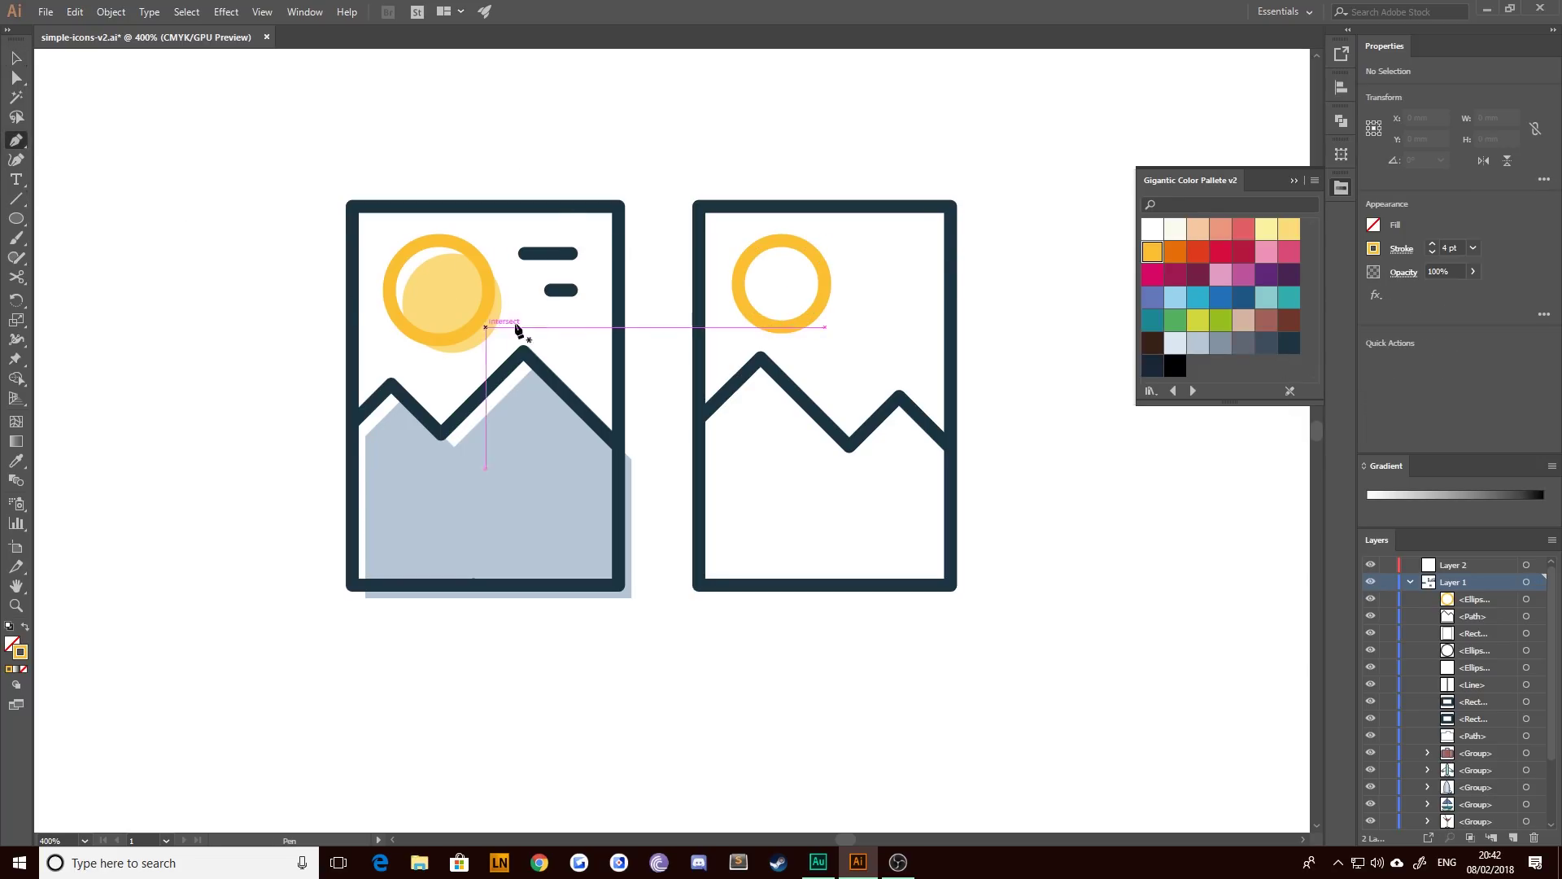
{"action": "left_click", "coordinate": [867, 259]}
{"action": "left_click", "coordinate": [917, 259]}
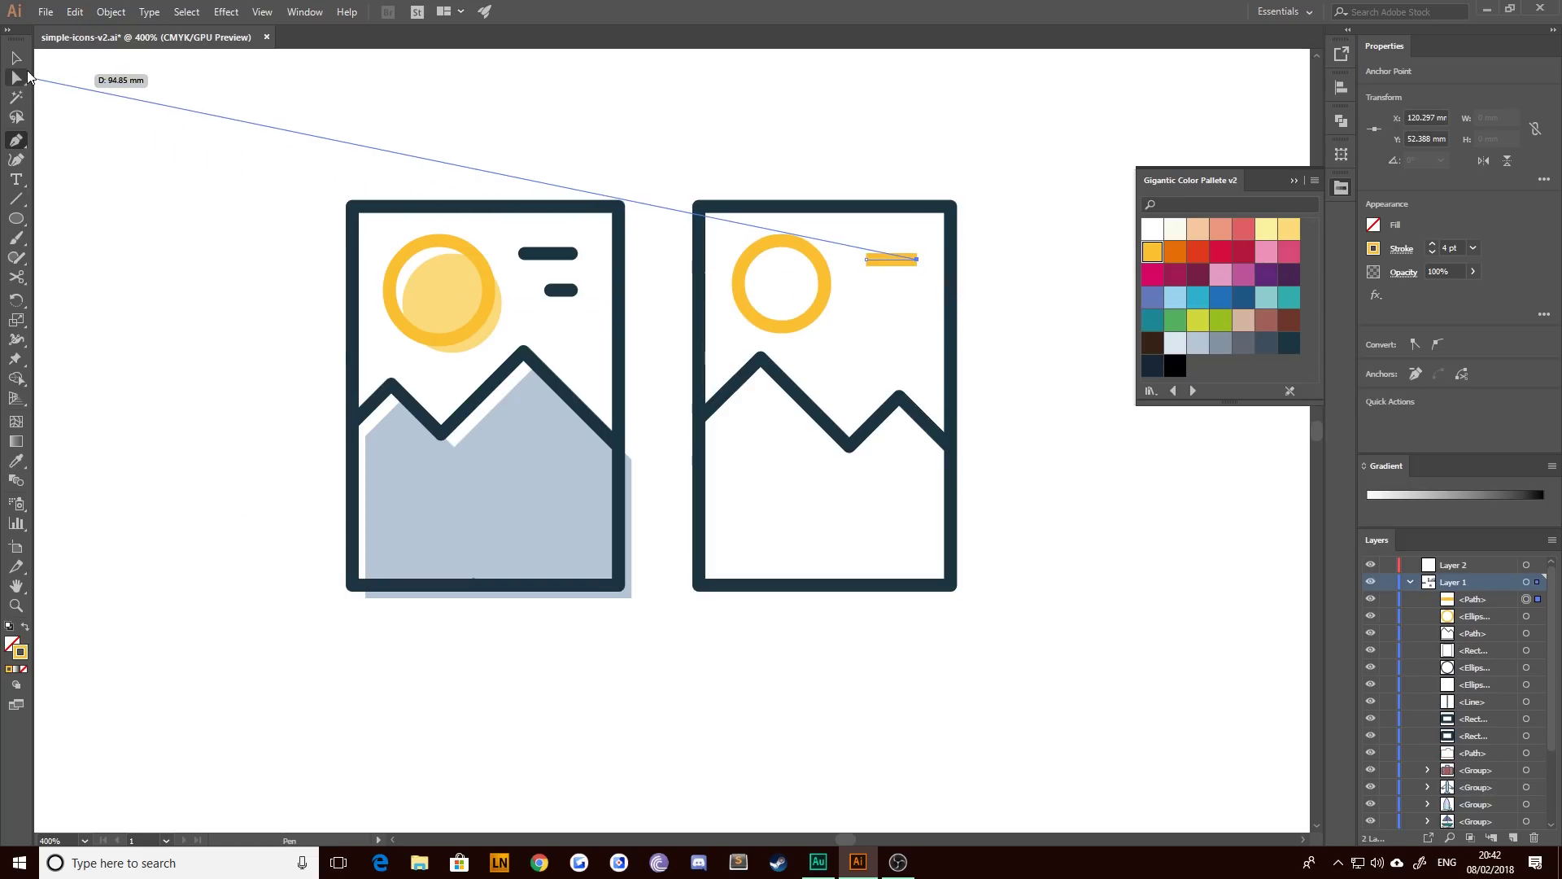
{"action": "left_click", "coordinate": [16, 58]}
{"action": "left_click", "coordinate": [17, 140]}
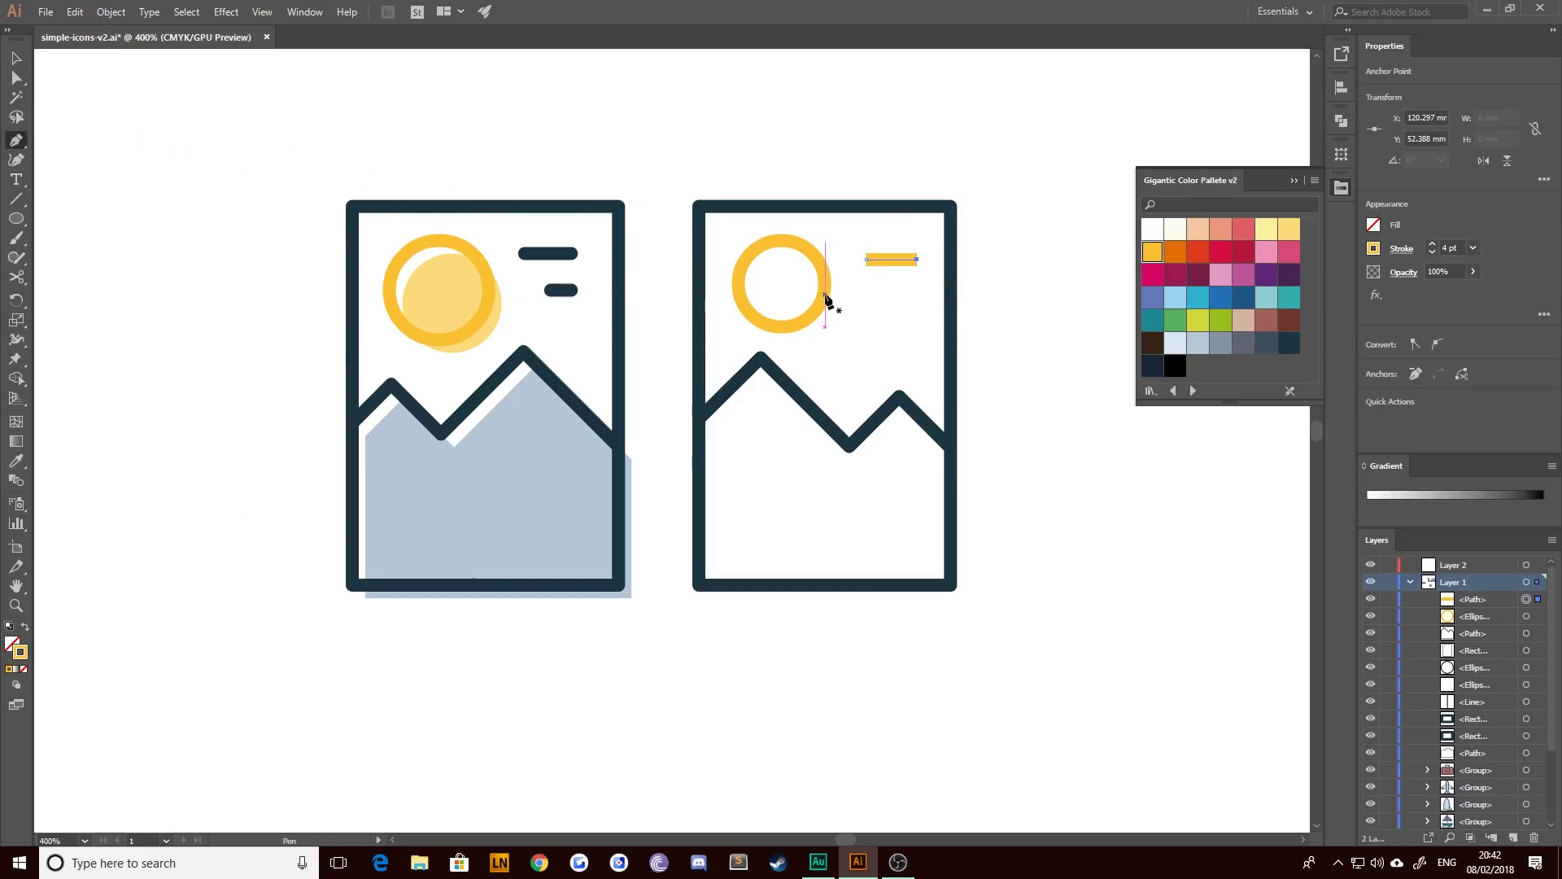
{"action": "left_click", "coordinate": [882, 295]}
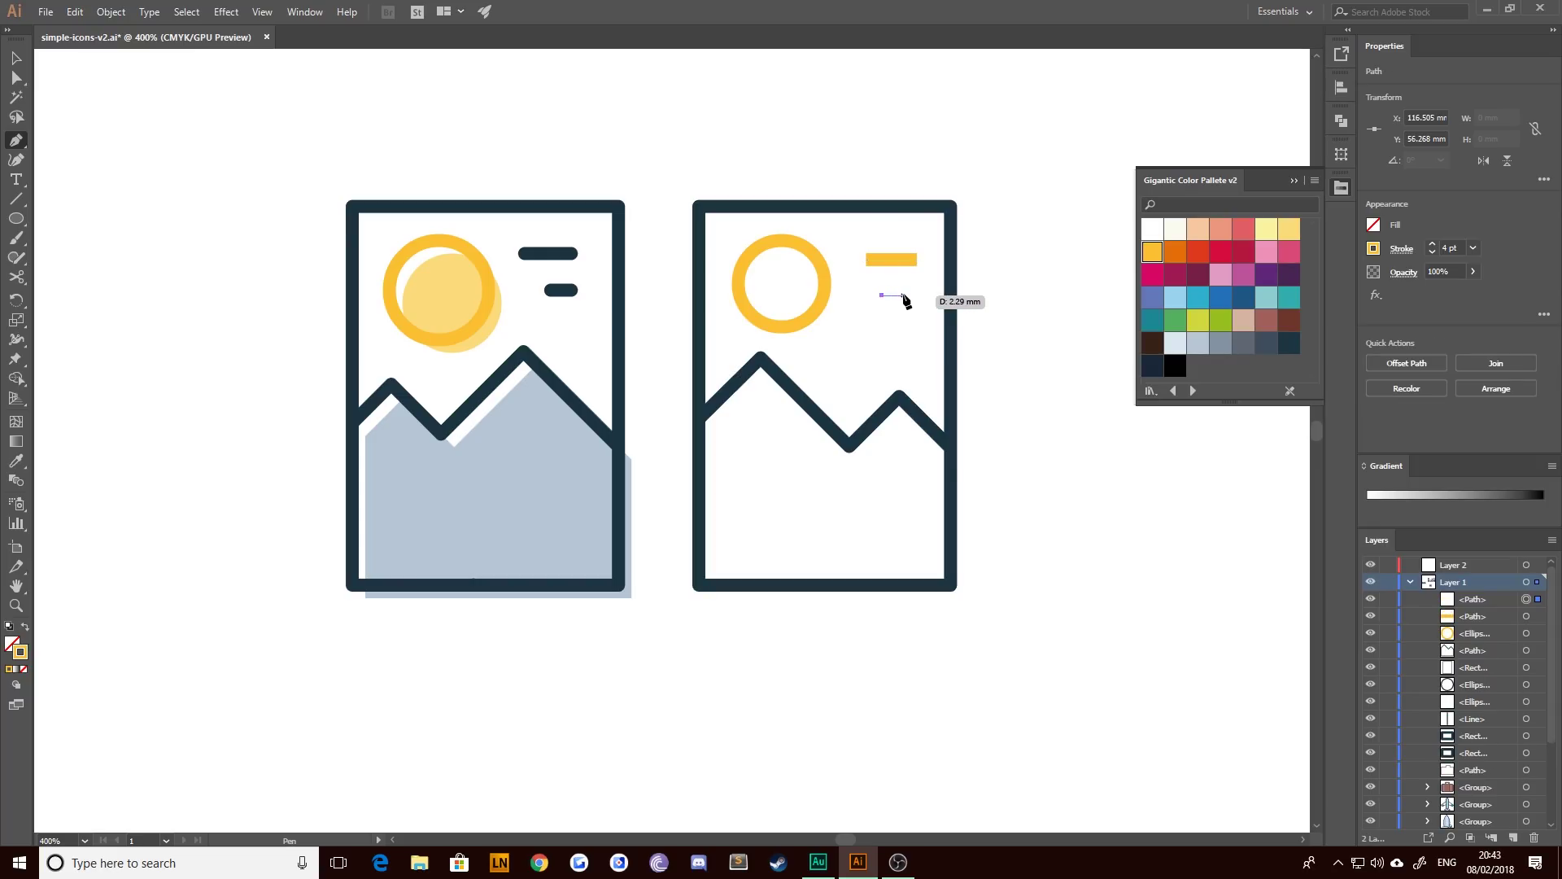
{"action": "left_click", "coordinate": [904, 295]}
{"action": "left_click", "coordinate": [16, 59]}
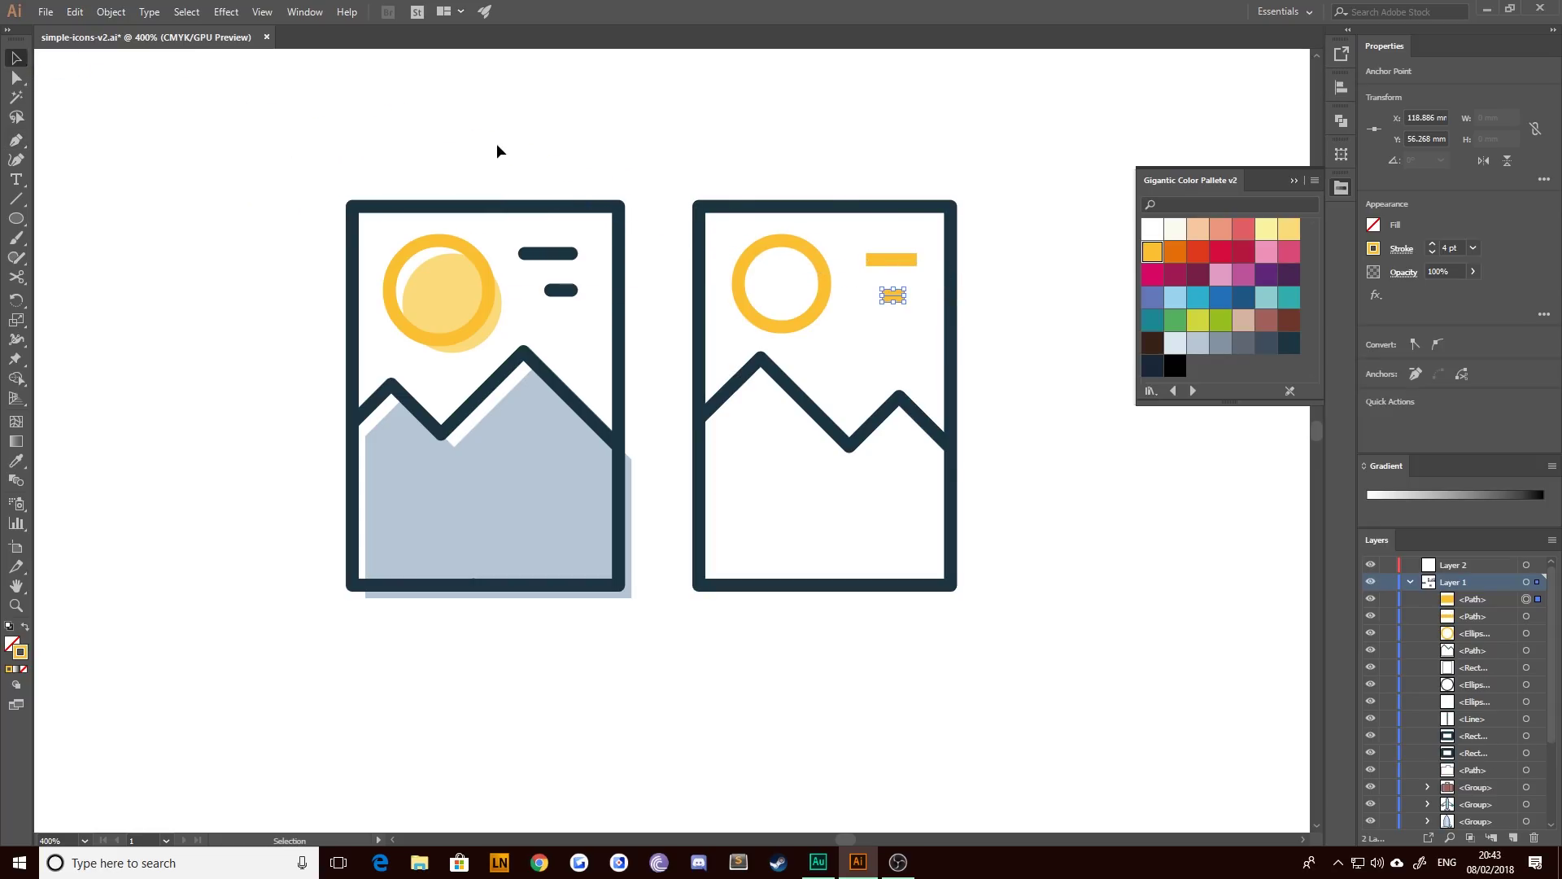
- Give both wind lines Round Cap and Round Join strokes in dark navy
{"action": "left_click", "coordinate": [895, 295]}
{"action": "left_click", "coordinate": [892, 260], "text": "shift"}
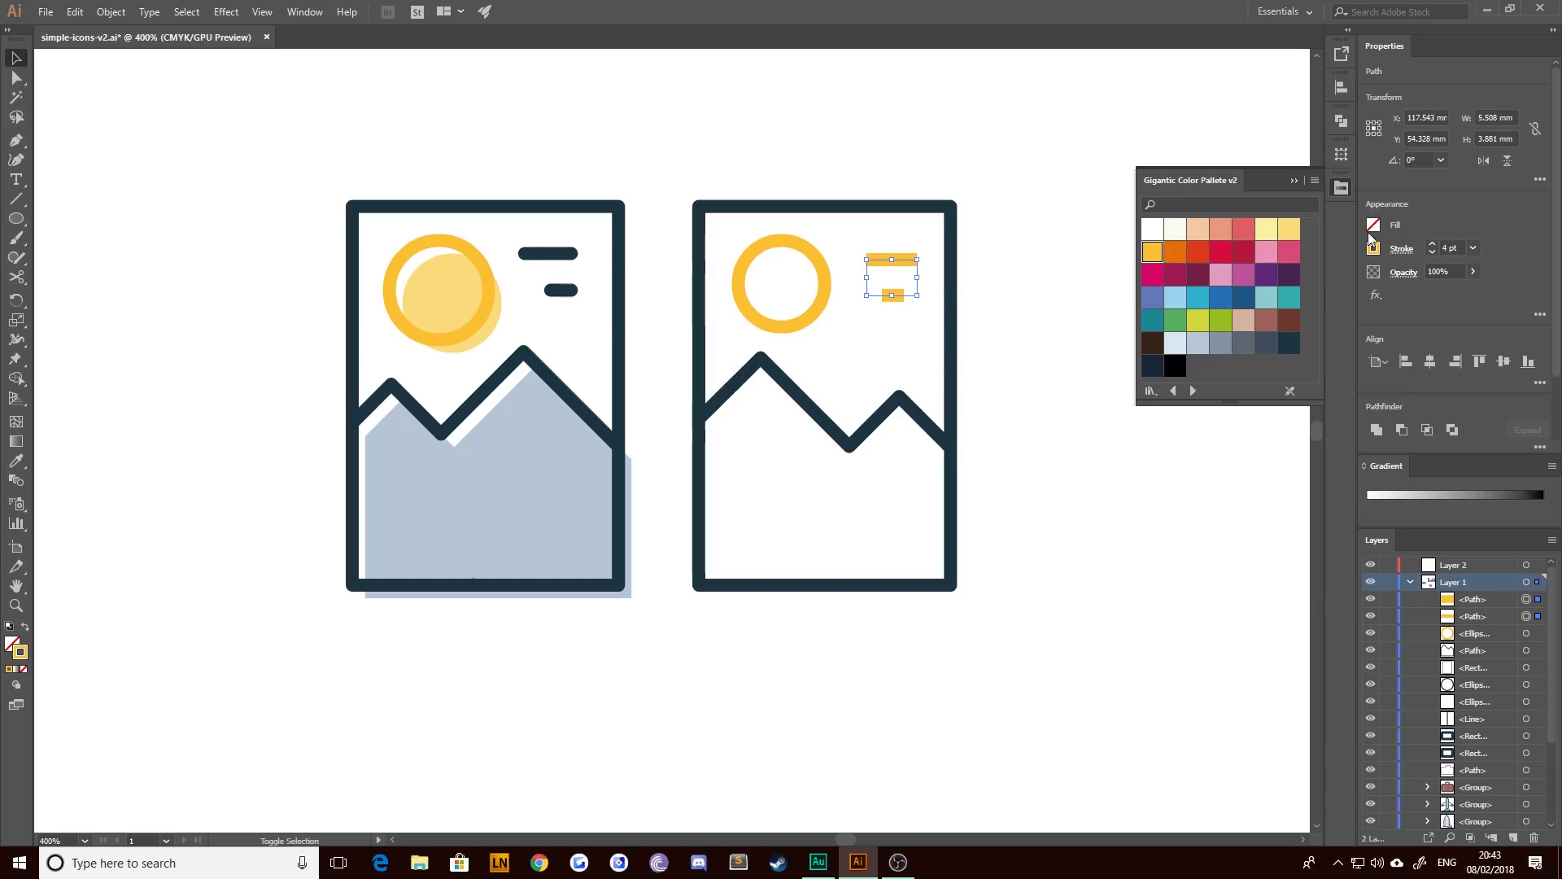
{"action": "left_click", "coordinate": [1393, 249]}
{"action": "left_click", "coordinate": [1309, 292]}
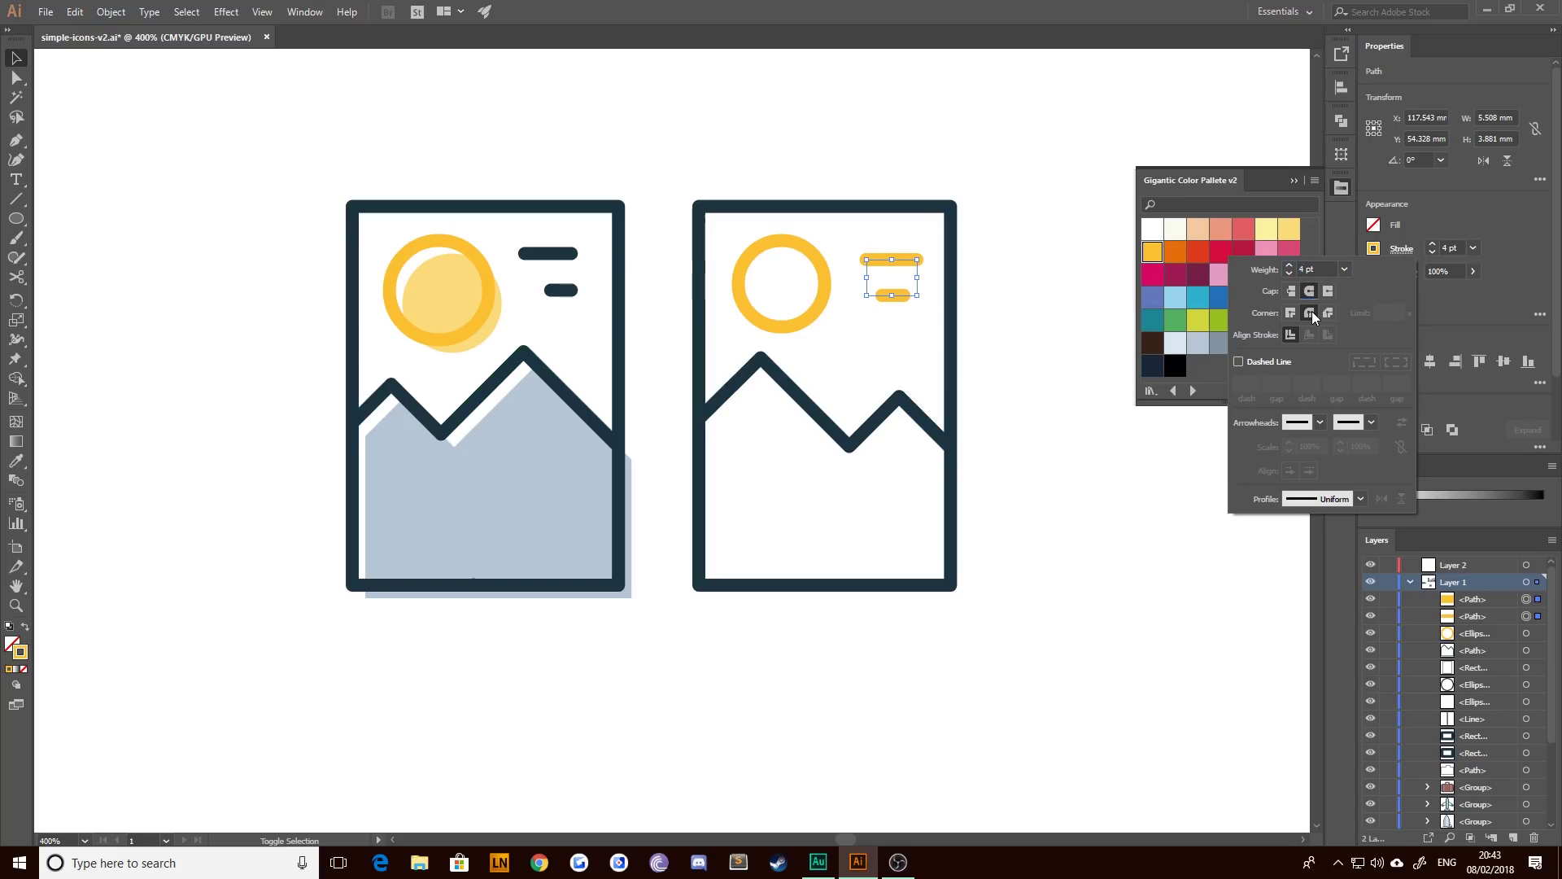
{"action": "left_click", "coordinate": [1312, 311]}
{"action": "left_click", "coordinate": [1158, 373]}
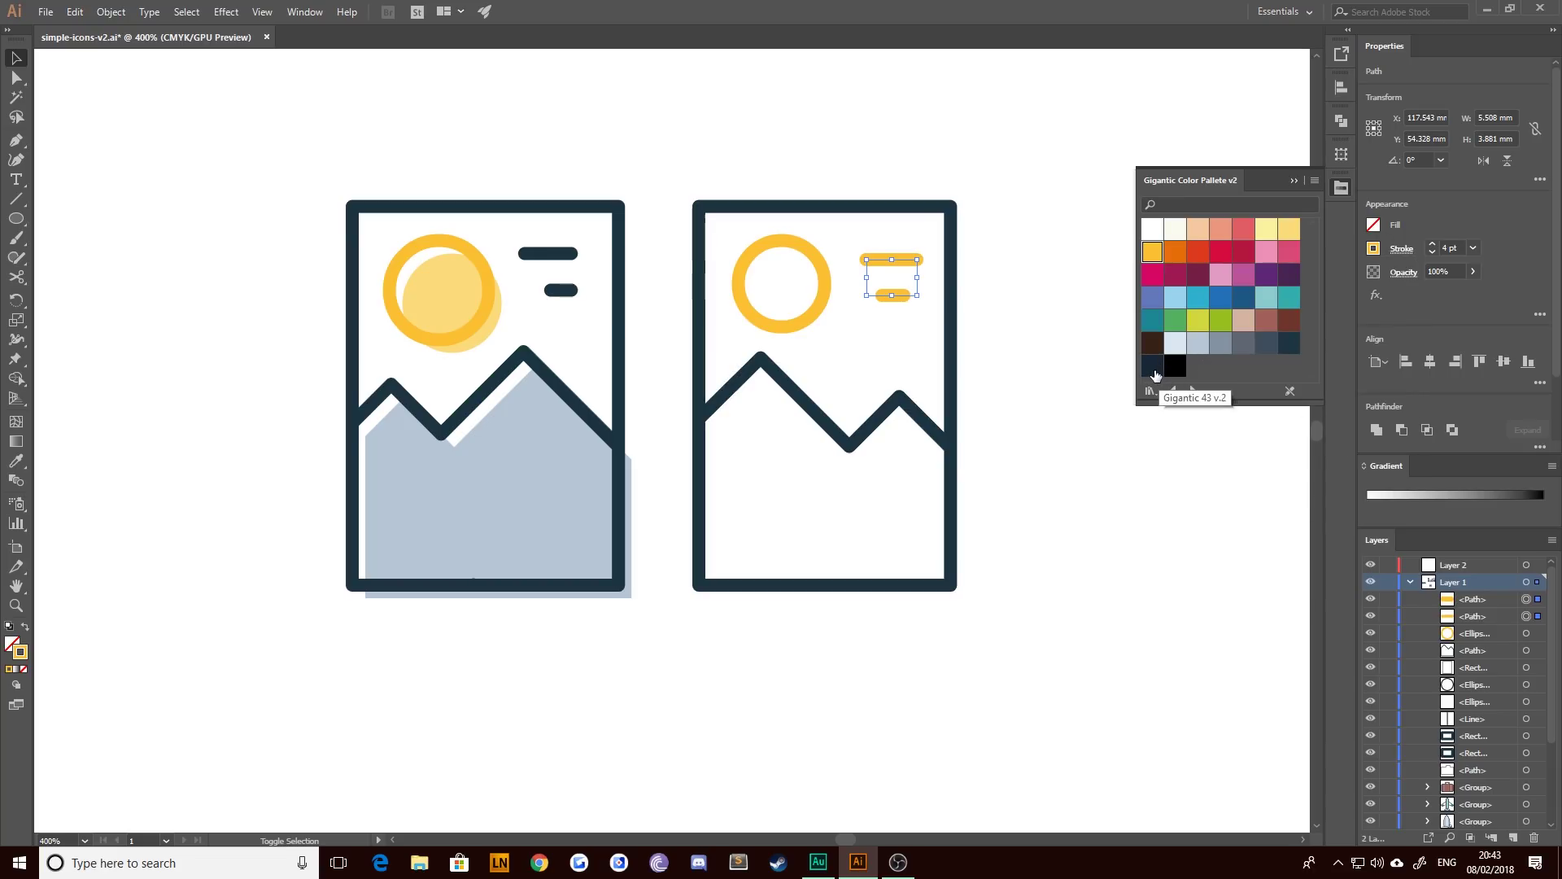
{"action": "left_click", "coordinate": [1155, 370]}
{"action": "left_click", "coordinate": [1021, 269]}
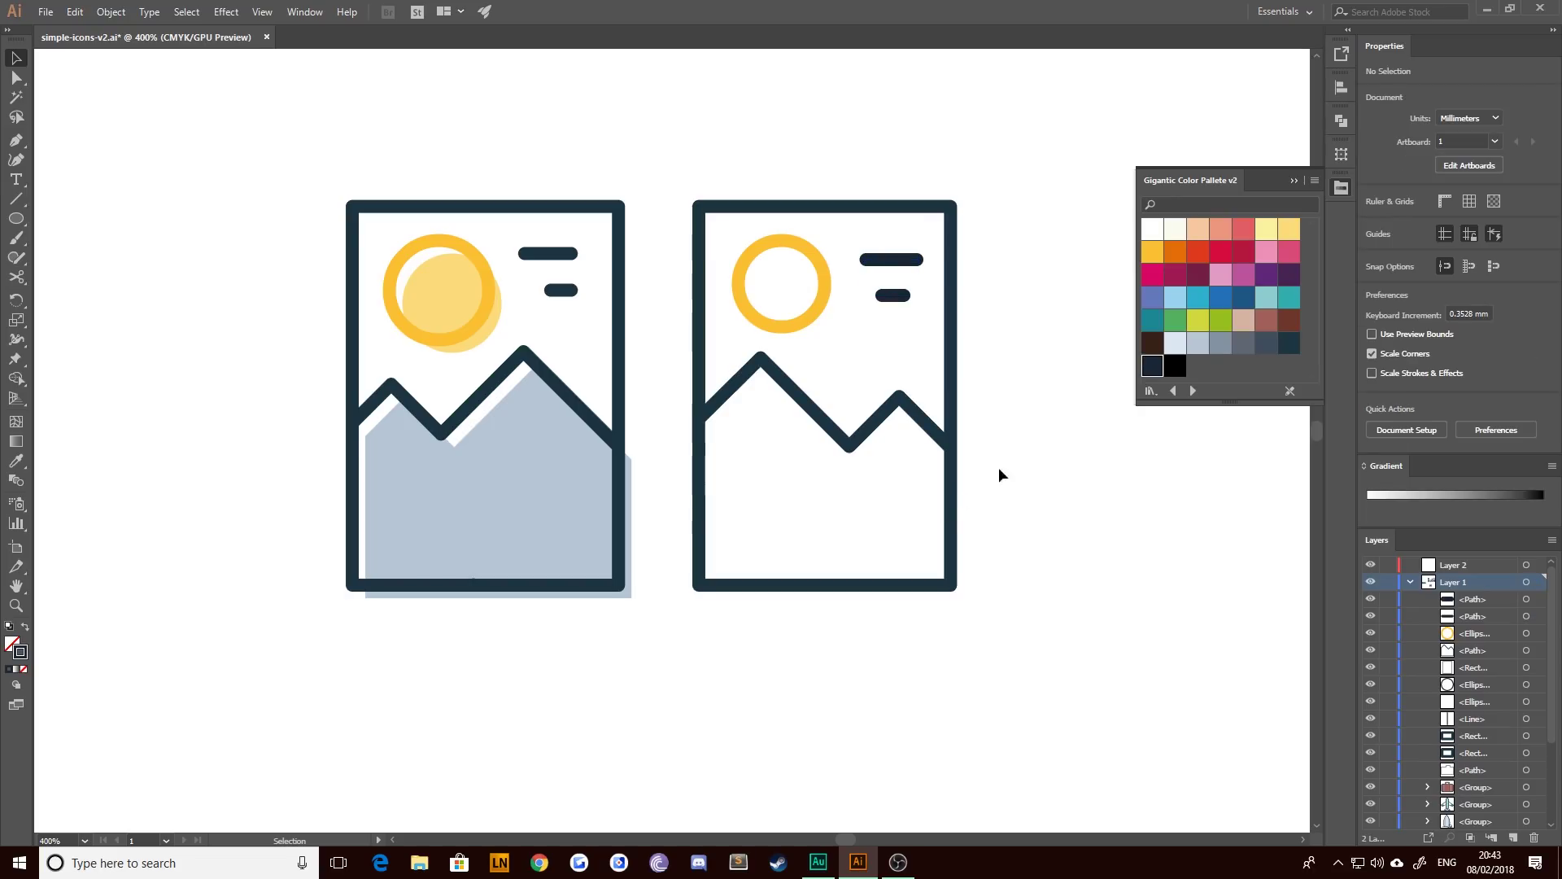
- Match both wind lines to the left icon's wind line style with the Eyedropper
{"action": "left_click", "coordinate": [900, 297]}
{"action": "left_click", "coordinate": [867, 259], "text": "shift"}
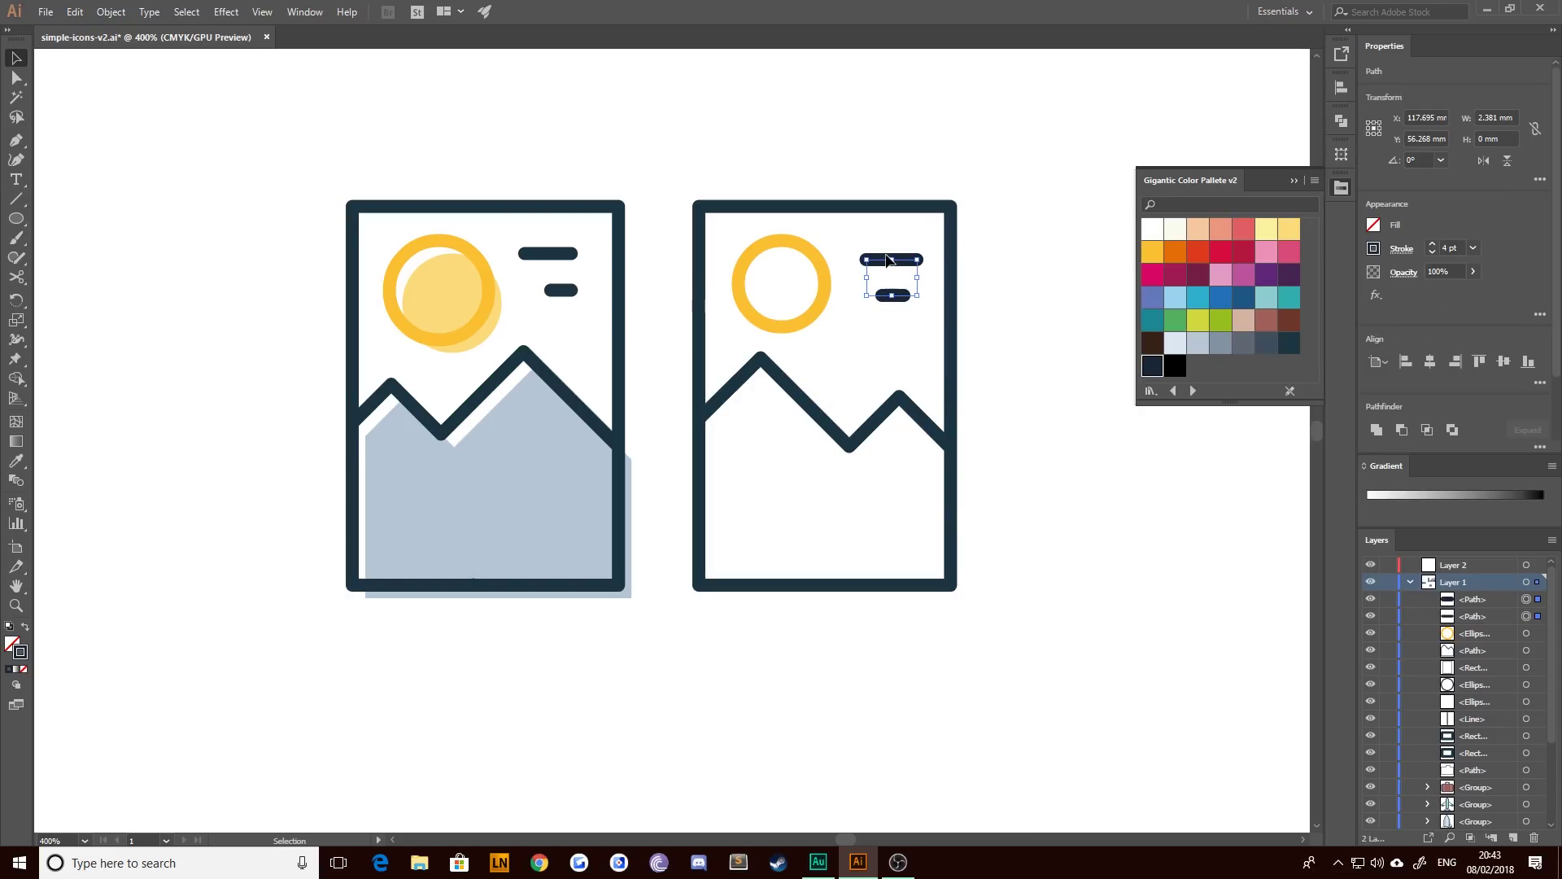
{"action": "key", "text": "i"}
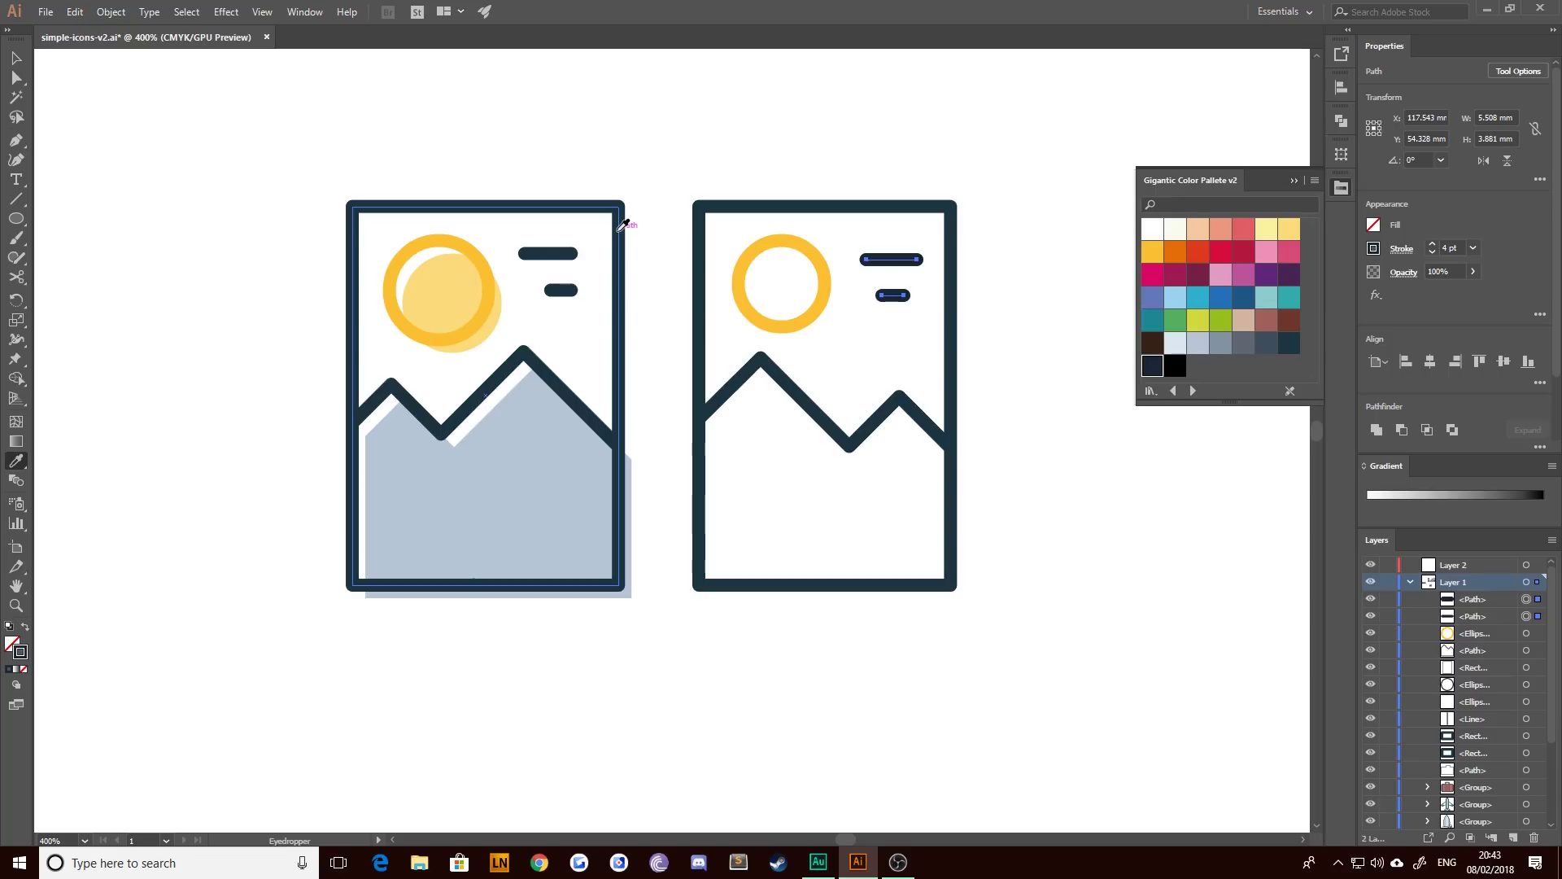
{"action": "left_click", "coordinate": [622, 224]}
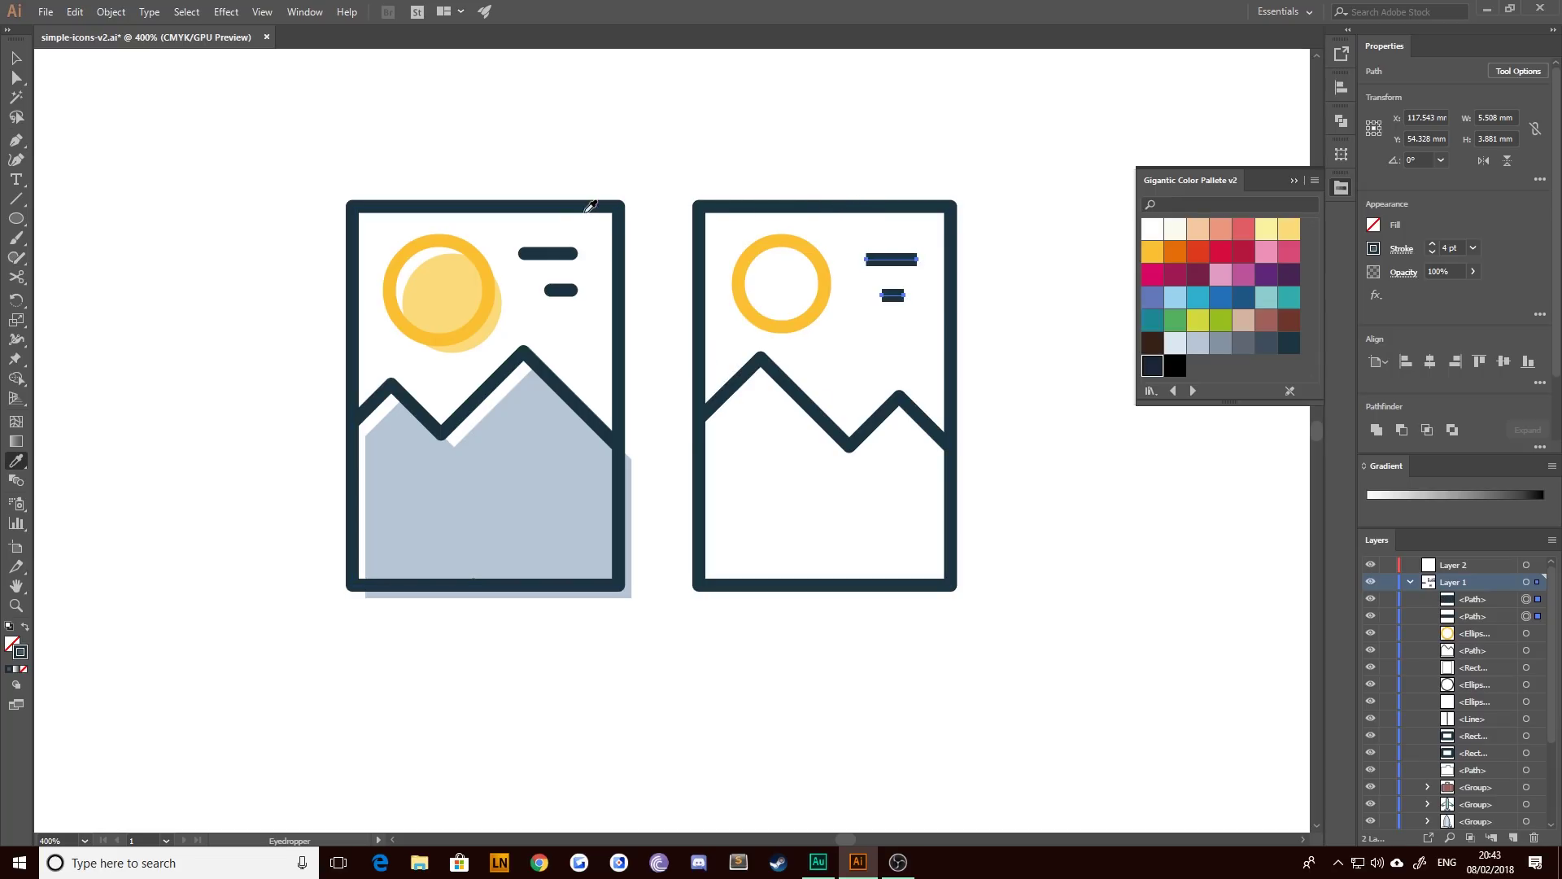
{"action": "left_click", "coordinate": [567, 256]}
{"action": "key", "text": "v"}
{"action": "left_click", "coordinate": [251, 331]}
{"action": "scroll", "coordinate": [285, 322], "scroll_direction": "down", "scroll_amount": 1}
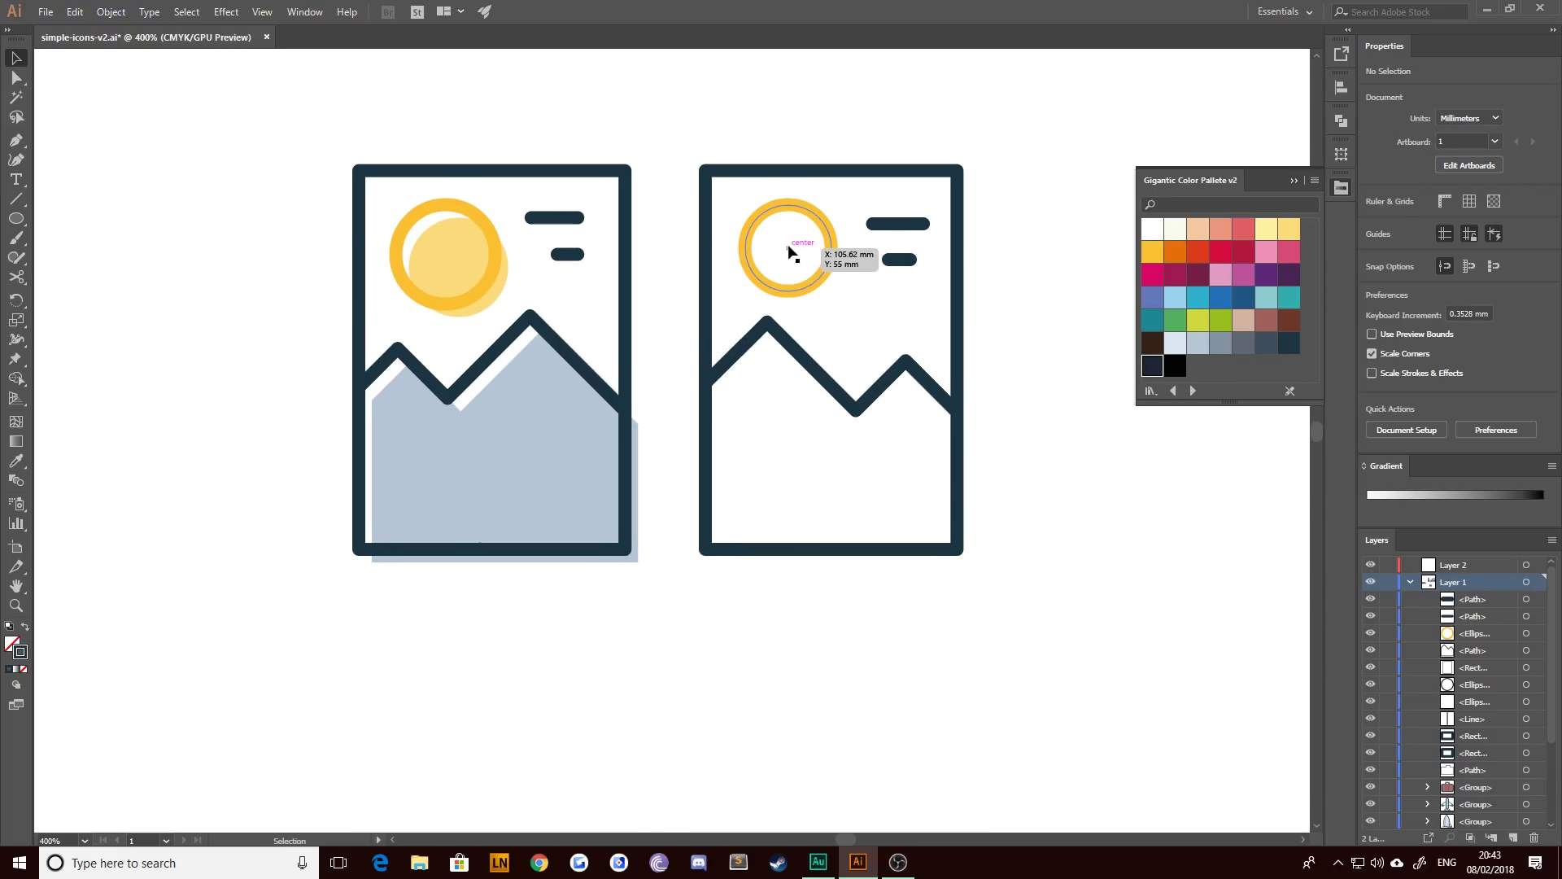
- Copy the sun and mountain path in place and swap the sun copy's stroke to fill
{"action": "left_click", "coordinate": [764, 382]}
{"action": "left_click", "coordinate": [773, 205], "text": "shift"}
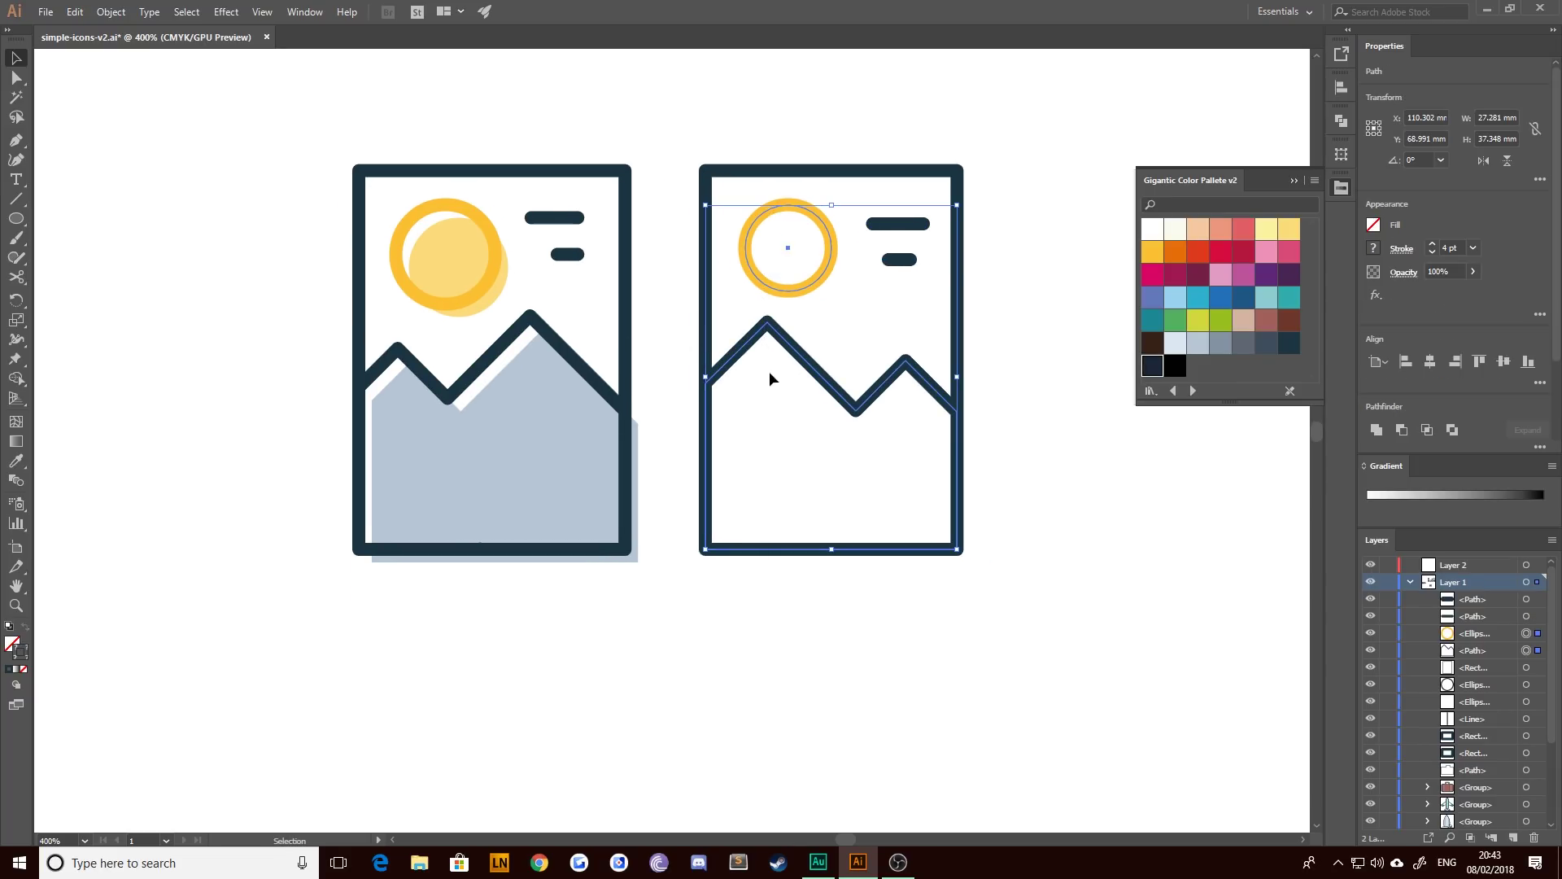
{"action": "key", "text": "ctrl+c"}
{"action": "key", "text": "ctrl+f"}
{"action": "key", "text": "a"}
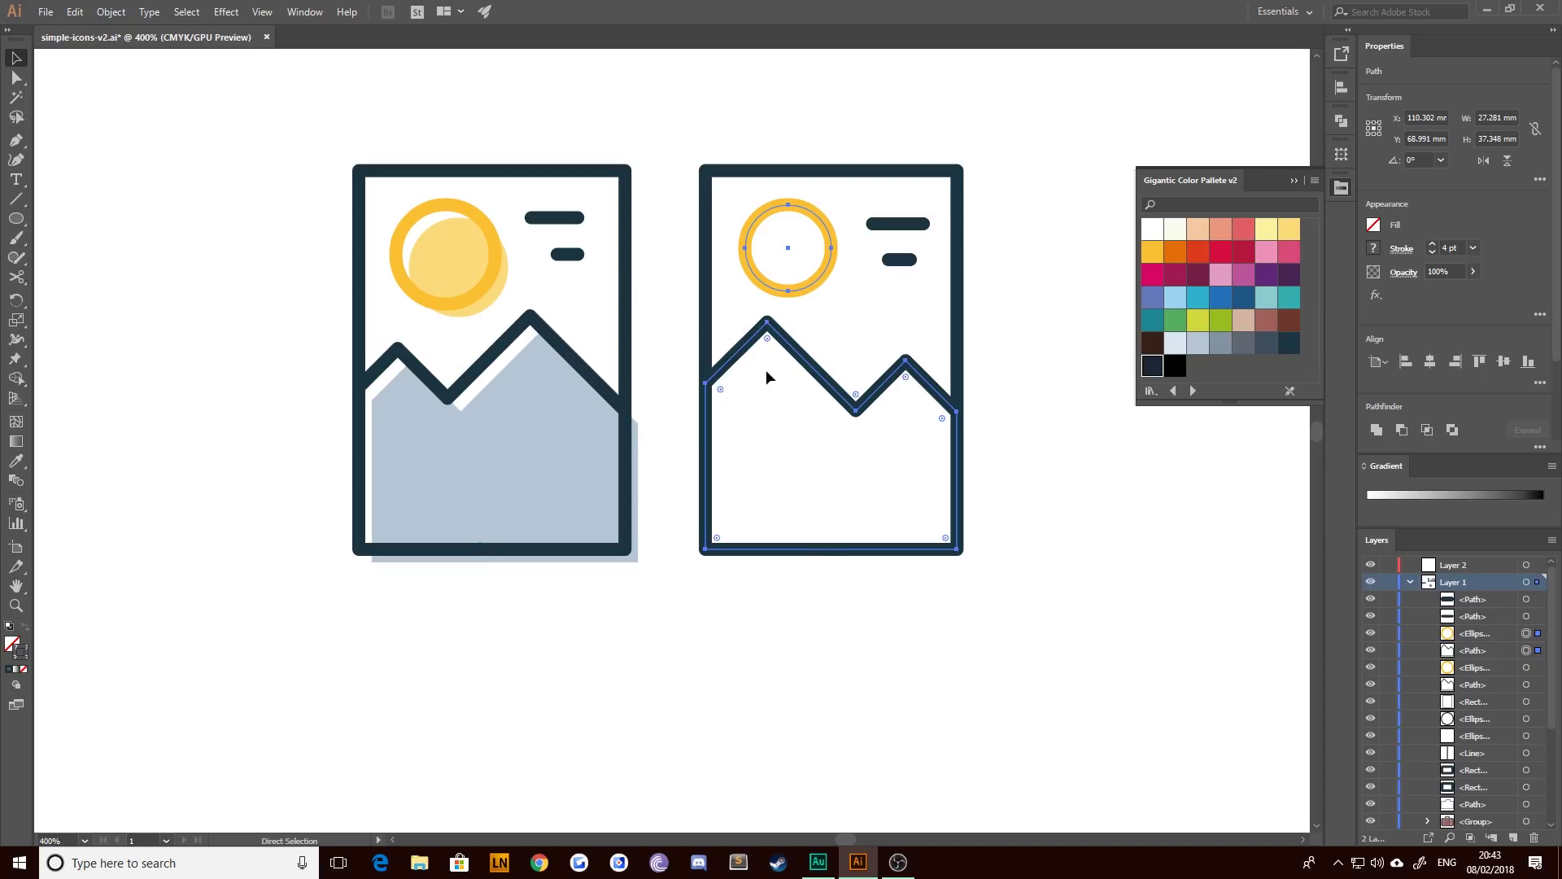
{"action": "key", "text": "v"}
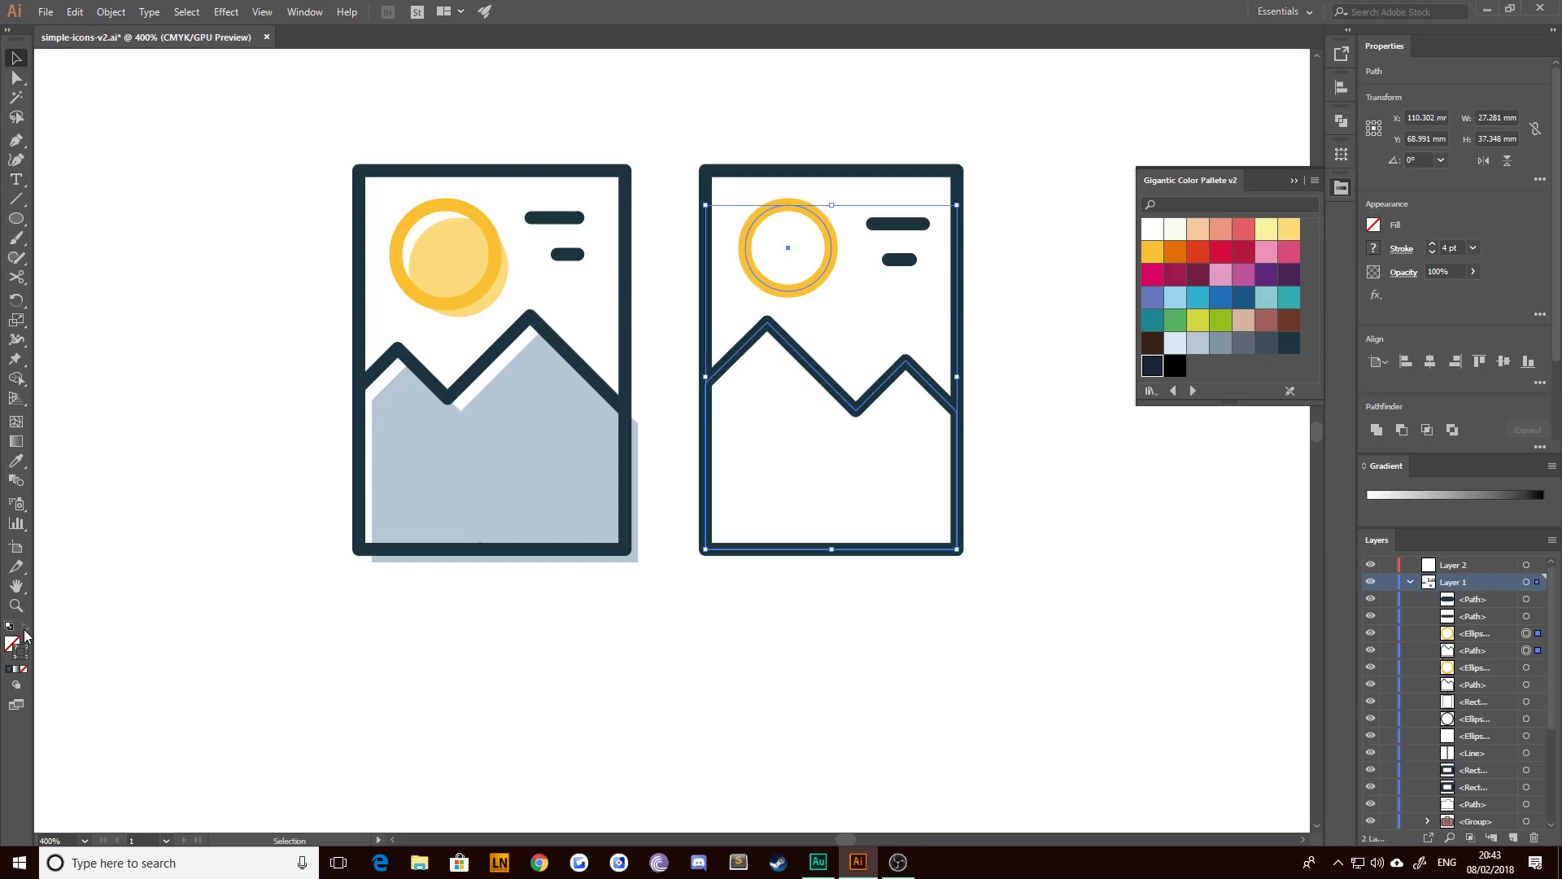
{"action": "left_click", "coordinate": [766, 205]}
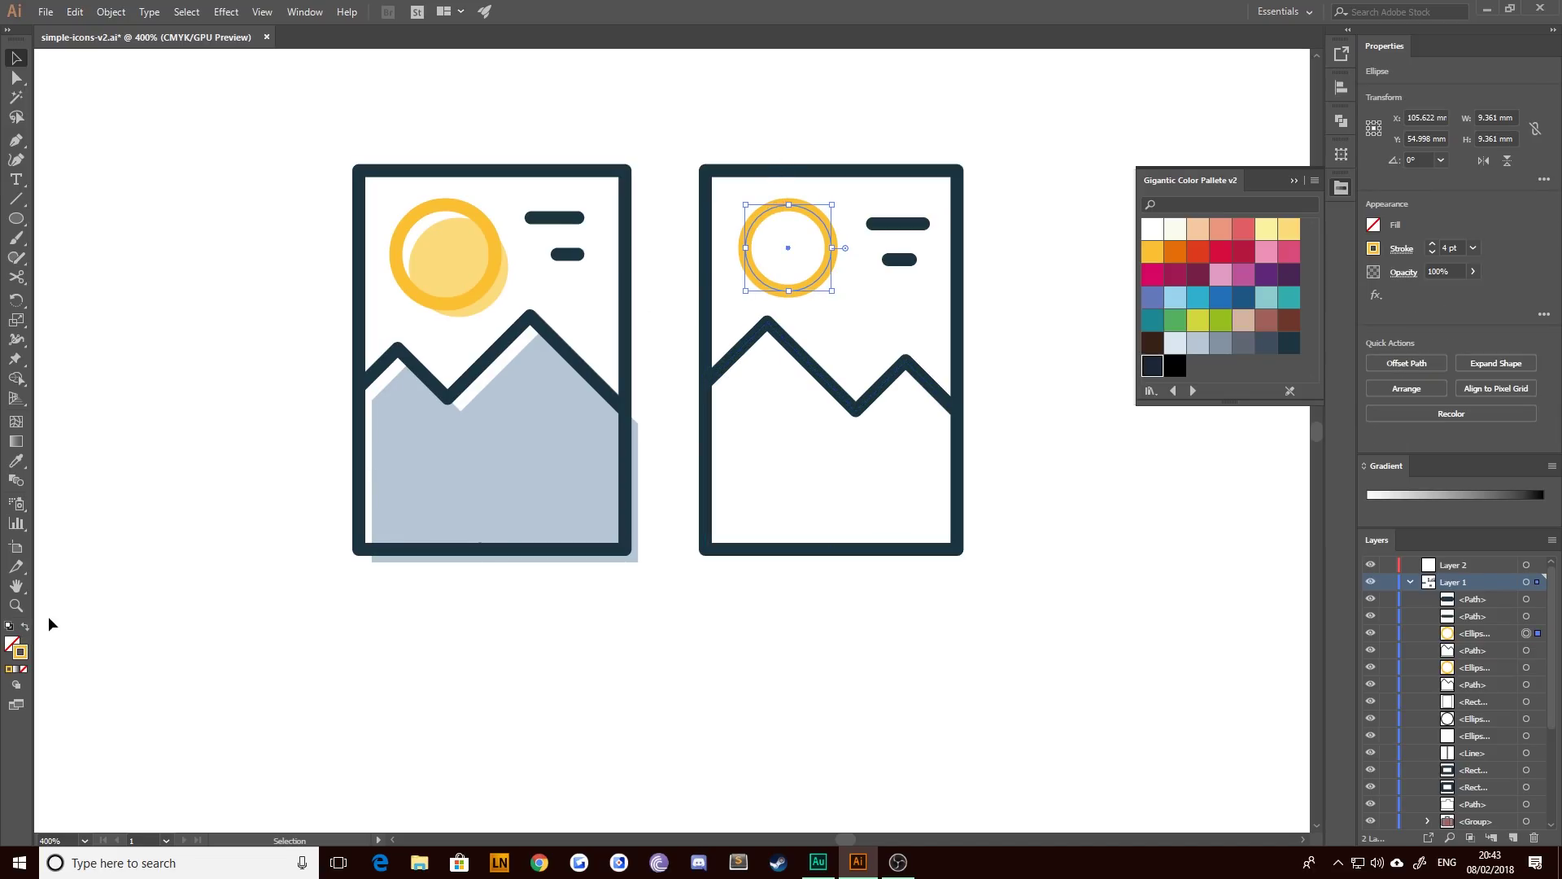
{"action": "left_click", "coordinate": [24, 628]}
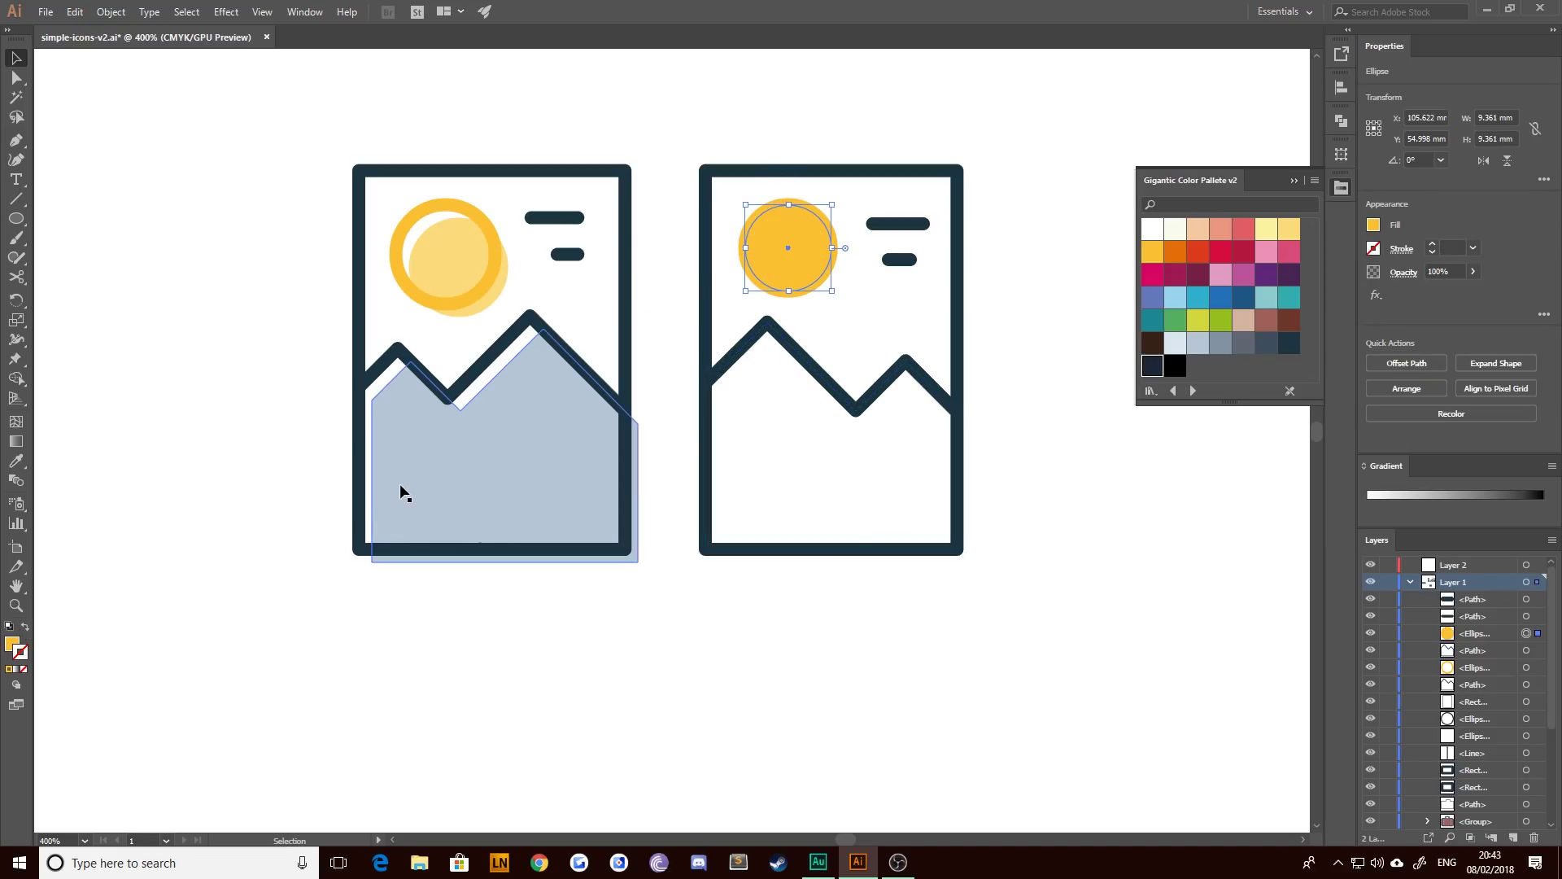
{"action": "left_click", "coordinate": [1268, 231]}
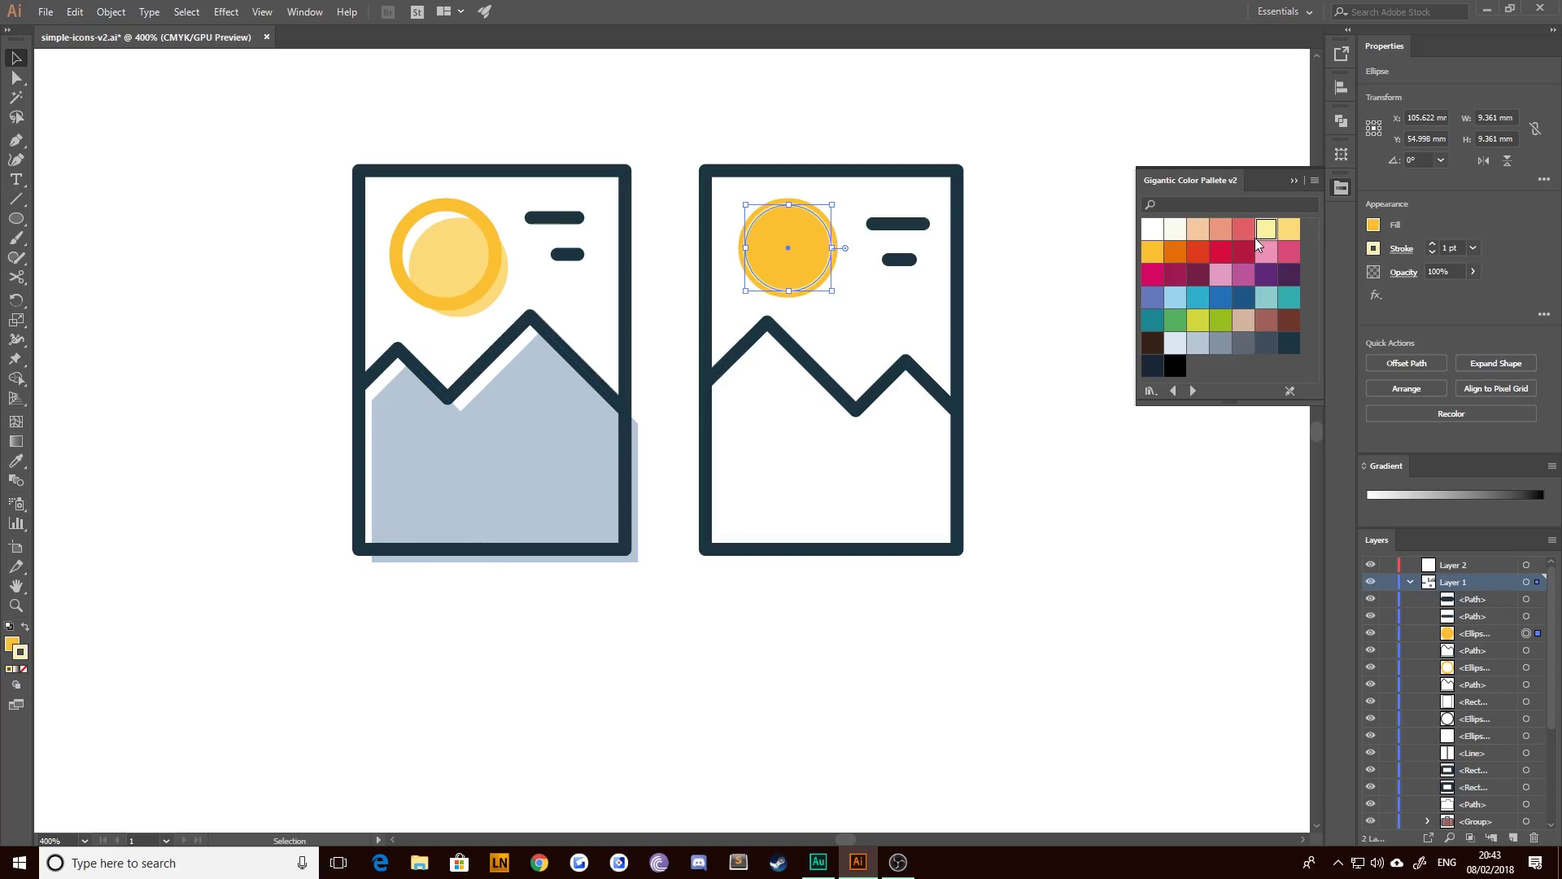
- Make the sun copy a stroke-free light yellow disc, sent backward and nudged down-right
{"action": "key", "text": "ctrl+bracketleft"}
{"action": "left_click", "coordinate": [23, 669]}
{"action": "left_click", "coordinate": [14, 647]}
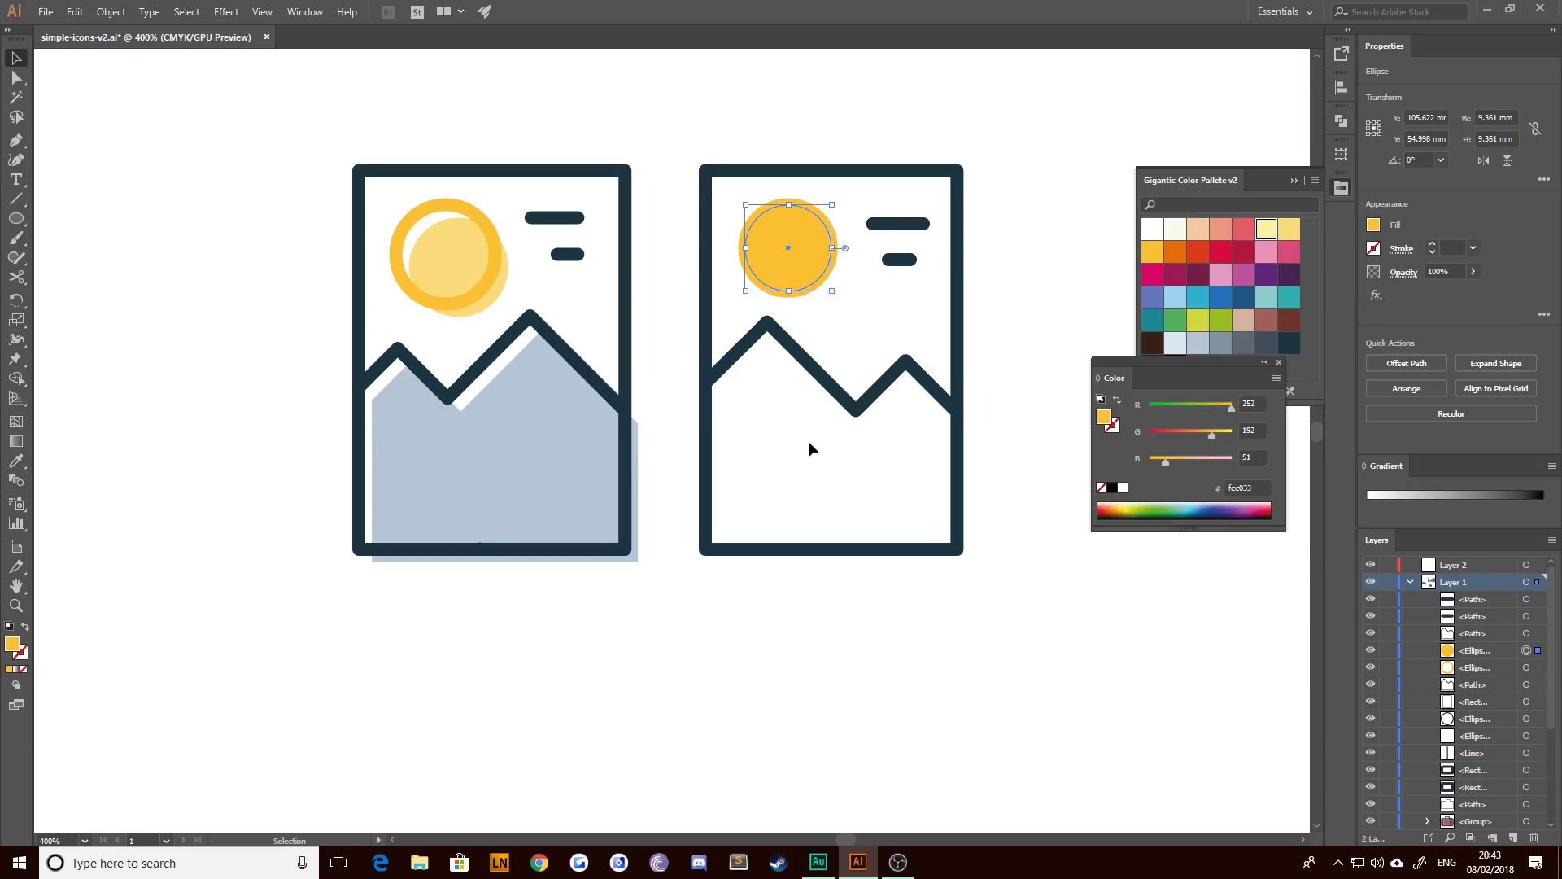
{"action": "left_click", "coordinate": [1267, 230]}
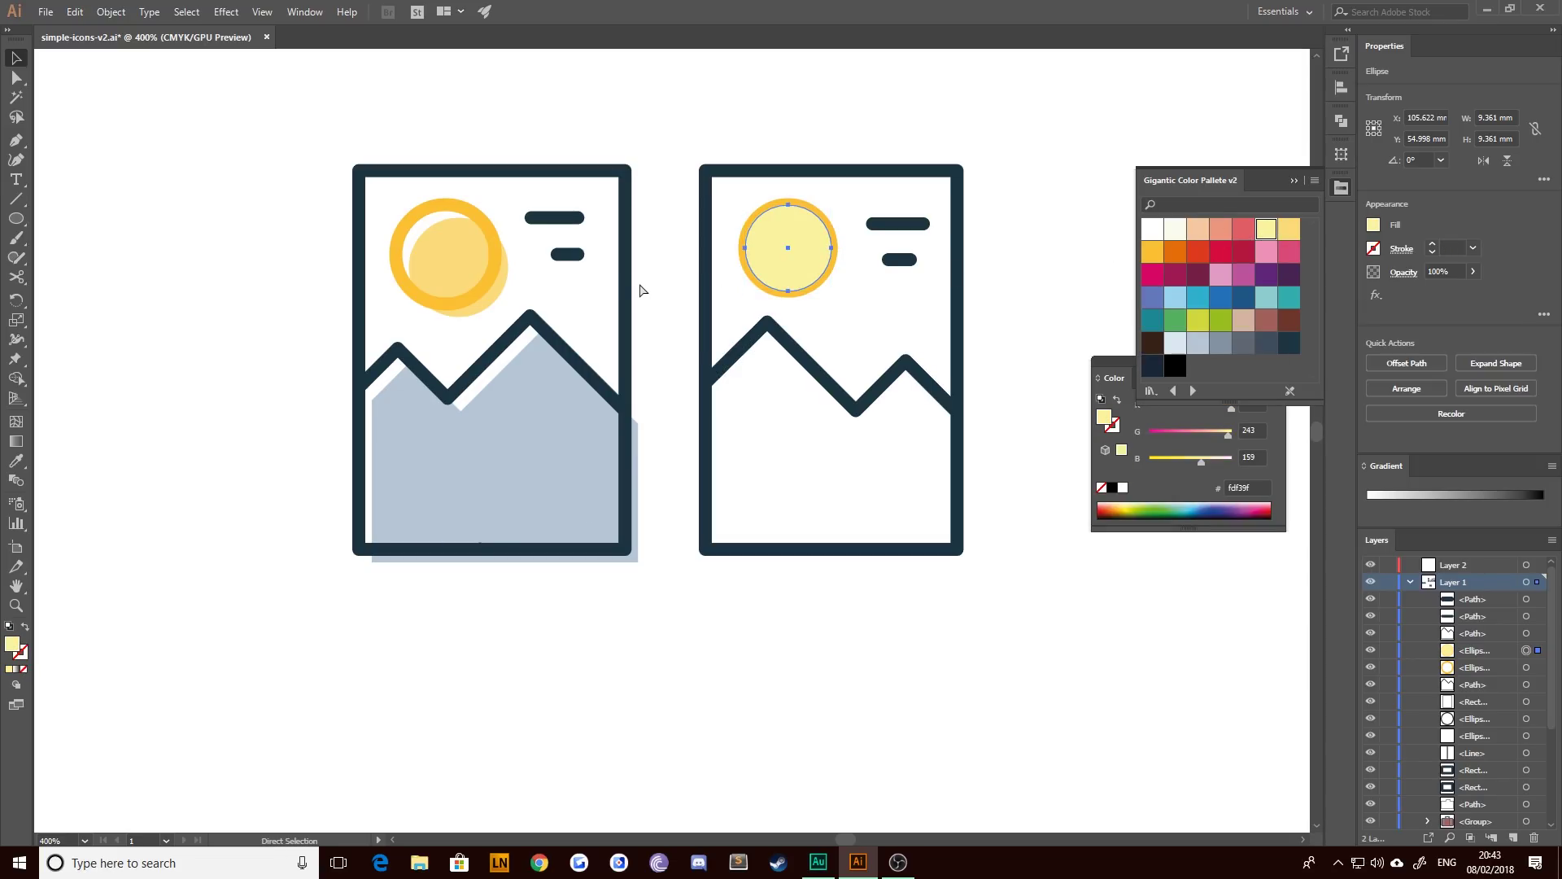
{"action": "key", "text": "ctrl+bracketleft"}
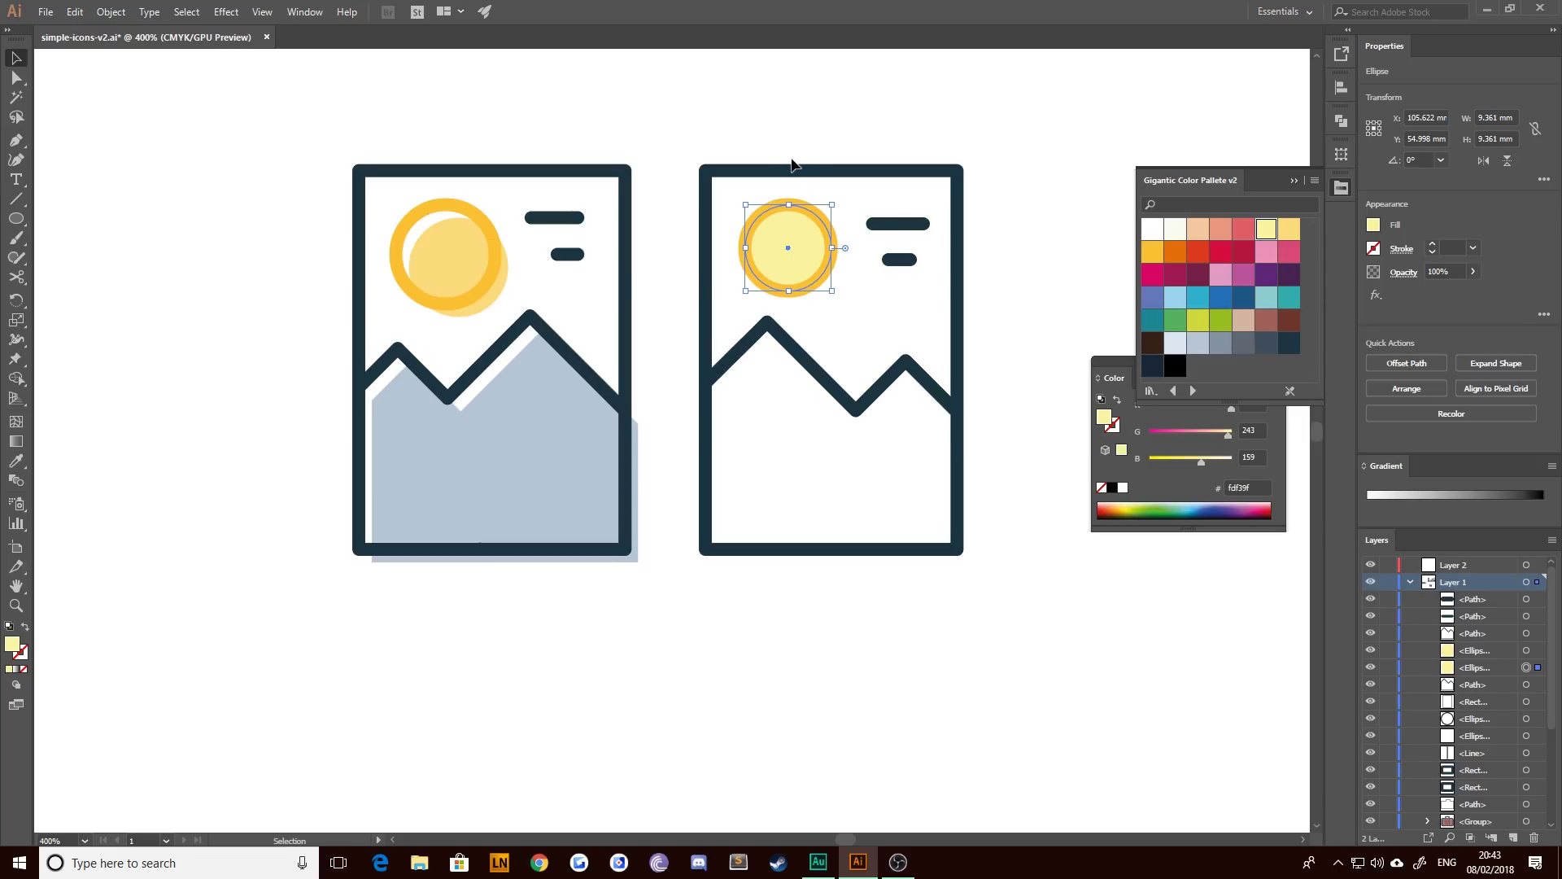
{"action": "key", "text": "Right"}
{"action": "key", "text": "Right"}
{"action": "key", "text": "Right"}
{"action": "key", "text": "Right"}
{"action": "key", "text": "Down"}
{"action": "key", "text": "Down"}
{"action": "key", "text": "Down"}
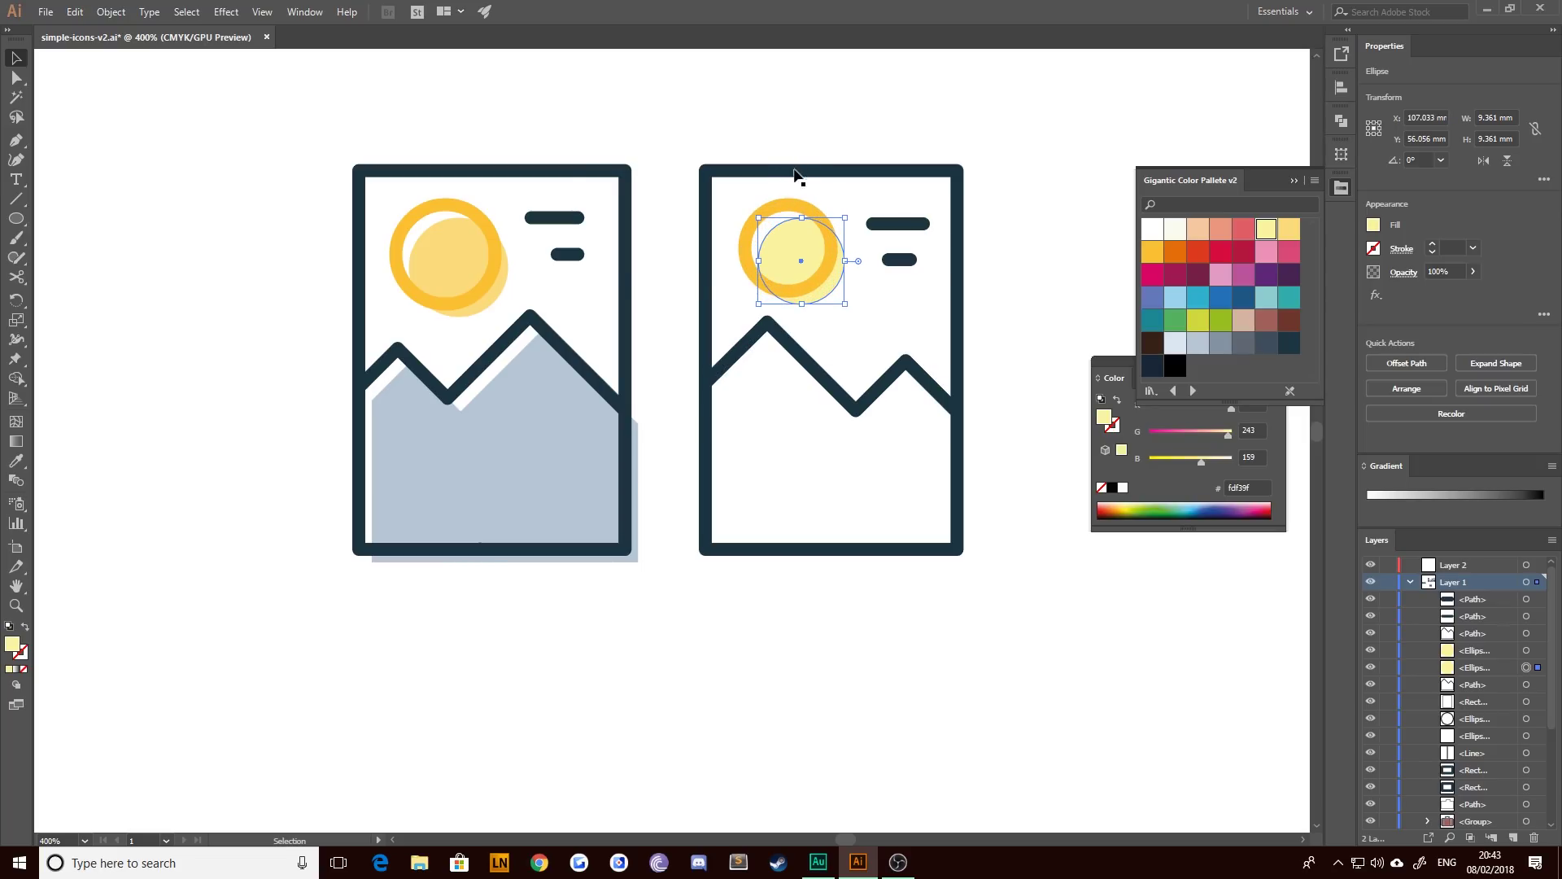
- Sample the left sun's pale fill onto the inner disc with the Eyedropper
{"action": "left_click", "coordinate": [261, 198]}
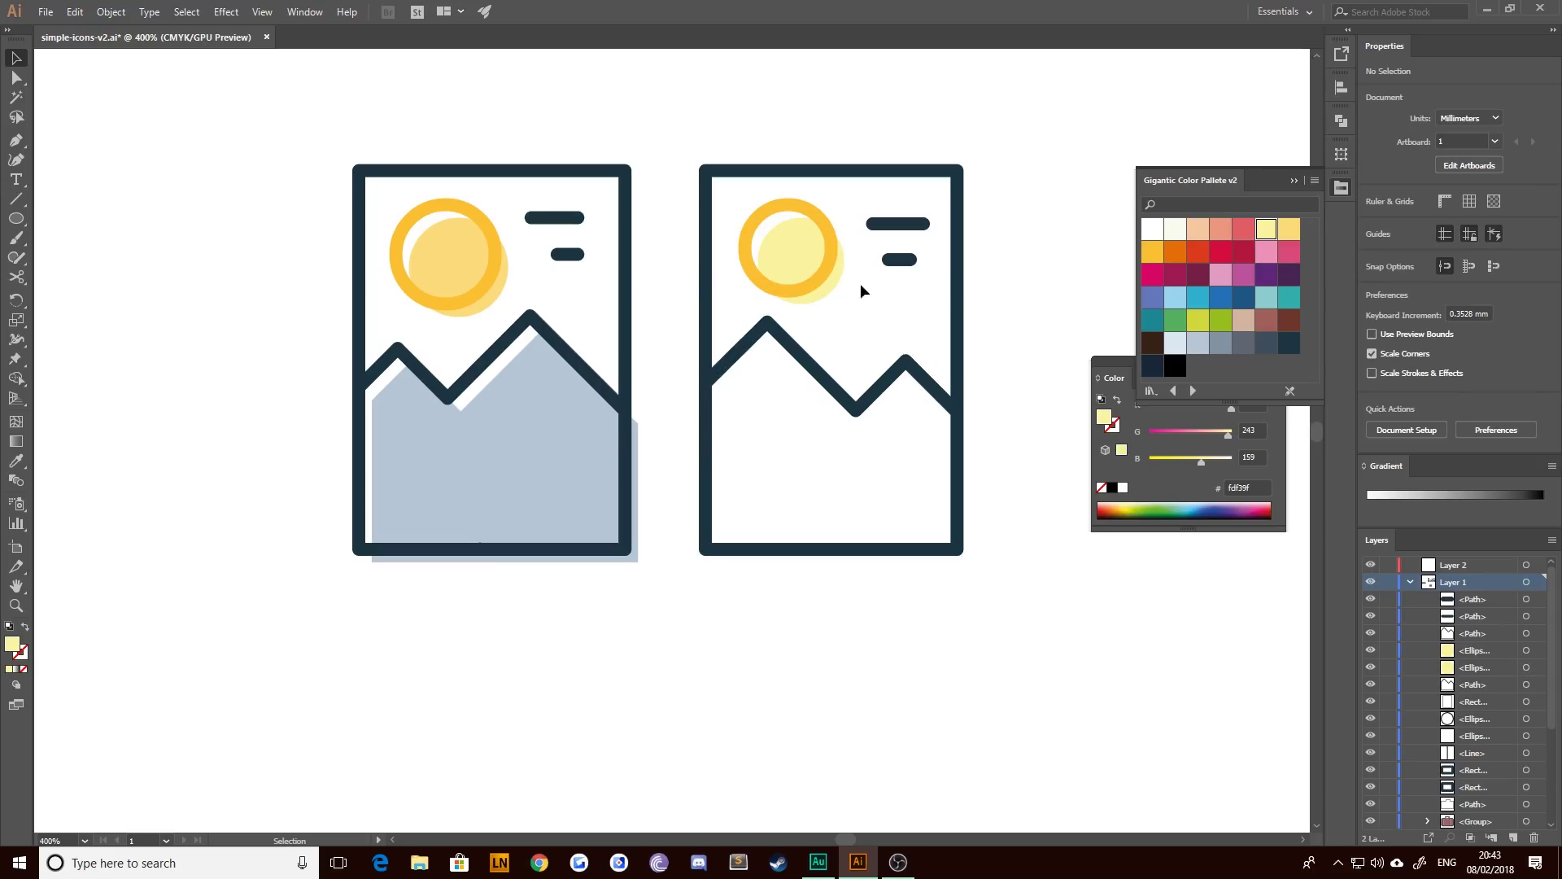
{"action": "left_click", "coordinate": [775, 252]}
{"action": "key", "text": "i"}
{"action": "left_click", "coordinate": [463, 285]}
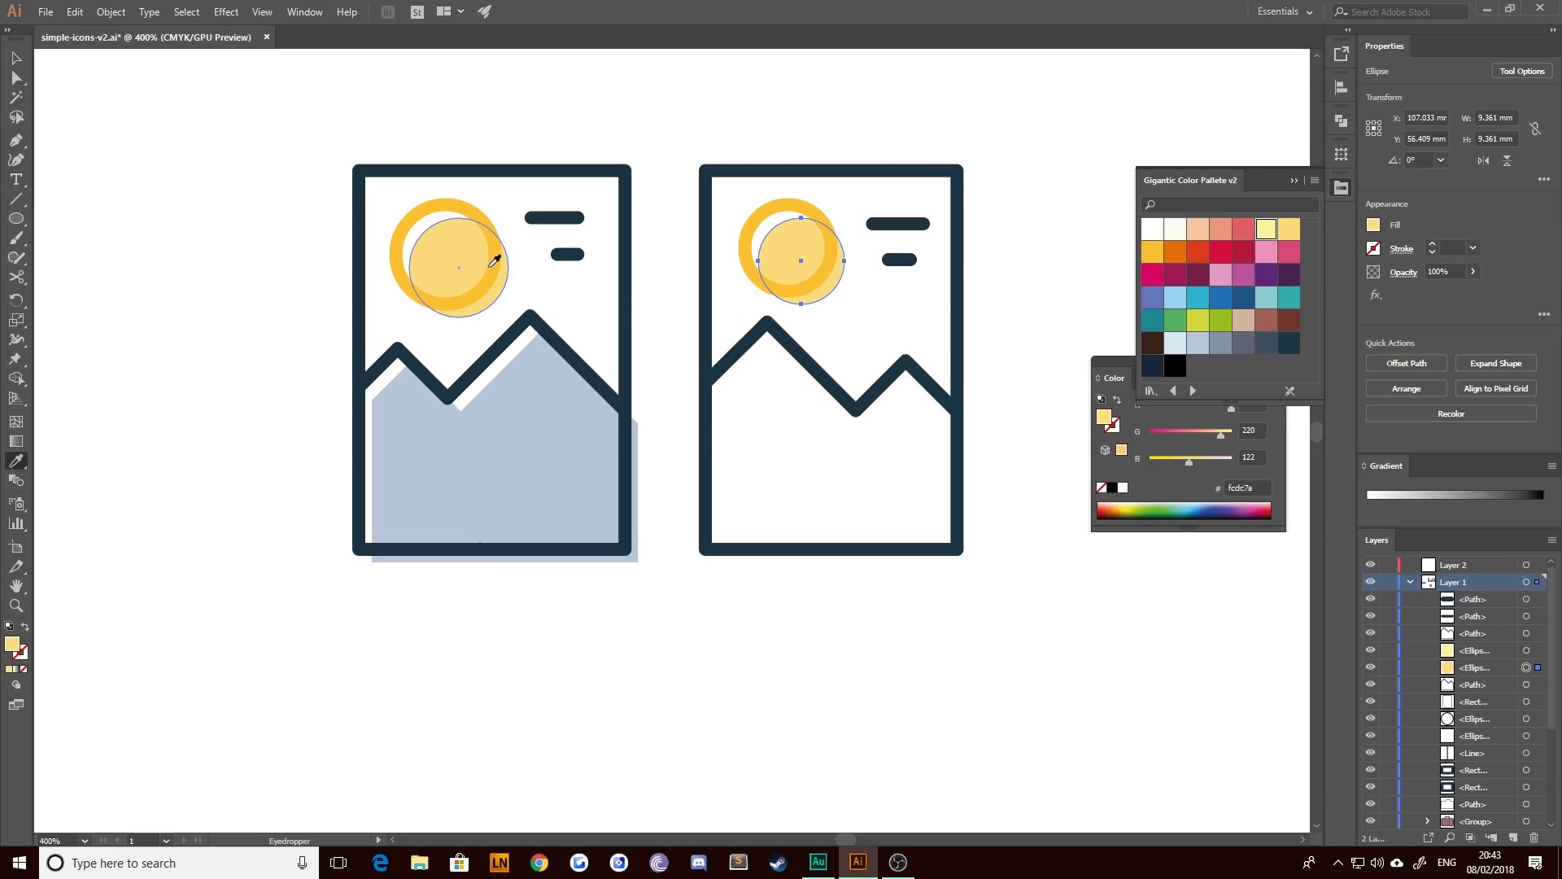
{"action": "key", "text": "v"}
{"action": "left_click", "coordinate": [728, 114]}
{"action": "left_click_drag", "start_coordinate": [855, 362], "coordinate": [917, 499]}
{"action": "key", "text": "ctrl+z"}
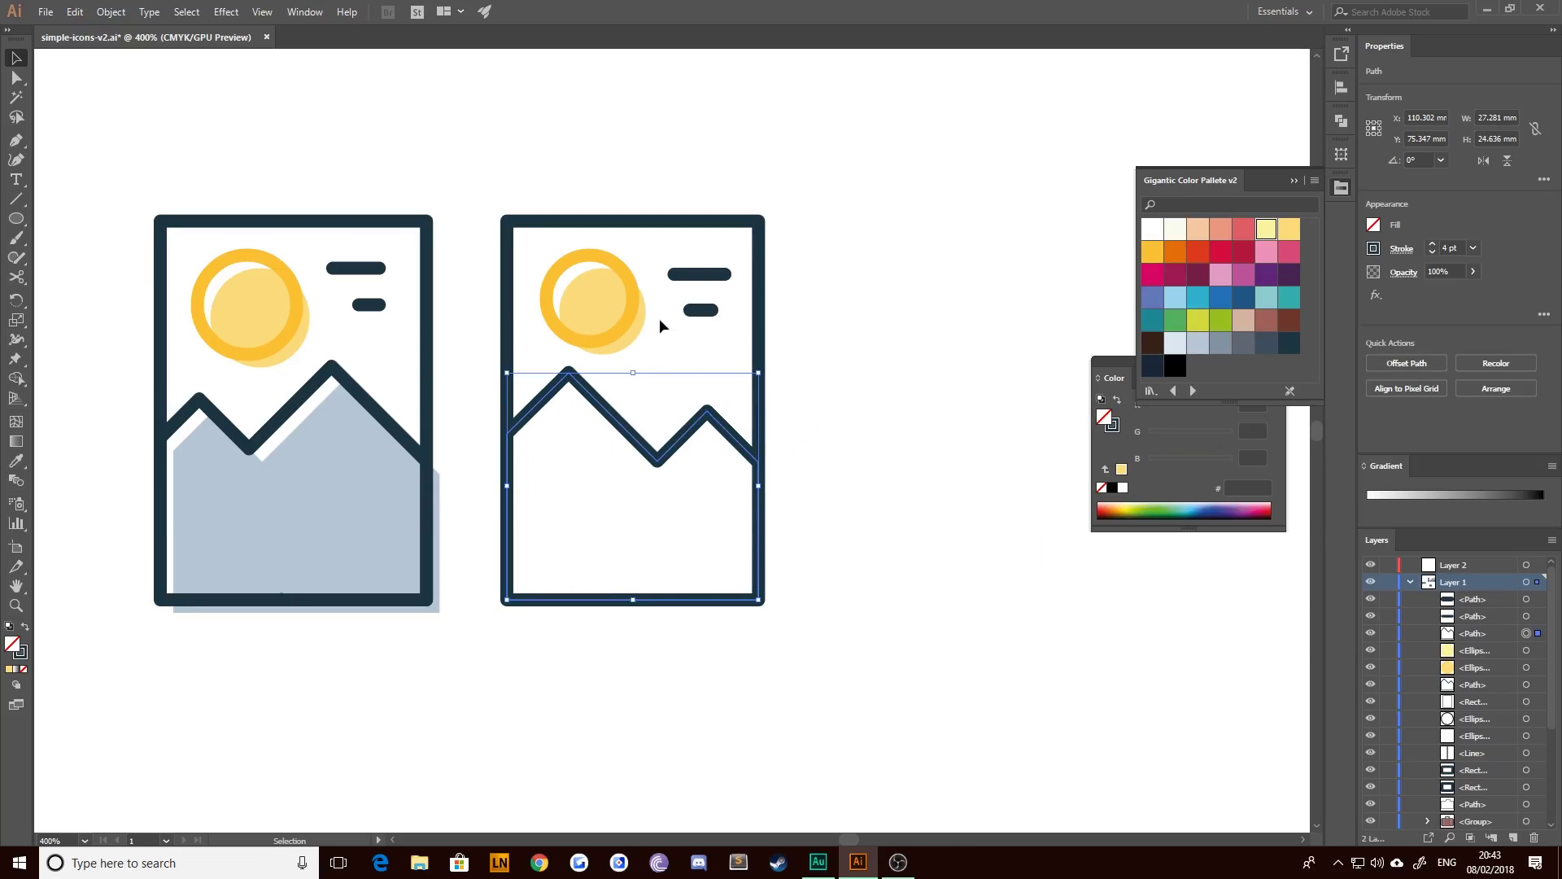
- Fill the mountain copy blue-grey, send it behind the navy ridge and nudge it down-right
{"action": "left_click", "coordinate": [23, 628]}
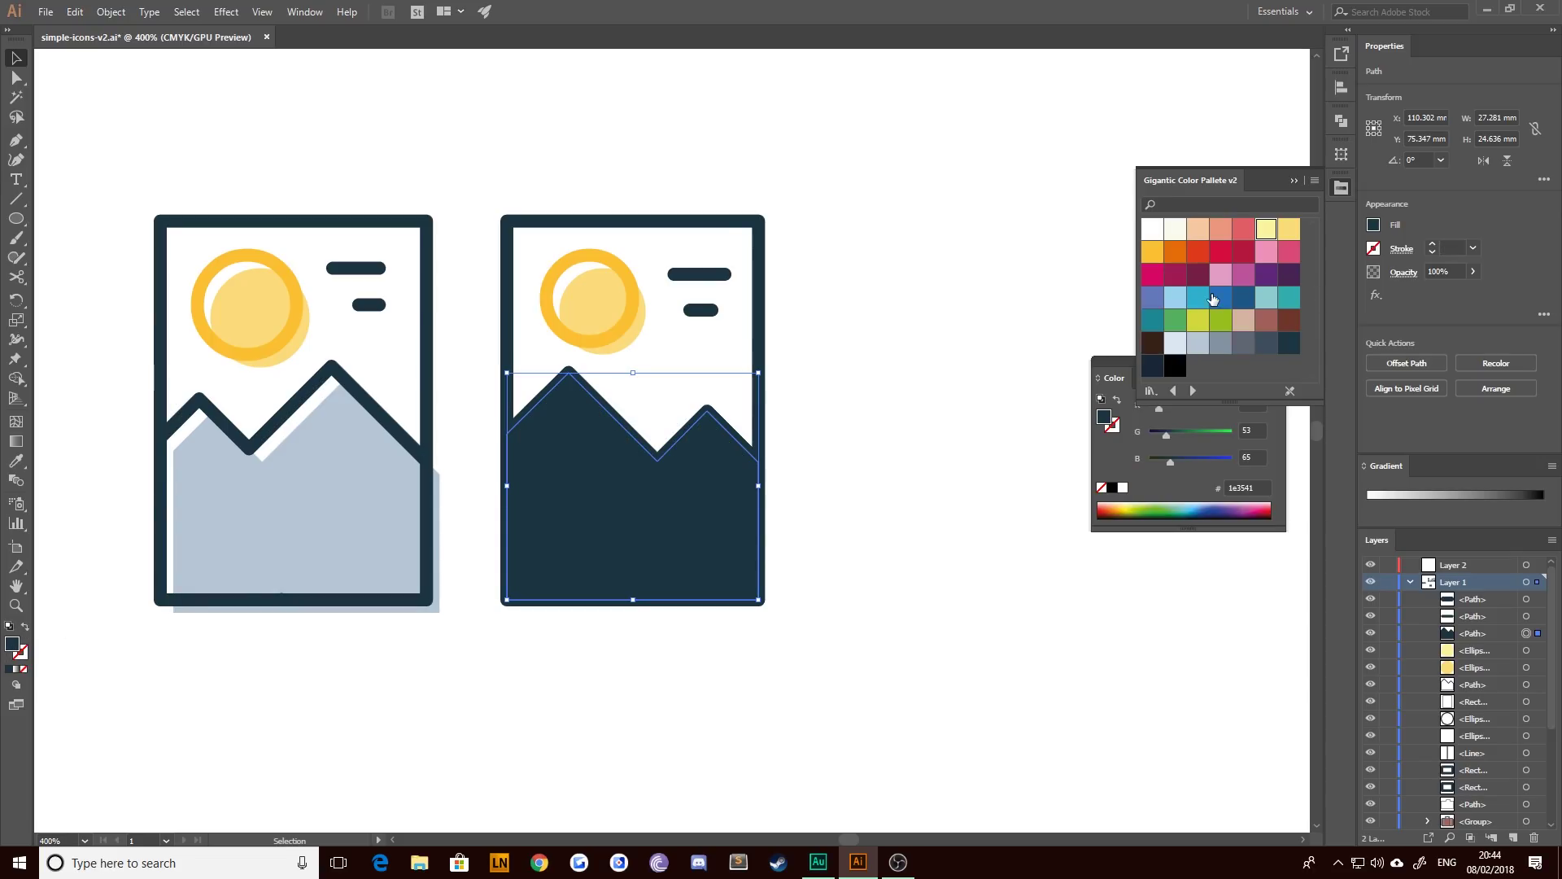
{"action": "left_click", "coordinate": [1195, 346]}
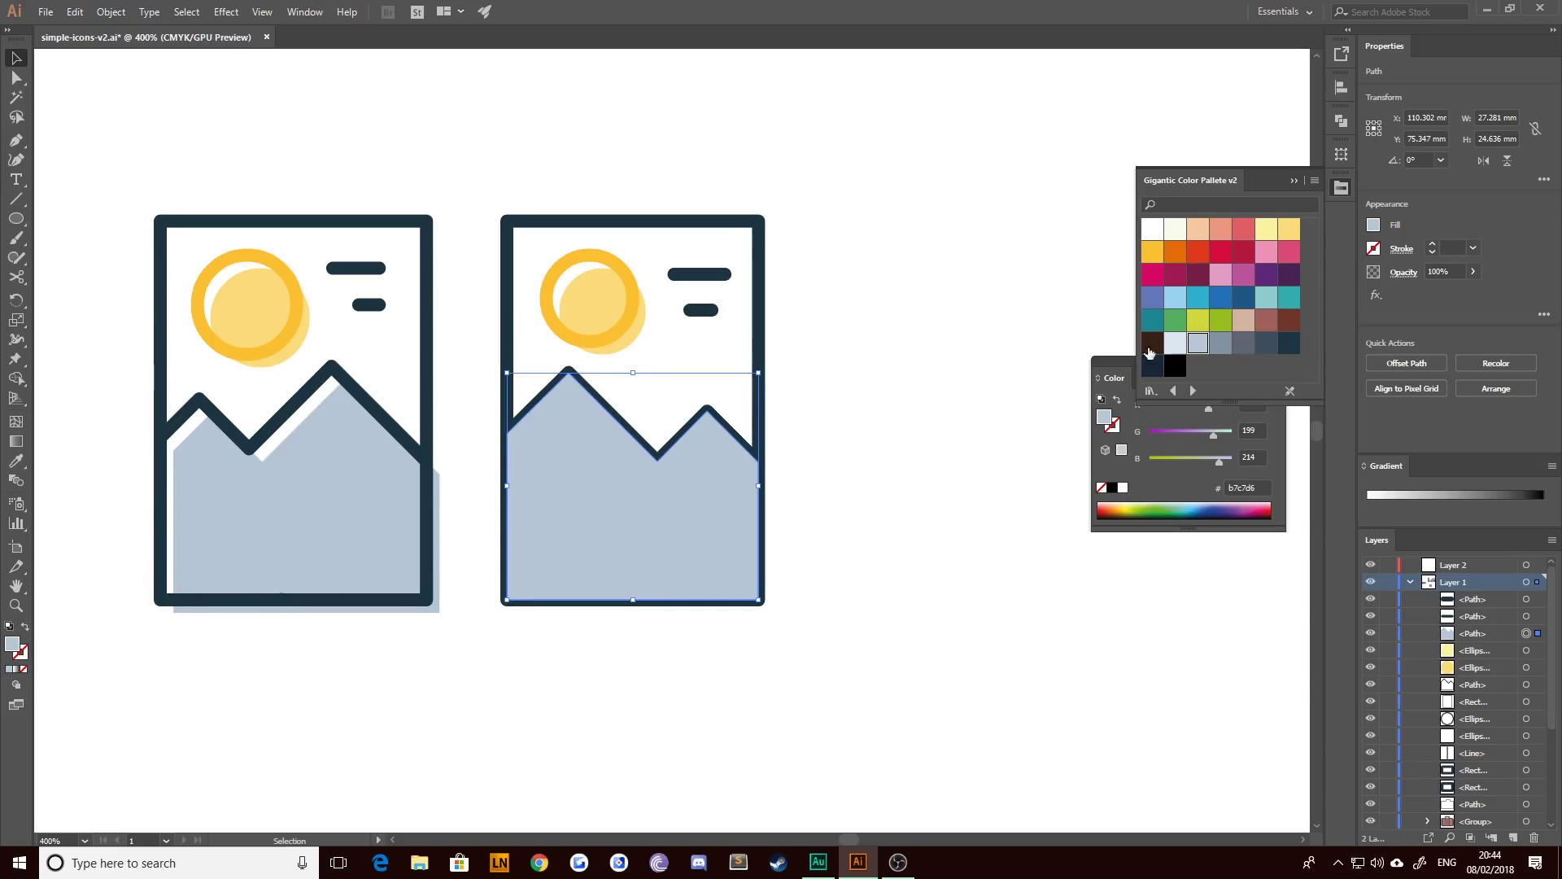
{"action": "key", "text": "ctrl+bracketleft"}
{"action": "key", "text": "ctrl+bracketleft"}
{"action": "key", "text": "ctrl+bracketleft"}
{"action": "key", "text": "ctrl+bracketleft"}
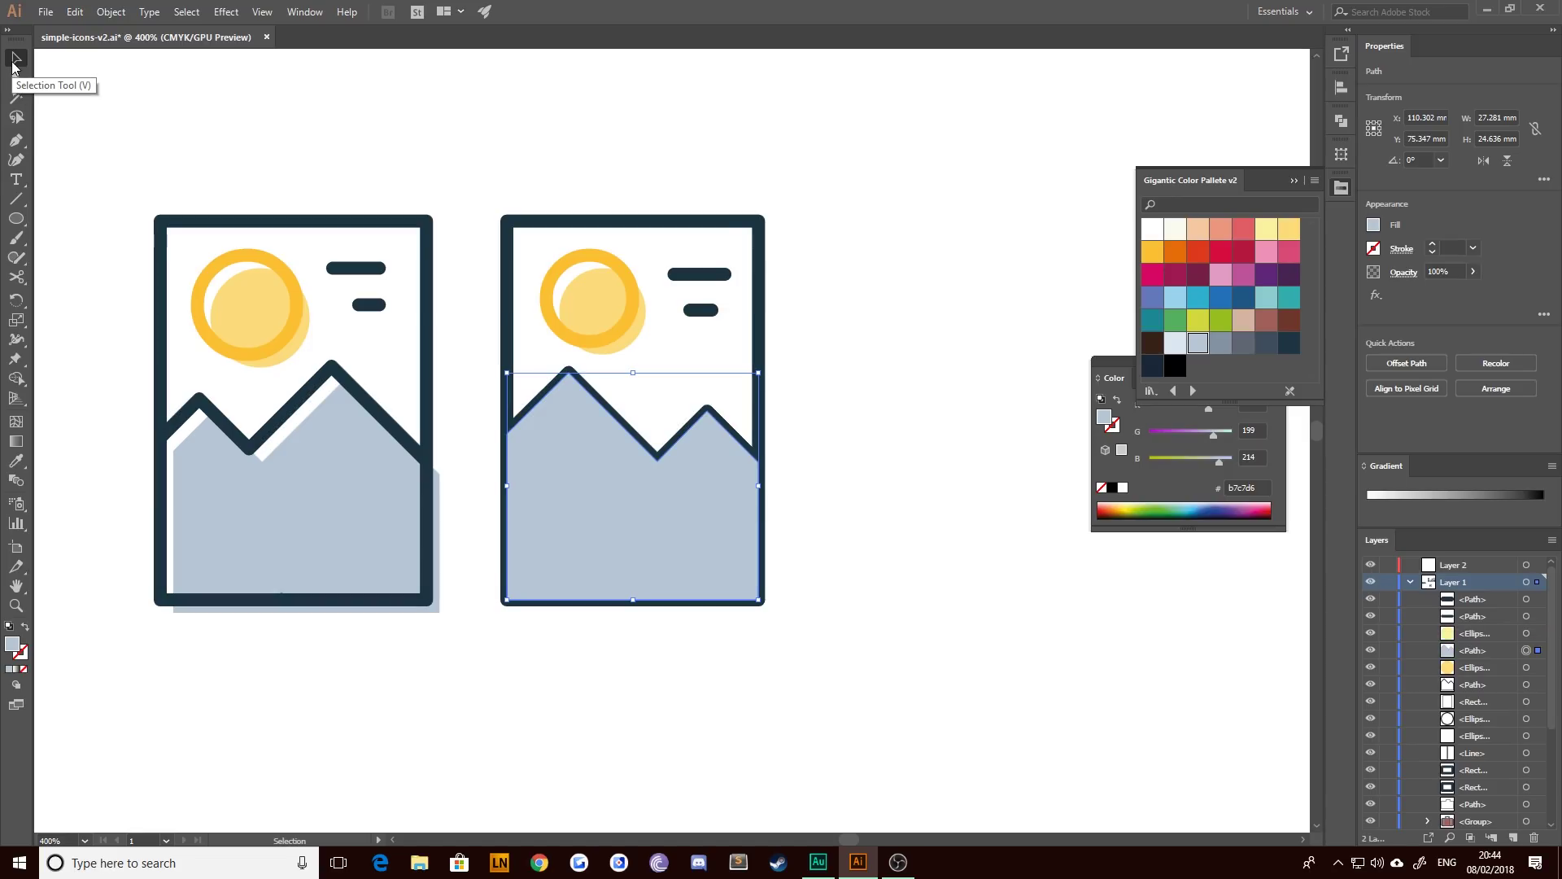
{"action": "key", "text": "Right"}
{"action": "key", "text": "Right"}
{"action": "key", "text": "Right"}
{"action": "key", "text": "Right"}
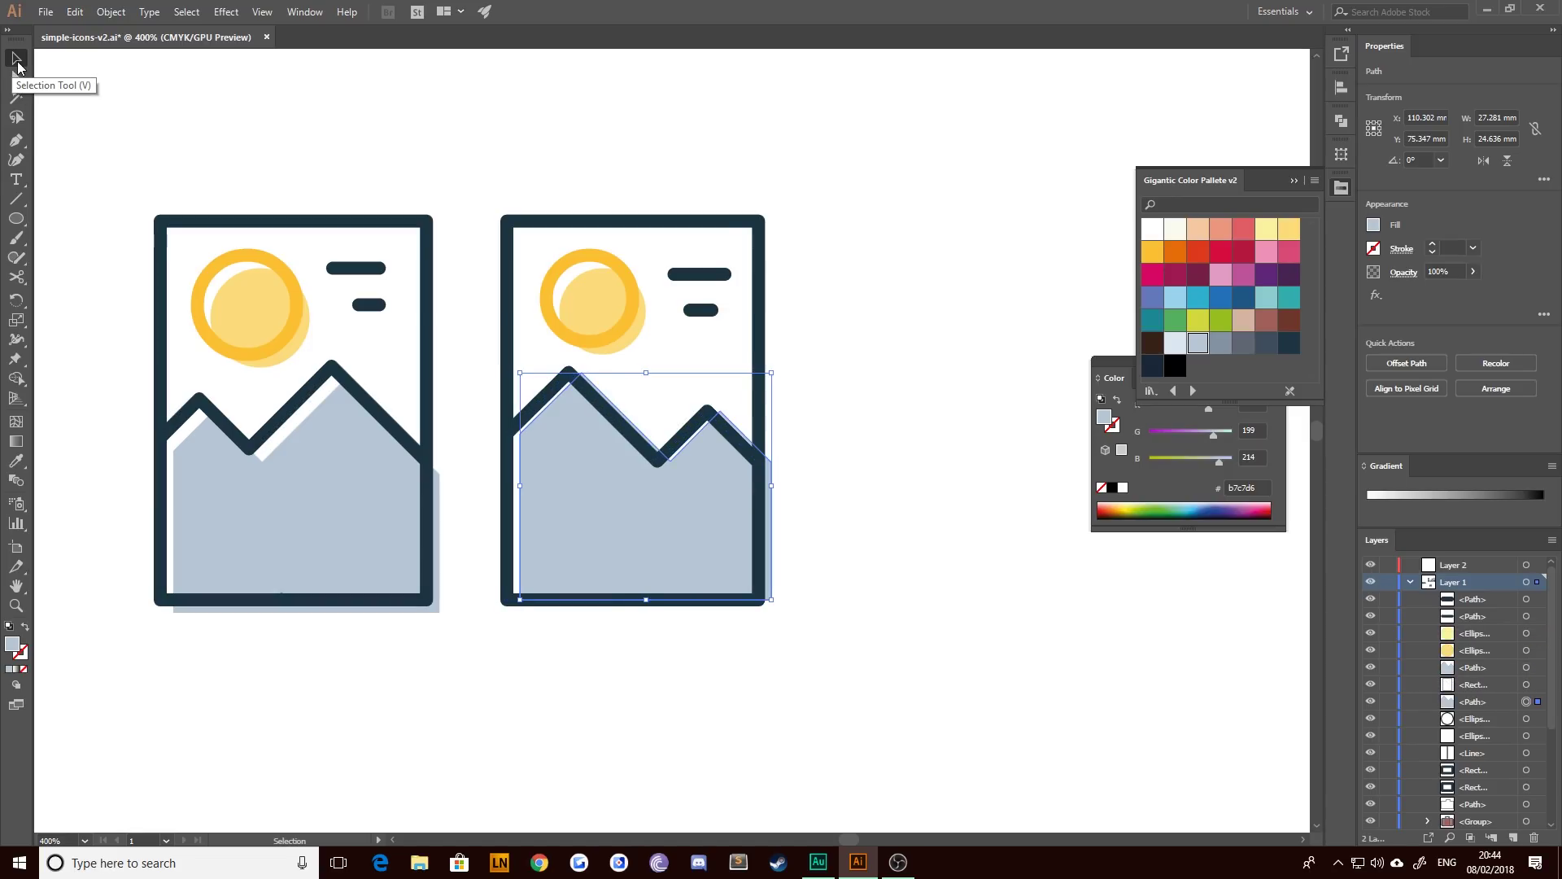
{"action": "key", "text": "Down"}
{"action": "key", "text": "Down"}
{"action": "key", "text": "Down"}
{"action": "left_click", "coordinate": [743, 685]}
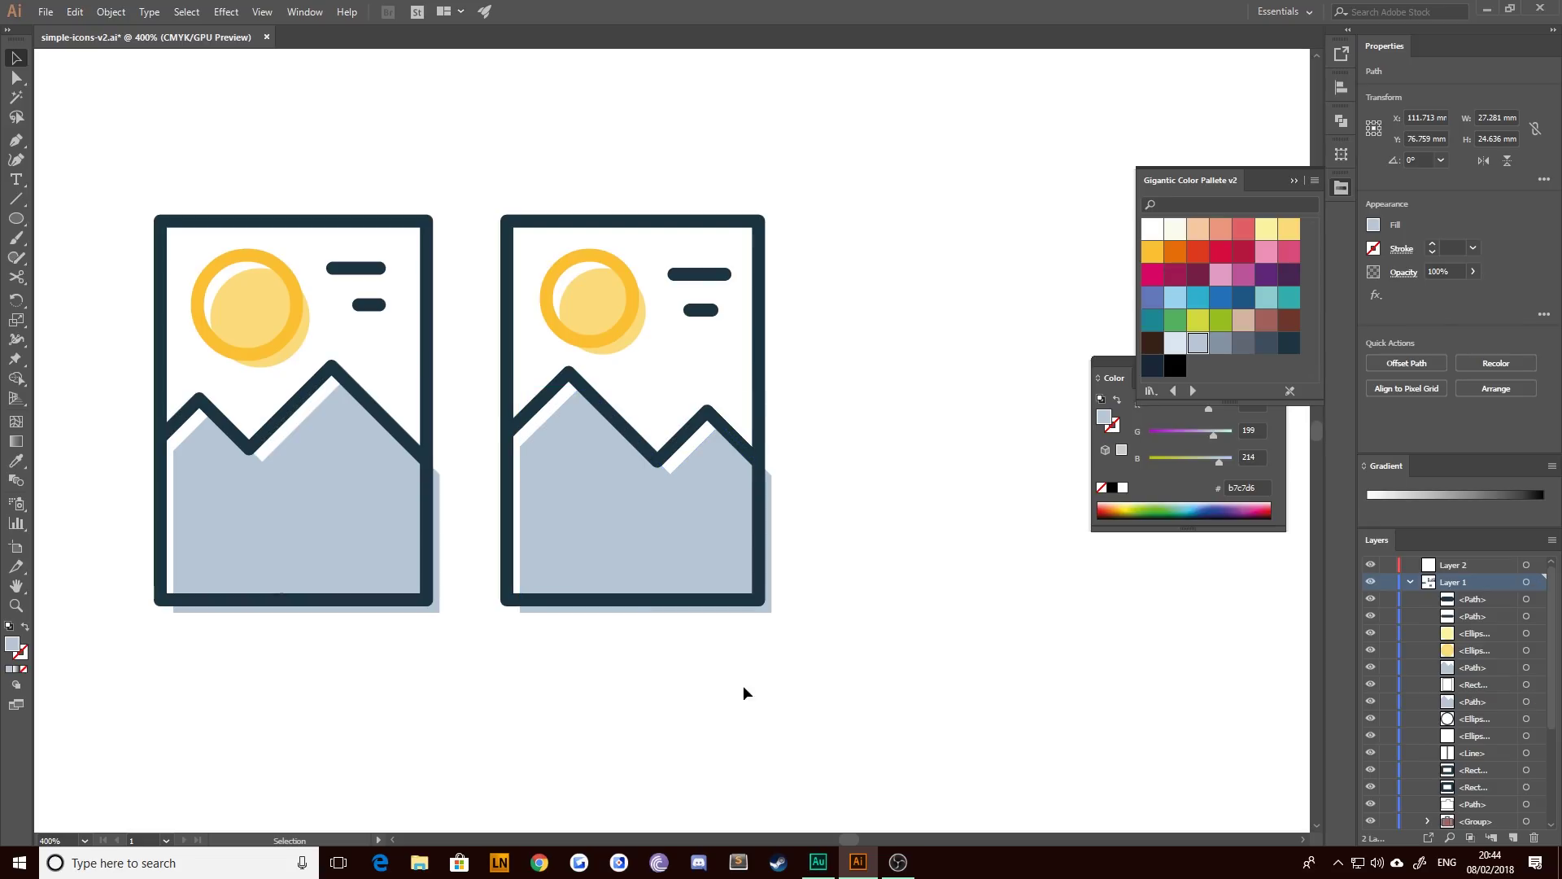
- Select both picture icons and move them off the artboard below the two camera icons
{"action": "scroll", "coordinate": [670, 621], "scroll_direction": "down", "scroll_amount": 2}
{"action": "scroll", "coordinate": [389, 469], "scroll_direction": "down", "scroll_amount": 2}
{"action": "scroll", "coordinate": [642, 491], "scroll_direction": "left", "scroll_amount": 4}
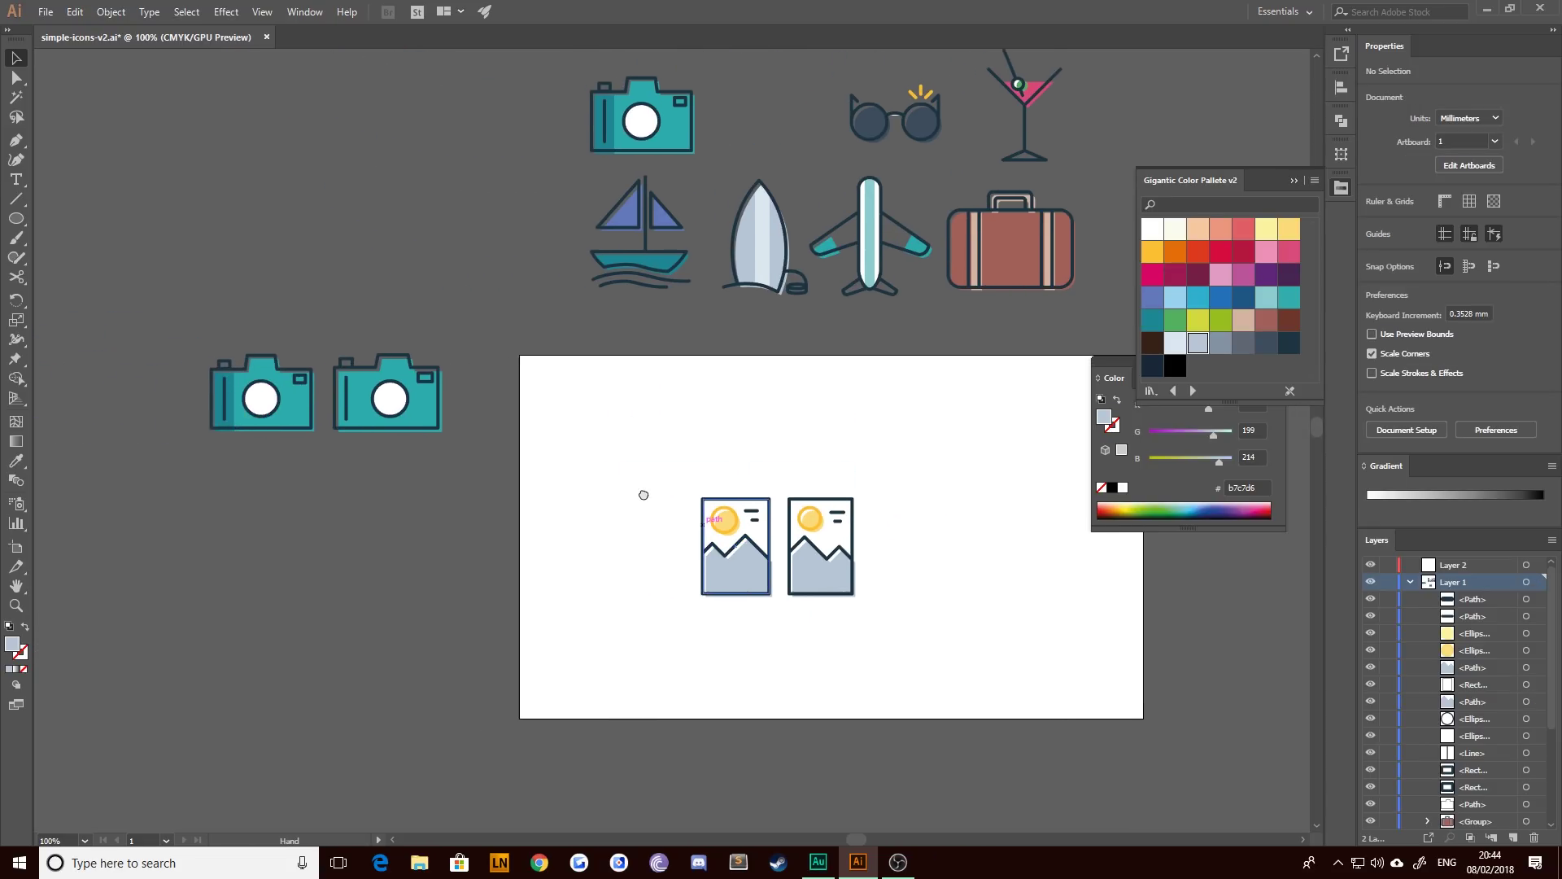
{"action": "left_click_drag", "start_coordinate": [995, 650], "coordinate": [786, 467]}
{"action": "left_click_drag", "start_coordinate": [839, 550], "coordinate": [380, 507]}
- Pan around the travel icon set to check the icons' new placement
{"action": "left_click_drag", "start_coordinate": [801, 425], "coordinate": [642, 536]}
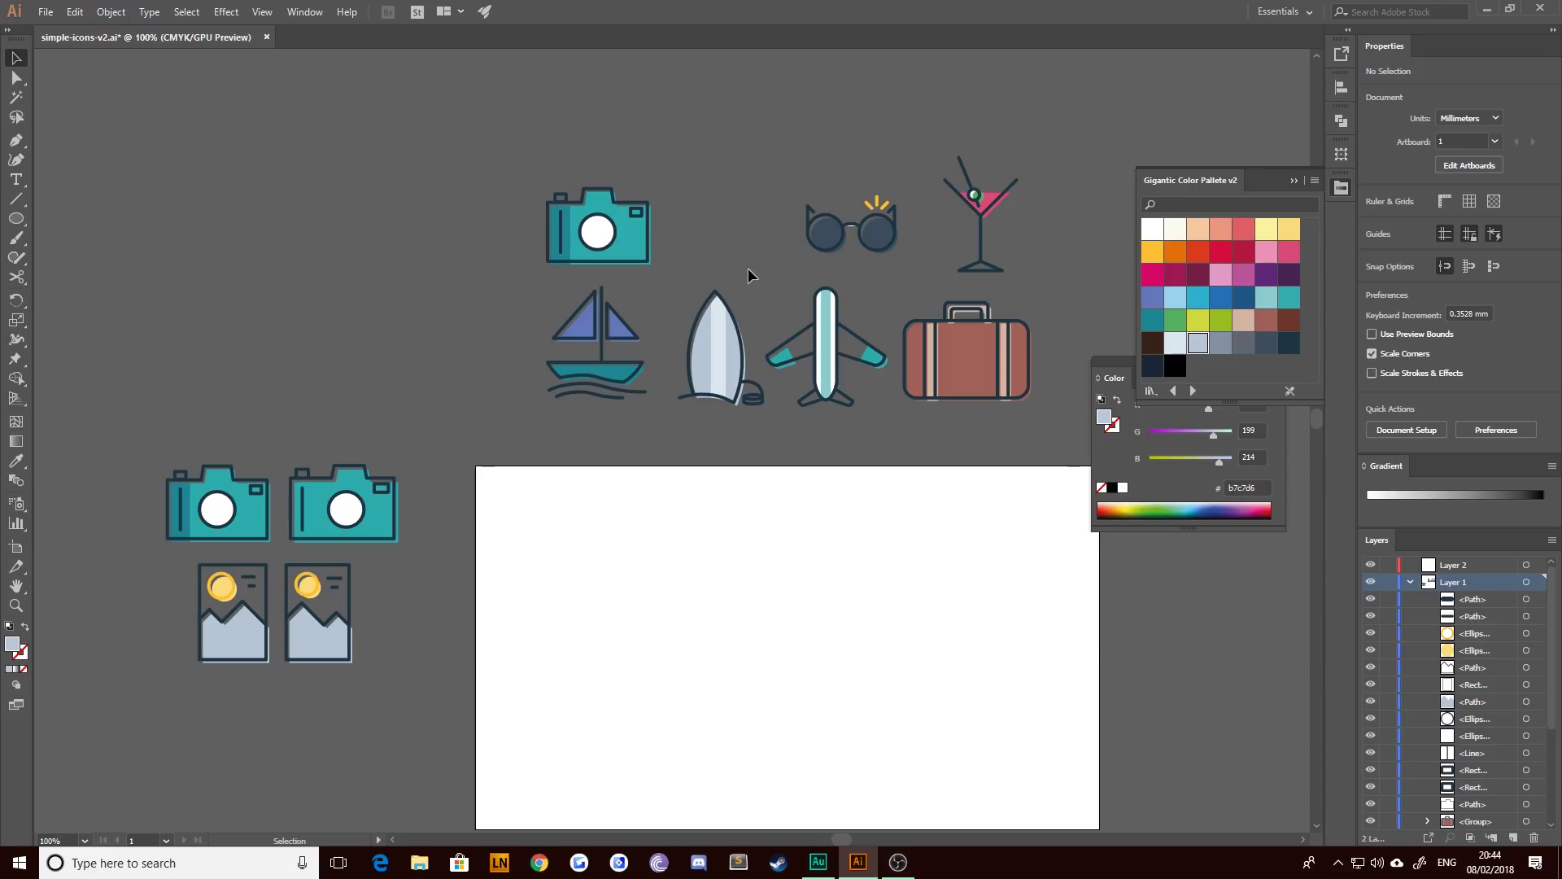
{"action": "key", "text": "space"}
{"action": "left_click_drag", "start_coordinate": [497, 372], "coordinate": [498, 393]}
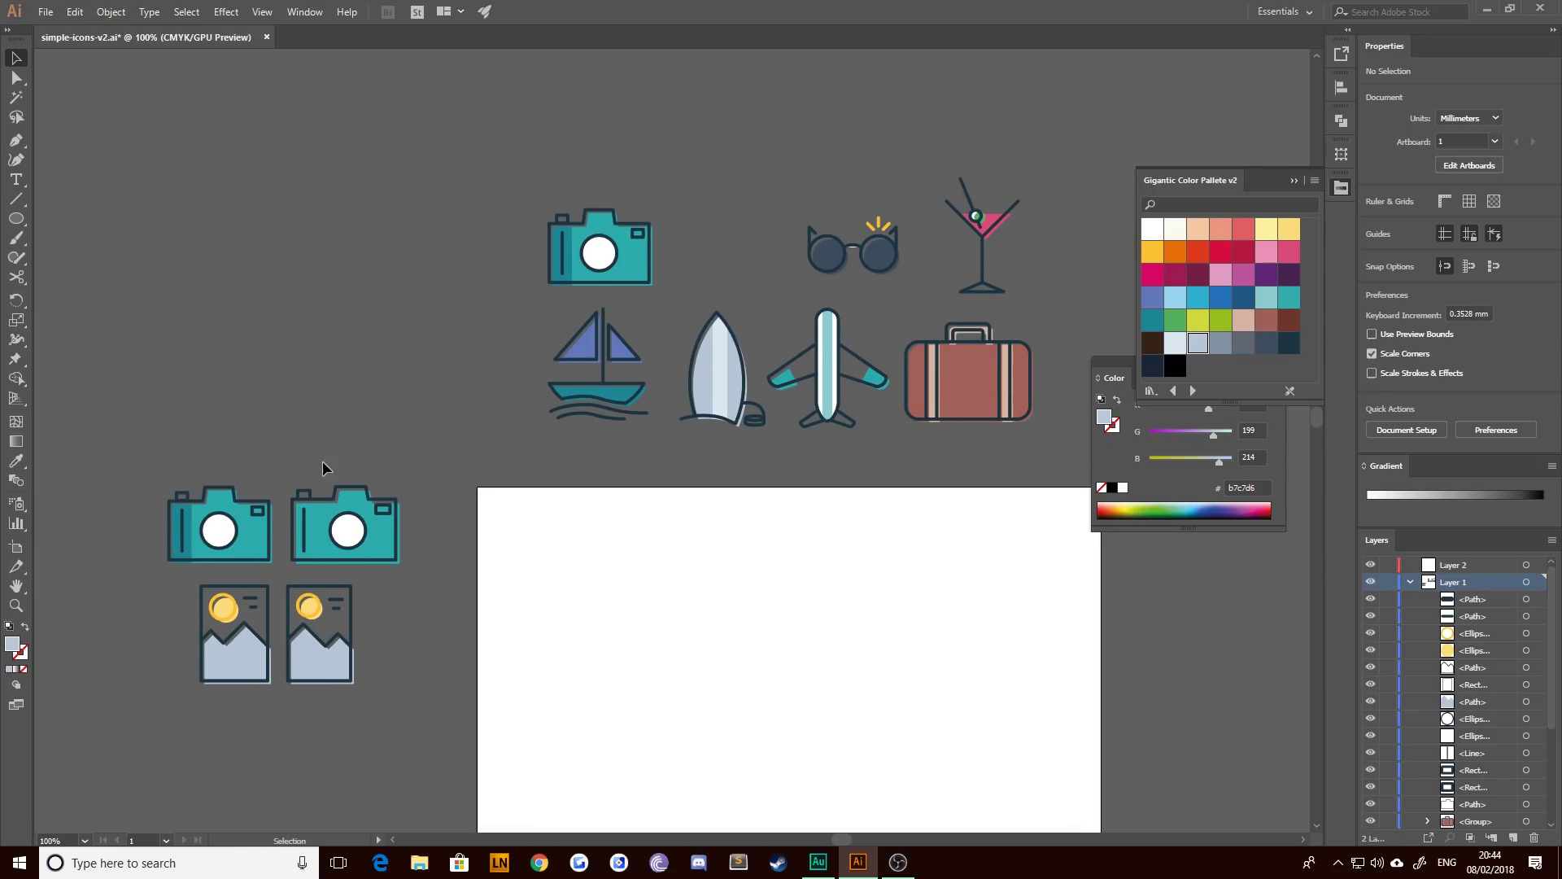
{"action": "left_click_drag", "start_coordinate": [325, 475], "coordinate": [418, 372]}
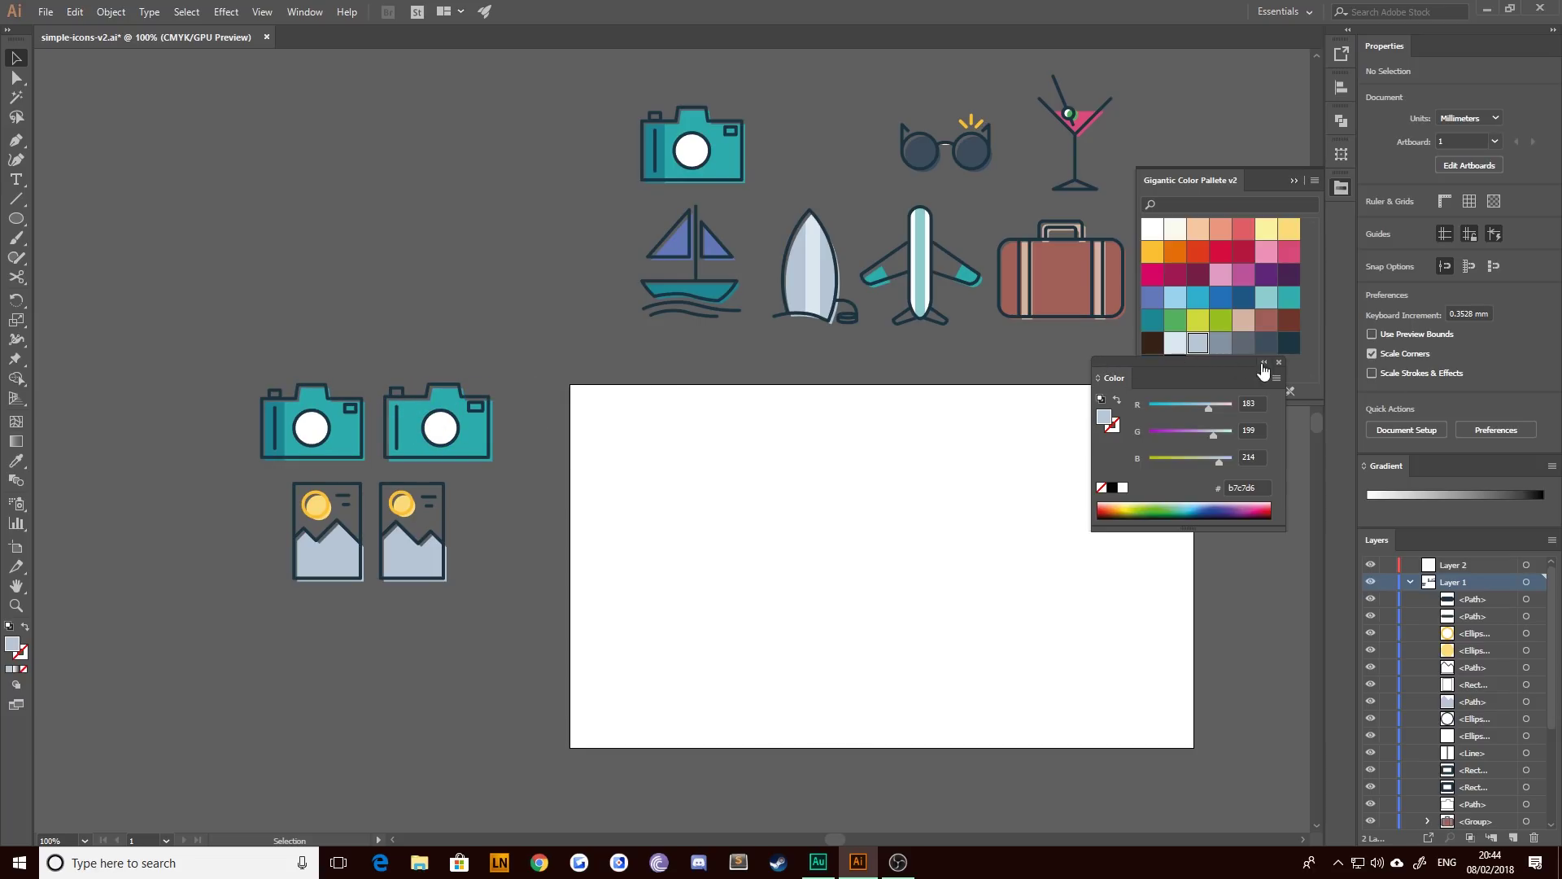
{"action": "left_click_drag", "start_coordinate": [1018, 464], "coordinate": [886, 507]}
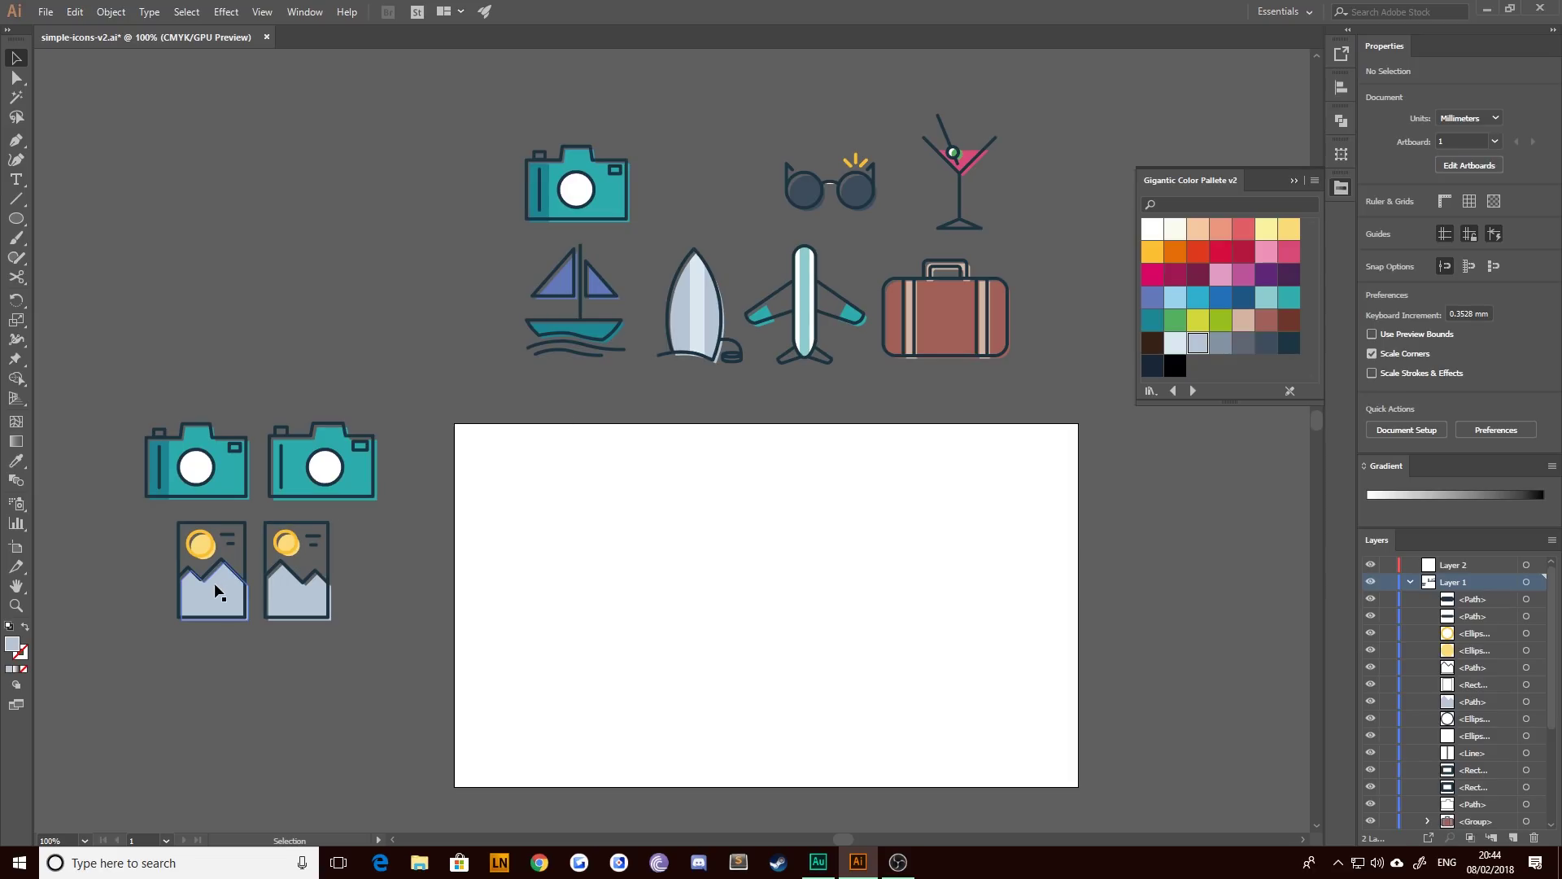
- Place the left picture icon in the top row between the camera and the sunglasses, then deselect it
{"action": "left_click_drag", "start_coordinate": [217, 594], "coordinate": [704, 198]}
{"action": "left_click", "coordinate": [432, 261]}
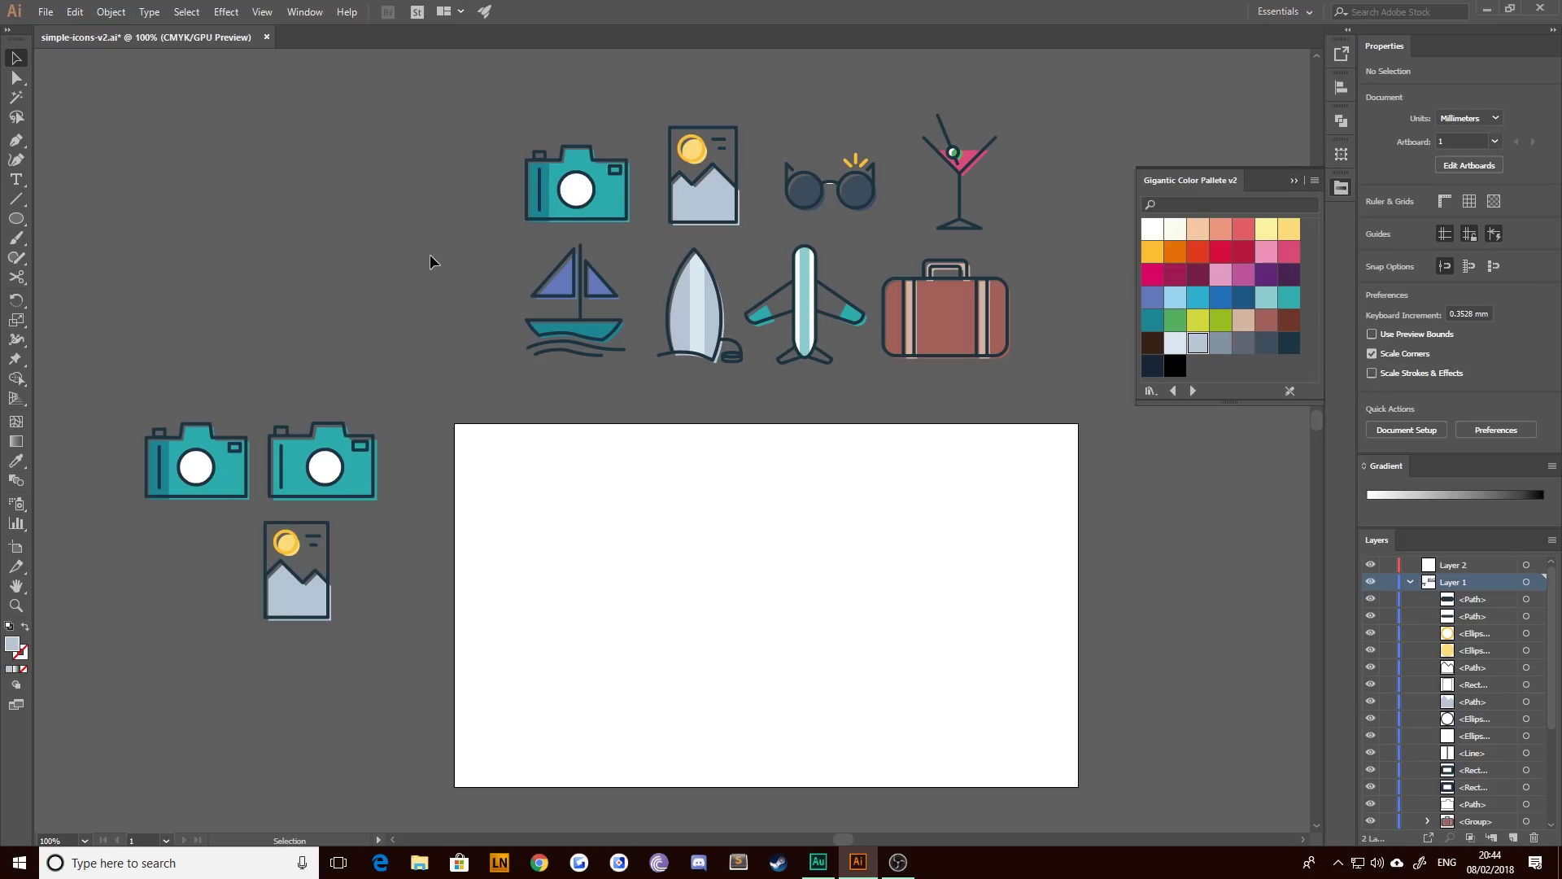